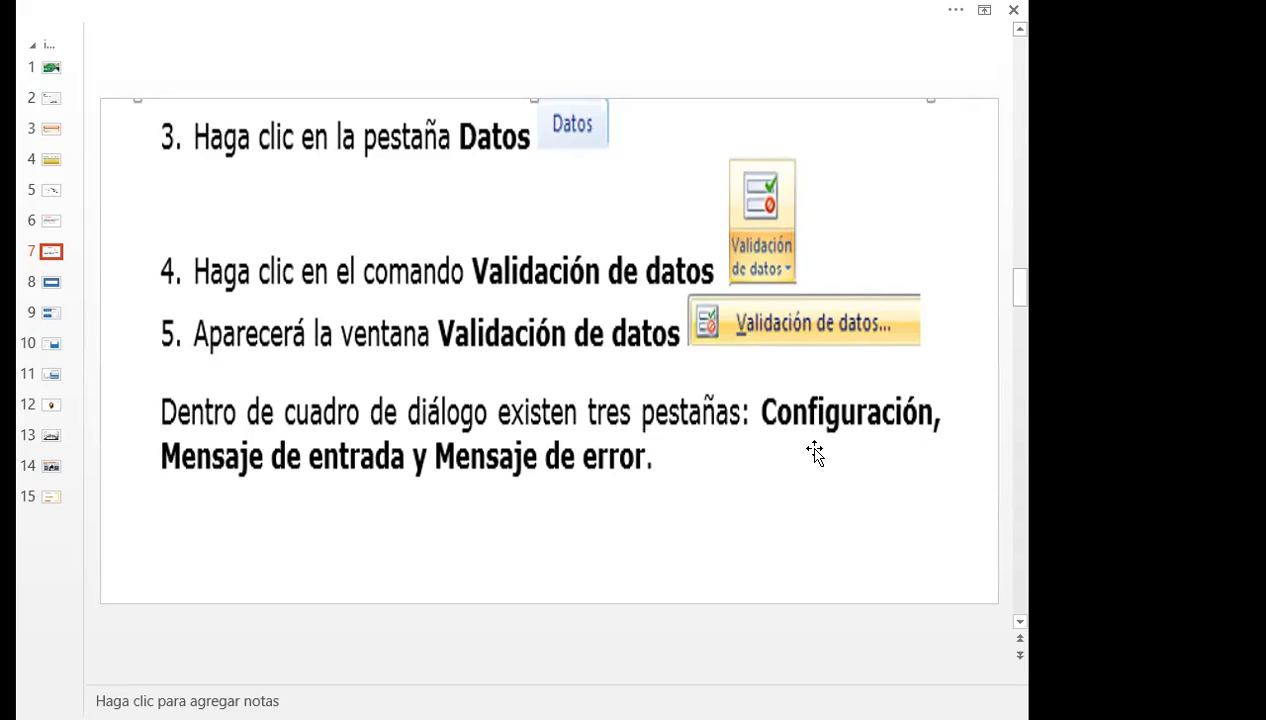
Read through the presentation slides on data validation, covering its definition, procedure, input message and error types.
{"action": "scroll", "coordinate": [815, 452], "scroll_direction": "down", "scroll_amount": 1}
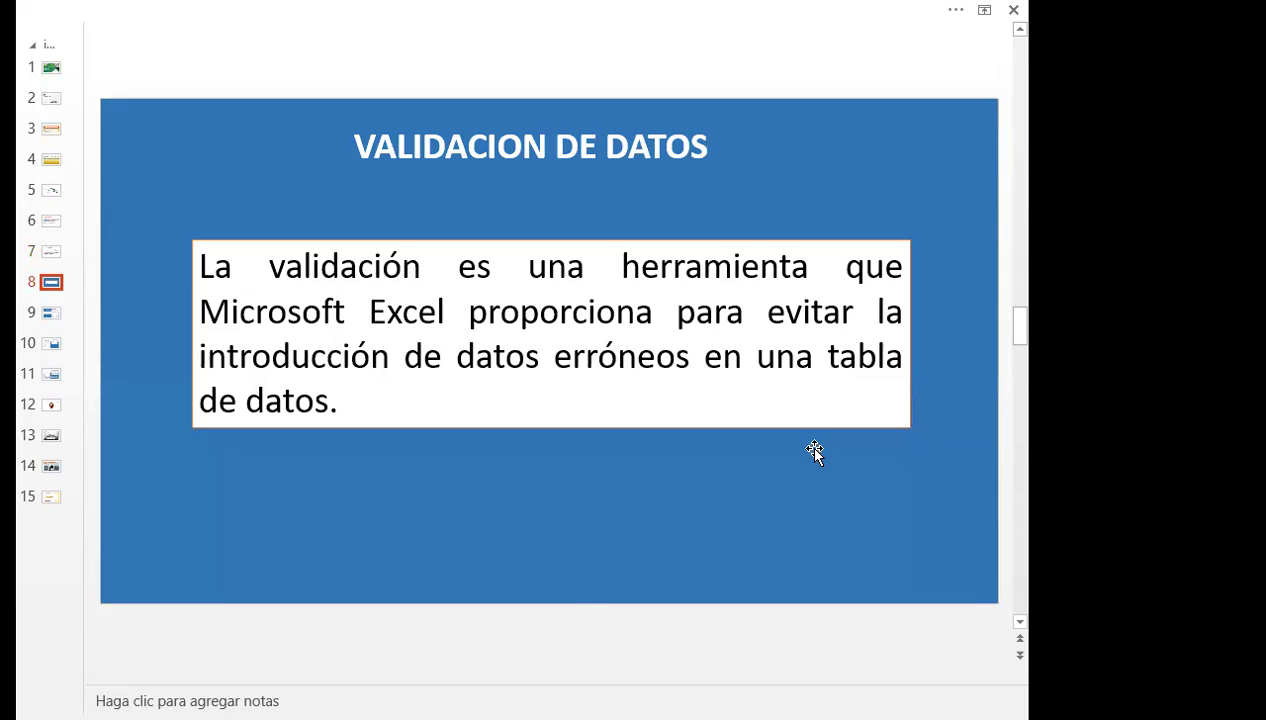
{"action": "scroll", "coordinate": [815, 452], "scroll_direction": "down", "scroll_amount": 1}
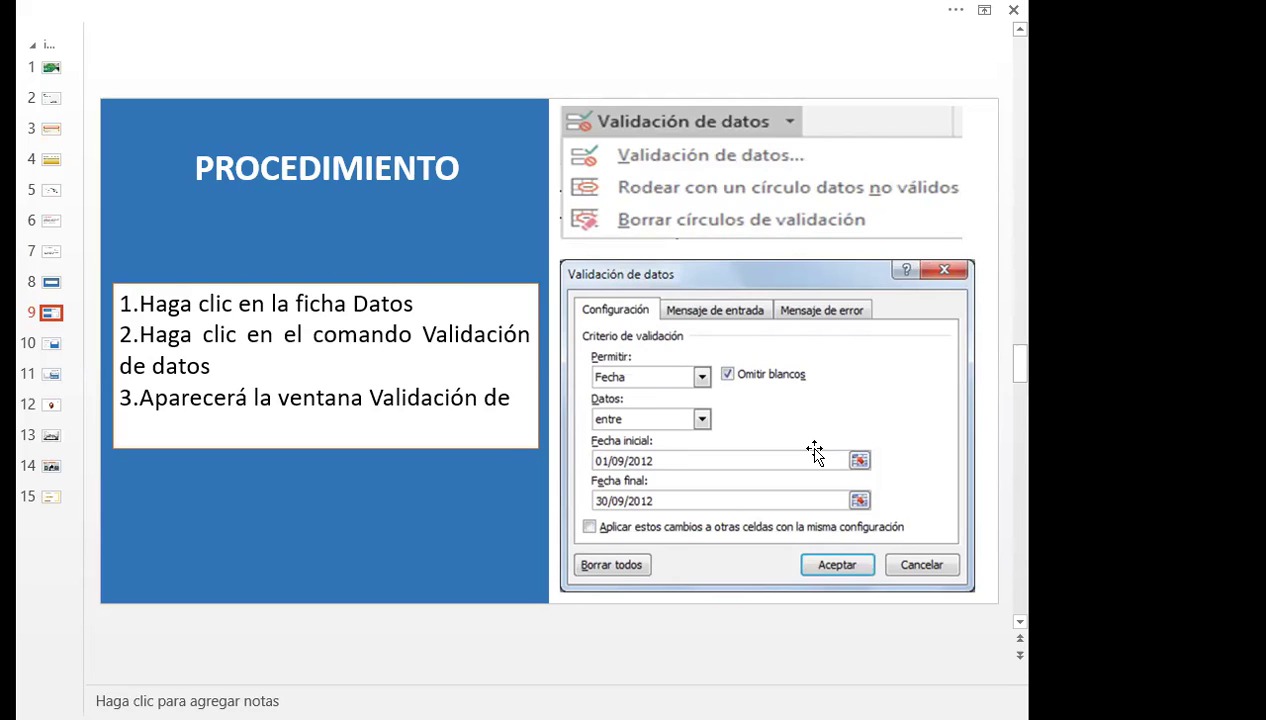
{"action": "scroll", "coordinate": [815, 453], "scroll_direction": "down", "scroll_amount": 1}
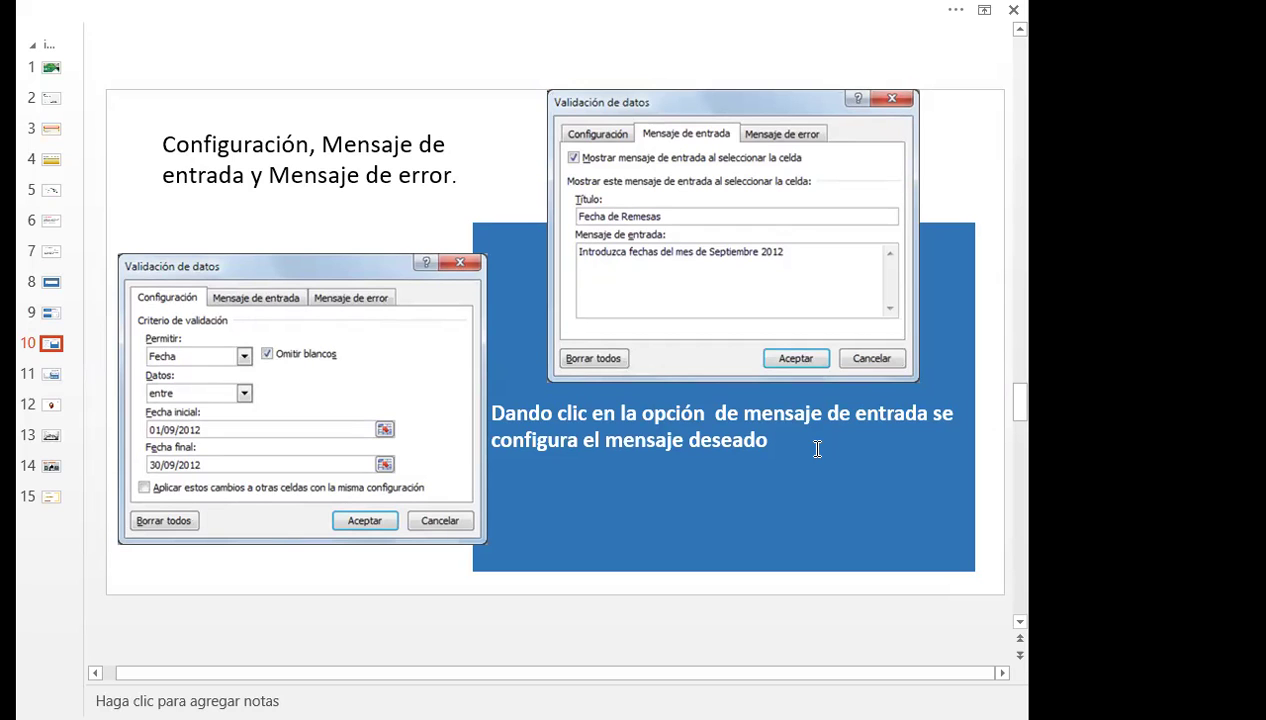
{"action": "scroll", "coordinate": [817, 449], "scroll_direction": "down", "scroll_amount": 1}
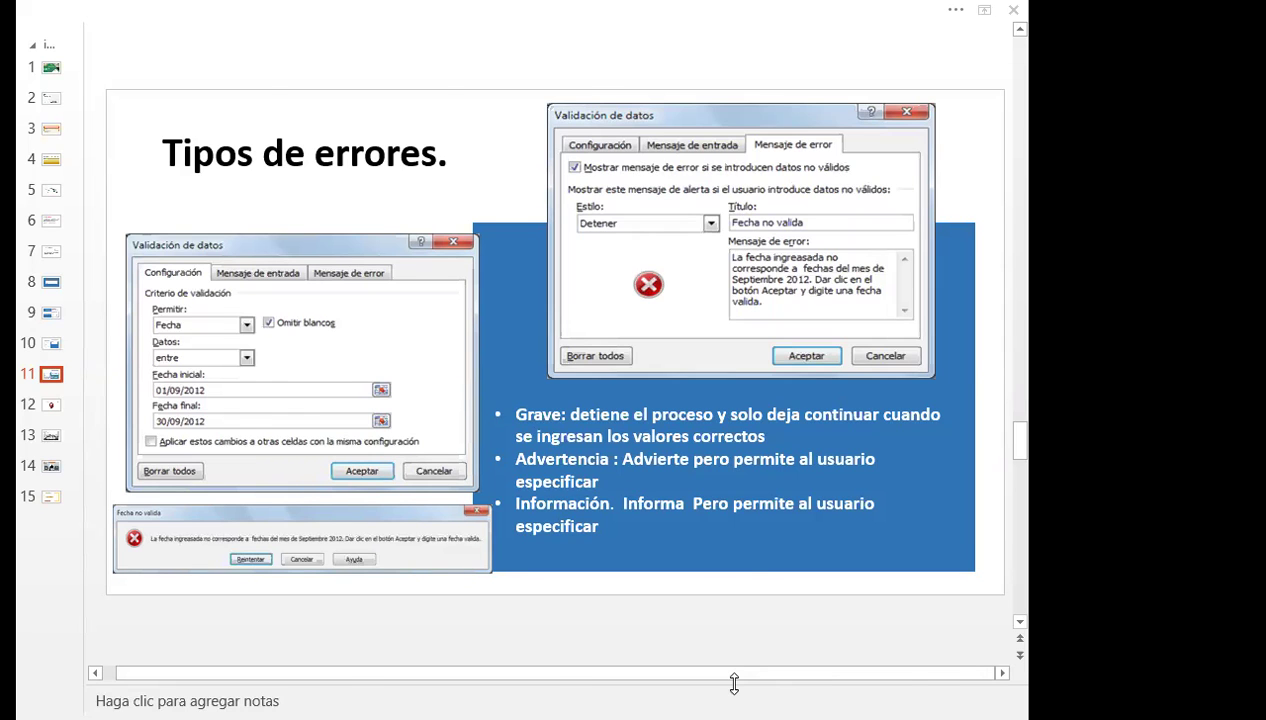
Switch to the Excel workbook and clear all existing data validation from the FECHA cells, extending it to the unconfigured cells.
{"action": "key", "text": "alt+Tab"}
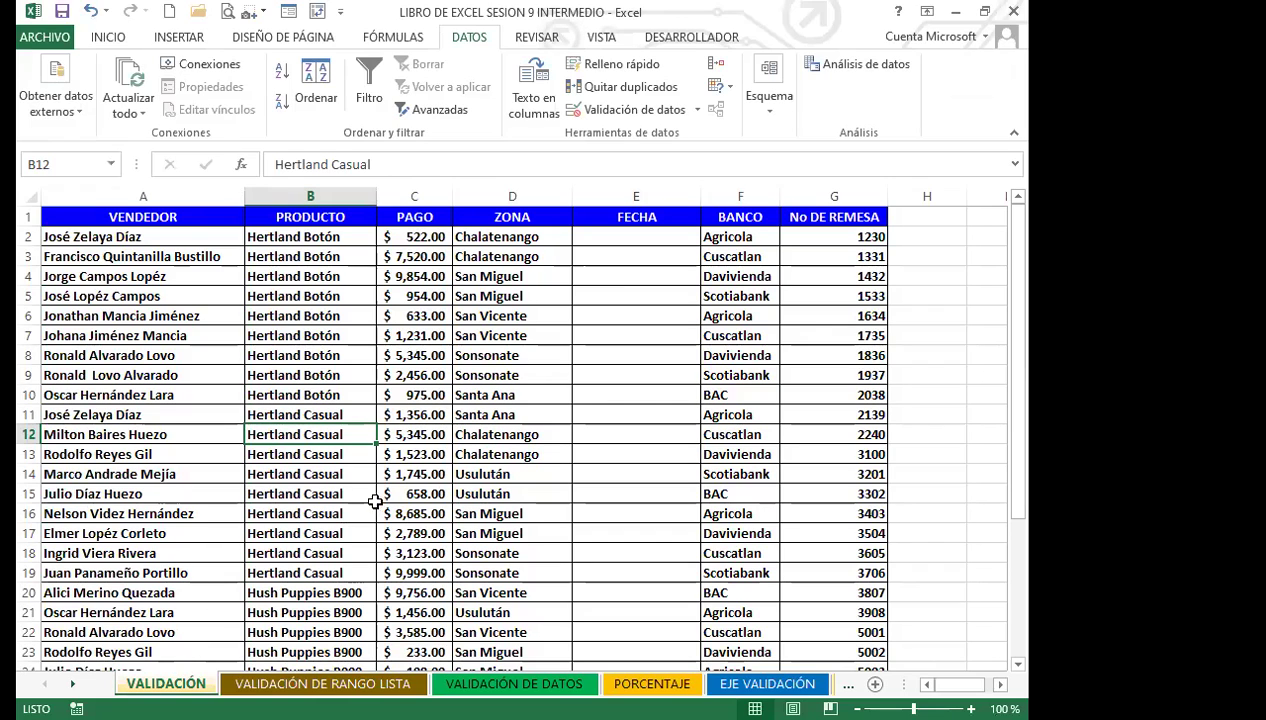
{"action": "left_click", "coordinate": [618, 306]}
{"action": "left_click", "coordinate": [602, 237]}
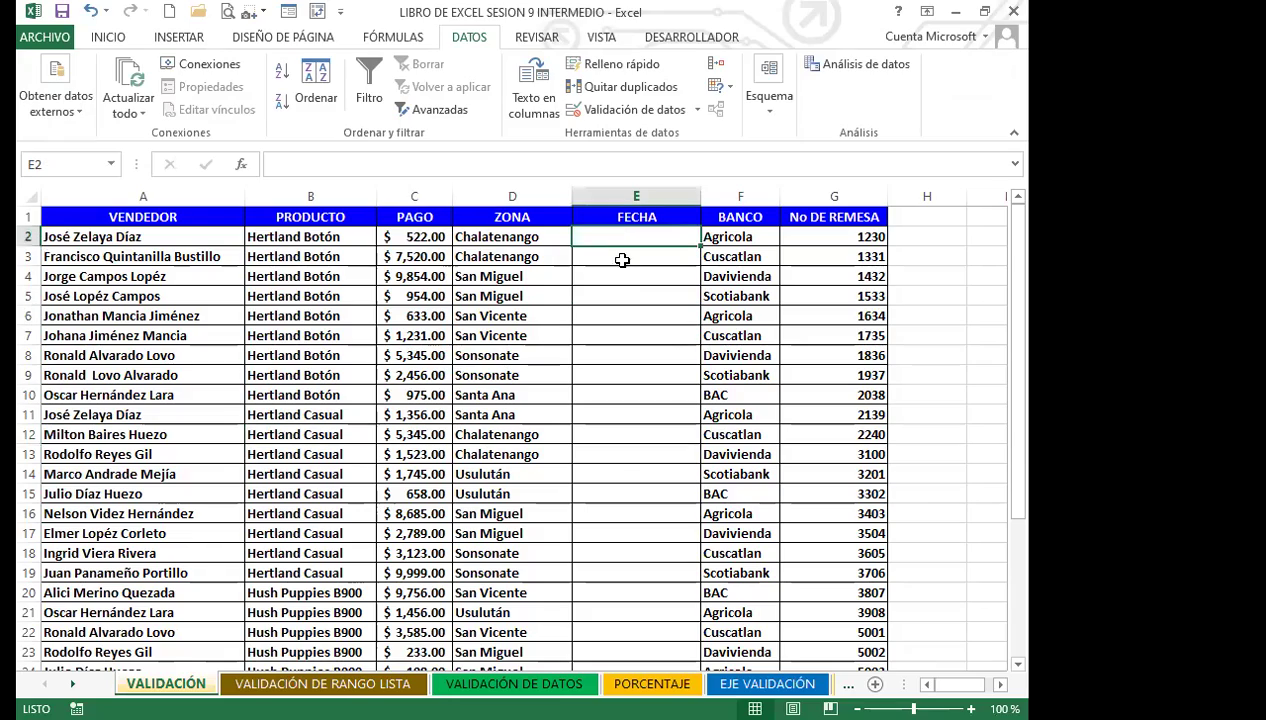
{"action": "scroll", "coordinate": [616, 477], "scroll_direction": "down", "scroll_amount": 8}
{"action": "scroll", "coordinate": [617, 511], "scroll_direction": "up", "scroll_amount": 7}
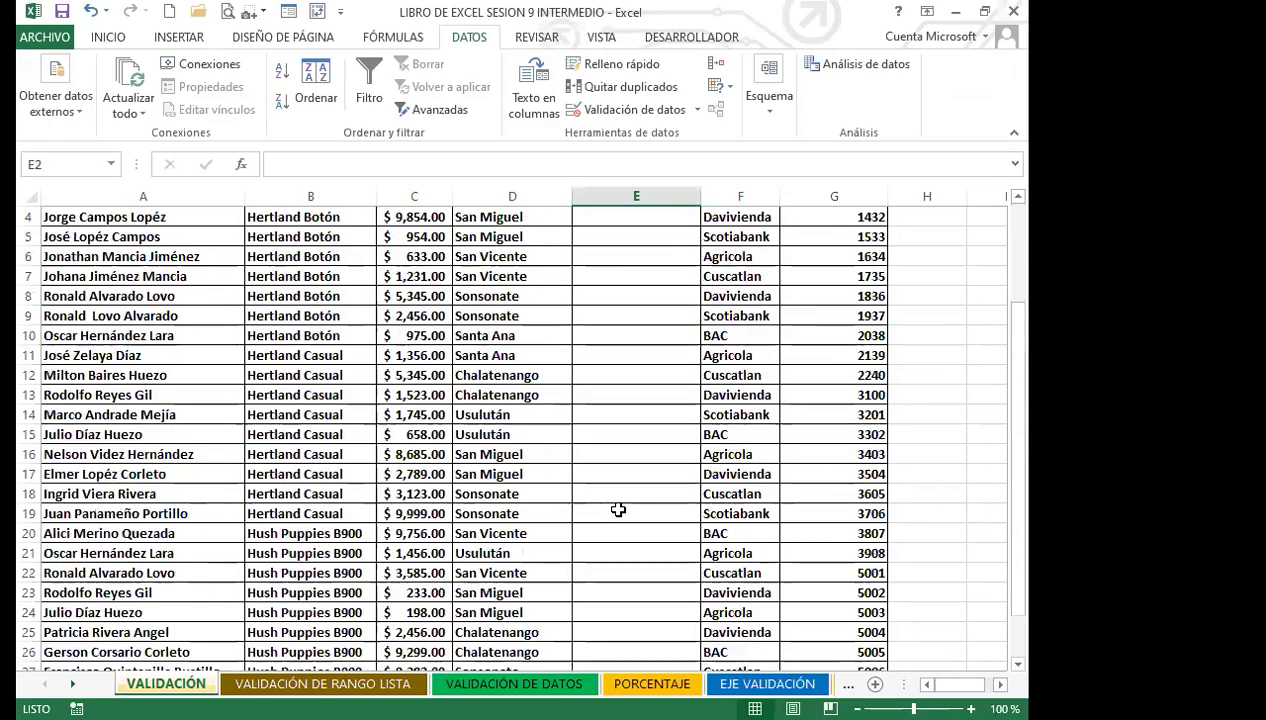
{"action": "scroll", "coordinate": [617, 511], "scroll_direction": "up", "scroll_amount": 1}
{"action": "left_click_drag", "start_coordinate": [613, 236], "coordinate": [599, 622]}
{"action": "scroll", "coordinate": [600, 531], "scroll_direction": "up", "scroll_amount": 3}
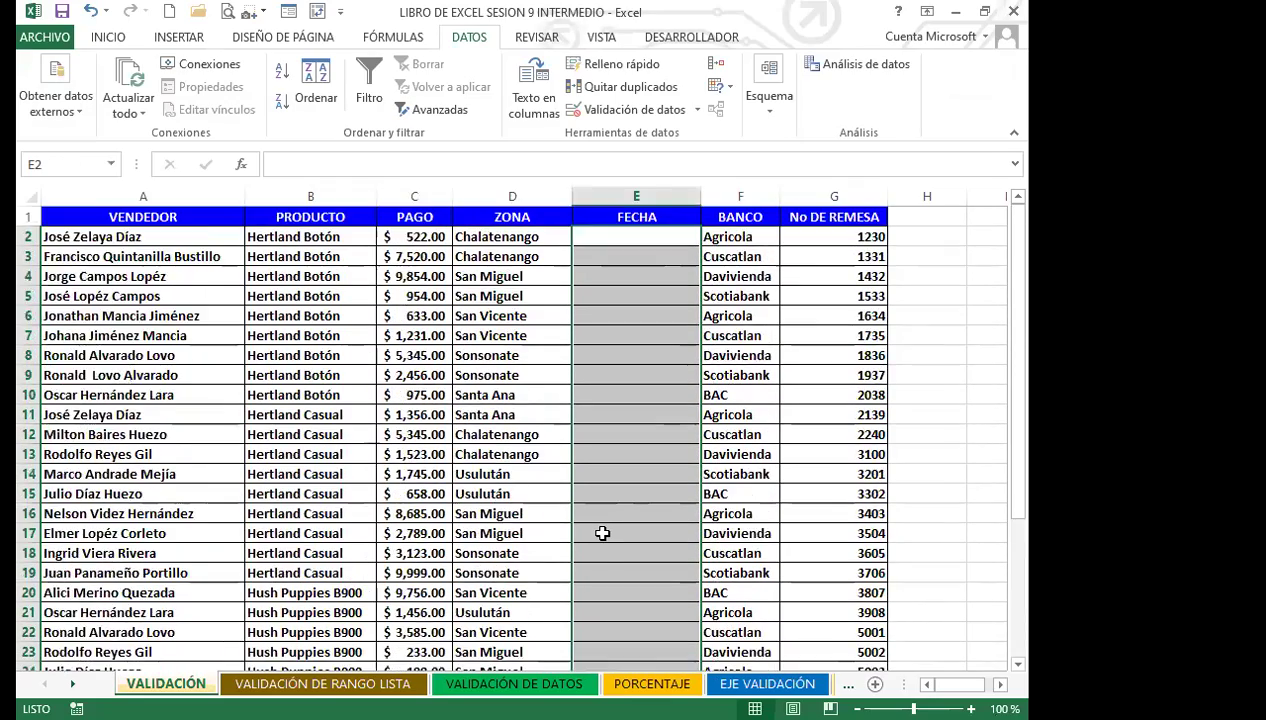
{"action": "scroll", "coordinate": [551, 512], "scroll_direction": "down", "scroll_amount": 2}
{"action": "scroll", "coordinate": [608, 395], "scroll_direction": "up", "scroll_amount": 2}
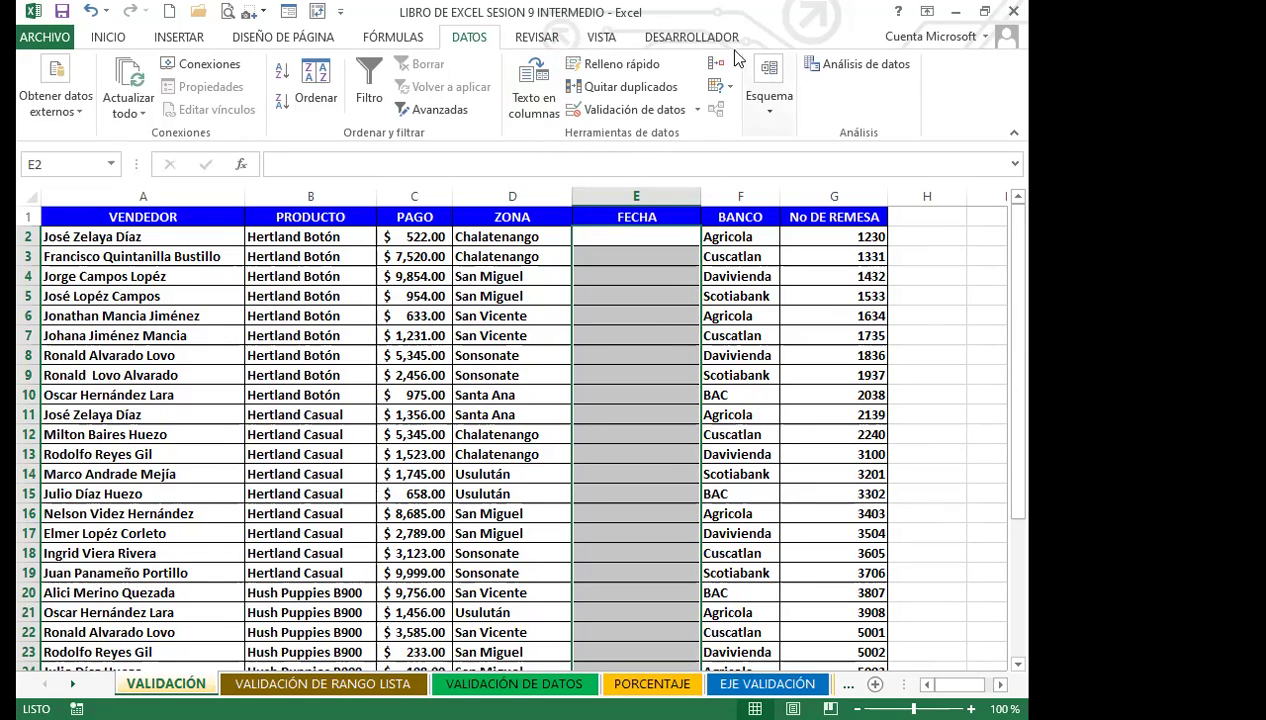
{"action": "left_click", "coordinate": [698, 112]}
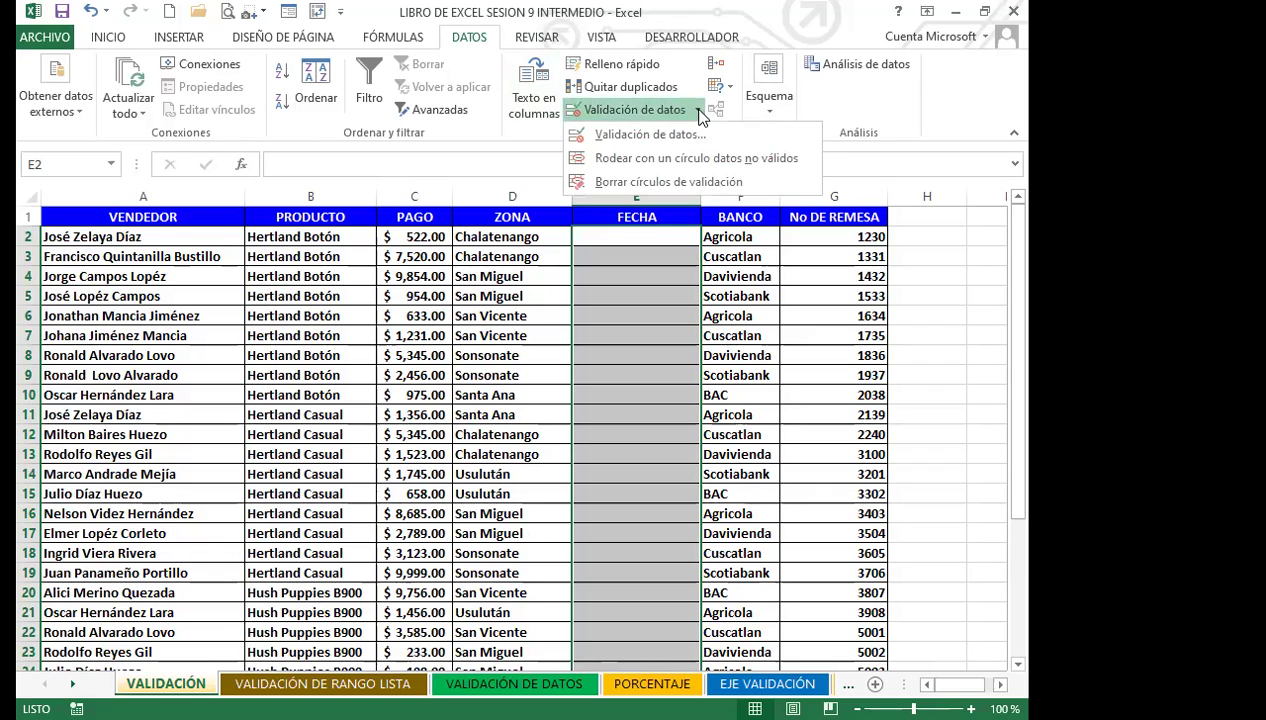
{"action": "left_click", "coordinate": [624, 137]}
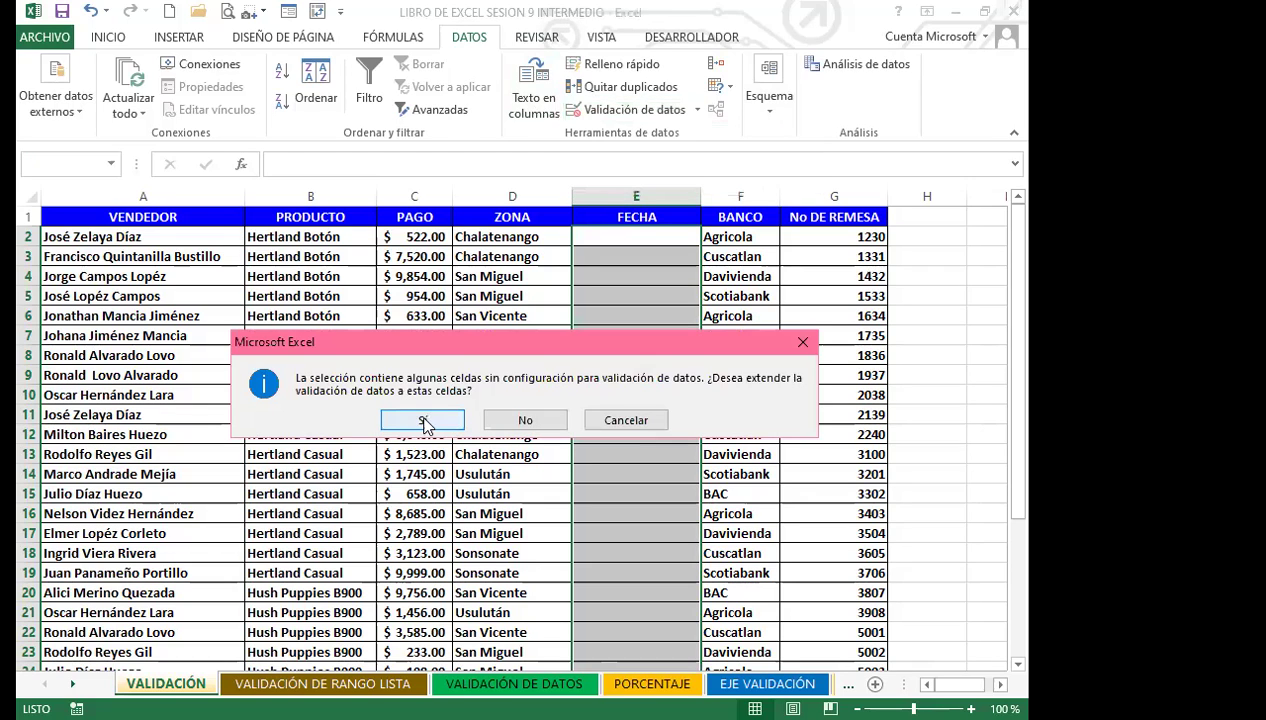
{"action": "left_click", "coordinate": [447, 418]}
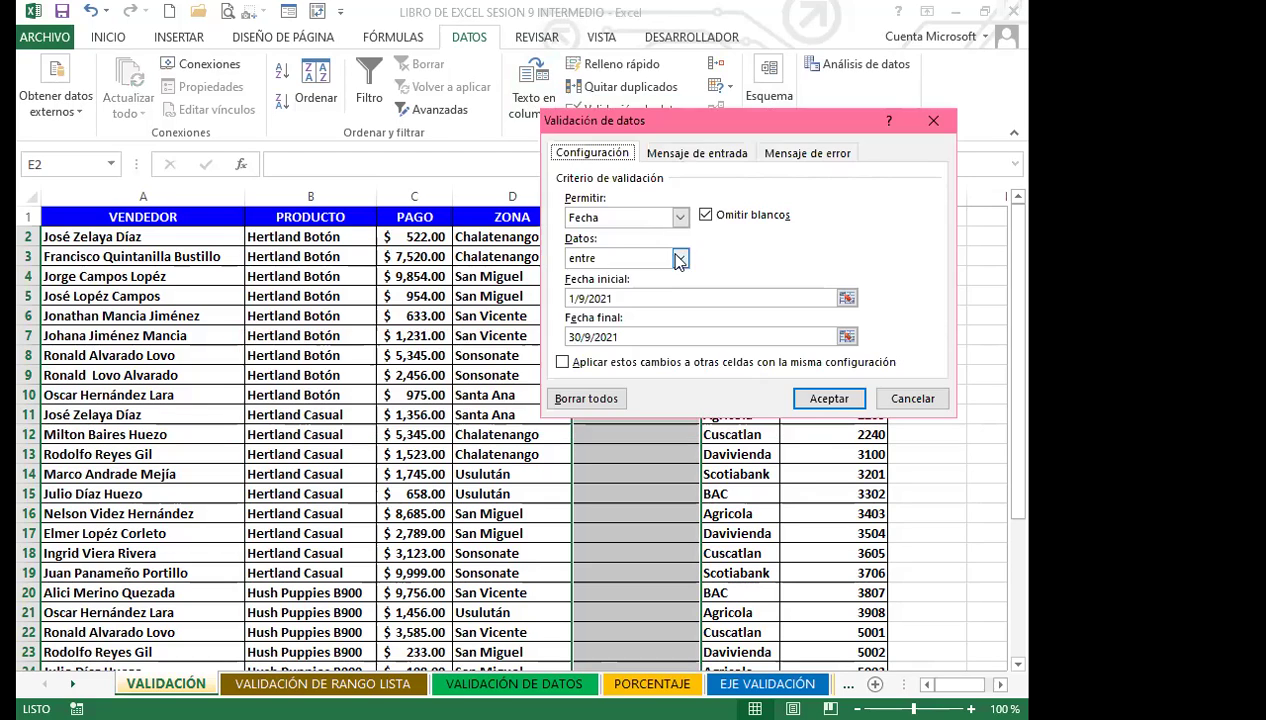
{"action": "left_click", "coordinate": [576, 398]}
{"action": "left_click", "coordinate": [818, 398]}
Start a data validation rule for the FECHA cells from E2 down that allows only the Fecha type.
{"action": "left_click", "coordinate": [598, 262]}
{"action": "left_click_drag", "start_coordinate": [598, 237], "coordinate": [641, 600]}
{"action": "scroll", "coordinate": [648, 418], "scroll_direction": "up", "scroll_amount": 3}
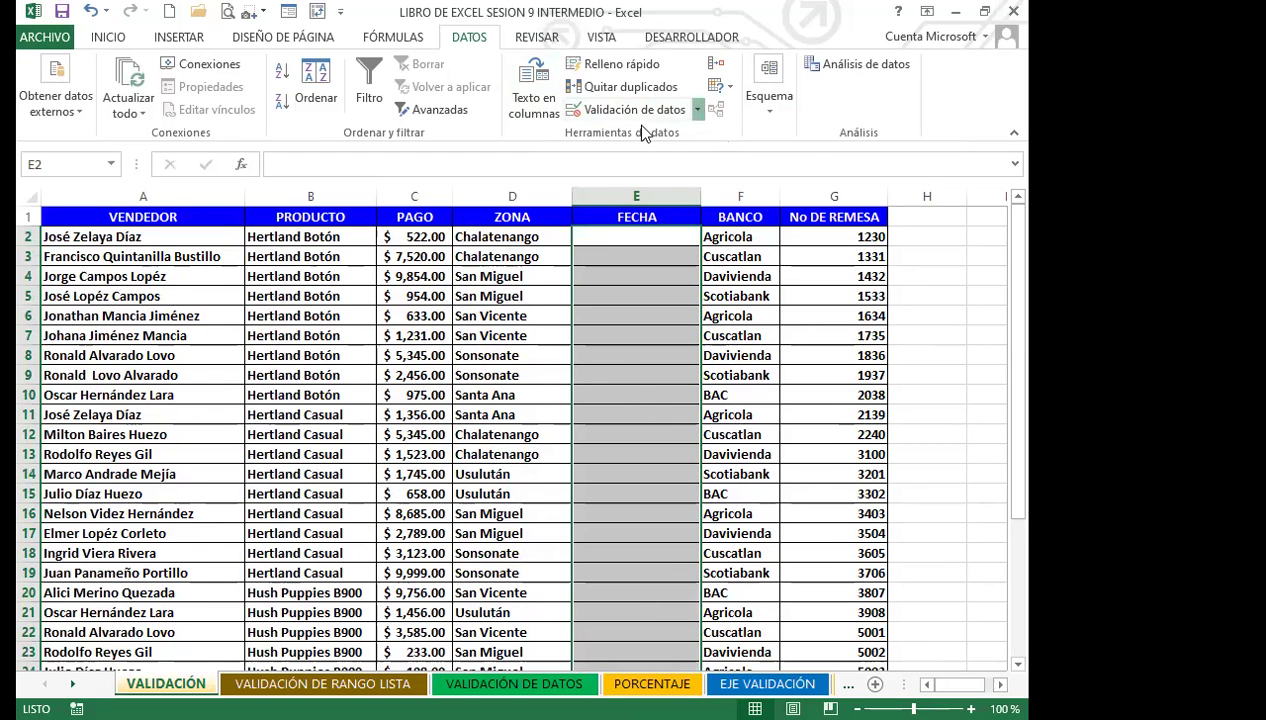
{"action": "left_click", "coordinate": [697, 110]}
{"action": "left_click", "coordinate": [700, 133]}
{"action": "left_click_drag", "start_coordinate": [699, 134], "coordinate": [591, 230]}
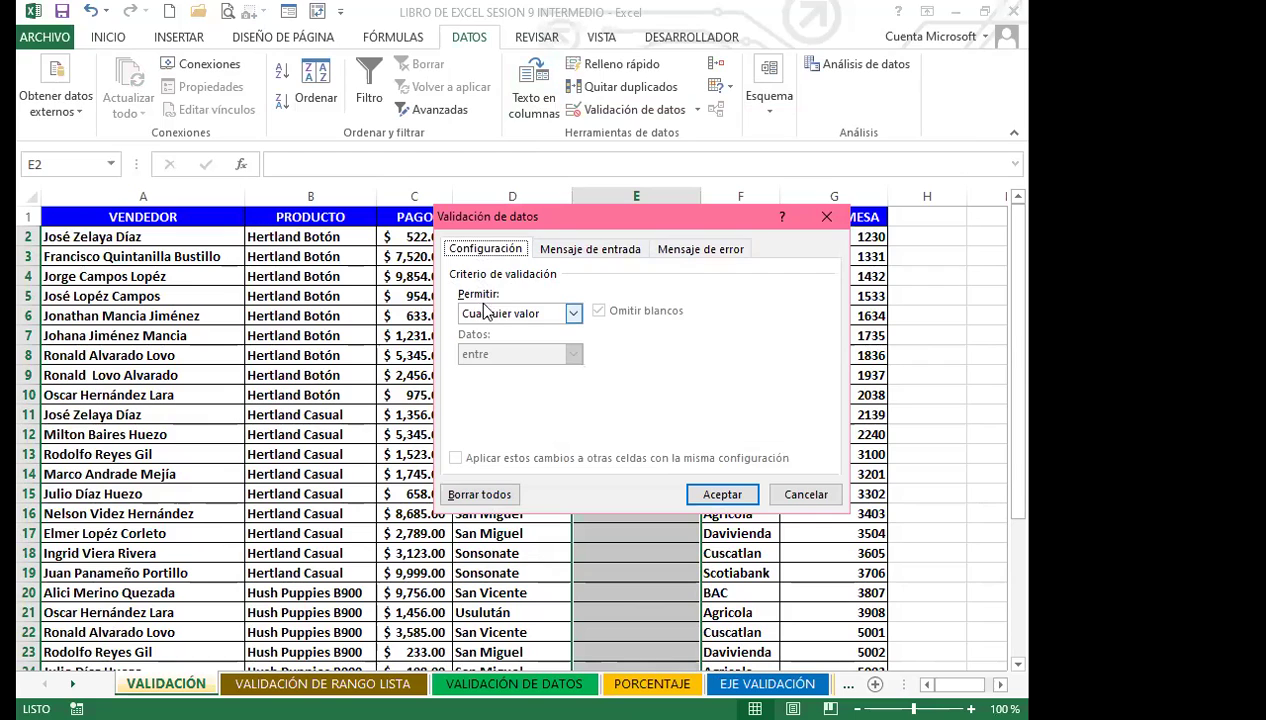
{"action": "left_click", "coordinate": [573, 313]}
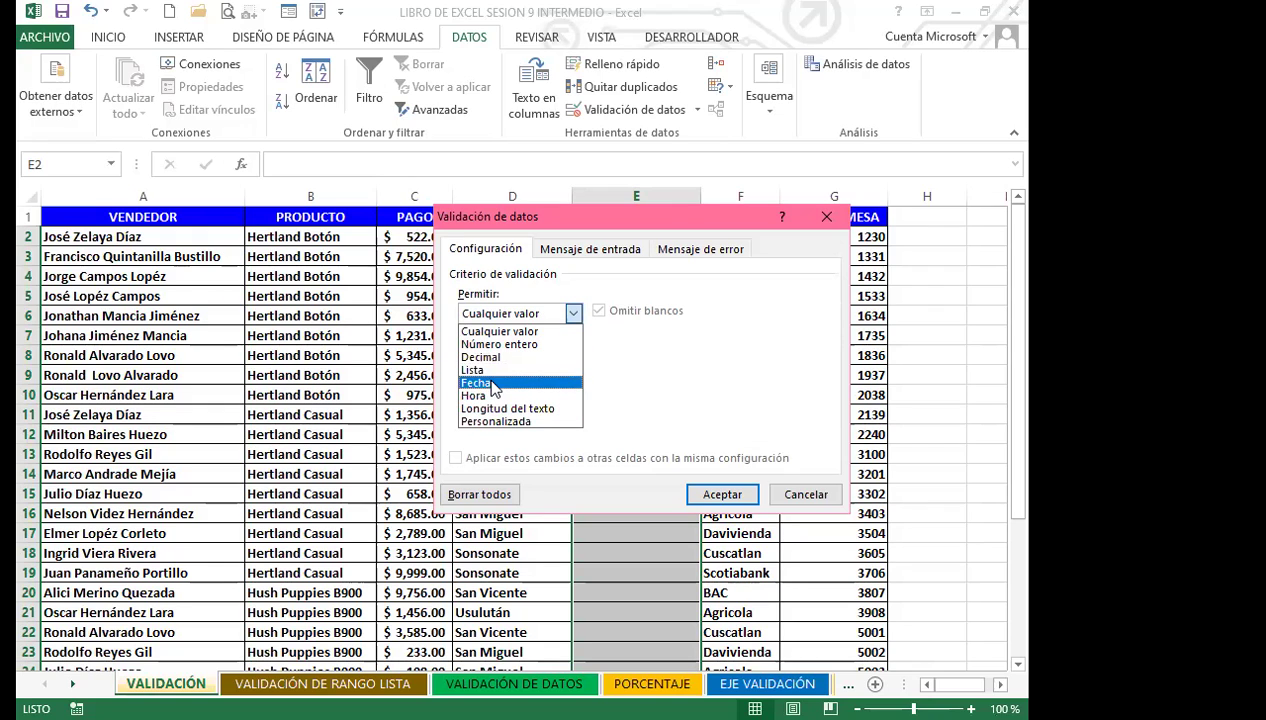
{"action": "left_click", "coordinate": [476, 383]}
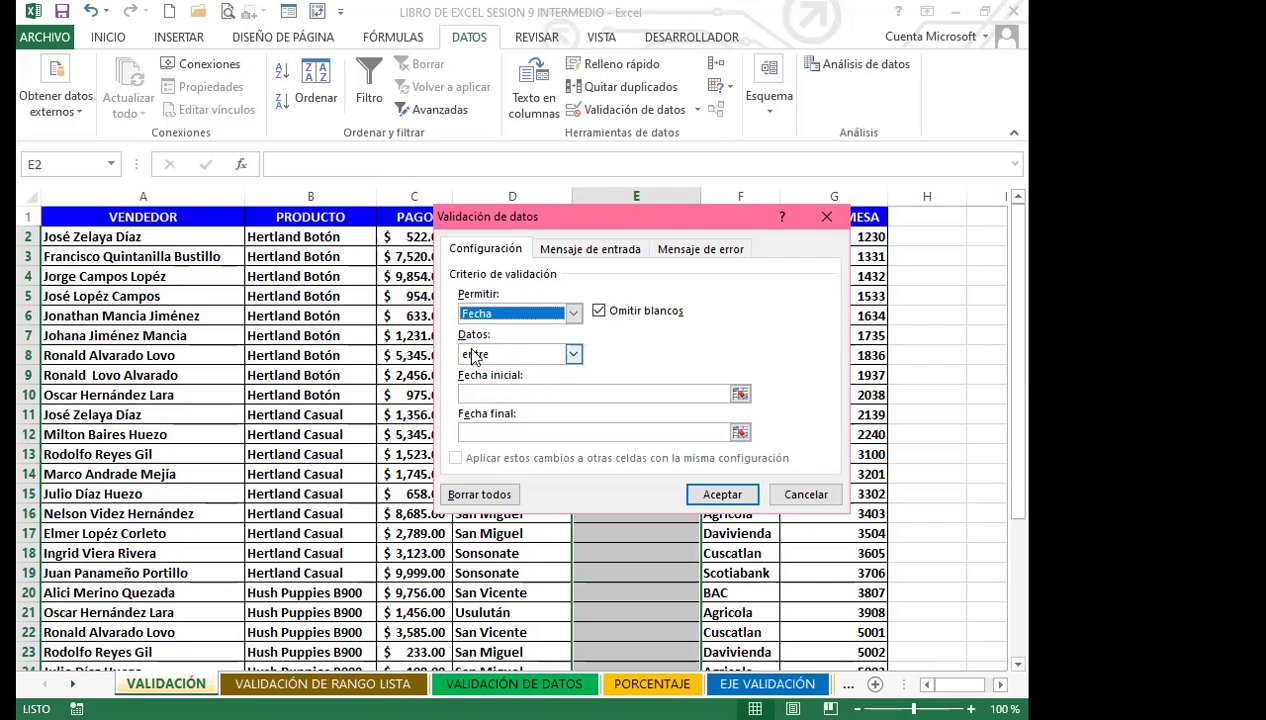
Limit the allowed dates to between 1/9/2021 and 30/9/2021 and apply the rule.
{"action": "left_click", "coordinate": [522, 395]}
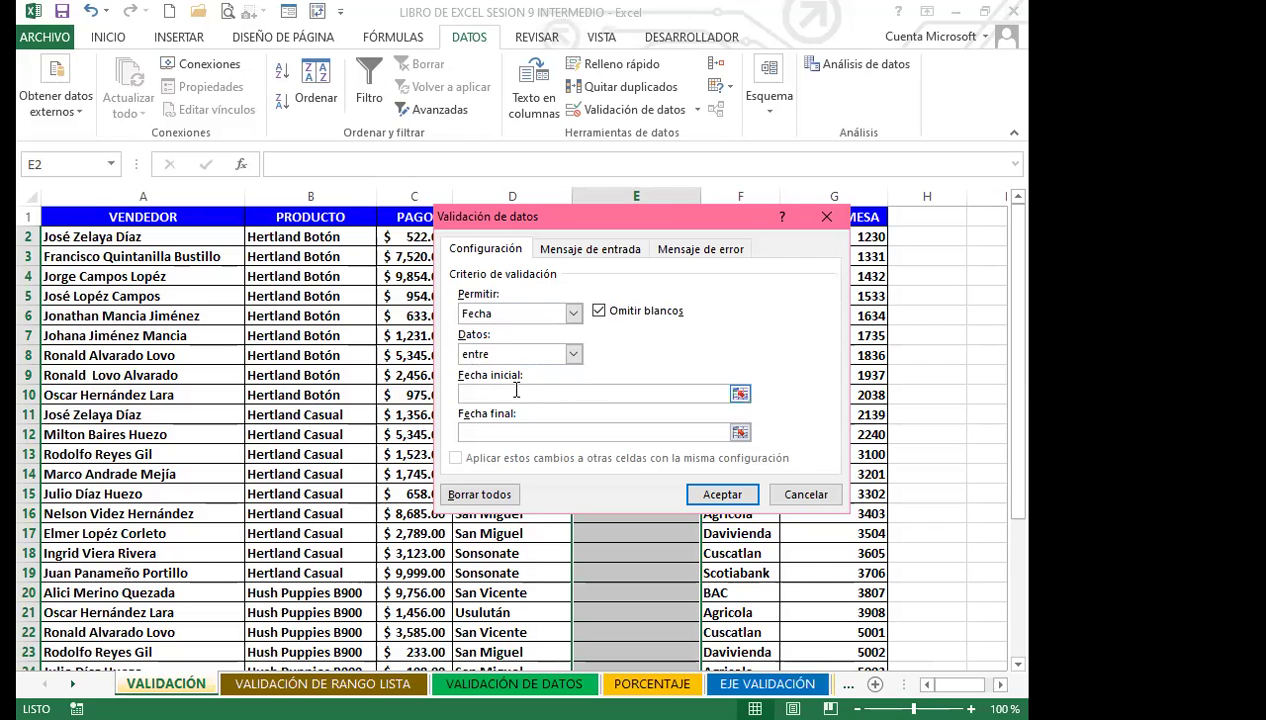
{"action": "type", "text": "1/9/"}
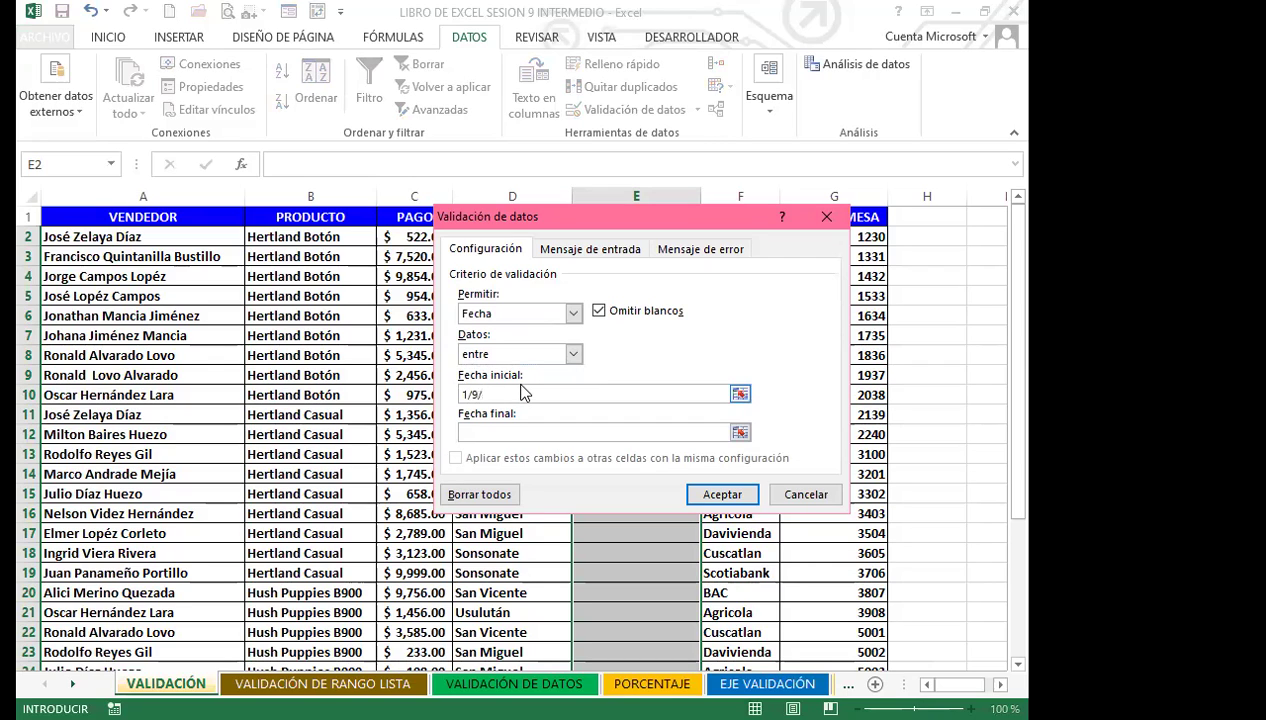
{"action": "type", "text": "2021"}
{"action": "left_click", "coordinate": [496, 432]}
{"action": "type", "text": "30"}
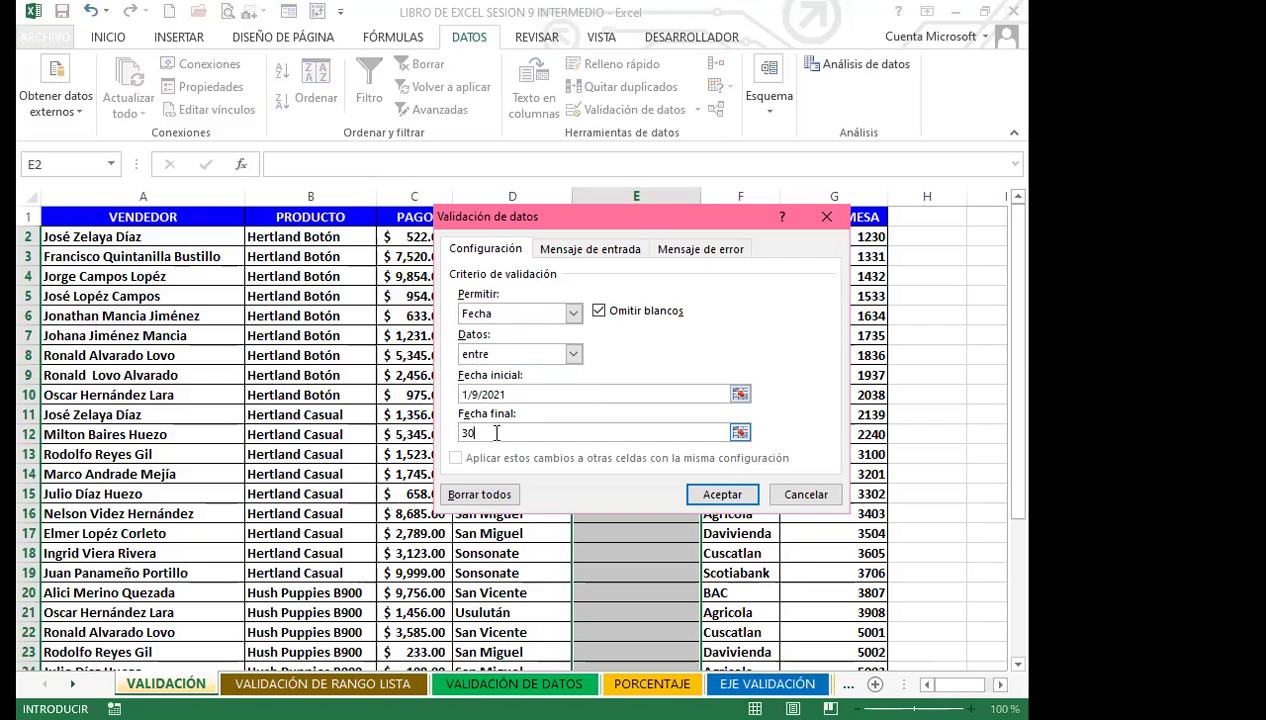
{"action": "type", "text": "/9/2021"}
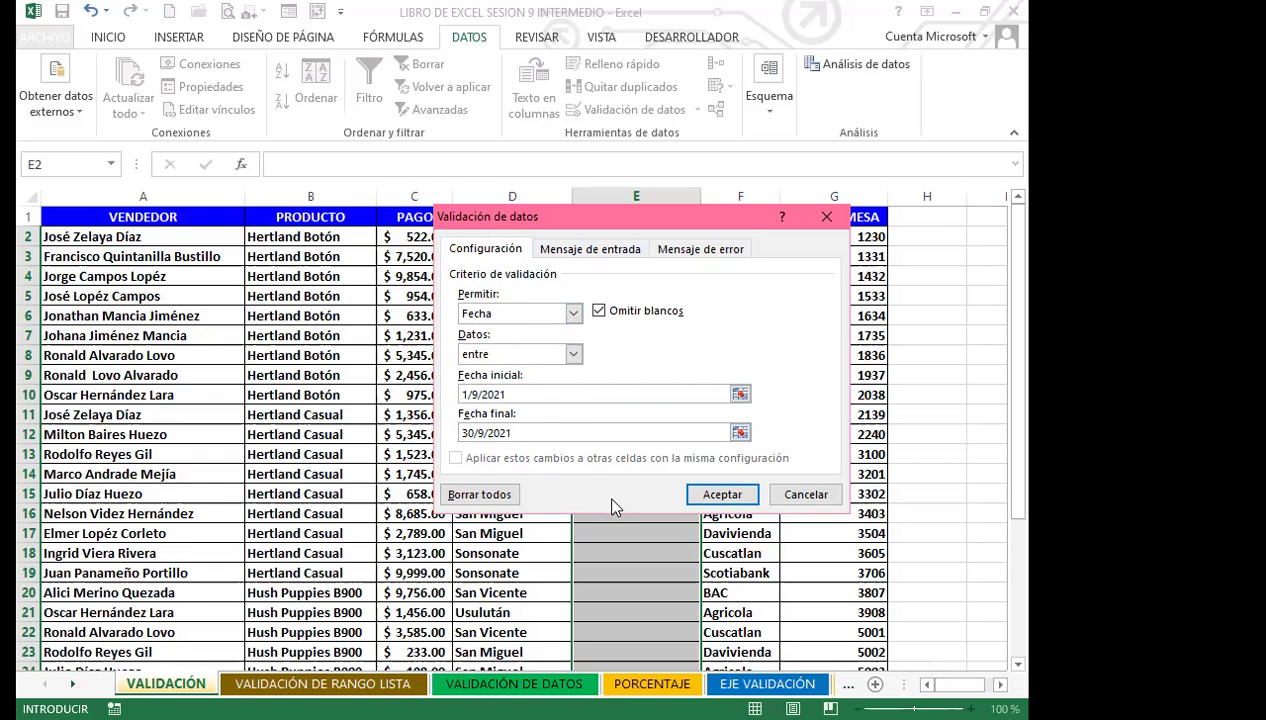
{"action": "left_click", "coordinate": [725, 494]}
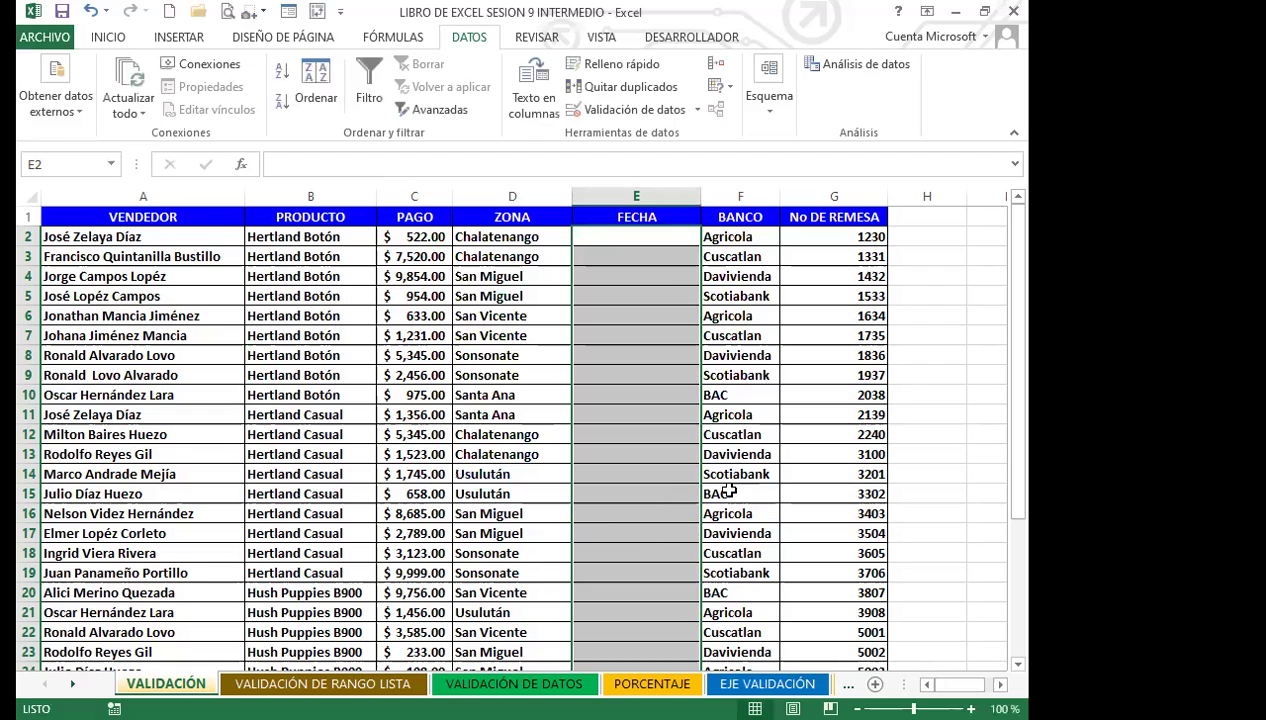
Enter the date 1/9/2021 in cell E2 to test the validation rule.
{"action": "left_click", "coordinate": [589, 236]}
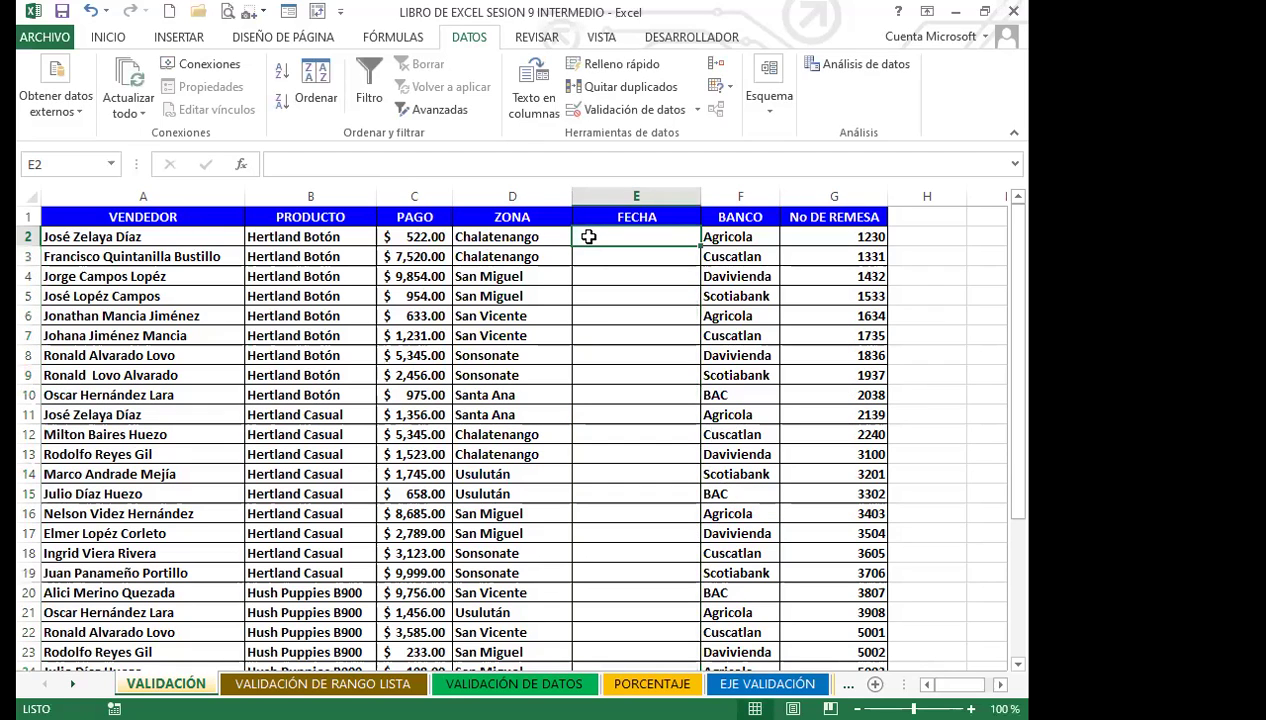
{"action": "type", "text": "1"}
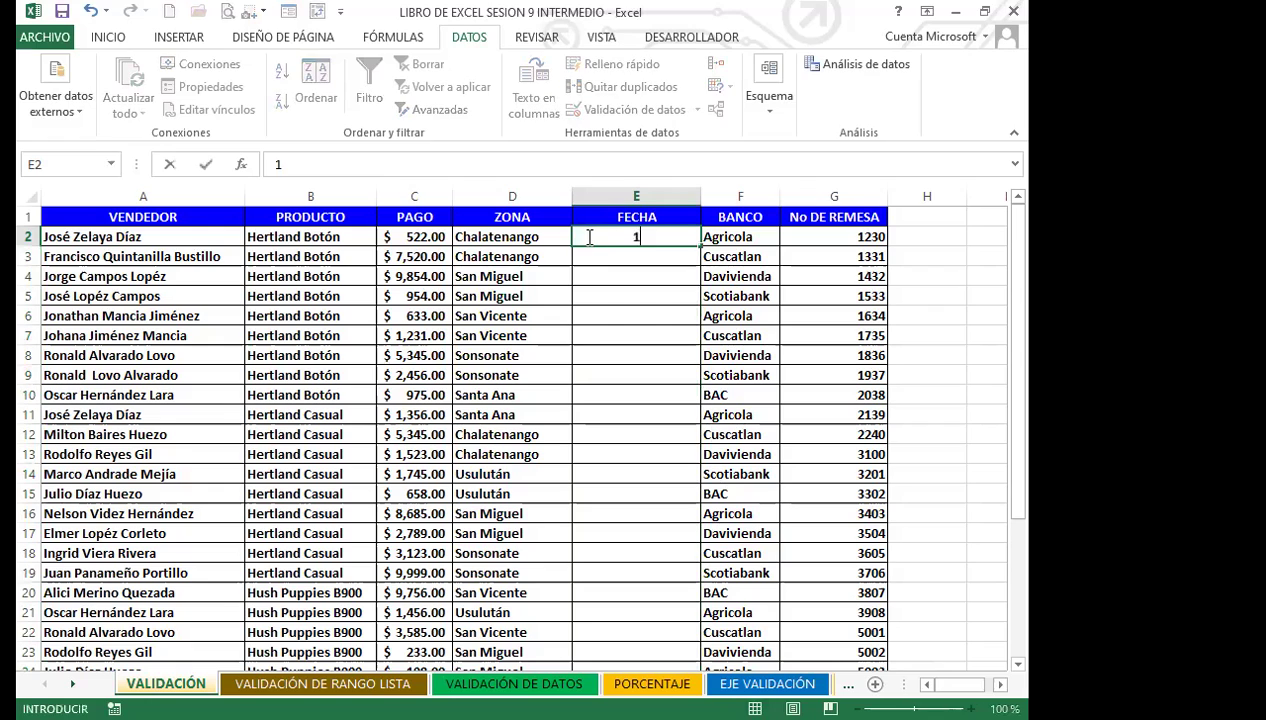
{"action": "type", "text": "/9/2021"}
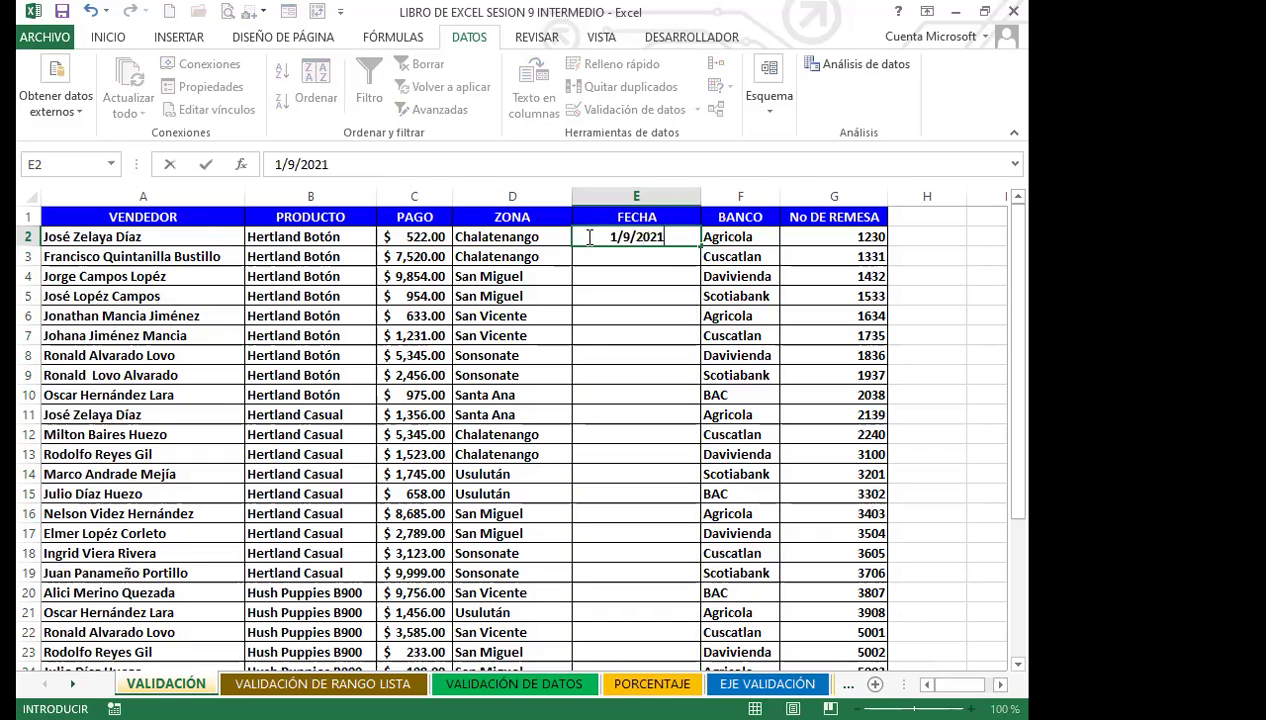
{"action": "key", "text": "Return"}
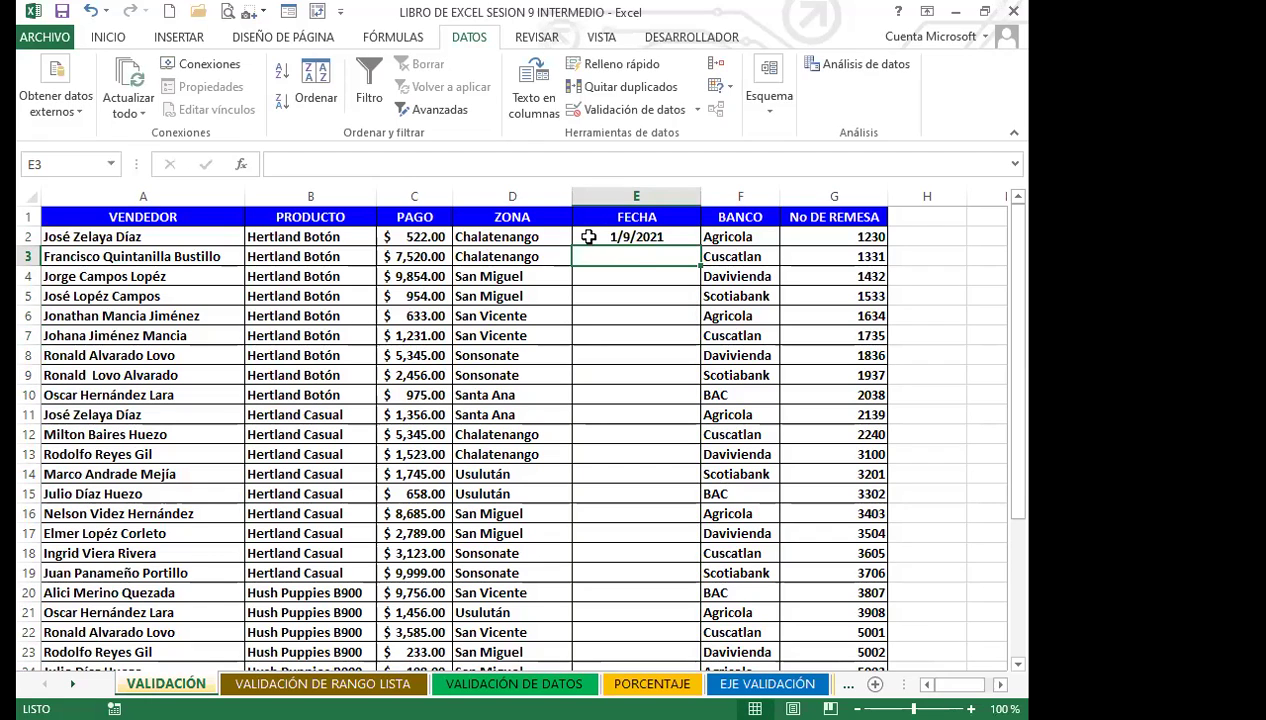
Try the out-of-range date 1/8/2021 in cell E3, cancel that entry and clear the test date from E2.
{"action": "type", "text": "1/8/2021"}
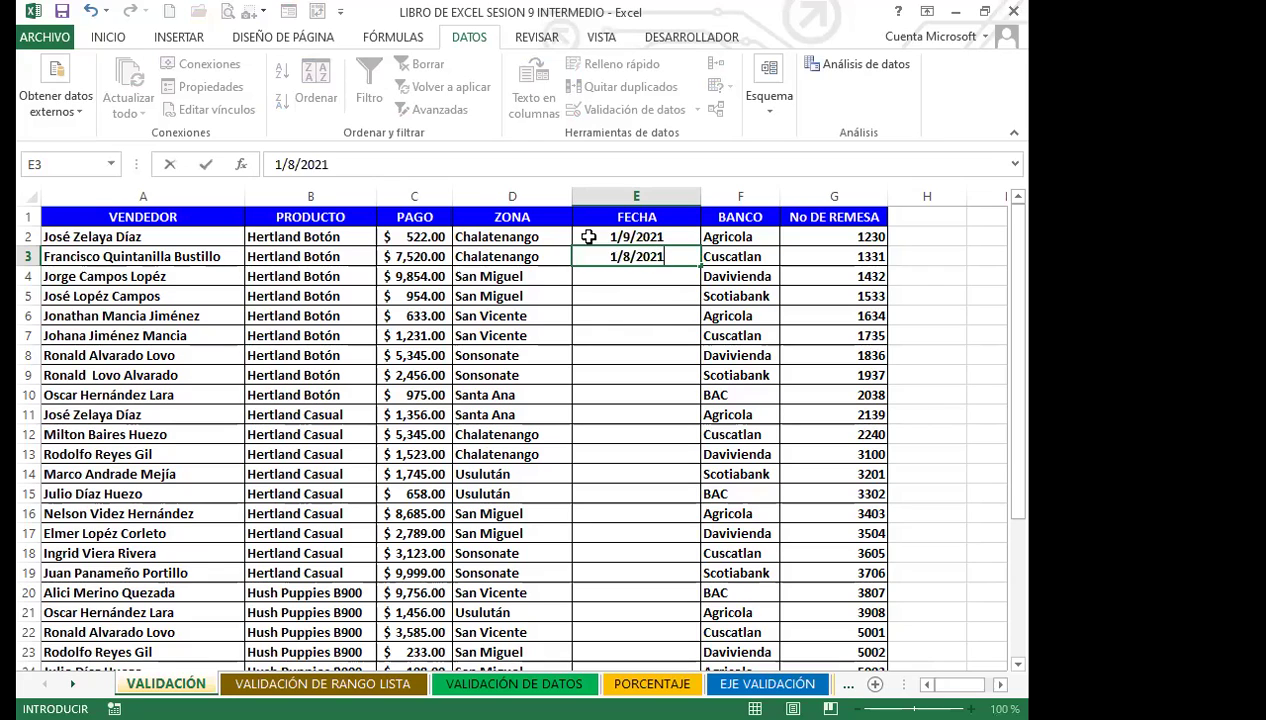
{"action": "key", "text": "Return"}
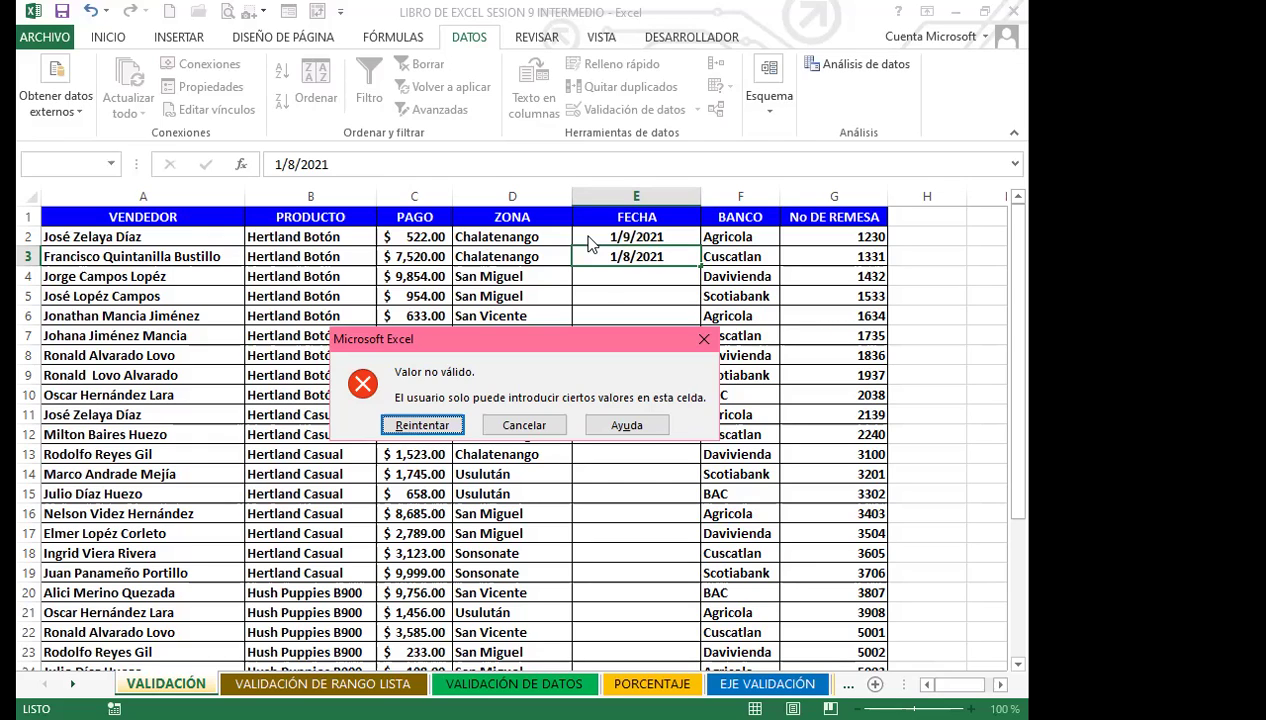
{"action": "key", "text": "Escape"}
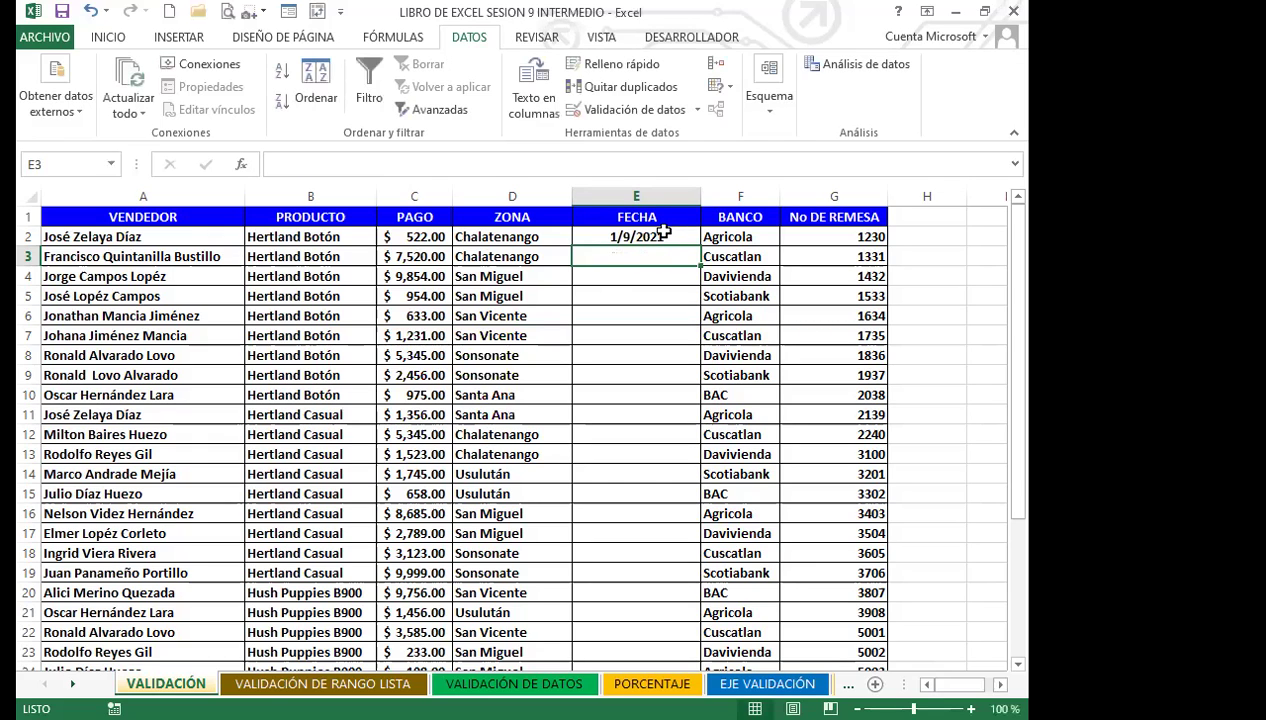
{"action": "left_click", "coordinate": [661, 238]}
{"action": "key", "text": "Delete"}
Edit the validation of FECHA cells E2 to E32, giving the input message the title "INTRODICIR FECHA DEL MES DE SEP".
{"action": "left_click_drag", "start_coordinate": [667, 283], "coordinate": [648, 637]}
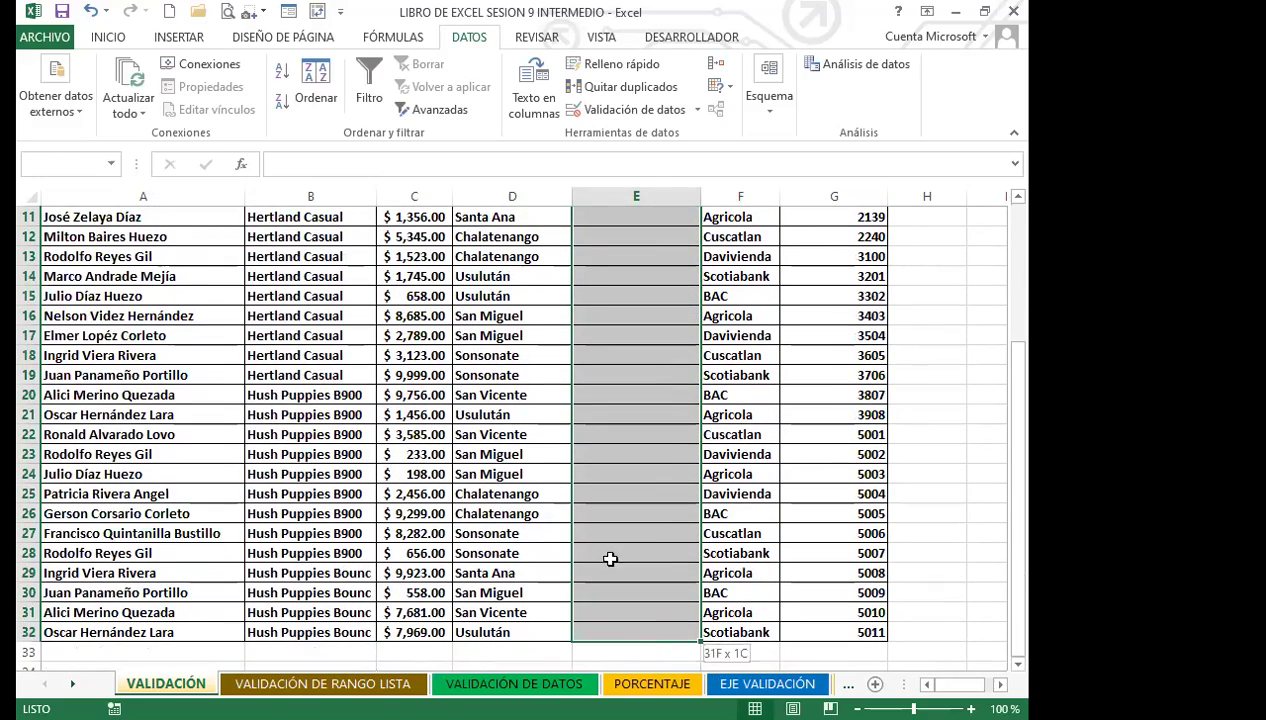
{"action": "left_click", "coordinate": [699, 110]}
{"action": "left_click", "coordinate": [646, 134]}
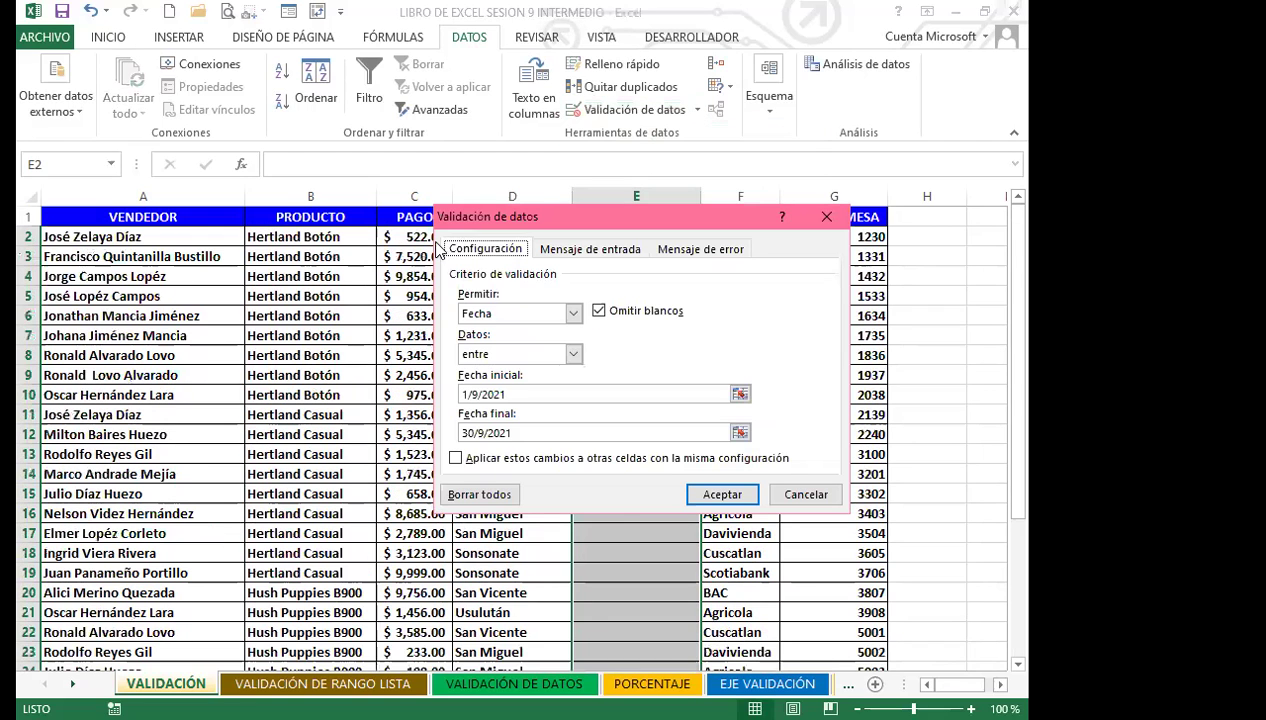
{"action": "left_click", "coordinate": [569, 255]}
{"action": "left_click", "coordinate": [476, 340]}
{"action": "type", "text": "INTRODICIR FECHA DEL MES DE SE."}
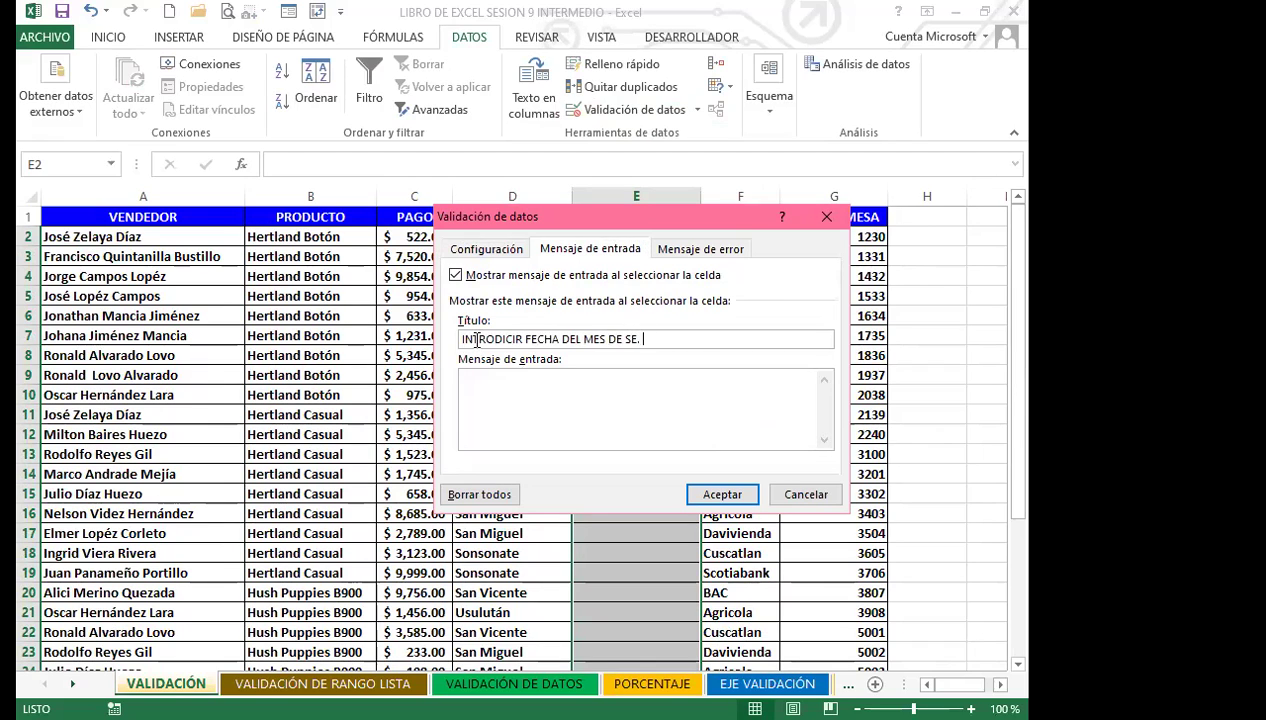
{"action": "key", "text": "BackSpace"}
{"action": "type", "text": "P"}
Set the input message text to "FAVOR SOLO INTRODUCIR FECHA DEL MES DE SEP. DEL AÑO 2021" and apply the validation.
{"action": "type", "text": "FAVOR SO"}
{"action": "type", "text": "LO IN"}
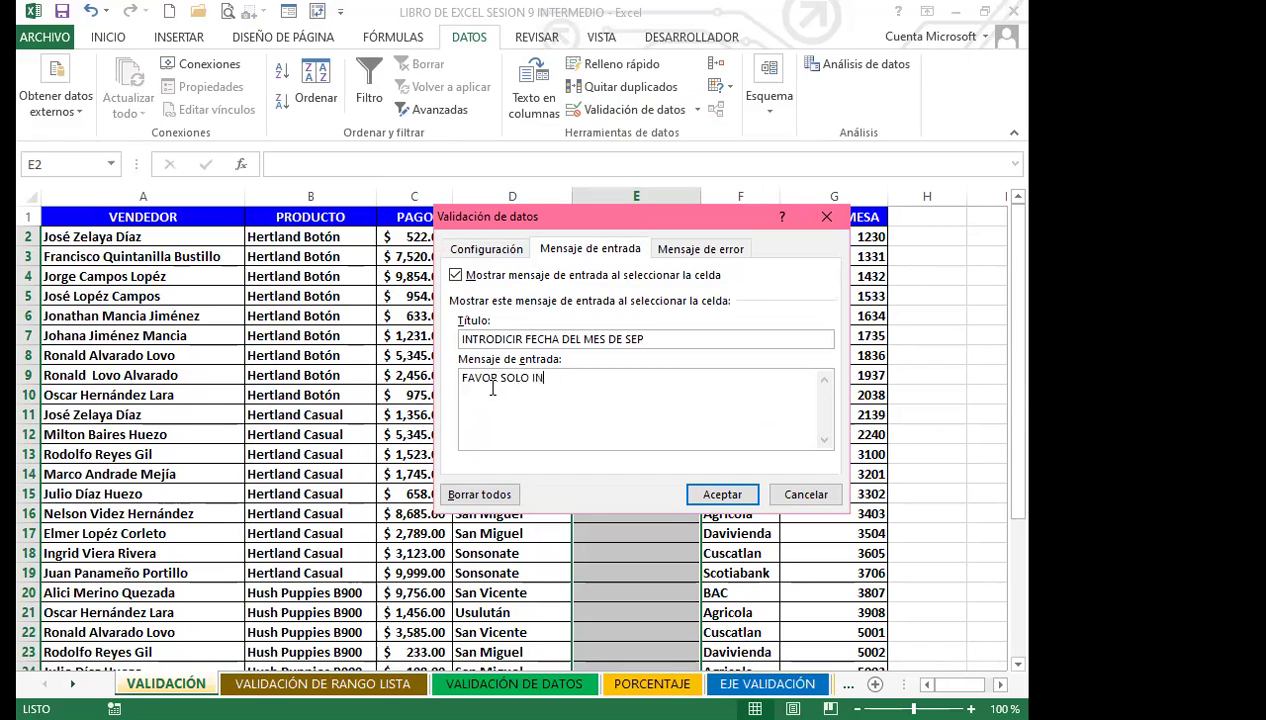
{"action": "type", "text": "TRODUCIR FECH"}
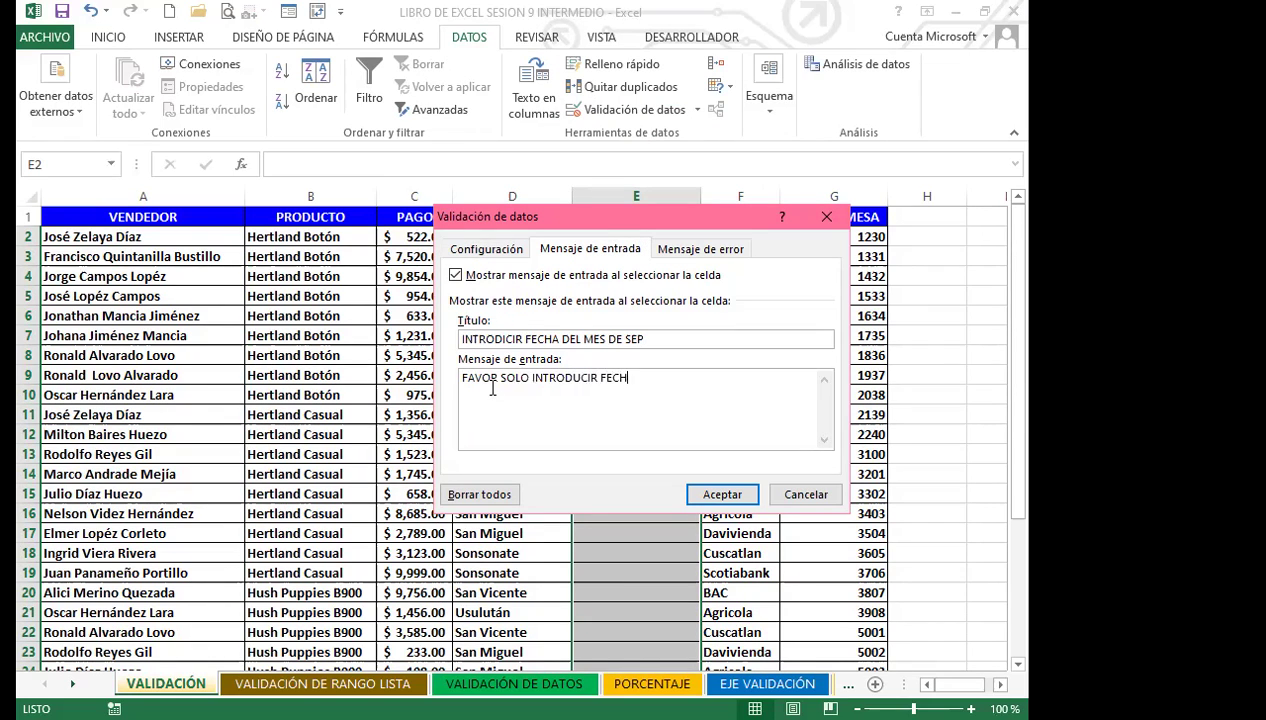
{"action": "type", "text": "A DEL MES DE SEP. DEL AÑO 2021"}
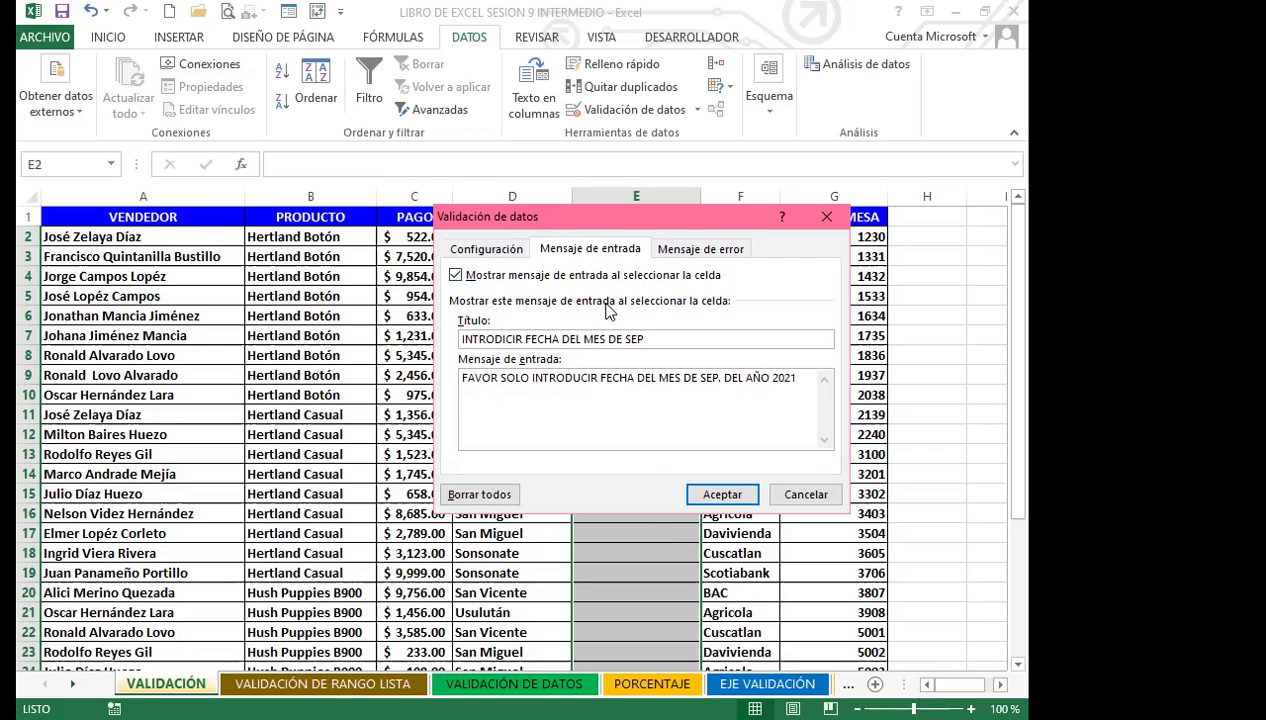
{"action": "left_click", "coordinate": [716, 496]}
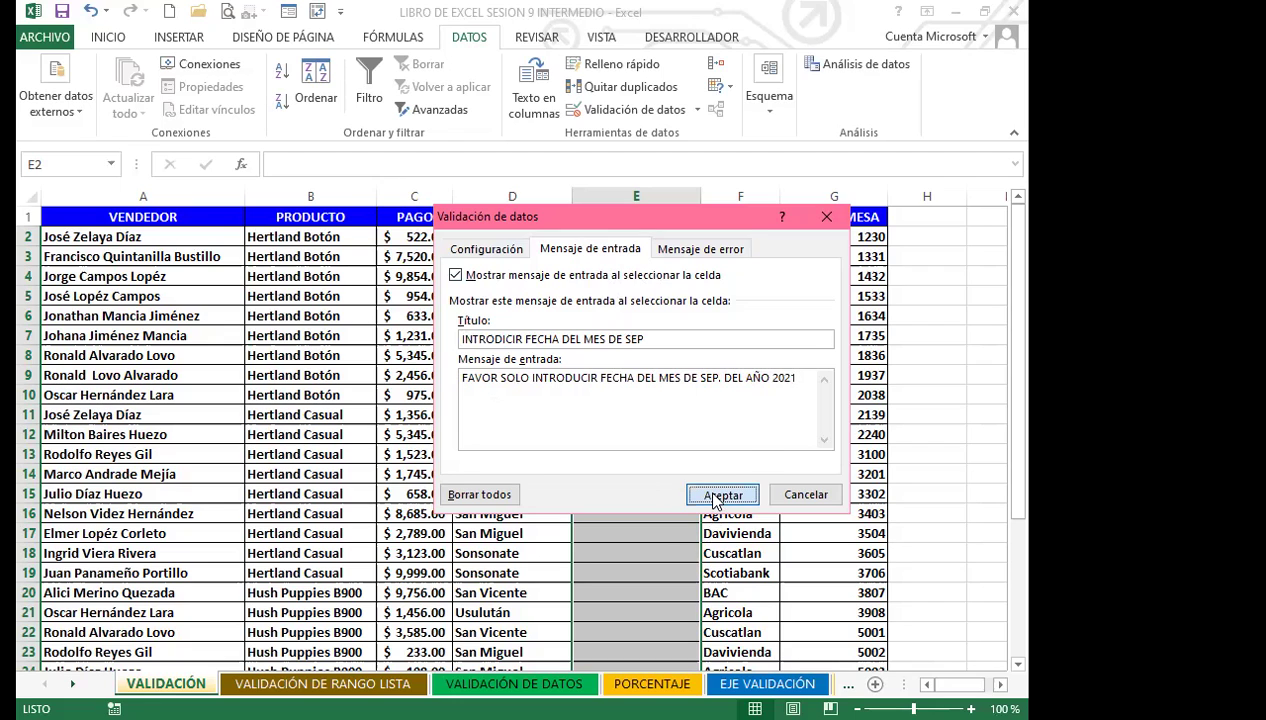
Check the input message on several FECHA cells, including E9, E11, E17 and E2.
{"action": "left_click", "coordinate": [614, 373]}
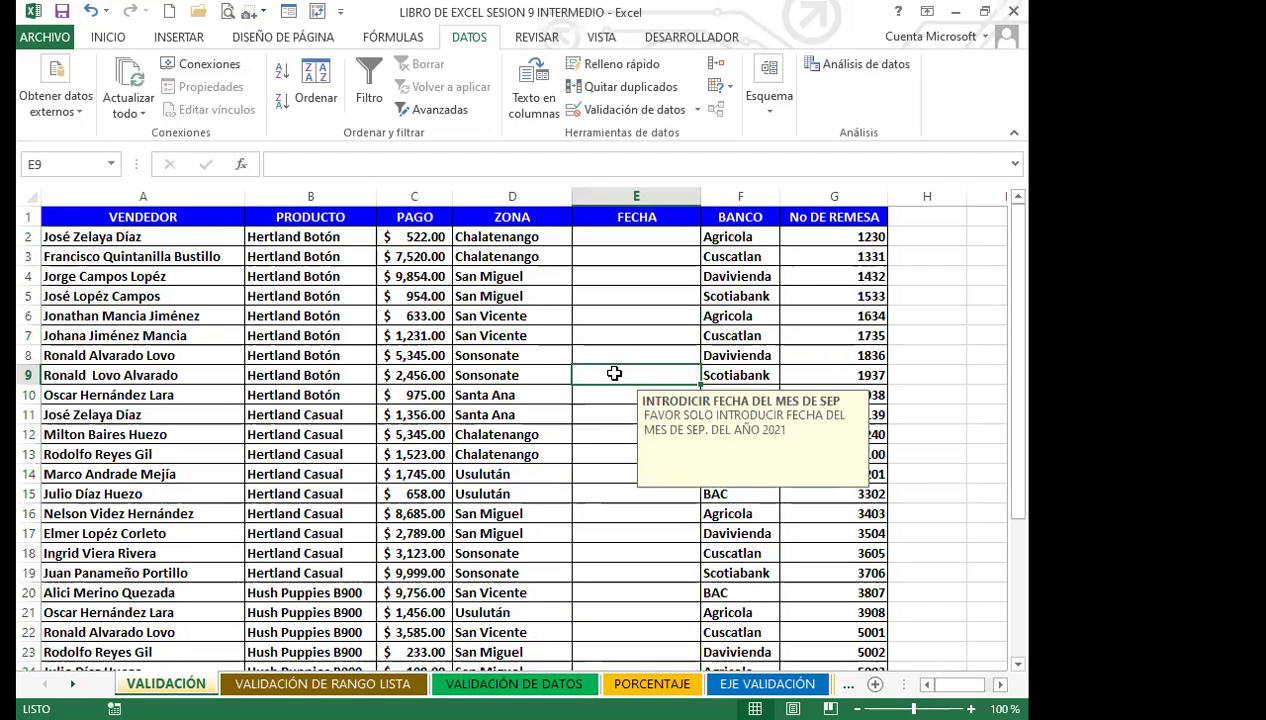
{"action": "left_click", "coordinate": [596, 414]}
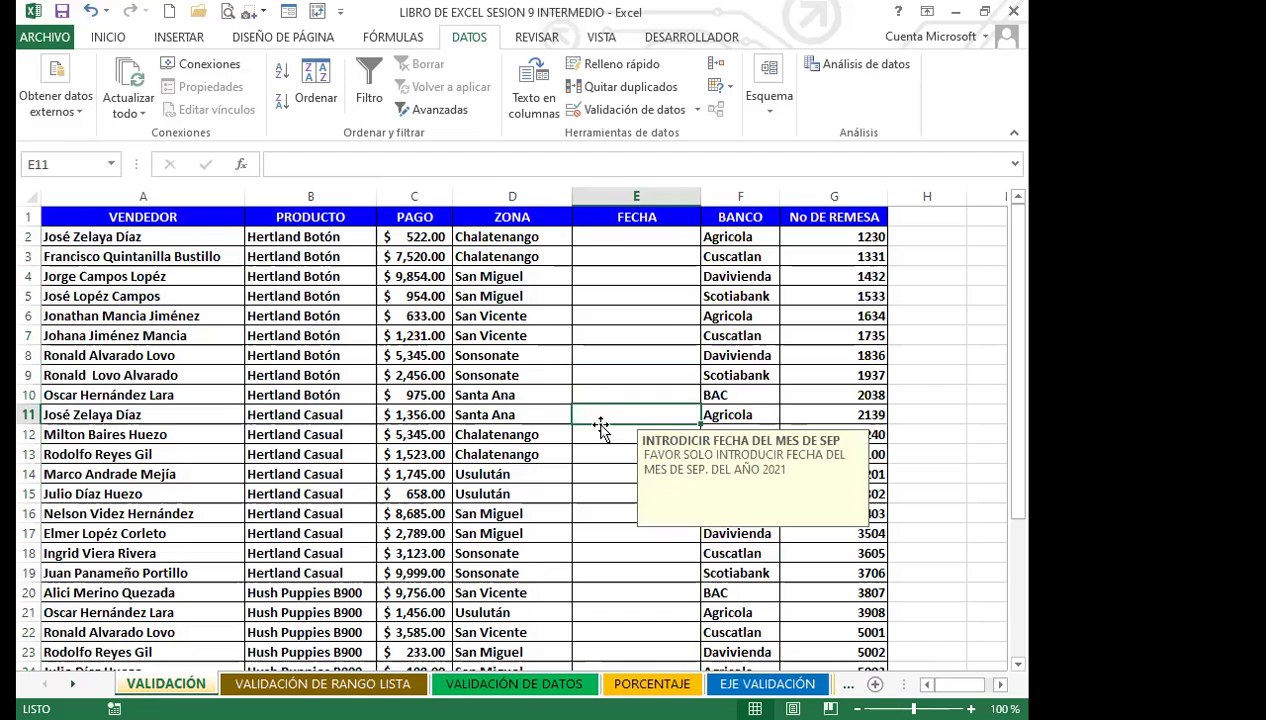
{"action": "left_click", "coordinate": [590, 532]}
{"action": "left_click", "coordinate": [519, 533]}
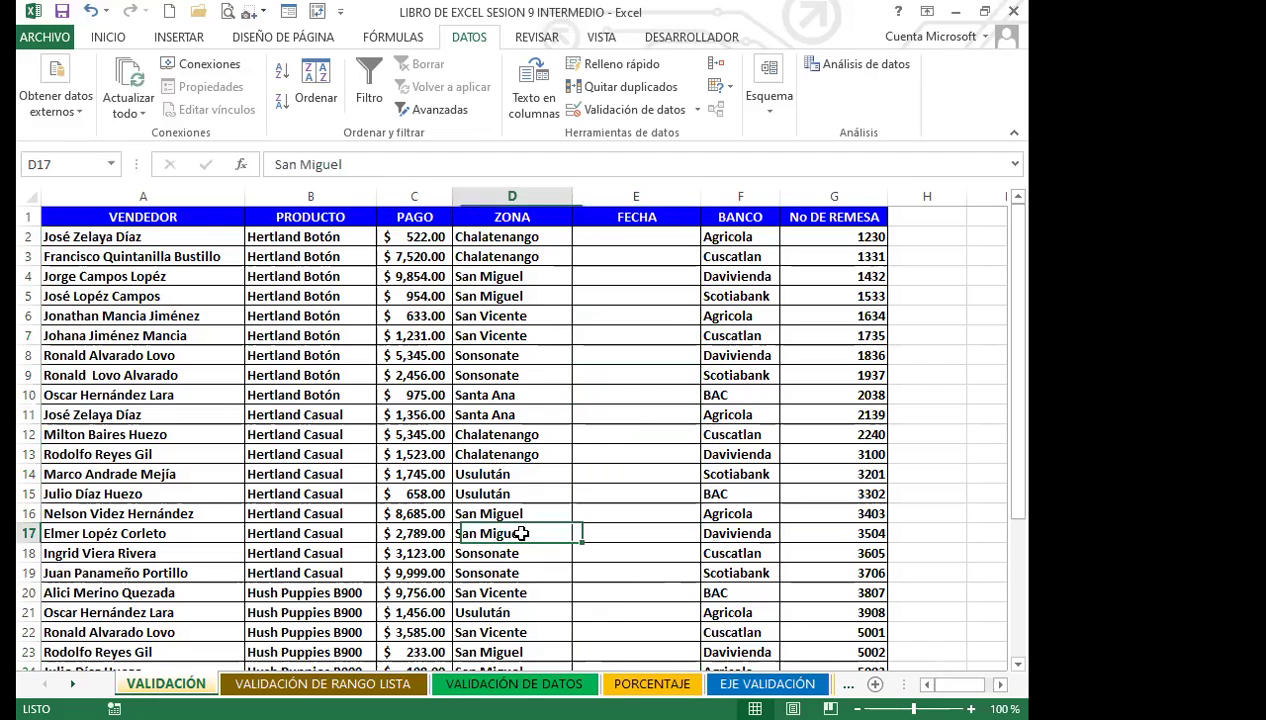
{"action": "left_click", "coordinate": [606, 242]}
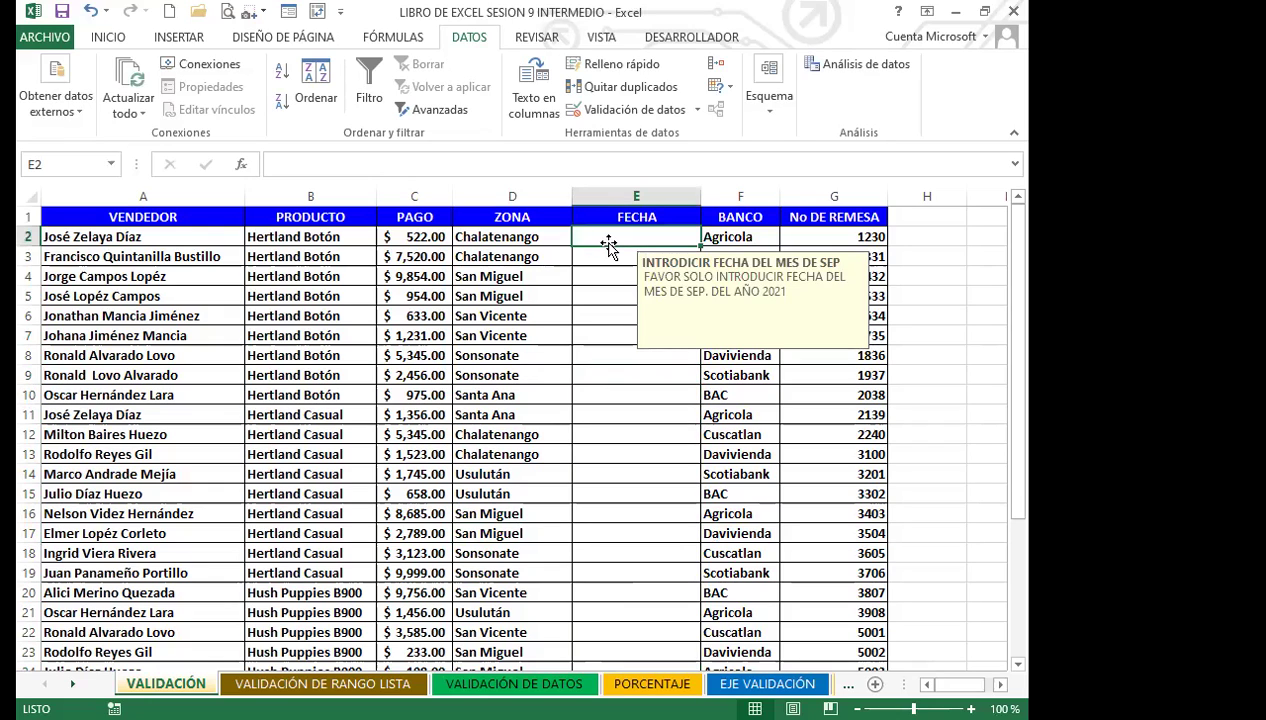
{"action": "left_click_drag", "start_coordinate": [607, 238], "coordinate": [612, 632]}
Try the out-of-range date 2/2/2021 in FECHA cell E14 and cancel the entry.
{"action": "left_click", "coordinate": [609, 477]}
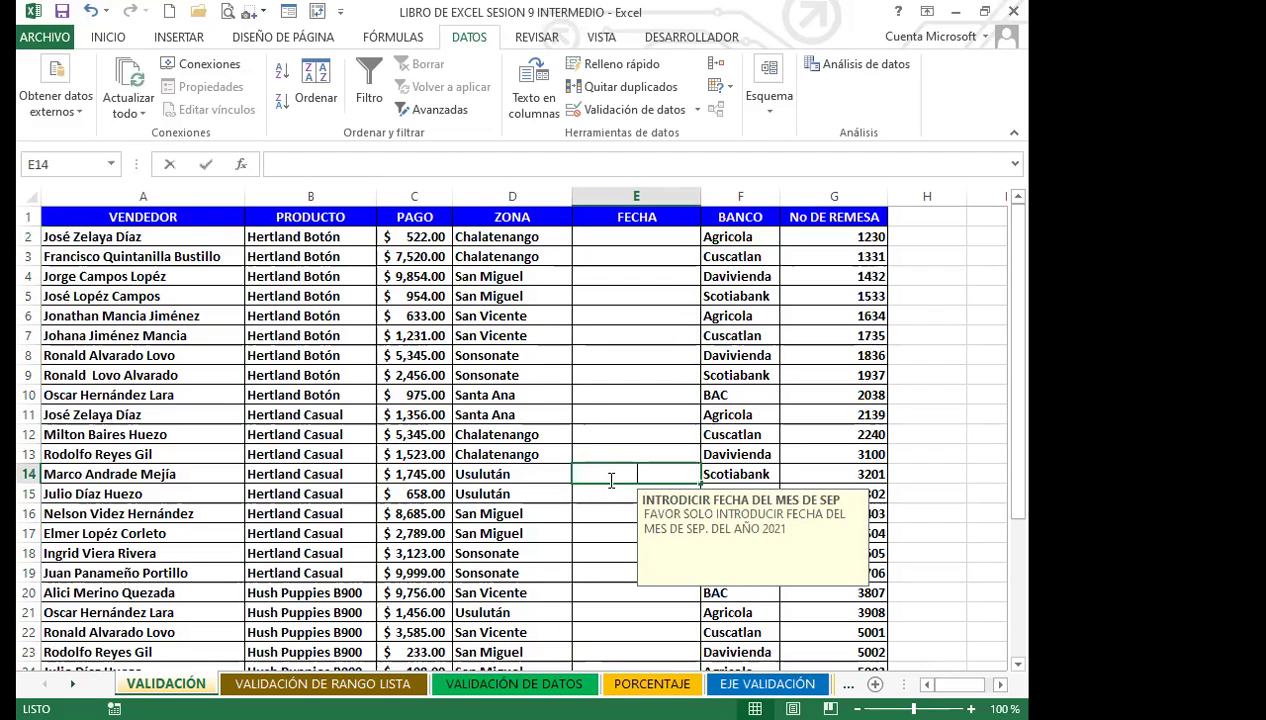
{"action": "type", "text": "2/2/2021"}
{"action": "key", "text": "Return"}
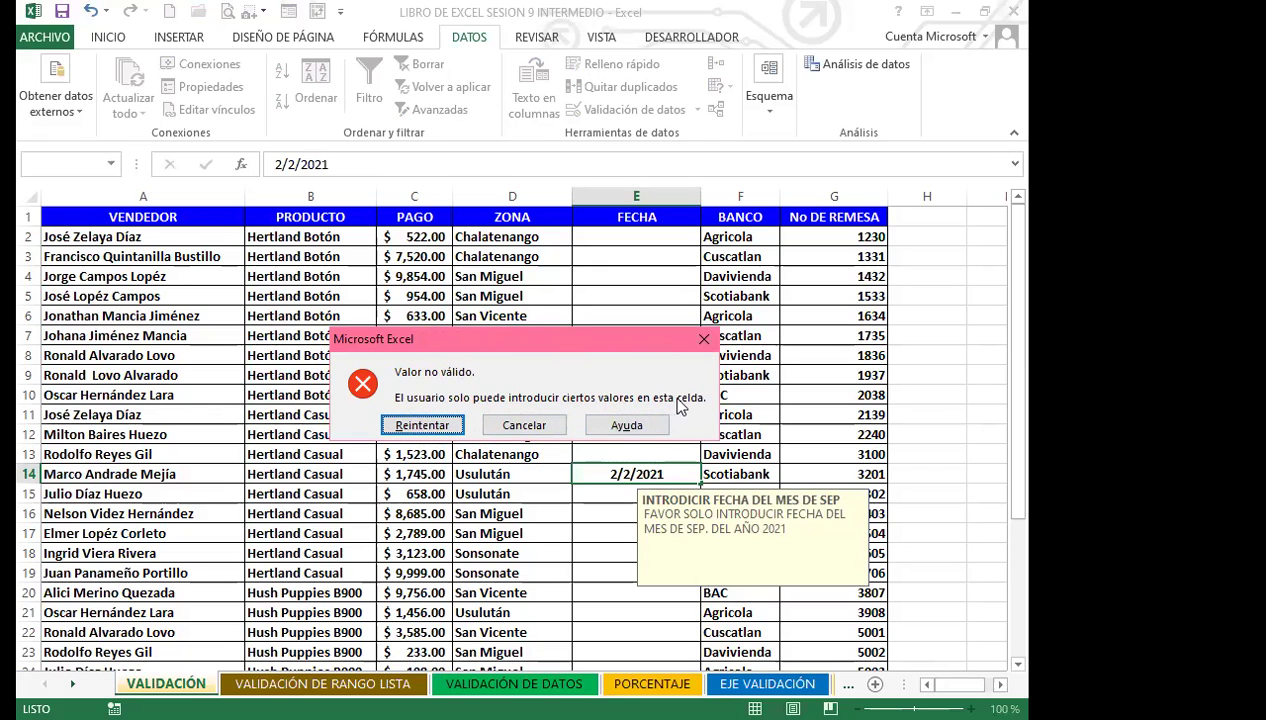
{"action": "left_click", "coordinate": [706, 342]}
Edit the validation of FECHA cells E2 to E32, giving the Detener-style error message the title "SEPTIEMBRE DEL 2021".
{"action": "left_click_drag", "start_coordinate": [636, 237], "coordinate": [620, 618]}
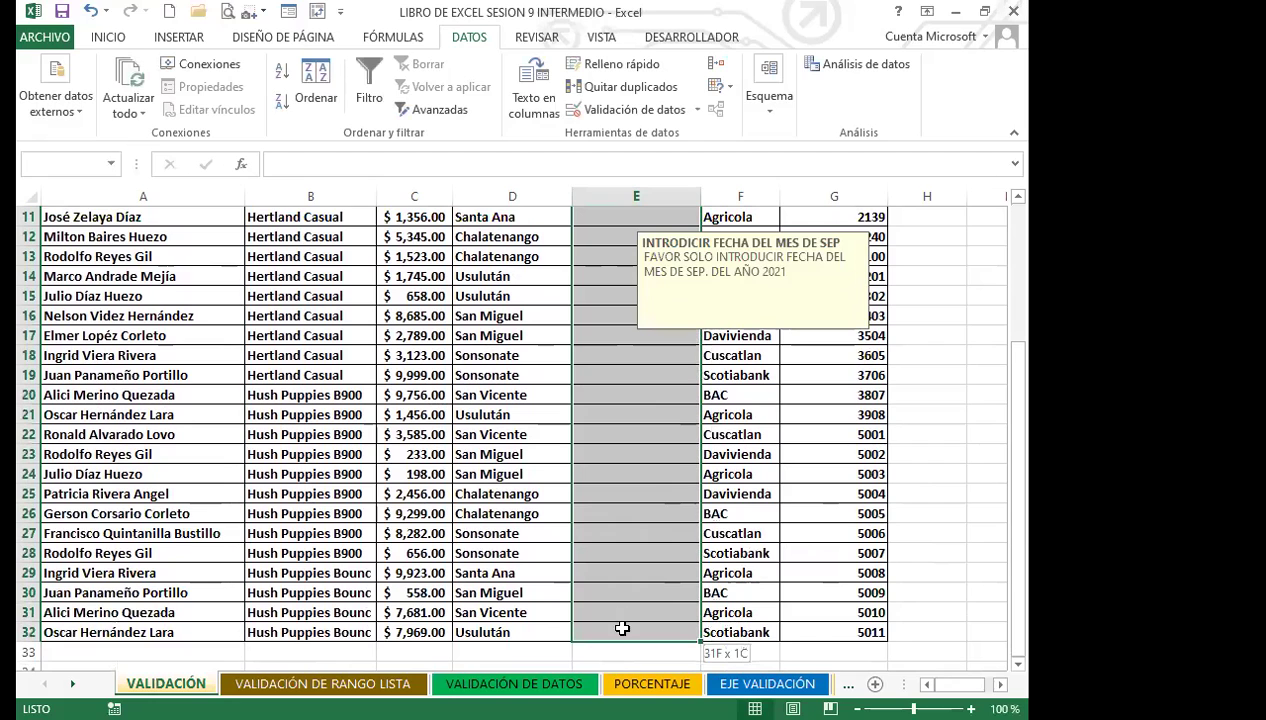
{"action": "left_click", "coordinate": [699, 111]}
{"action": "left_click", "coordinate": [662, 133]}
{"action": "left_click", "coordinate": [691, 249]}
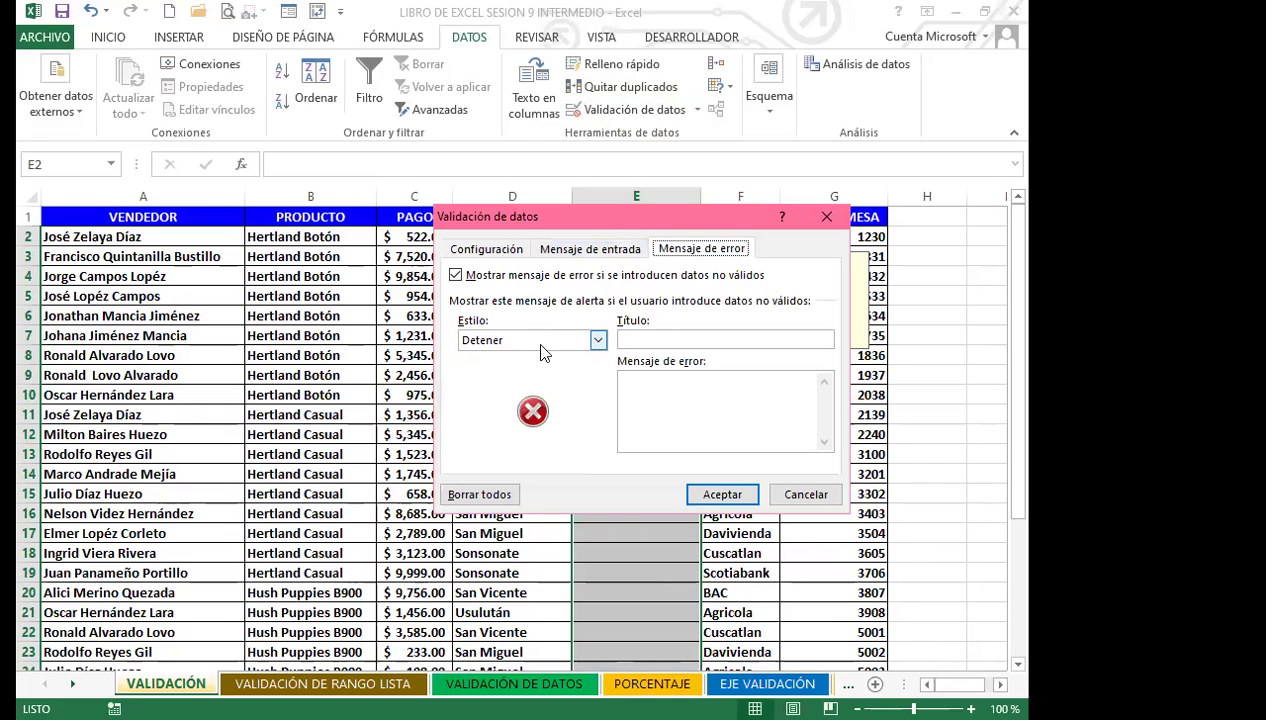
{"action": "left_click", "coordinate": [598, 341]}
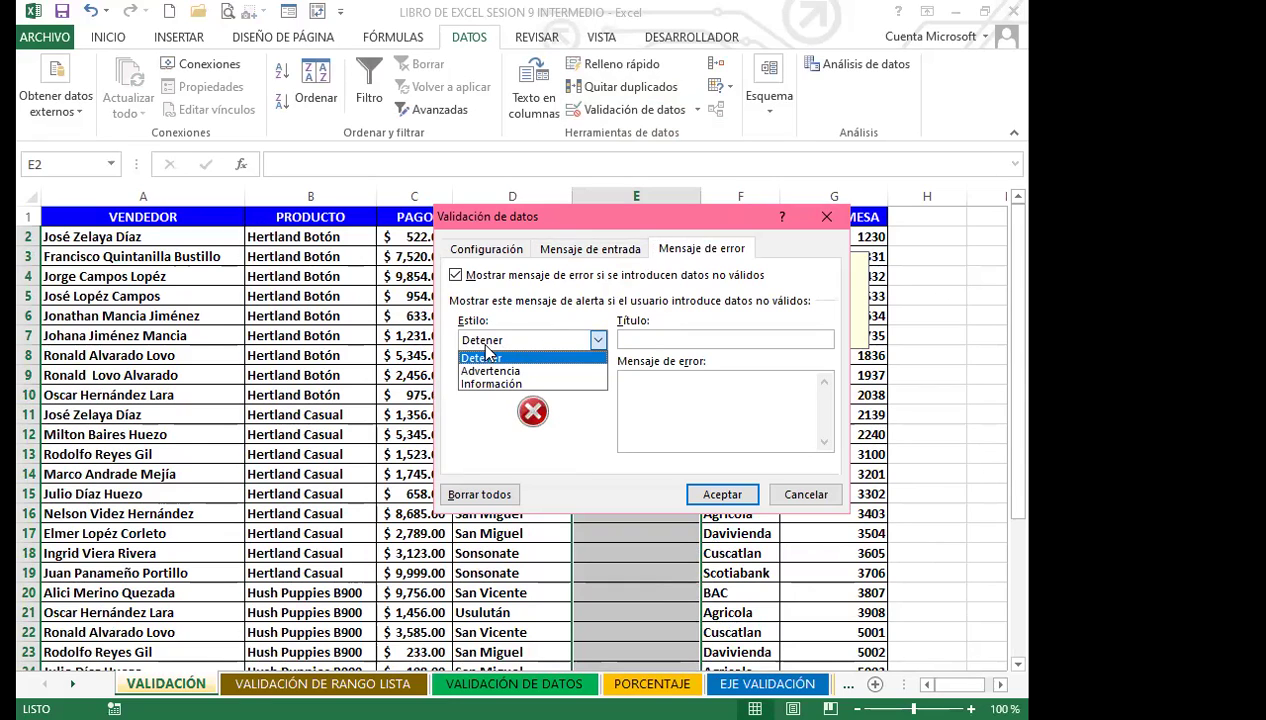
{"action": "left_click", "coordinate": [598, 341]}
{"action": "left_click", "coordinate": [652, 340]}
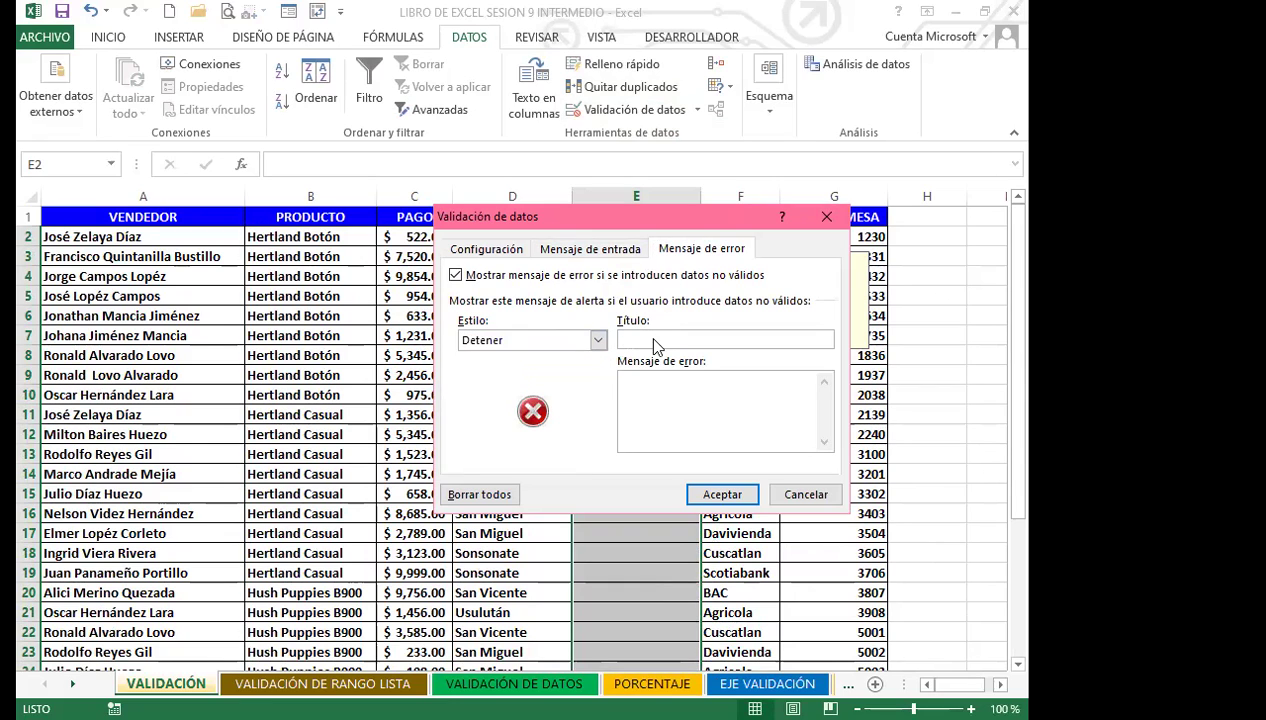
{"action": "type", "text": "SEPTIEMBRE DEL 2021"}
Set the error message text to "INTRODUCIR FECHAS DEL MES DE SEPTIEMBRE DEL 2021" and apply the validation.
{"action": "left_click", "coordinate": [650, 398]}
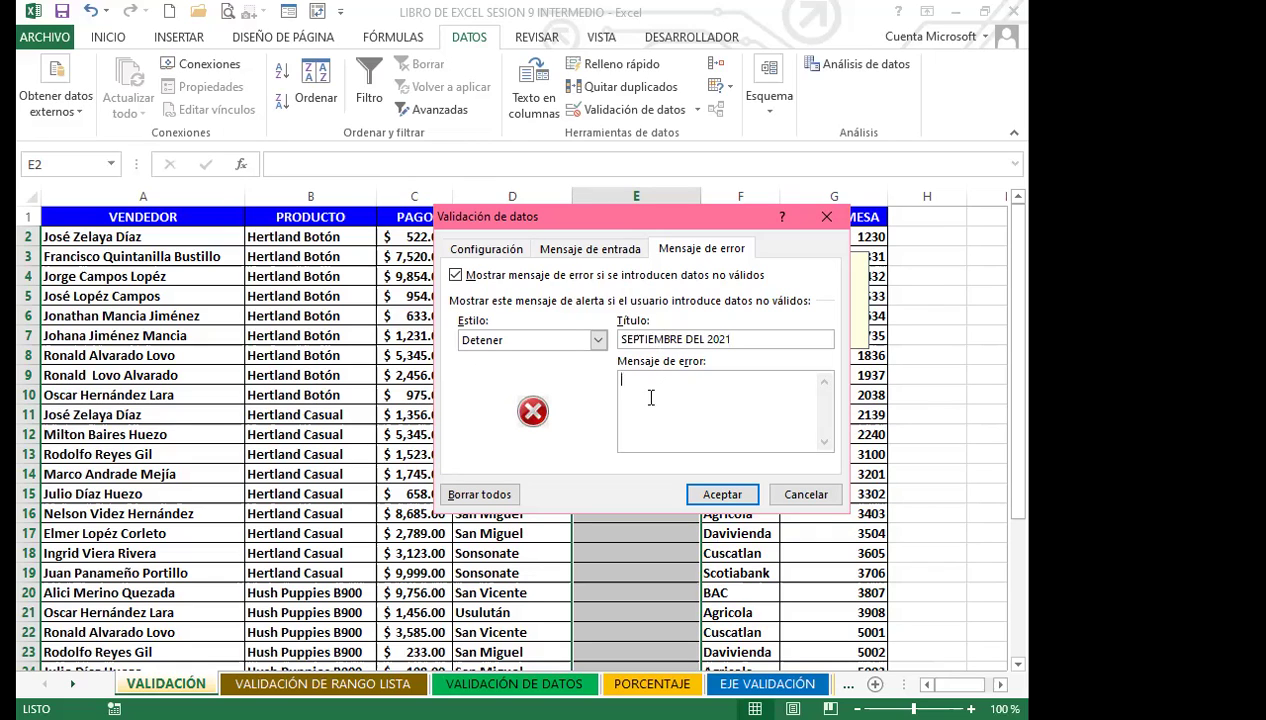
{"action": "type", "text": "INTRODUCIR FECH"}
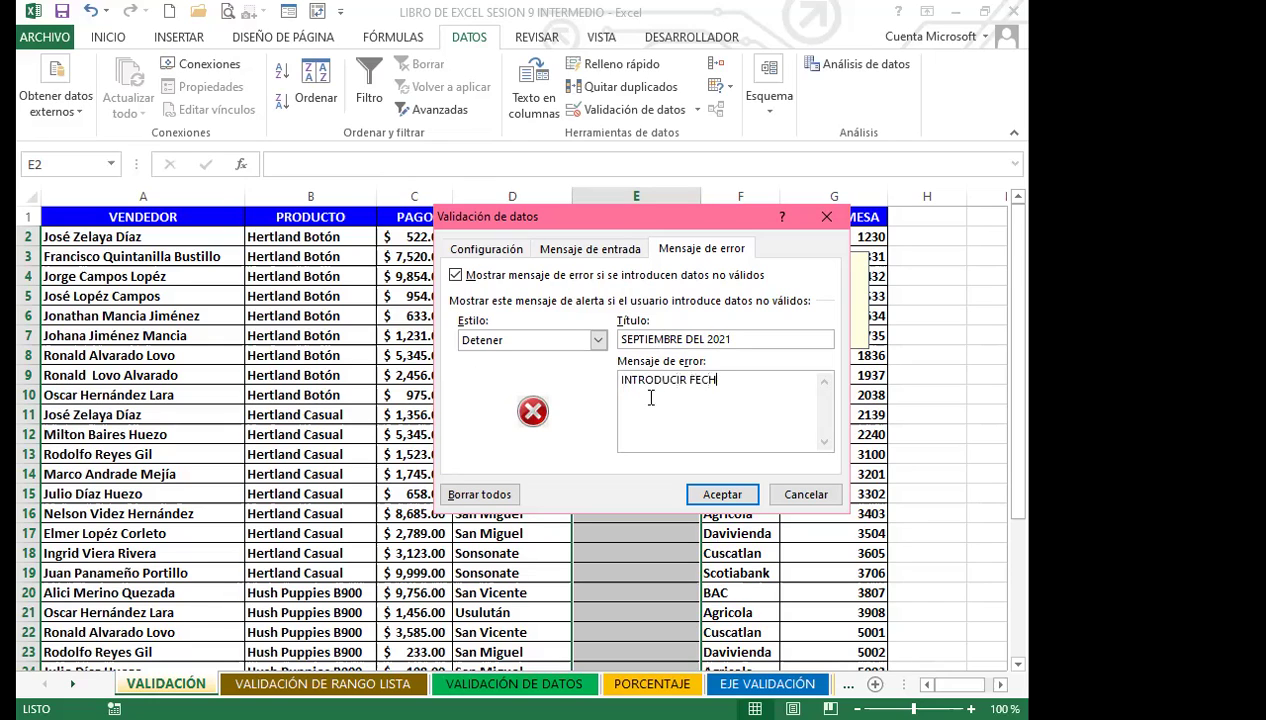
{"action": "type", "text": "AS DEL MES DE SEPTIEMBRE DEL "}
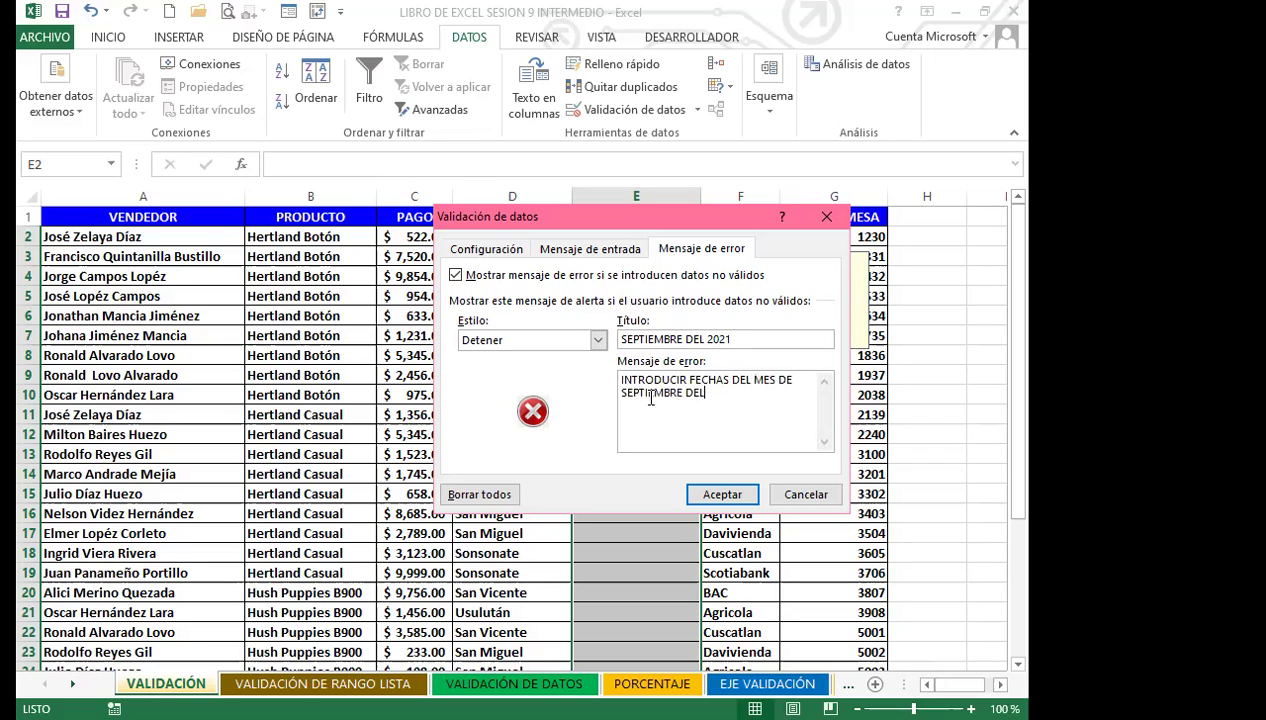
{"action": "type", "text": "2021"}
{"action": "left_click", "coordinate": [722, 494]}
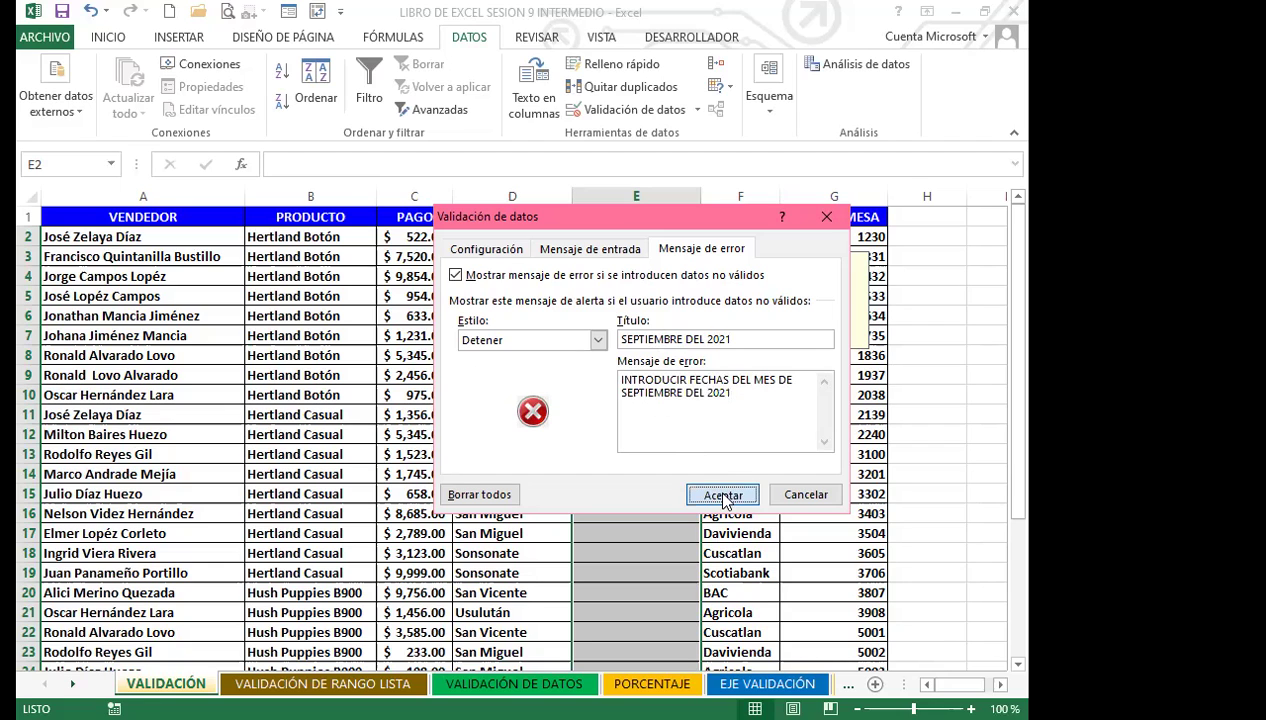
Test the custom error message by trying the date 2/2/2021 in cell E9, and cancel the entry.
{"action": "left_click", "coordinate": [620, 378]}
{"action": "type", "text": "2"}
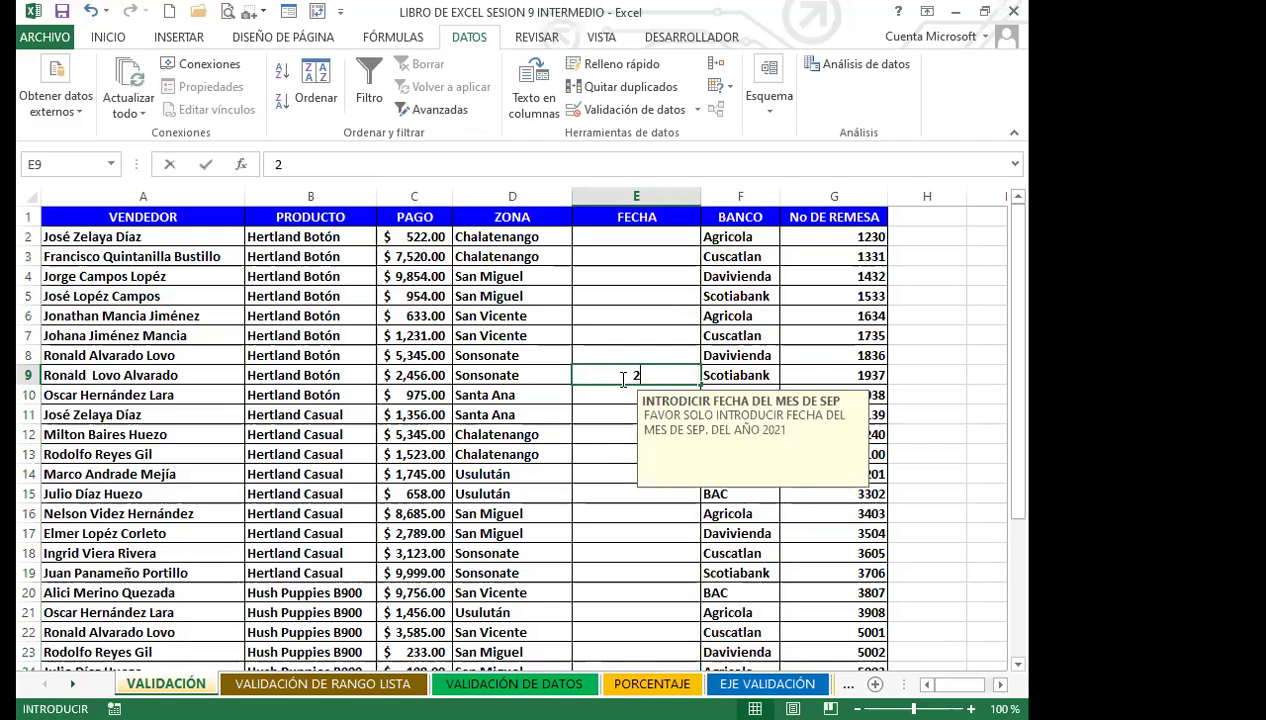
{"action": "type", "text": "/2/2021"}
{"action": "key", "text": "Return"}
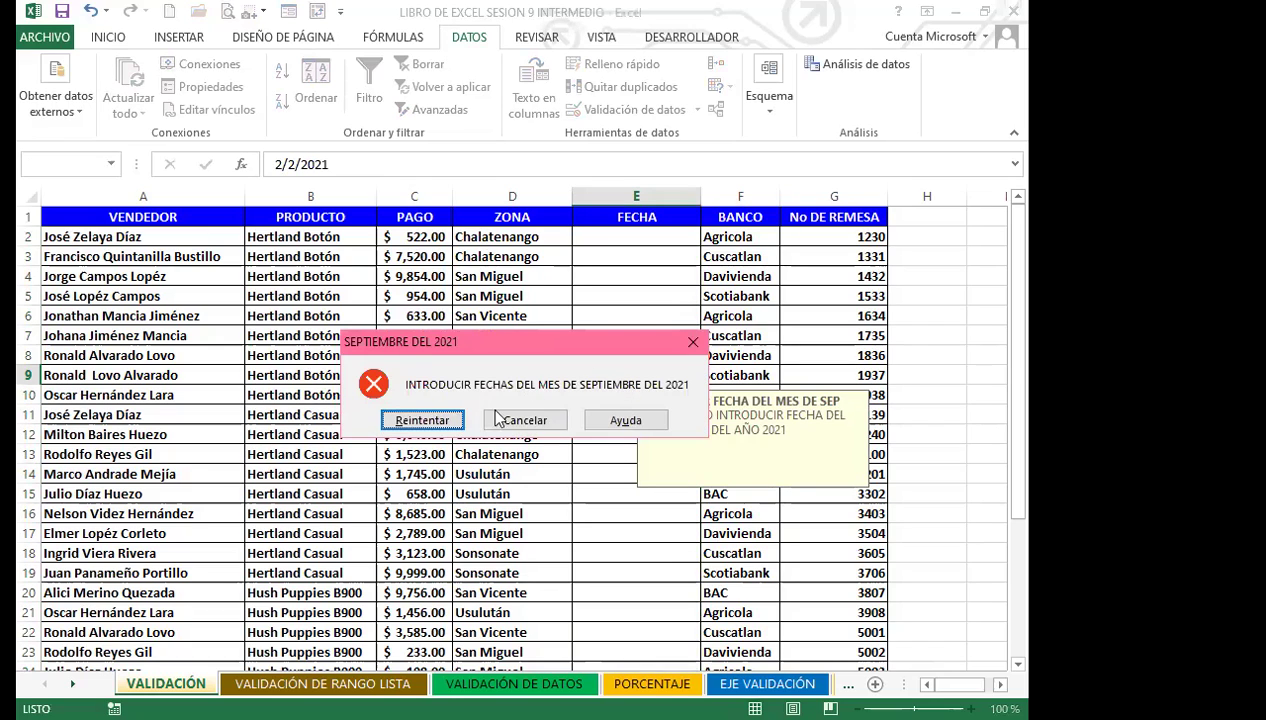
{"action": "left_click", "coordinate": [565, 422]}
Remove the input message's title and text from the validation of FECHA cells E2 to E32.
{"action": "left_click_drag", "start_coordinate": [636, 237], "coordinate": [620, 626]}
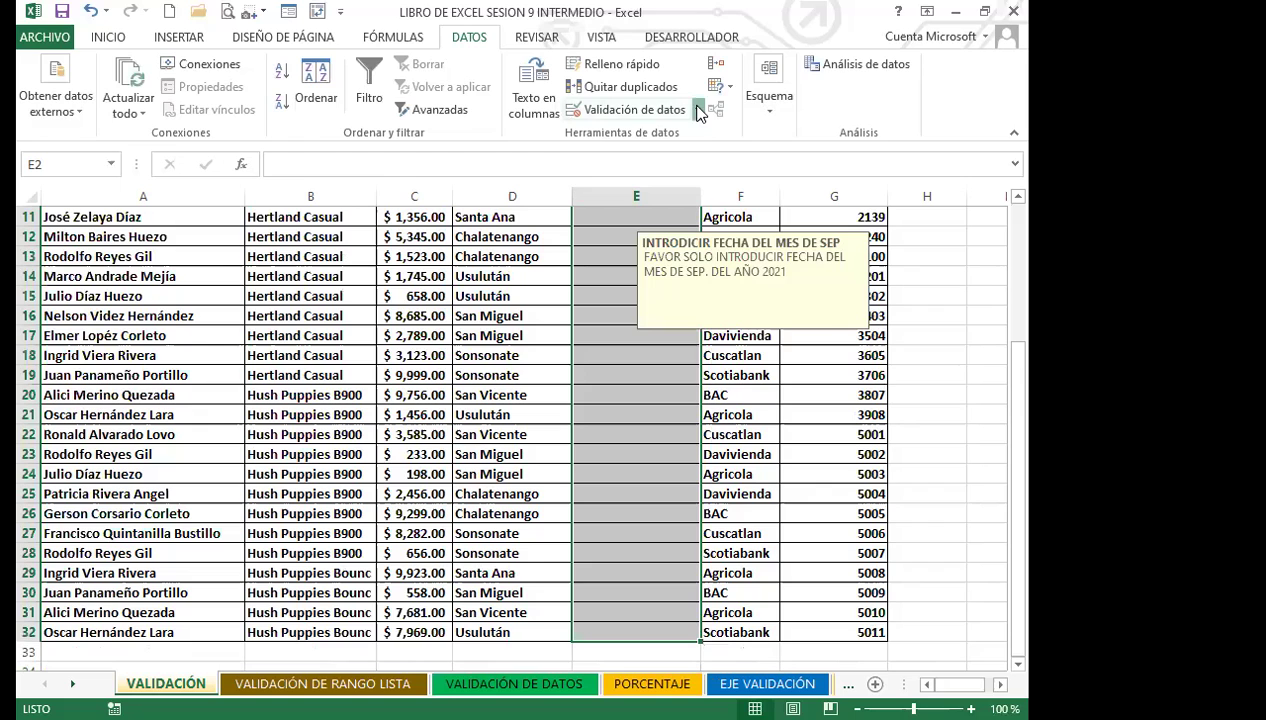
{"action": "left_click", "coordinate": [697, 109]}
{"action": "left_click", "coordinate": [700, 133]}
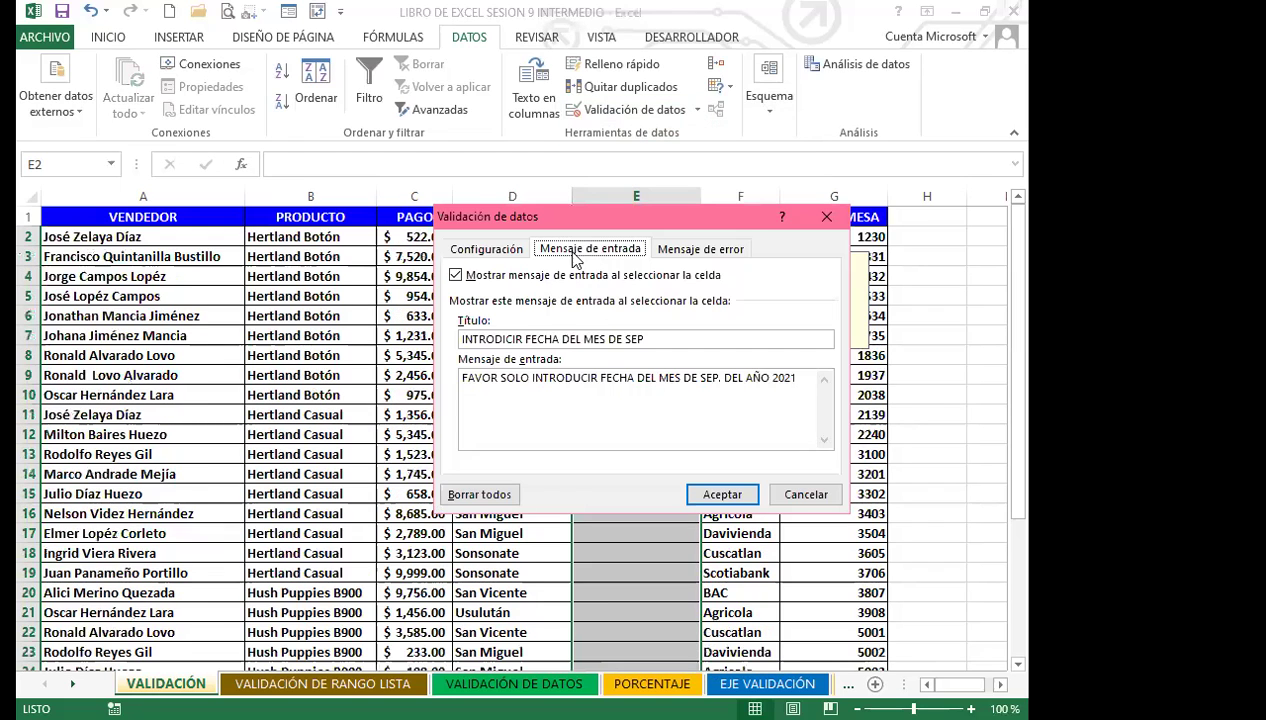
{"action": "left_click_drag", "start_coordinate": [665, 340], "coordinate": [412, 340]}
{"action": "key", "text": "BackSpace"}
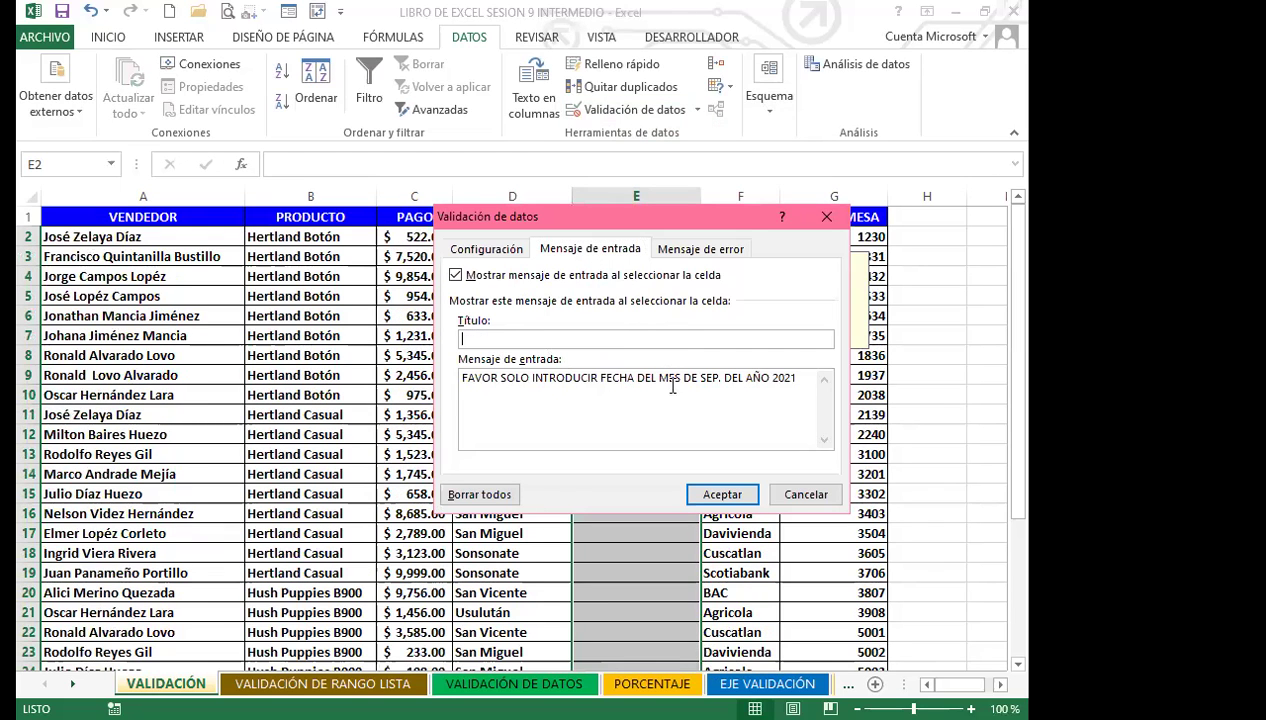
{"action": "left_click_drag", "start_coordinate": [803, 385], "coordinate": [460, 378]}
{"action": "key", "text": "BackSpace"}
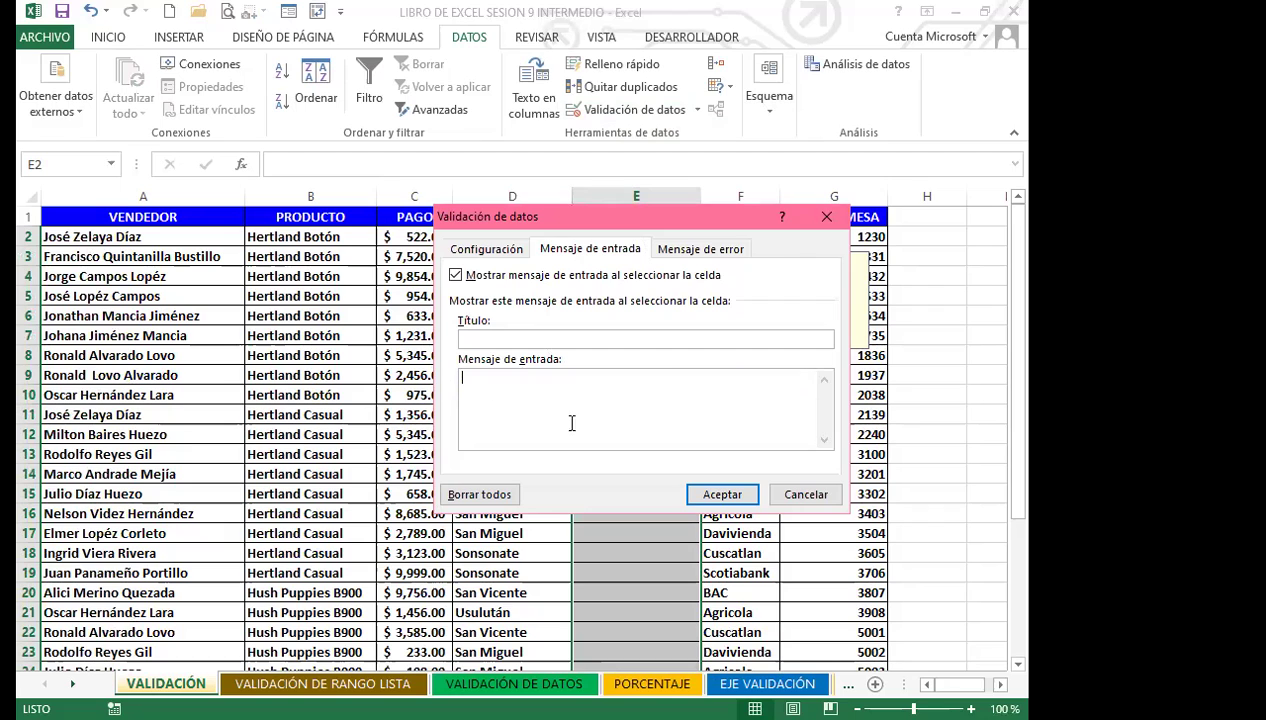
{"action": "left_click", "coordinate": [719, 494]}
Enter the date 2/9/2021 in cell E3 to test the validation rule.
{"action": "left_click", "coordinate": [618, 255]}
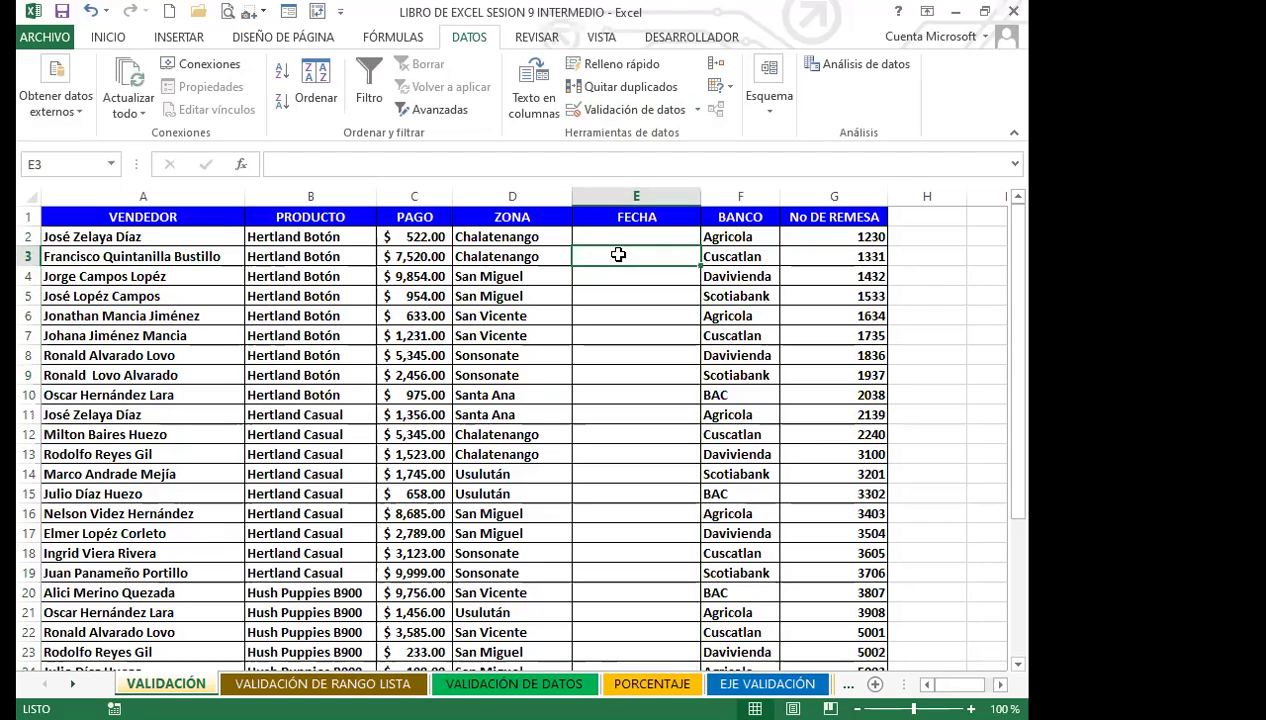
{"action": "type", "text": "2"}
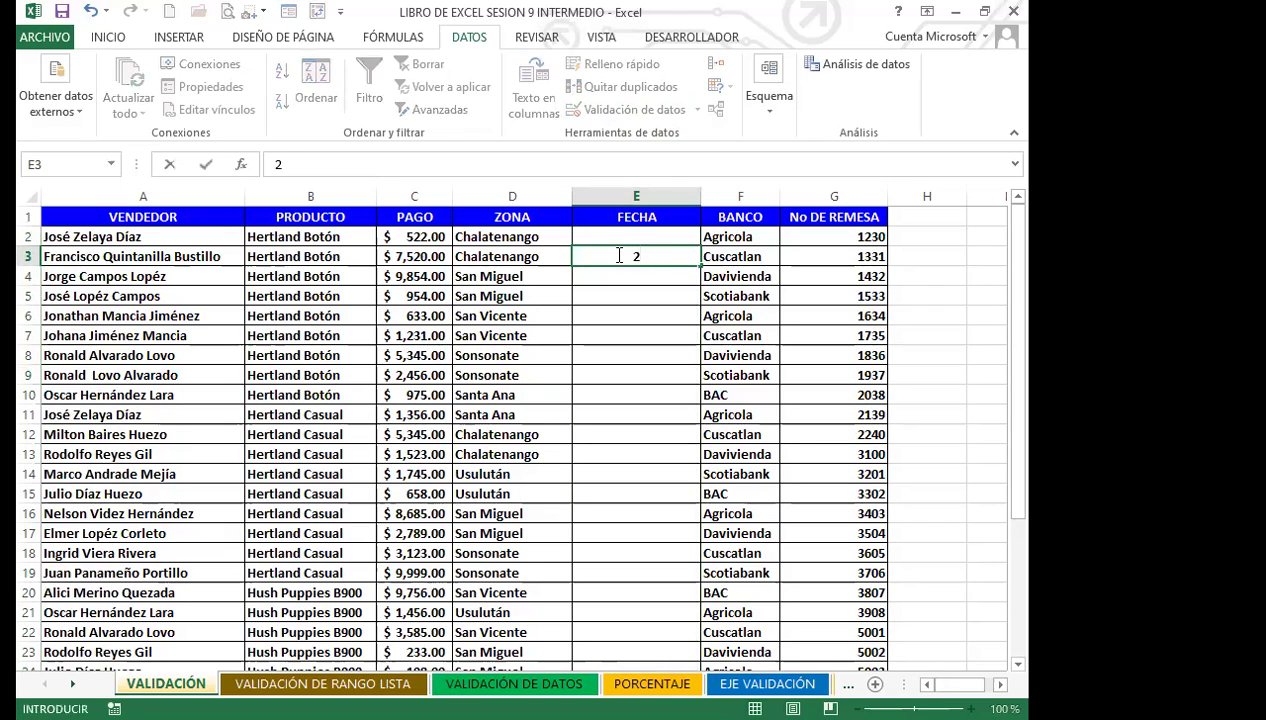
{"action": "type", "text": "/9/2021"}
{"action": "key", "text": "Return"}
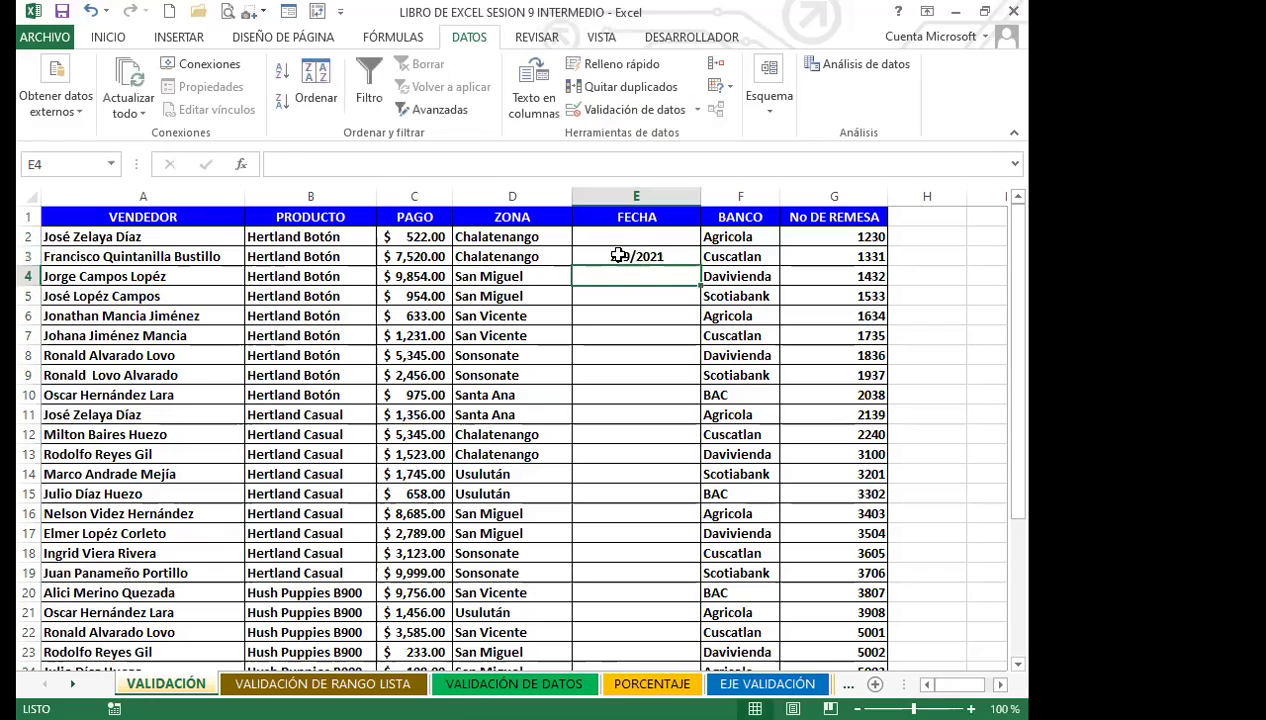
Try the out-of-range date 5/8/2022 in cell E4, cancel that entry and clear the test date from E3.
{"action": "type", "text": "5/8/2022"}
{"action": "key", "text": "Return"}
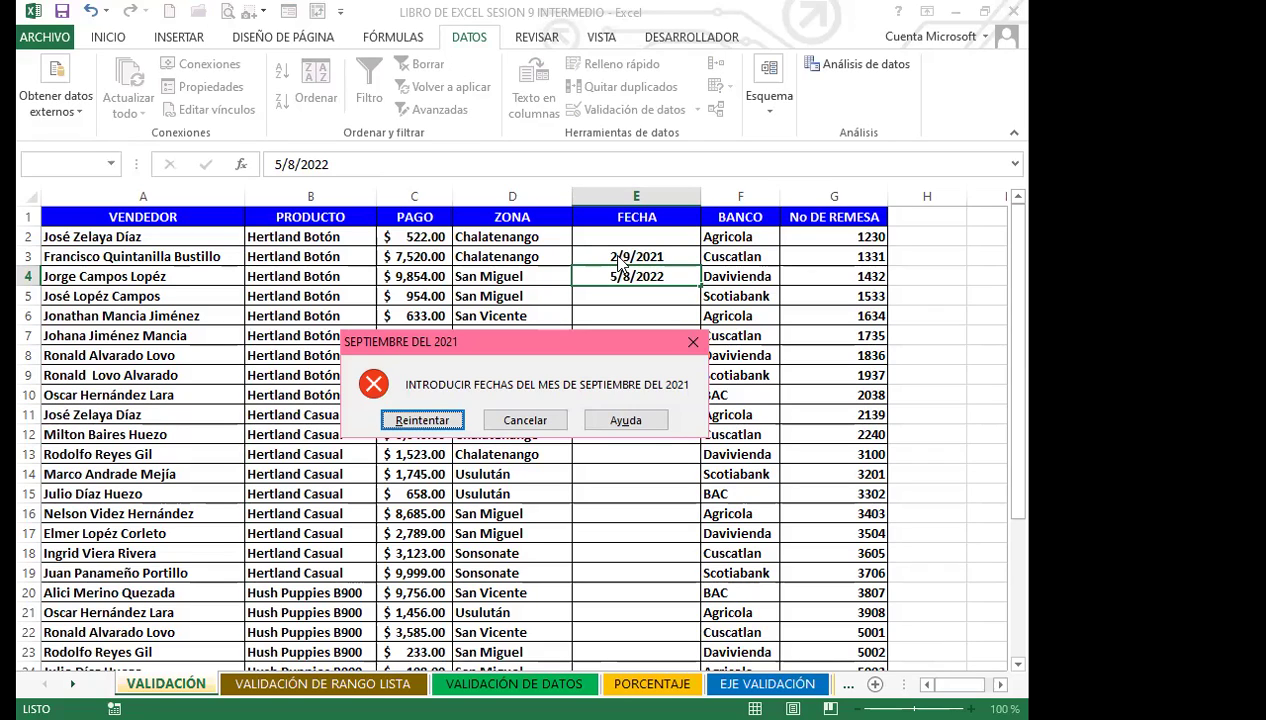
{"action": "left_click", "coordinate": [696, 343]}
{"action": "left_click", "coordinate": [607, 330]}
{"action": "left_click", "coordinate": [590, 257]}
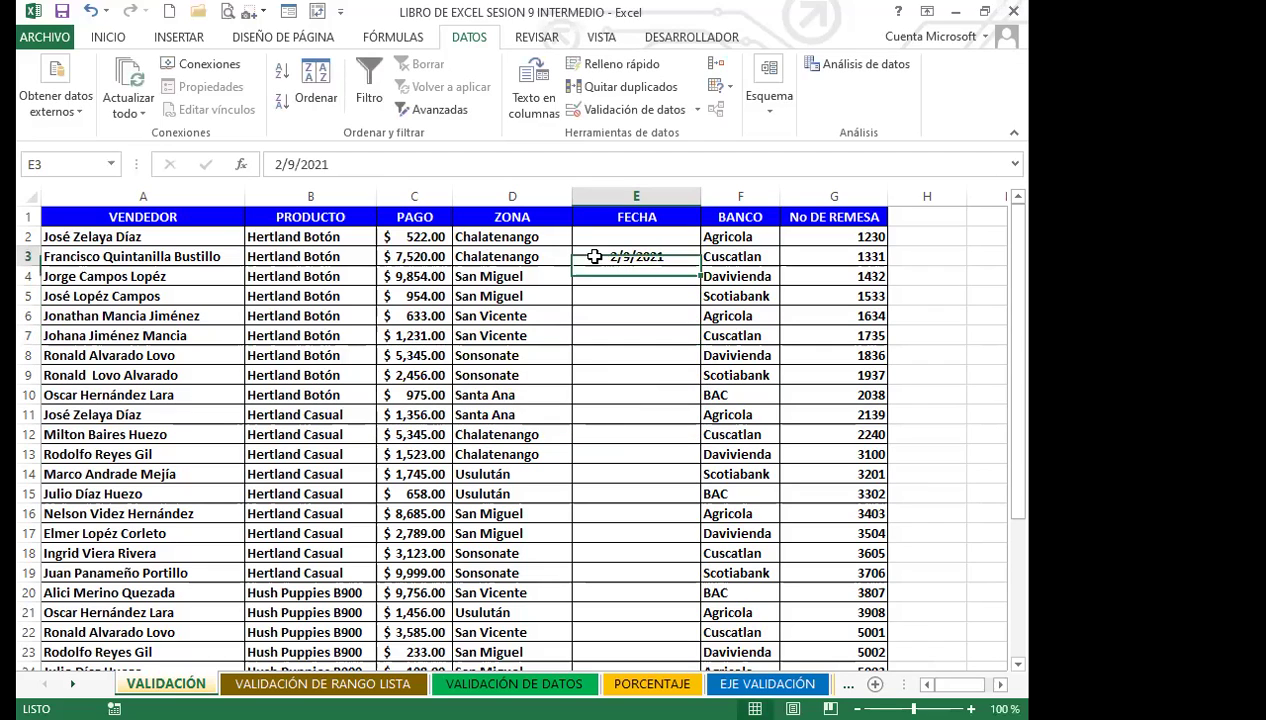
{"action": "key", "text": "Delete"}
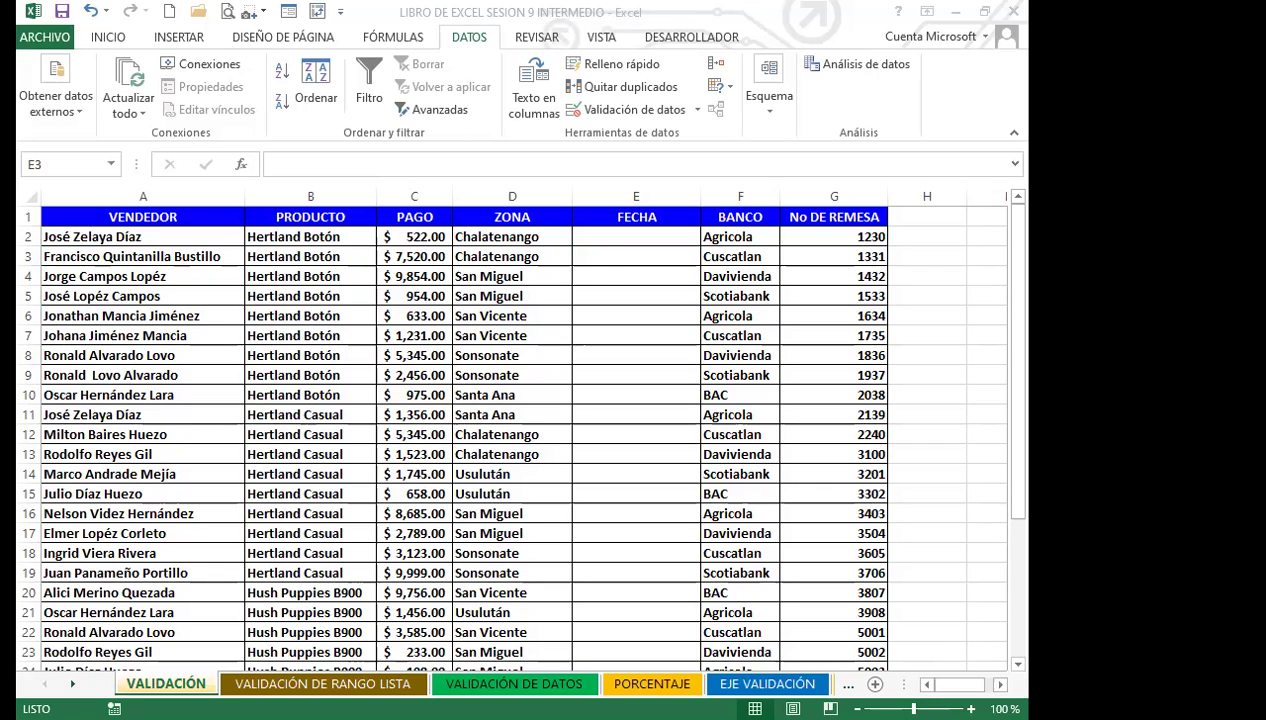
Switch to the VALIDACIÓN DE RANGO LISTA sheet.
{"action": "left_click", "coordinate": [608, 235]}
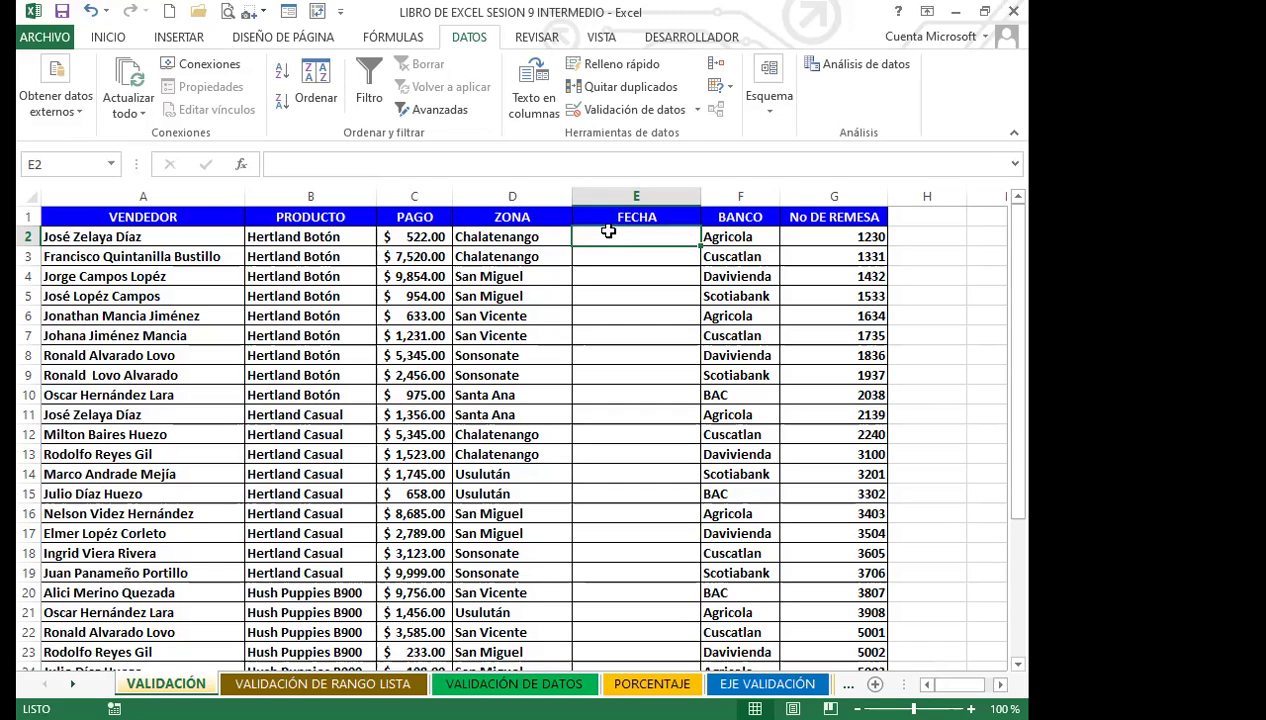
{"action": "left_click", "coordinate": [335, 688]}
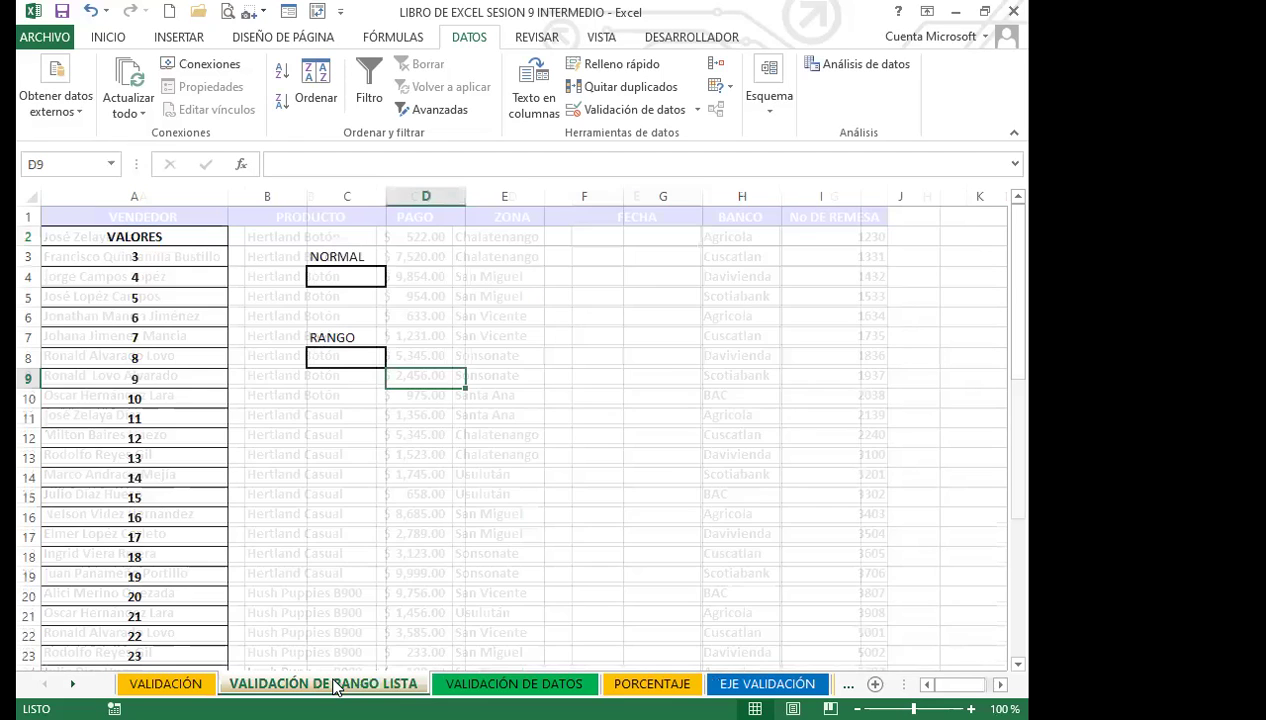
{"action": "left_click", "coordinate": [333, 459]}
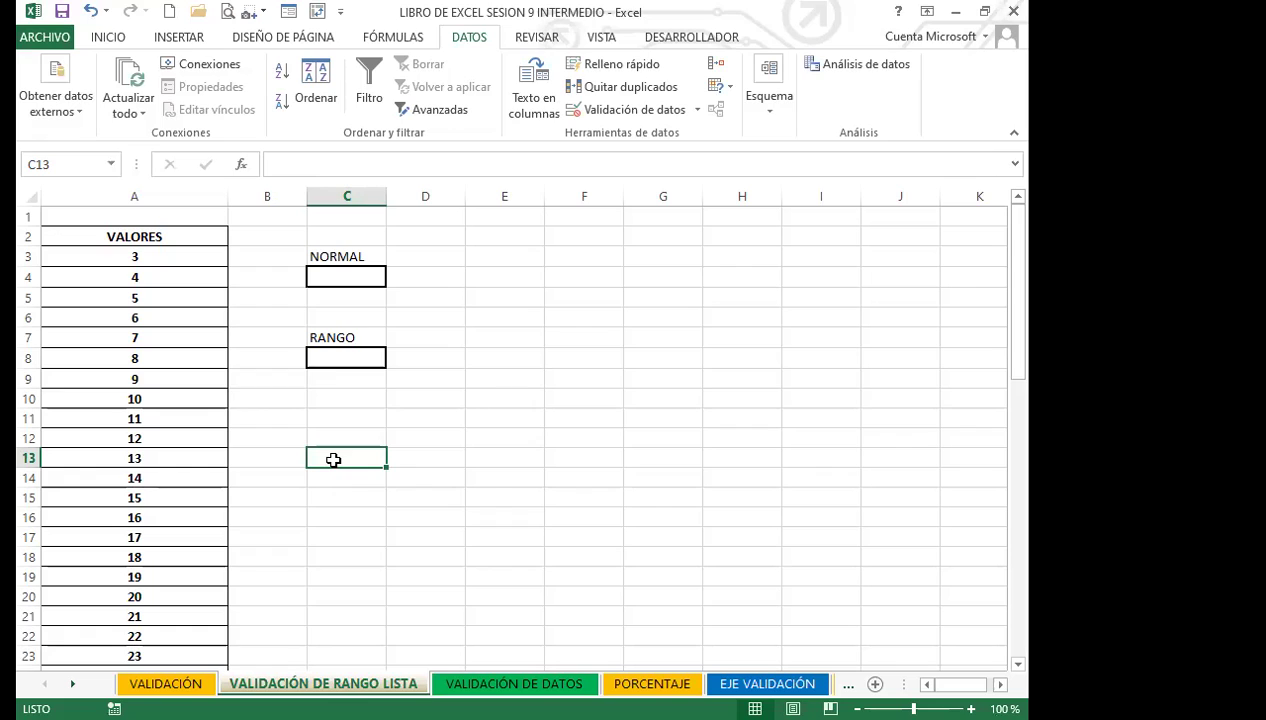
{"action": "left_click", "coordinate": [352, 395]}
Start a data validation rule for the NORMAL cell C4 that allows values from a list.
{"action": "left_click", "coordinate": [344, 274]}
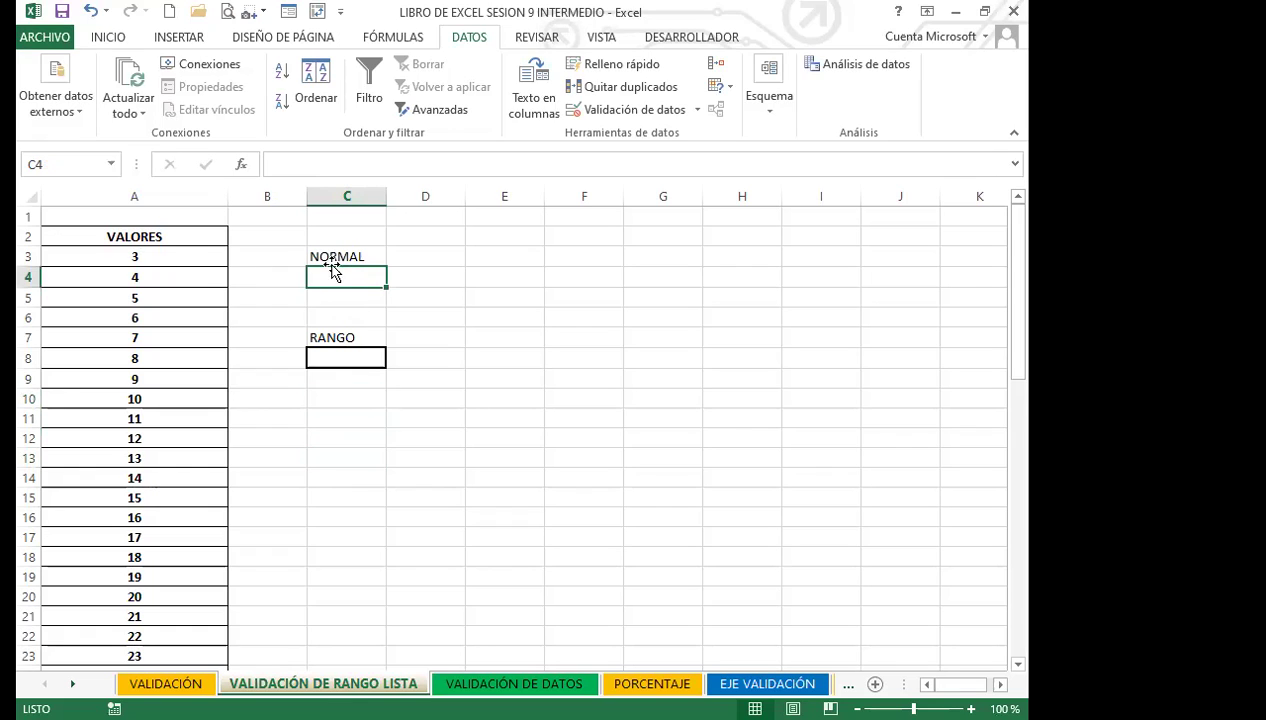
{"action": "left_click", "coordinate": [695, 109]}
{"action": "left_click", "coordinate": [658, 140]}
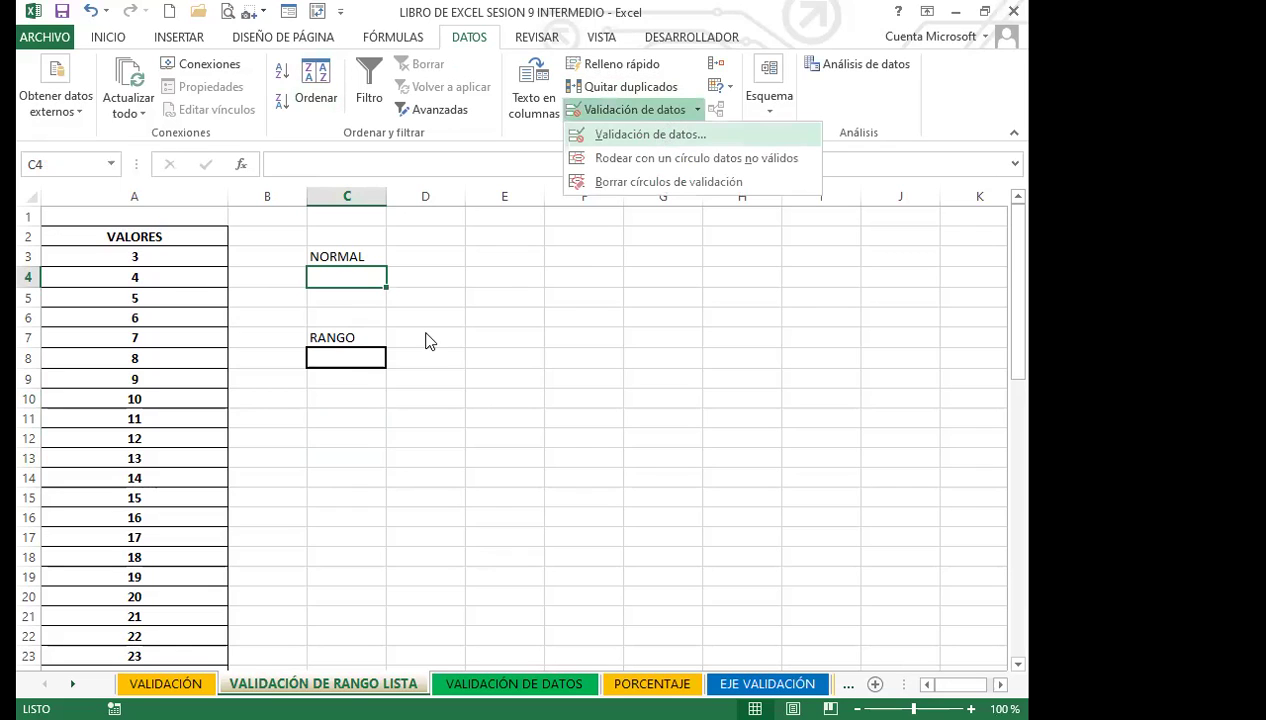
{"action": "left_click", "coordinate": [486, 249]}
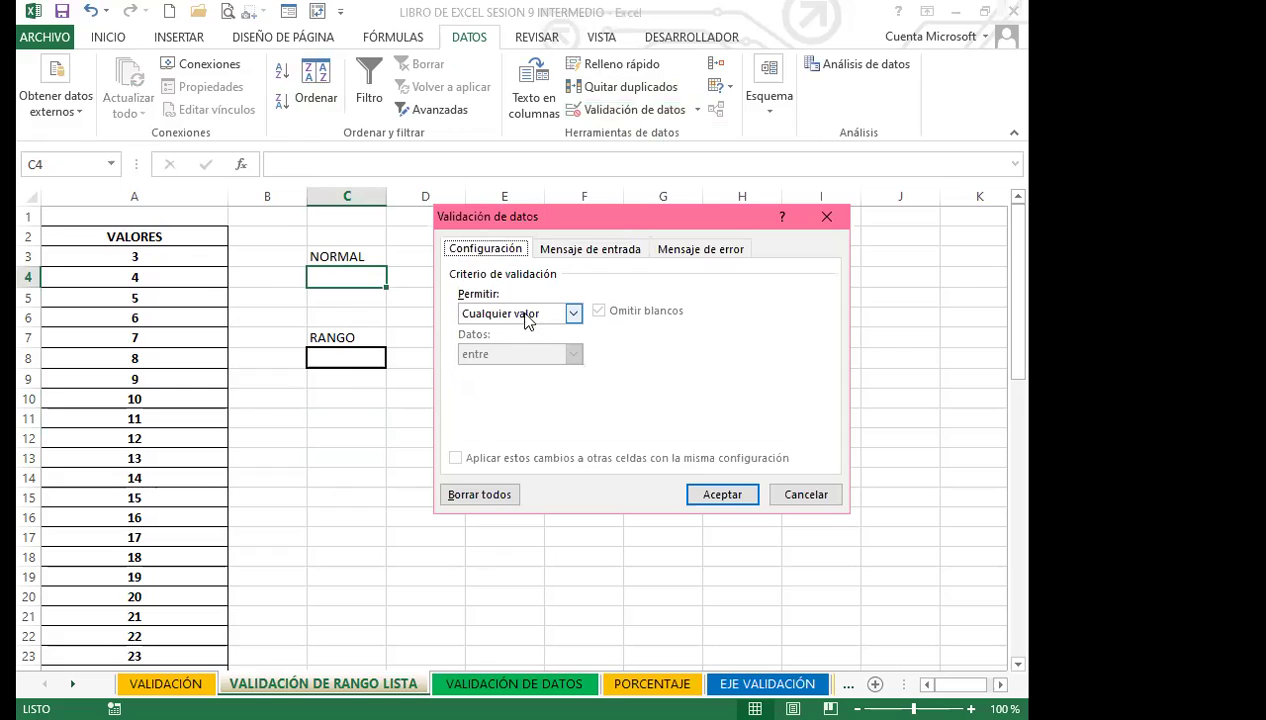
{"action": "left_click", "coordinate": [573, 314]}
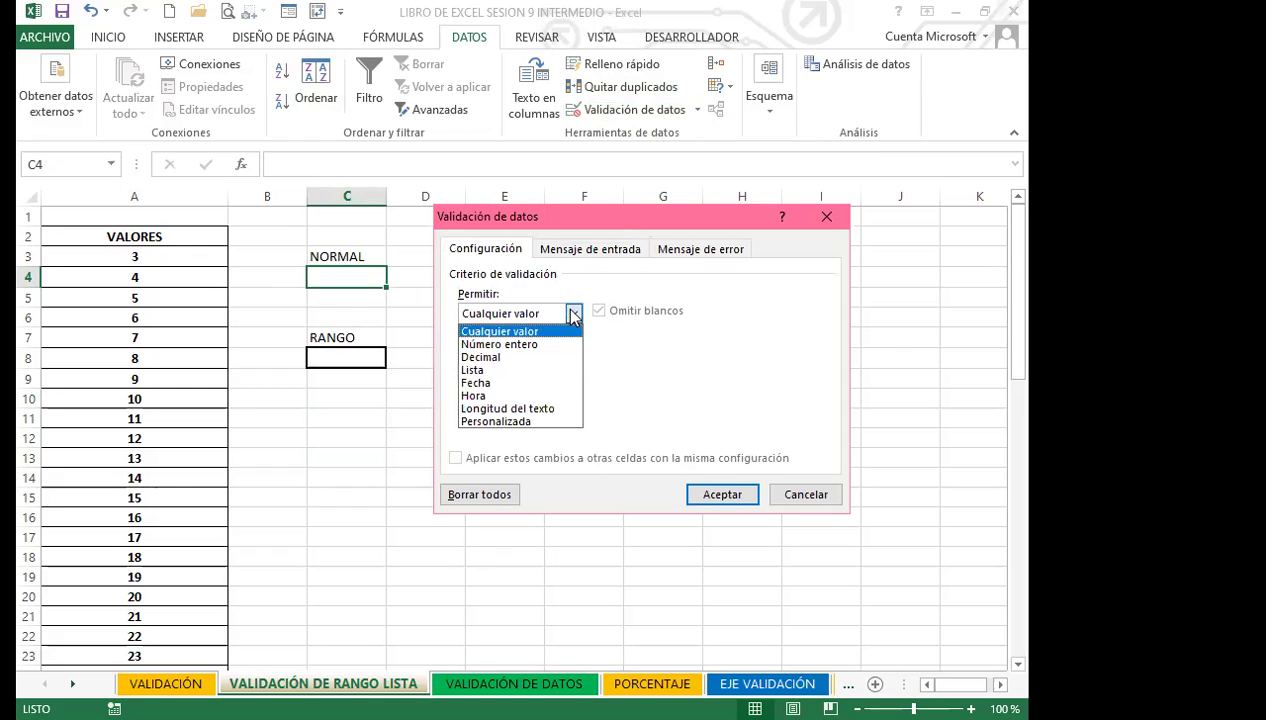
{"action": "left_click", "coordinate": [470, 371]}
{"action": "left_click", "coordinate": [478, 393]}
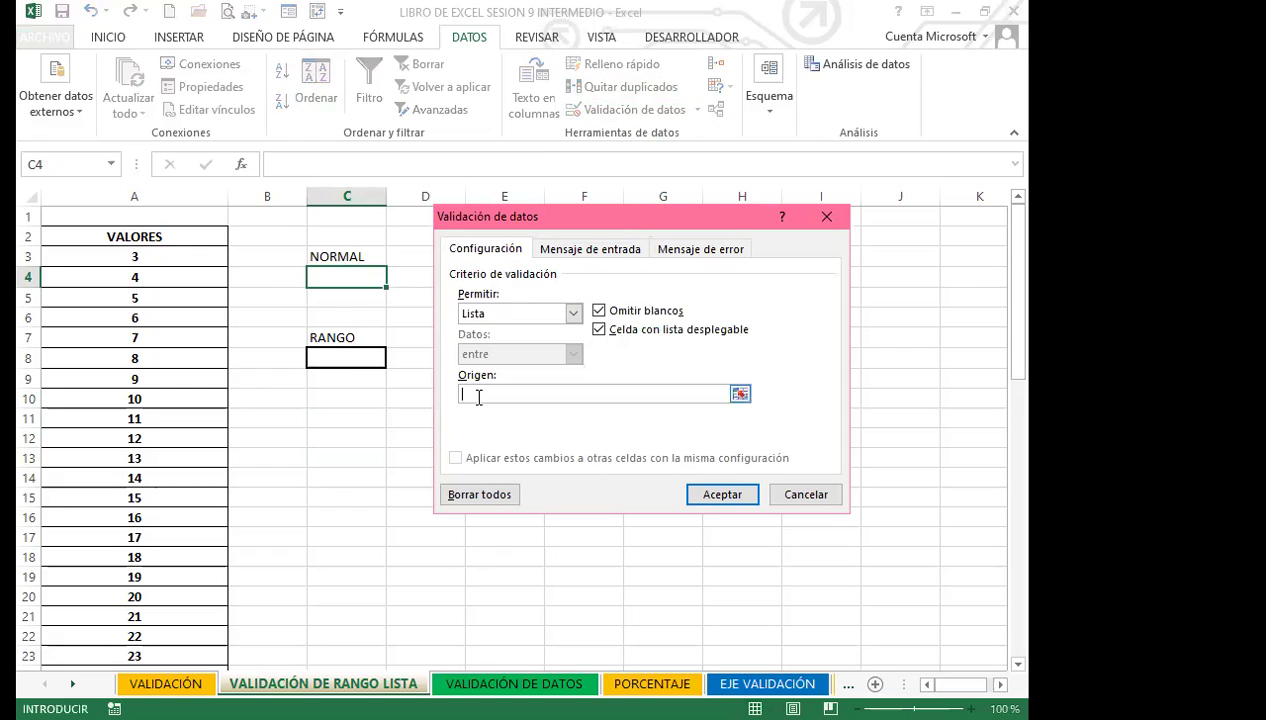
{"action": "left_click", "coordinate": [181, 258]}
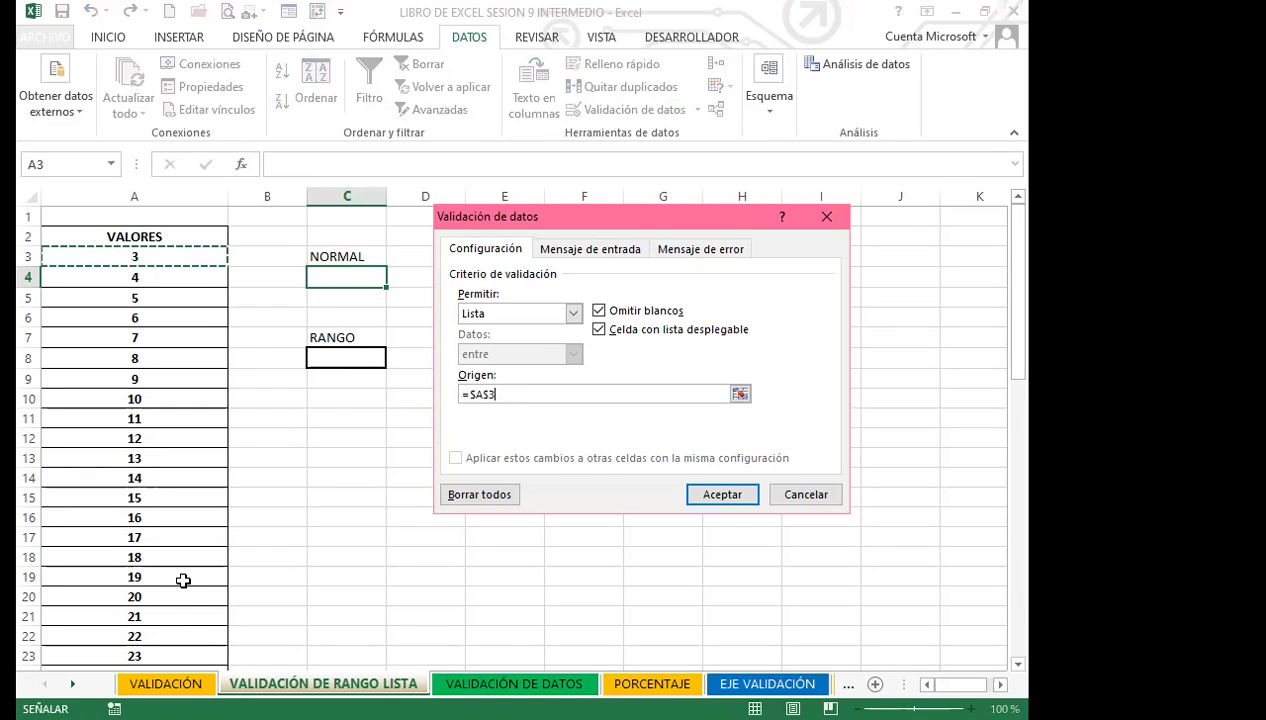
{"action": "key", "text": "ctrl+shift+Down"}
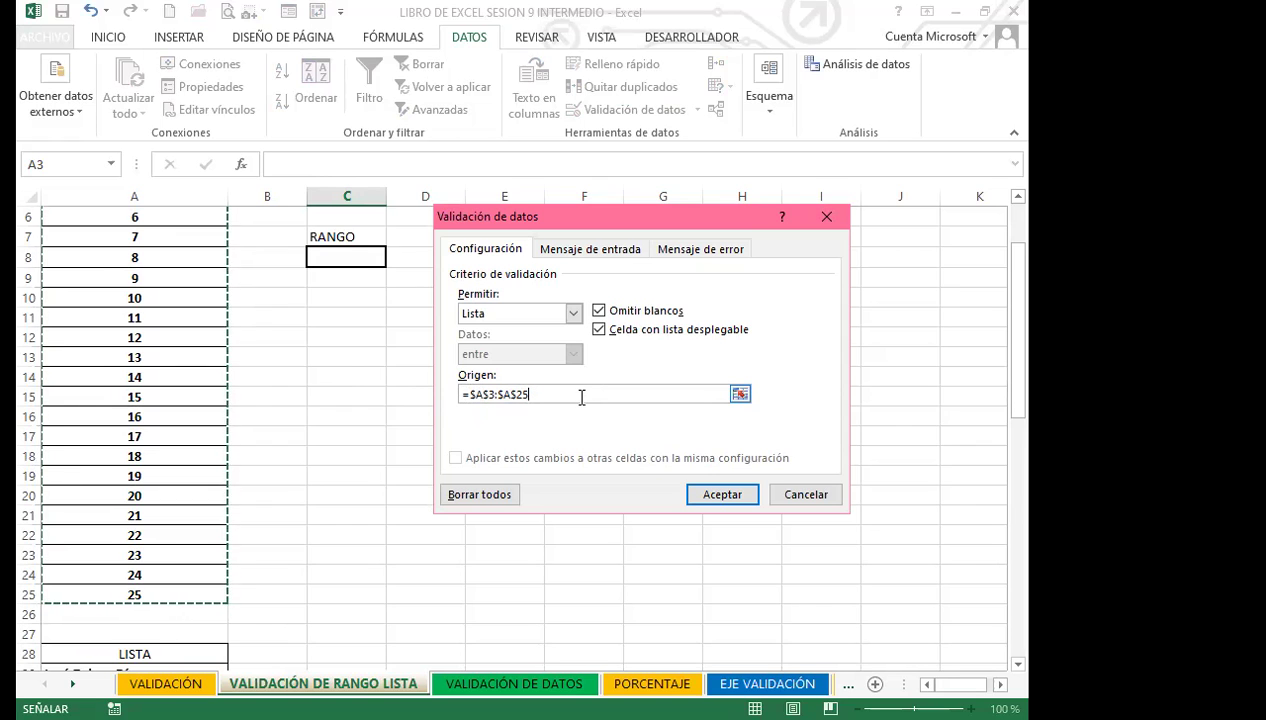
{"action": "triple_click", "coordinate": [512, 393]}
{"action": "key", "text": "BackSpace"}
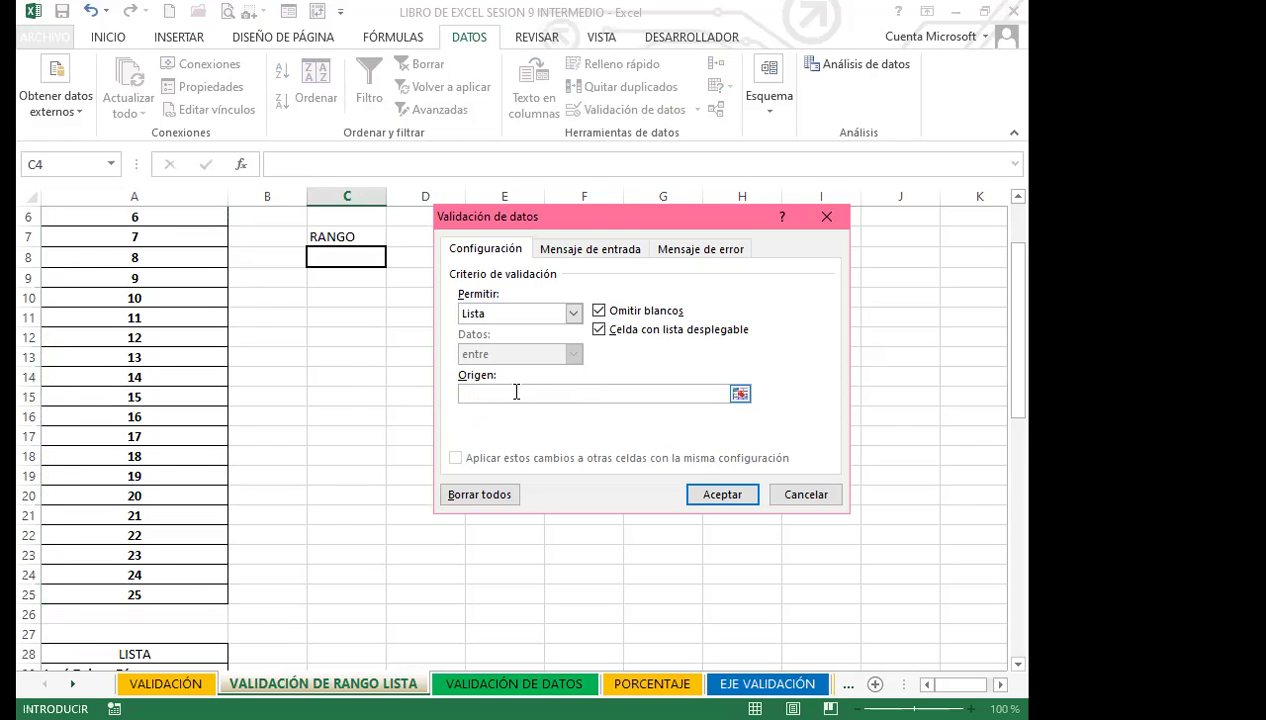
Set the list source to the VALORES numbers, =$A$3:$A$25, and apply the validation to C4.
{"action": "type", "text": "="}
{"action": "scroll", "coordinate": [170, 350], "scroll_direction": "up", "scroll_amount": 2}
{"action": "left_click", "coordinate": [176, 259]}
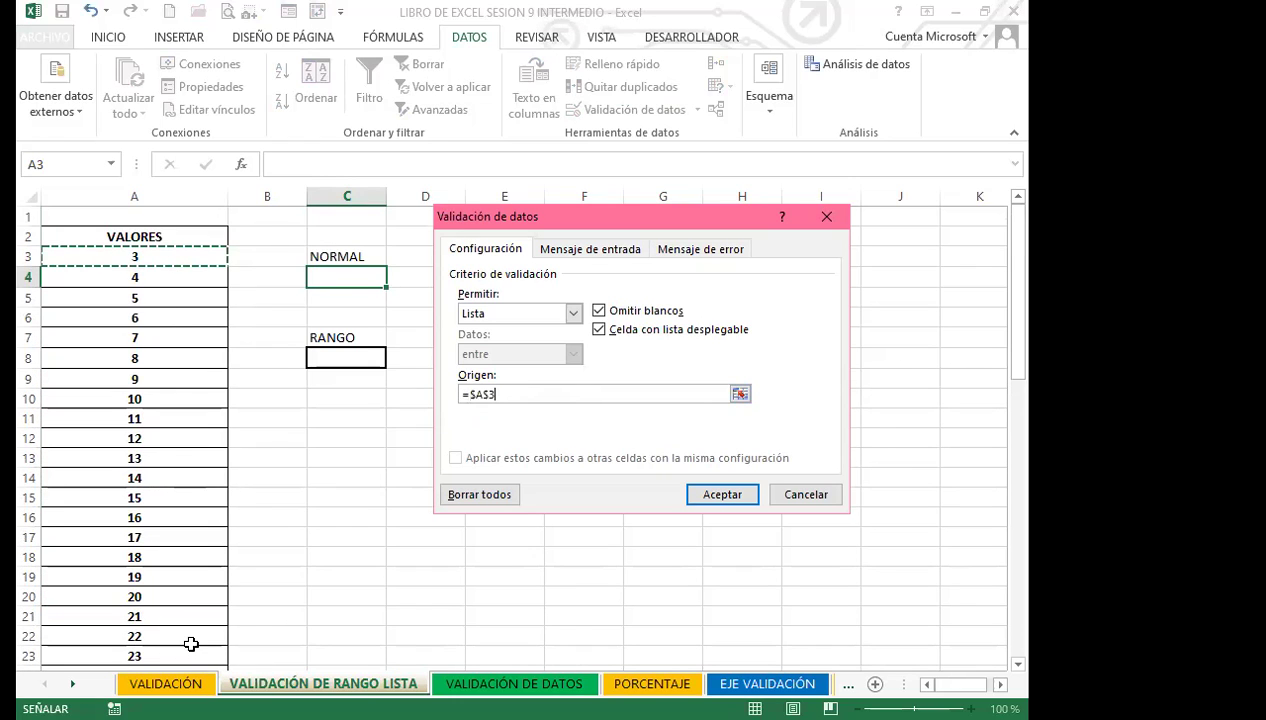
{"action": "key", "text": "ctrl+shift+Down"}
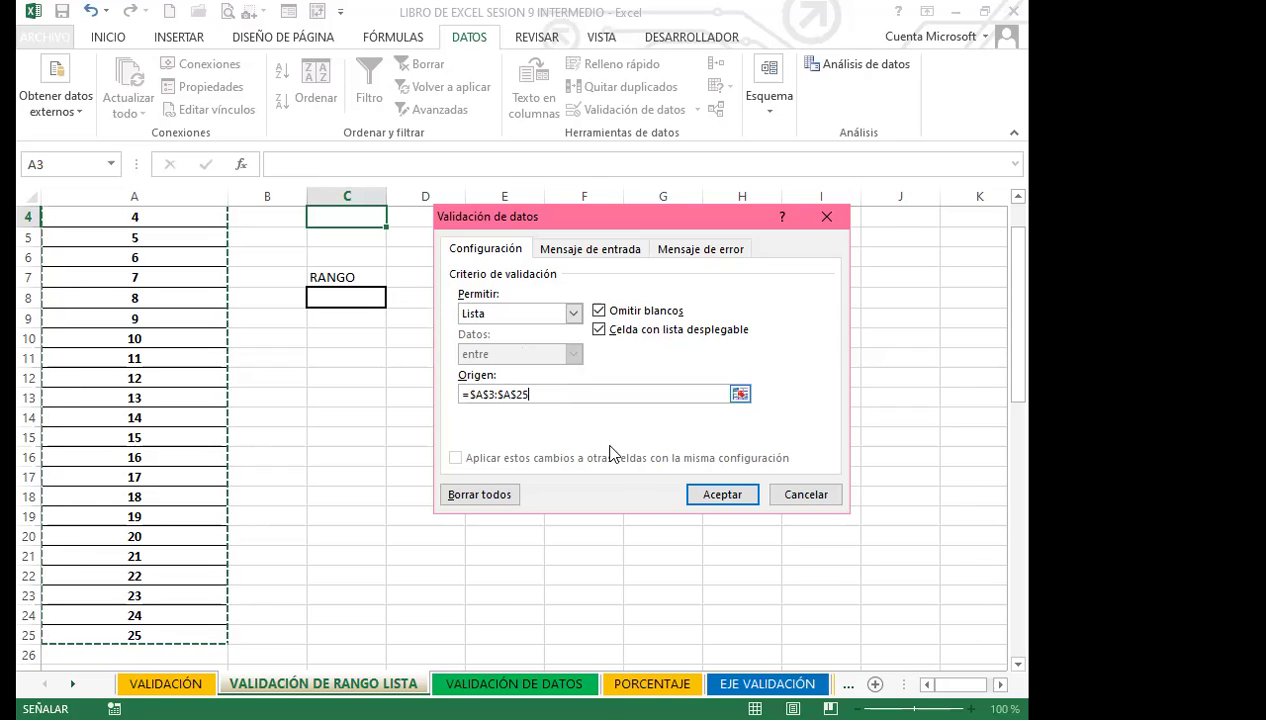
{"action": "left_click", "coordinate": [730, 496]}
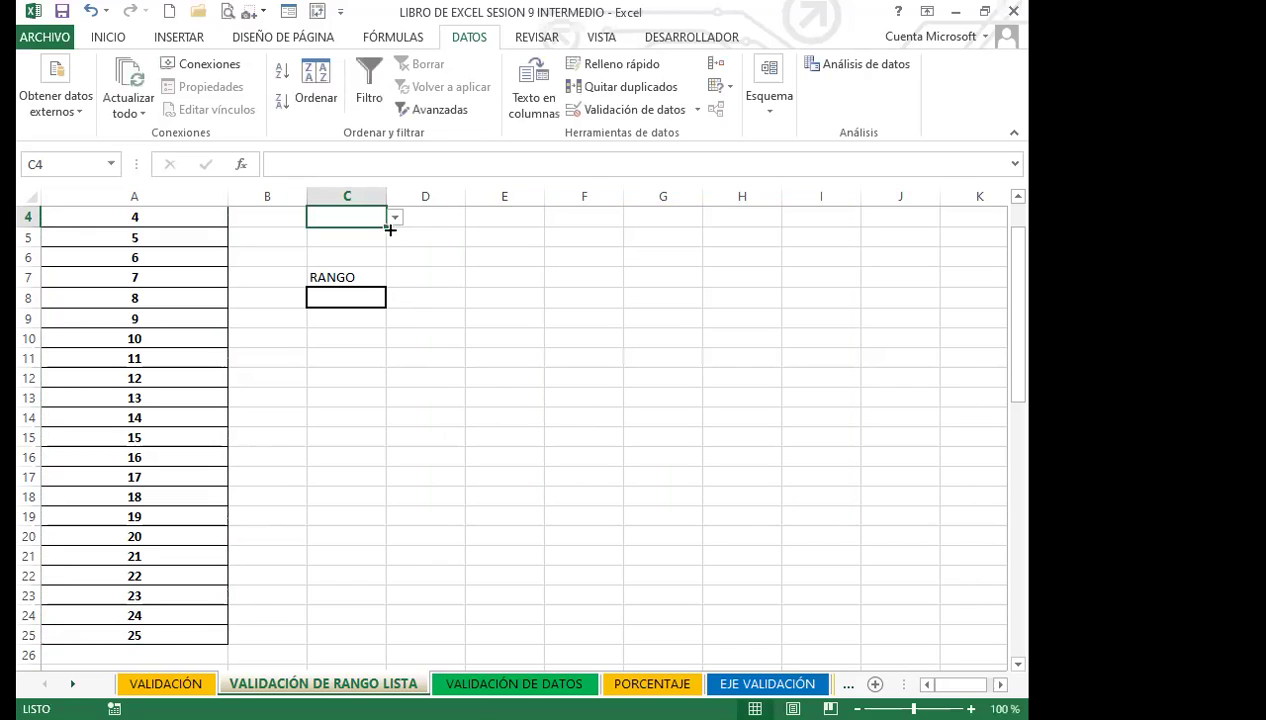
Choose 5 from the validation list in cell C4.
{"action": "left_click", "coordinate": [395, 217]}
{"action": "mouse_move", "coordinate": [394, 252]}
{"action": "left_mouse_down"}
{"action": "mouse_move", "coordinate": [396, 312]}
{"action": "mouse_move", "coordinate": [395, 251]}
{"action": "left_mouse_up"}
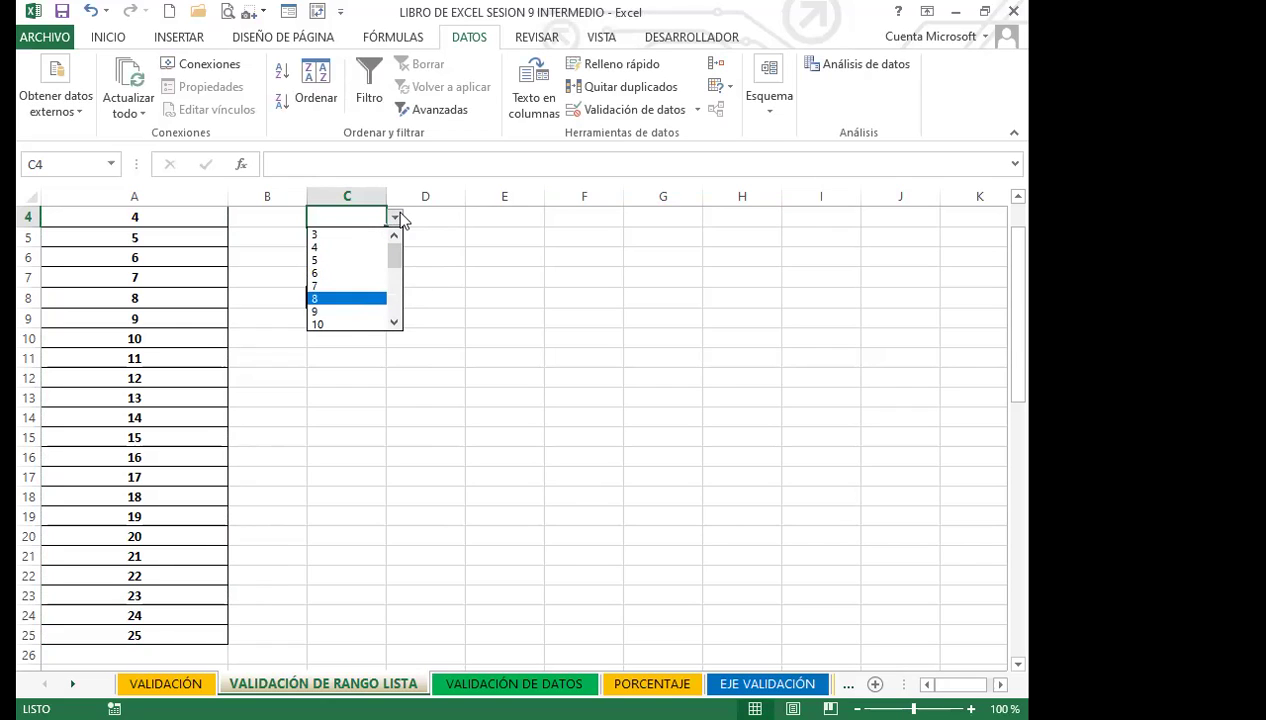
{"action": "left_click", "coordinate": [331, 260]}
{"action": "scroll", "coordinate": [400, 267], "scroll_direction": "up", "scroll_amount": 1}
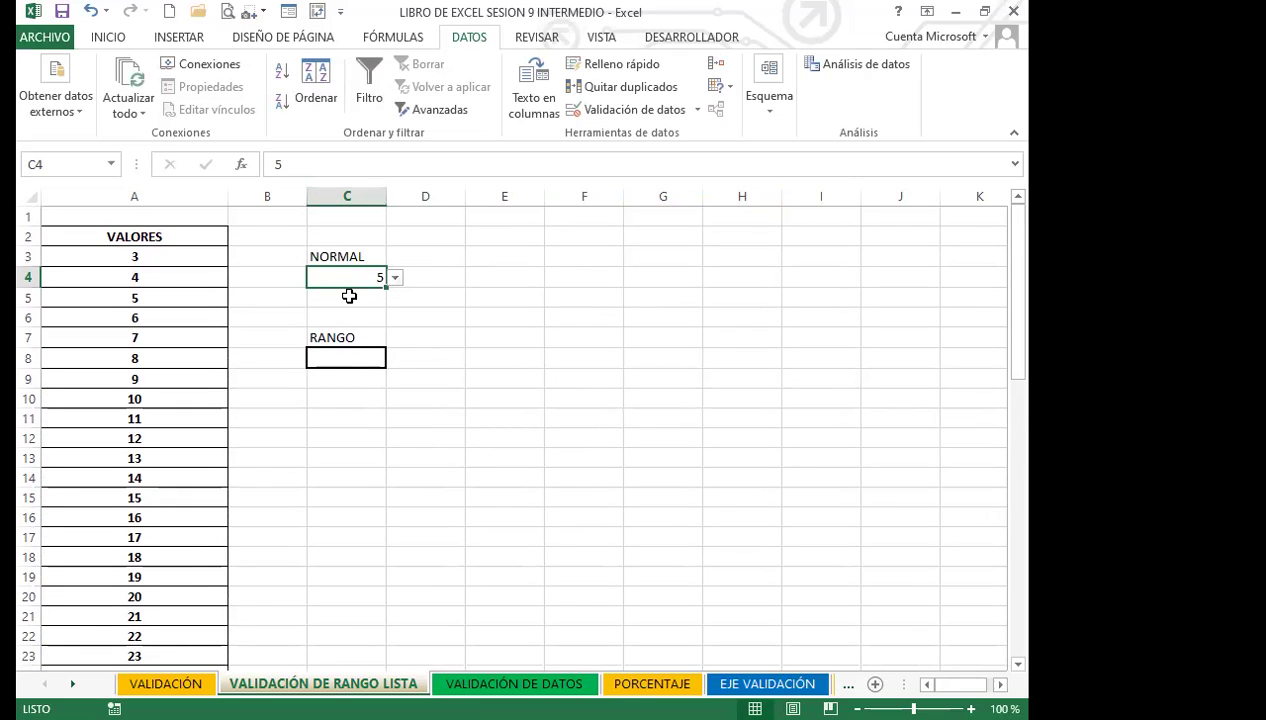
Try to name the VALORES range A2:A25, header included, LISTAS_1.
{"action": "left_click", "coordinate": [330, 360]}
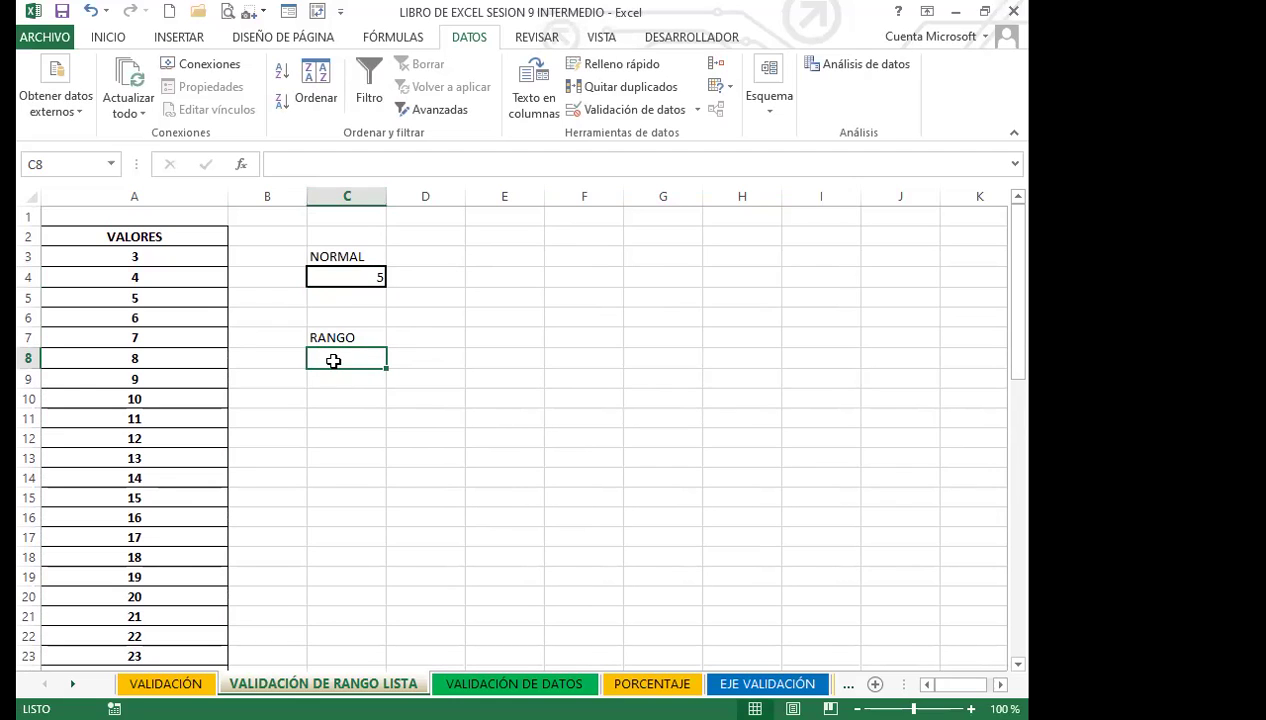
{"action": "left_click_drag", "start_coordinate": [181, 235], "coordinate": [175, 640]}
{"action": "left_click", "coordinate": [60, 166]}
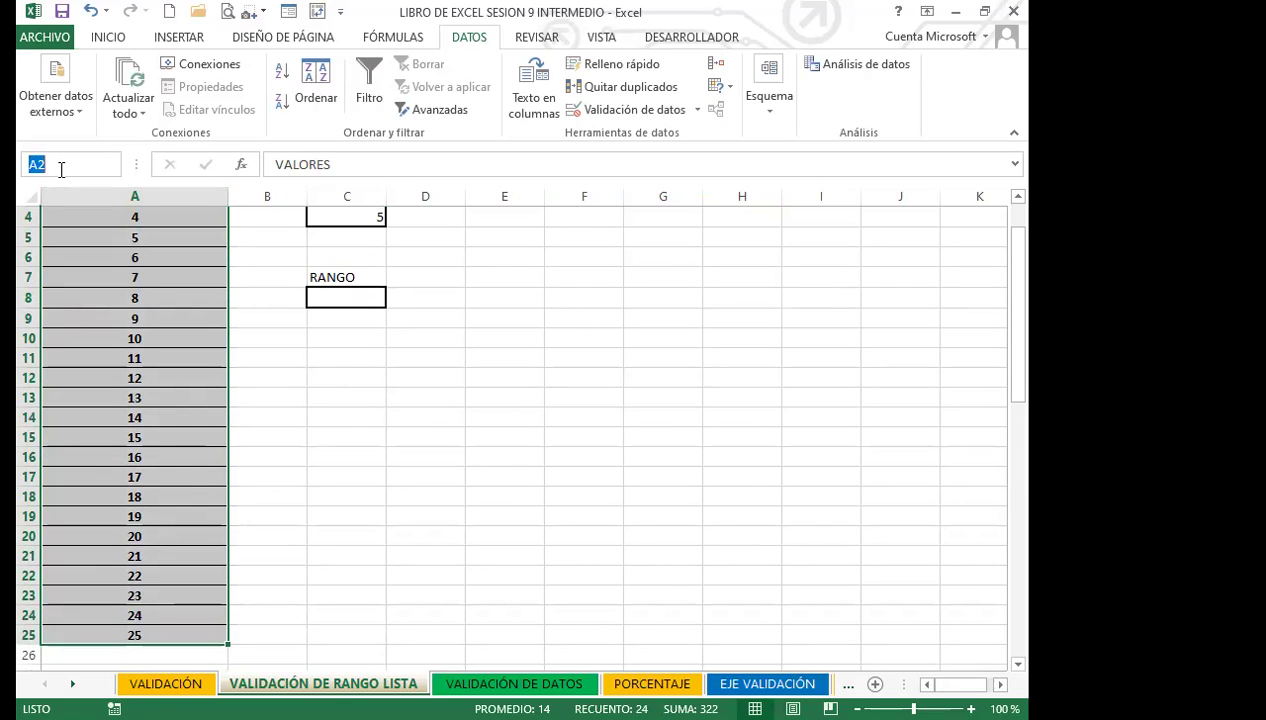
{"action": "type", "text": "listas"}
{"action": "key", "text": "BackSpace"}
{"action": "key", "text": "BackSpace"}
{"action": "key", "text": "BackSpace"}
{"action": "key", "text": "BackSpace"}
{"action": "key", "text": "BackSpace"}
{"action": "key", "text": "BackSpace"}
{"action": "type", "text": "LISTAS_1"}
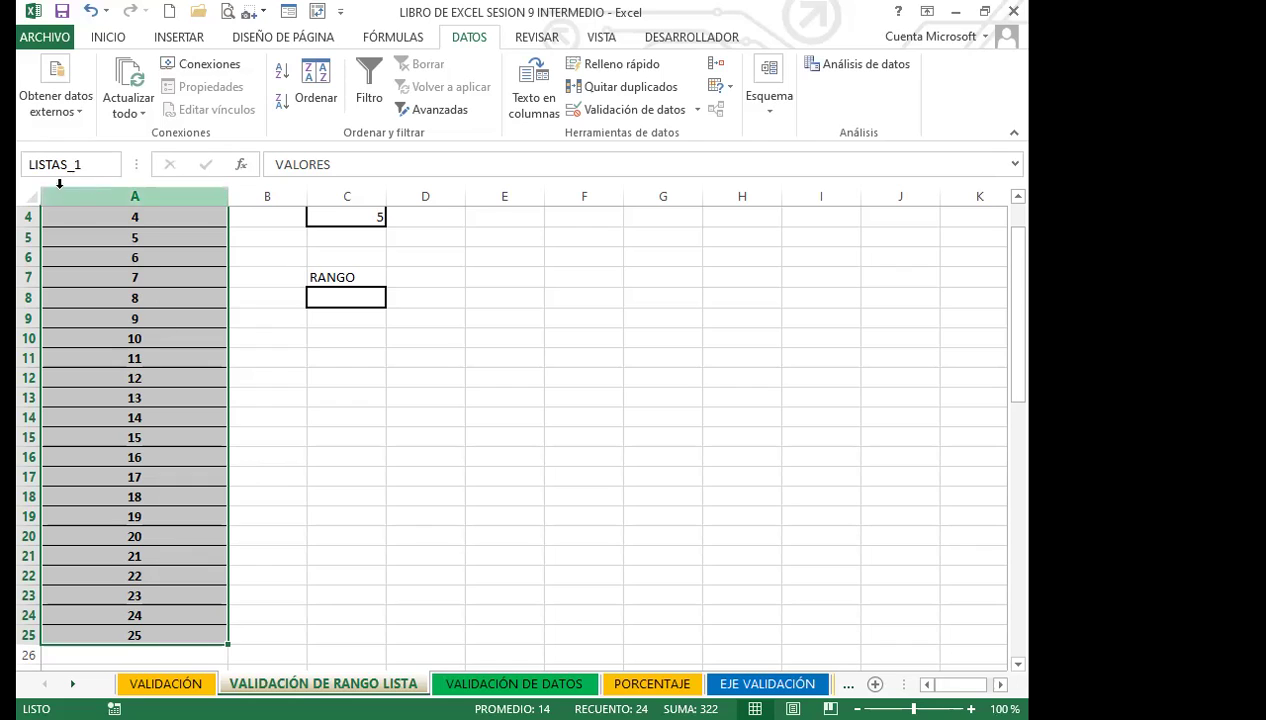
{"action": "left_click", "coordinate": [299, 338]}
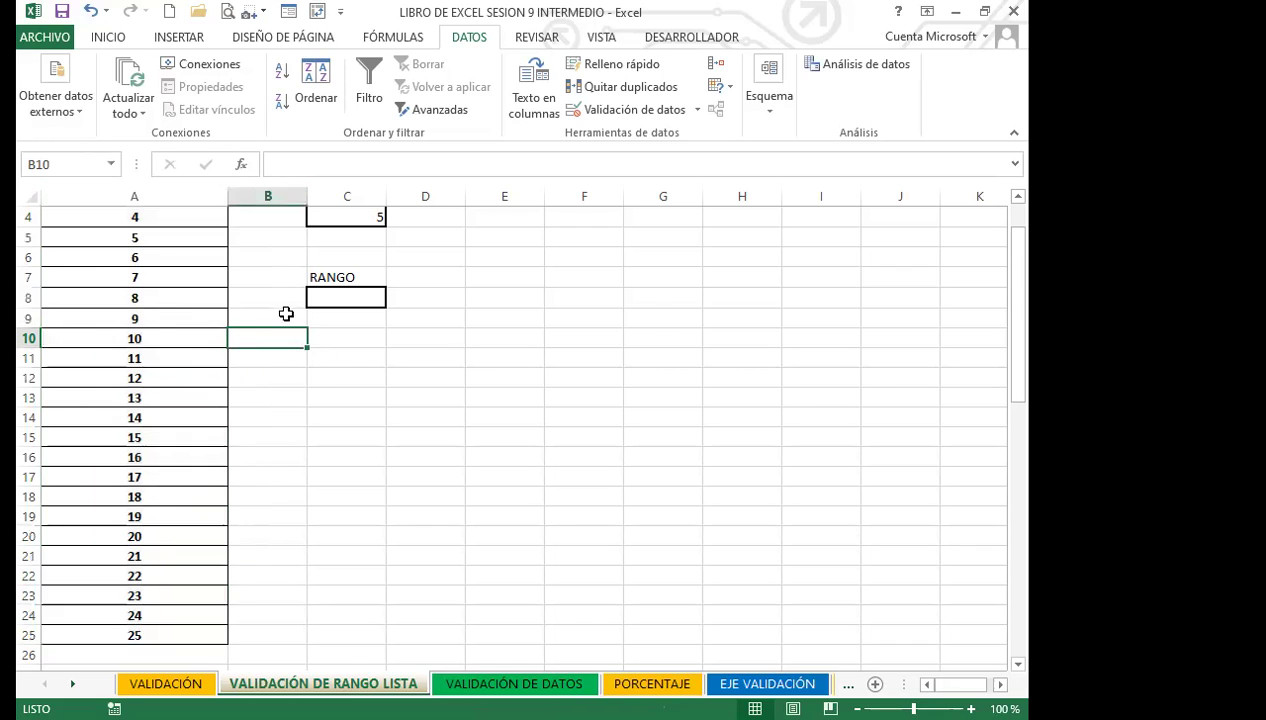
Try to apply list validation with the source =LISTAS_1 to the RANGO cell C8, then cancel the rule.
{"action": "left_click", "coordinate": [338, 292]}
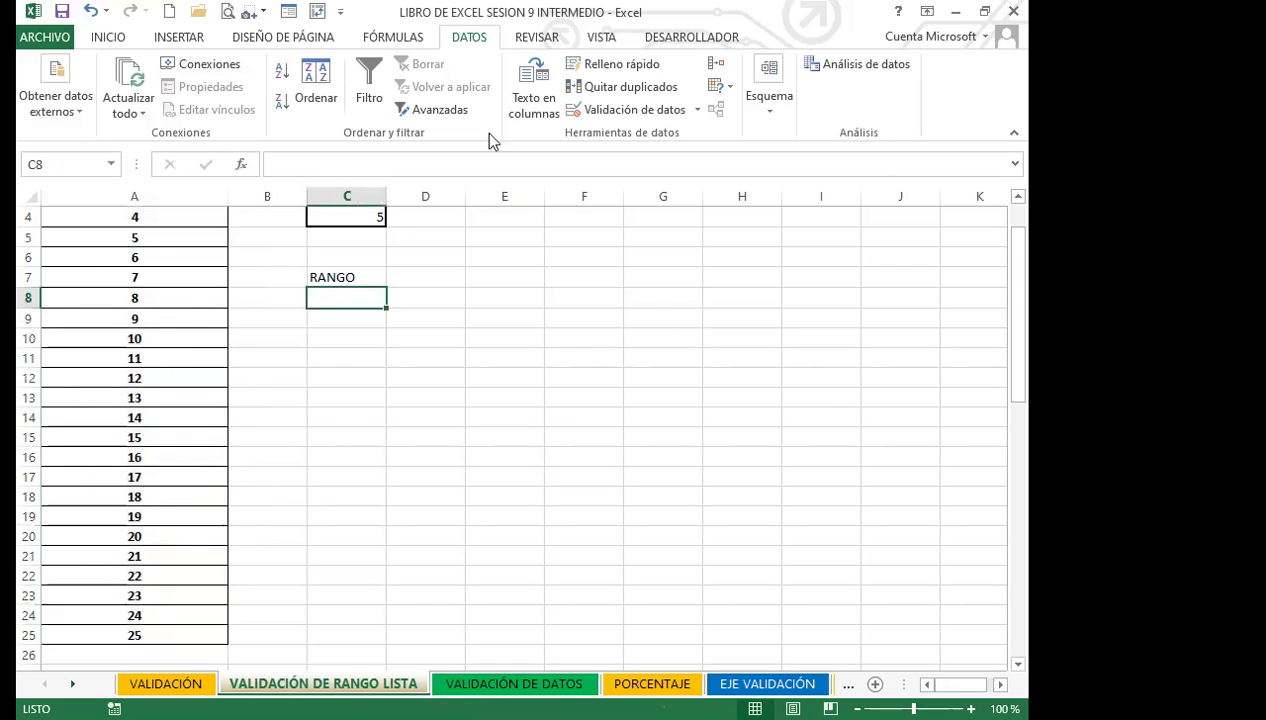
{"action": "left_click", "coordinate": [697, 109]}
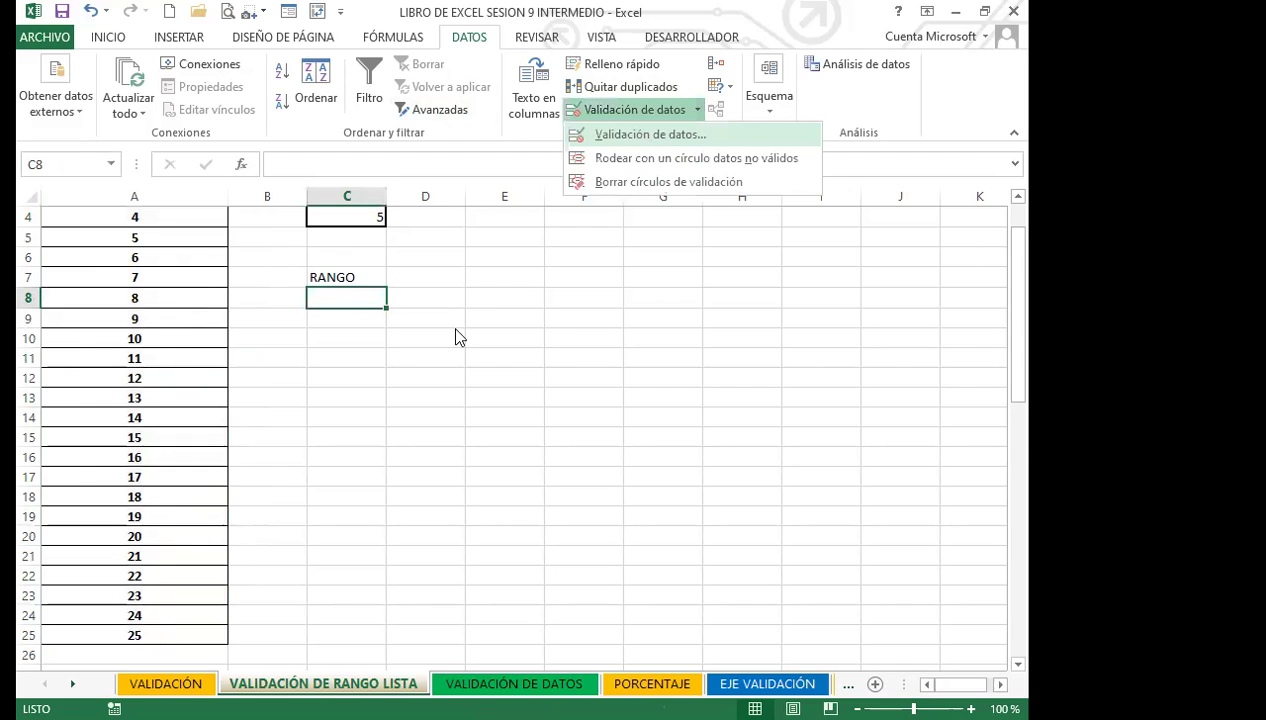
{"action": "left_click", "coordinate": [650, 134]}
{"action": "left_click", "coordinate": [480, 313]}
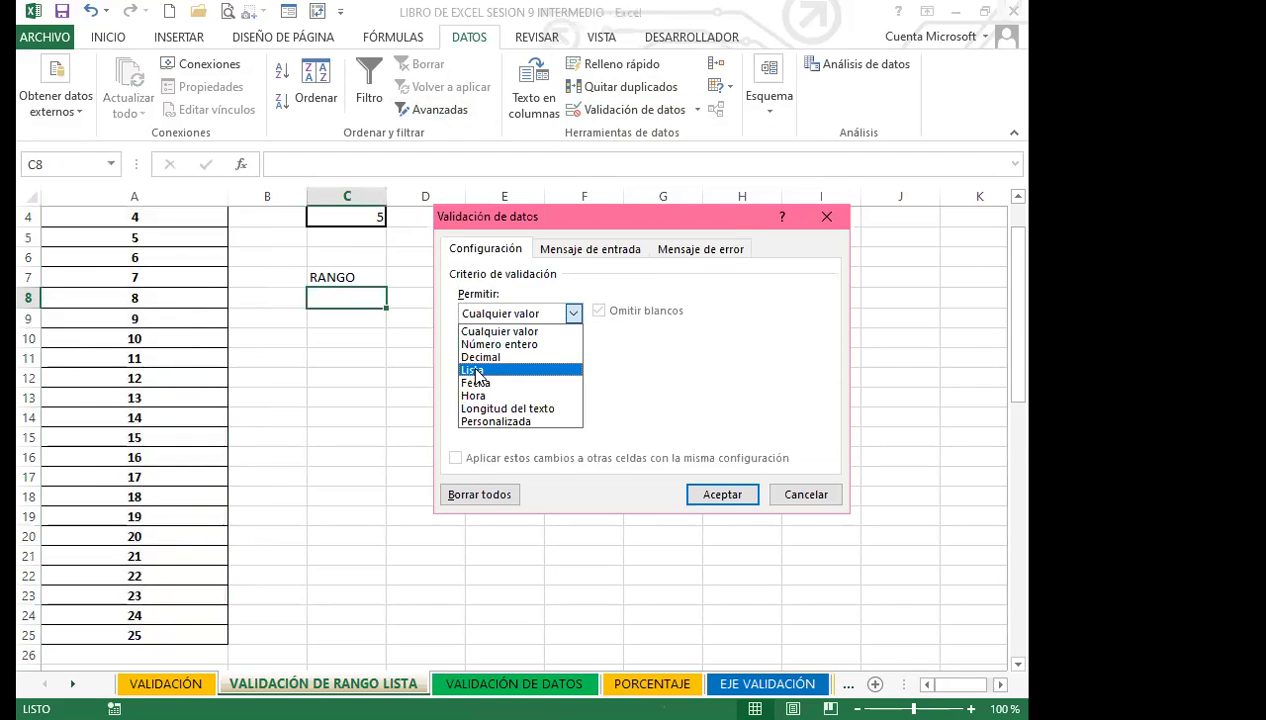
{"action": "left_click", "coordinate": [476, 371]}
{"action": "left_click", "coordinate": [482, 393]}
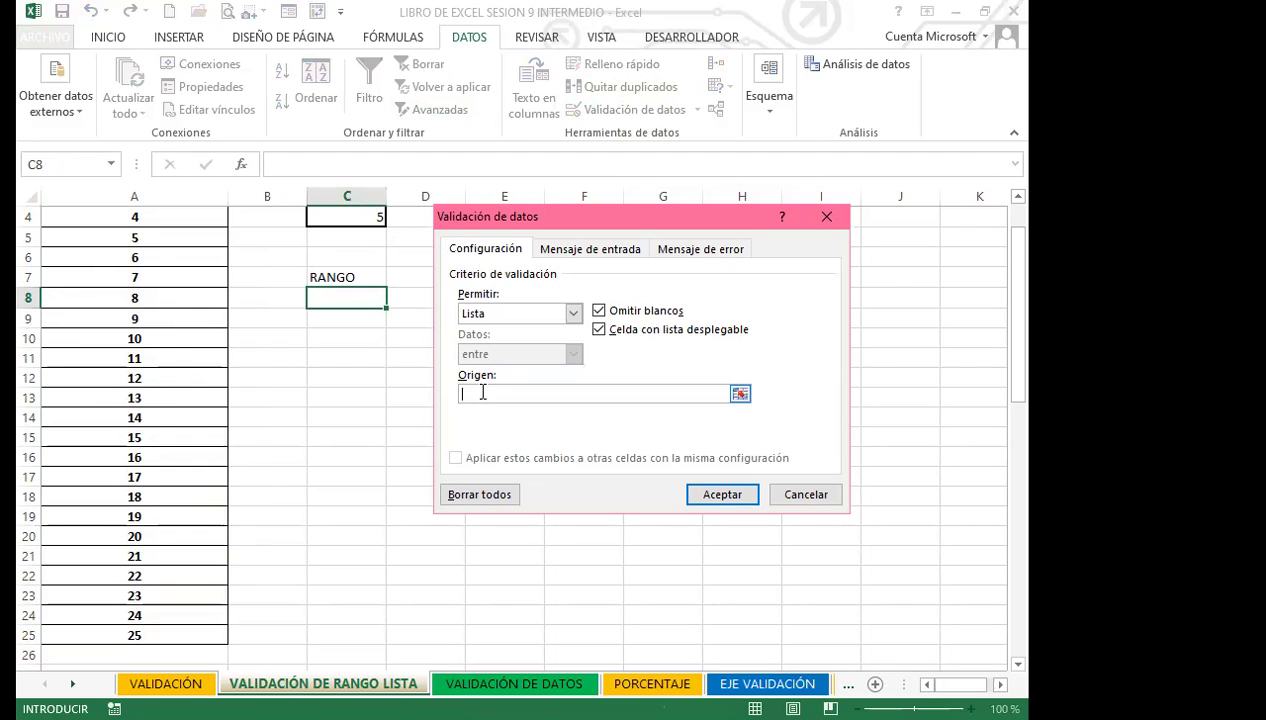
{"action": "type", "text": "=LISTAS_1"}
{"action": "left_click", "coordinate": [700, 494]}
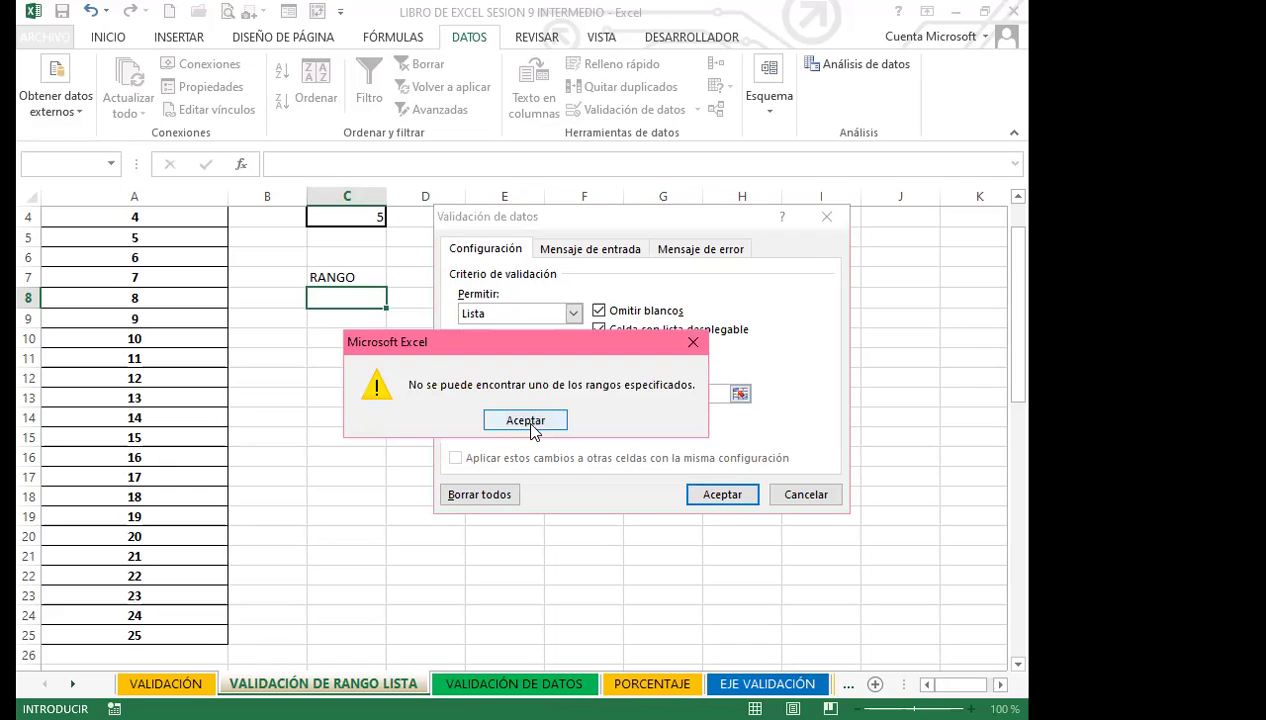
{"action": "left_click", "coordinate": [528, 426]}
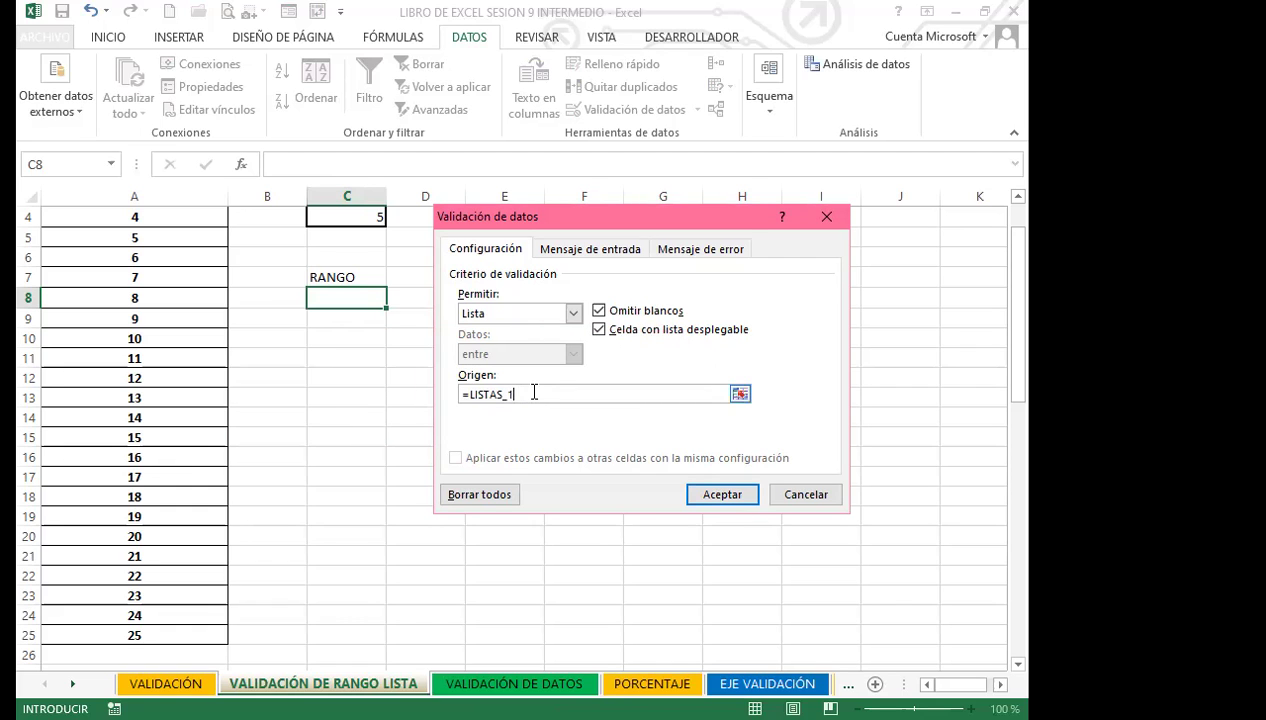
{"action": "left_click", "coordinate": [818, 496]}
Check the workbook's defined names for LISTAS_1 in the name manager.
{"action": "left_click", "coordinate": [393, 38]}
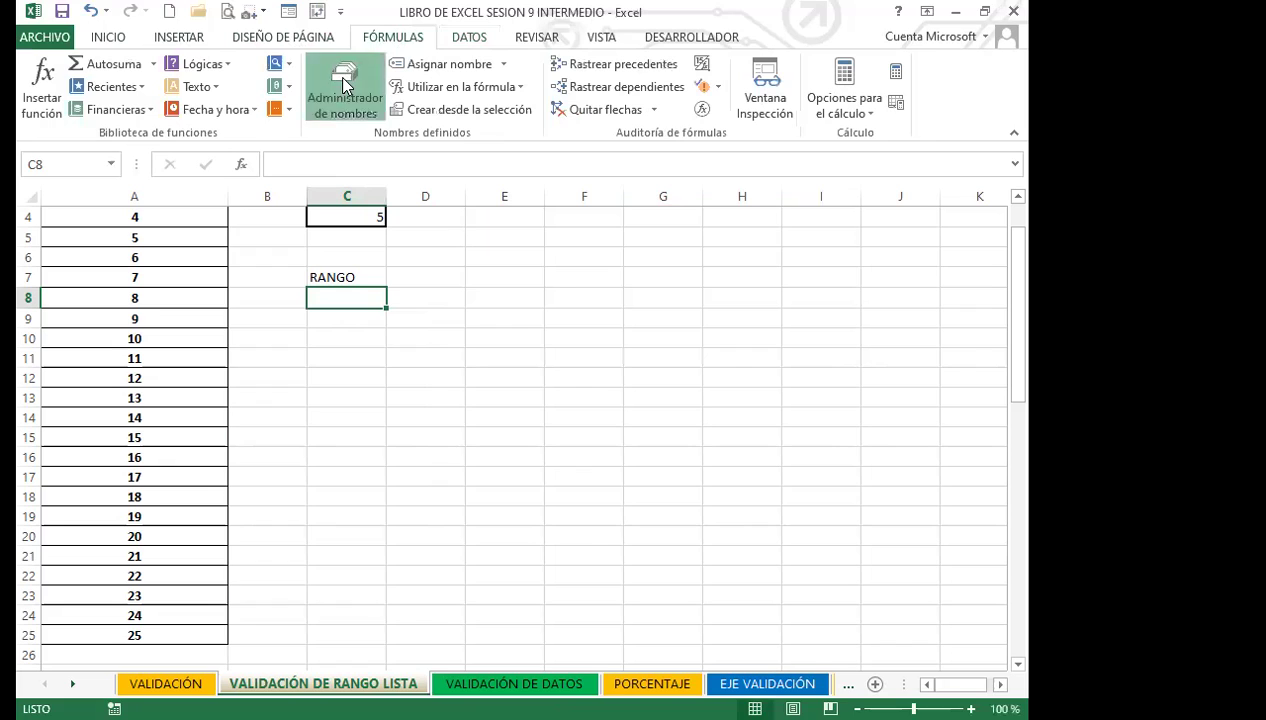
{"action": "left_click", "coordinate": [345, 88]}
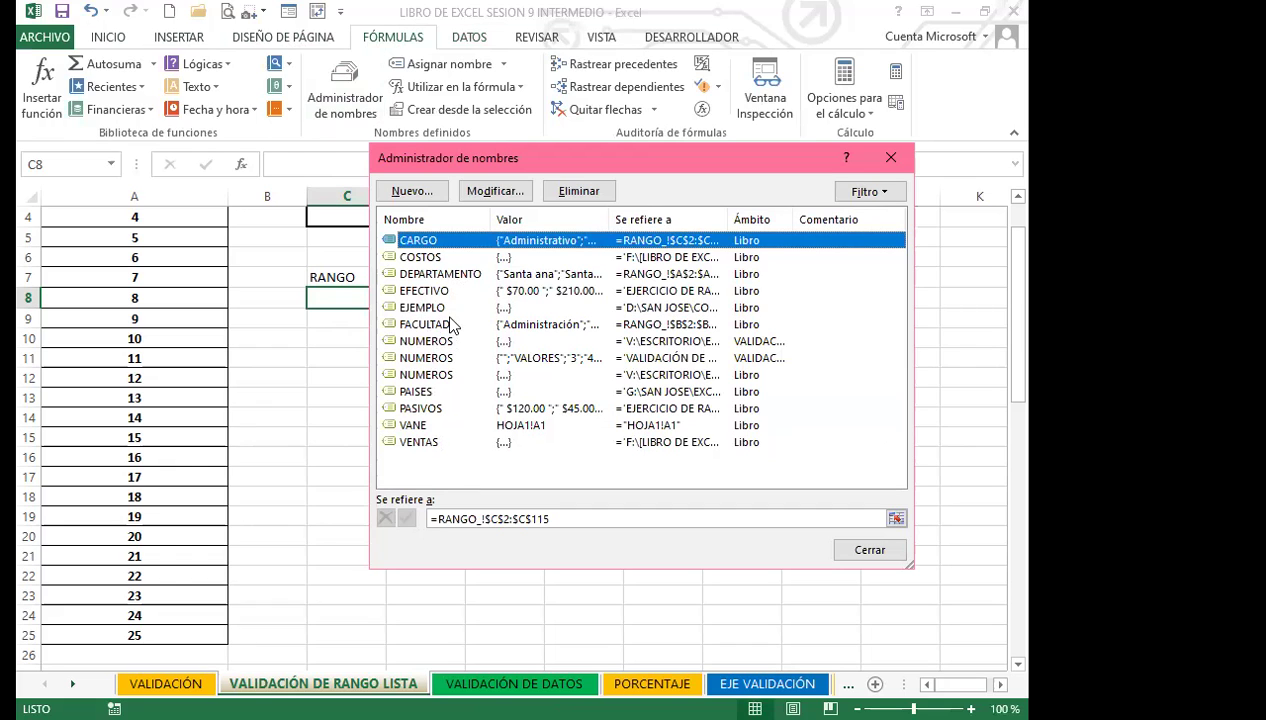
{"action": "left_click", "coordinate": [876, 161]}
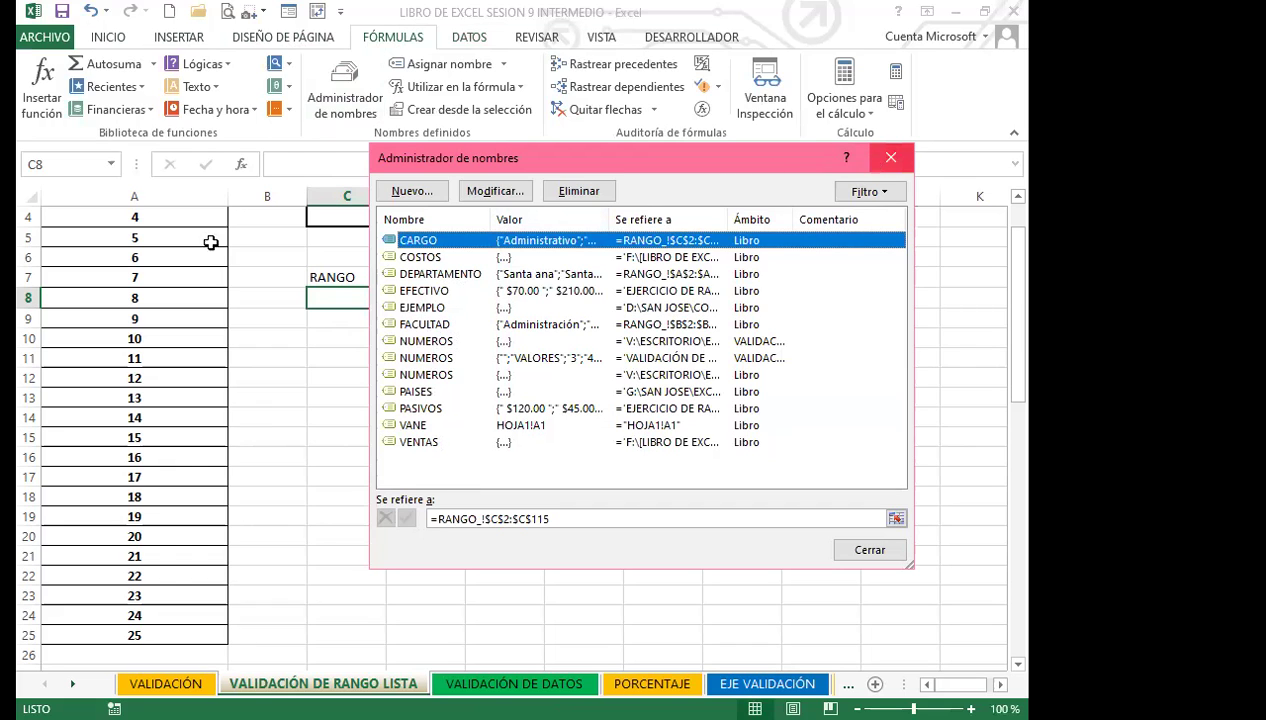
Name the VALORES range A2:A25, header included, LISTAS_1.
{"action": "scroll", "coordinate": [190, 265], "scroll_direction": "up", "scroll_amount": 1}
{"action": "left_click", "coordinate": [186, 277]}
{"action": "left_click_drag", "start_coordinate": [171, 242], "coordinate": [207, 640]}
{"action": "left_click", "coordinate": [67, 172]}
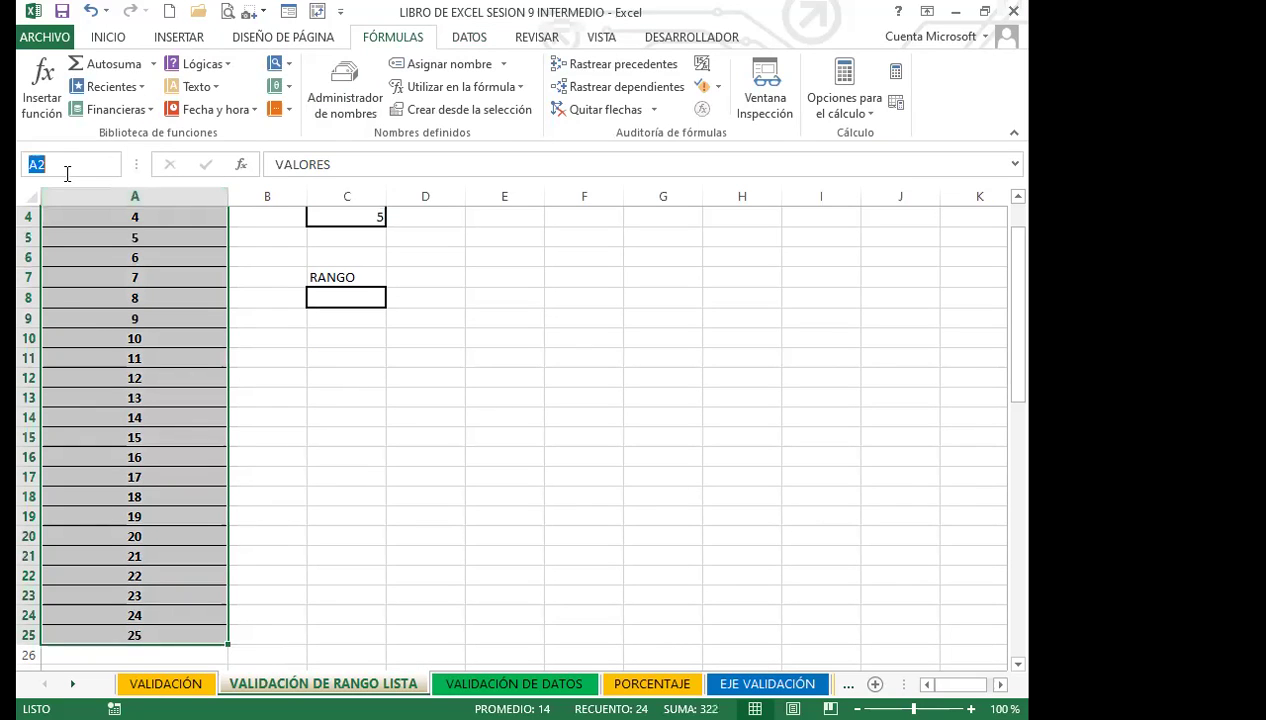
{"action": "type", "text": "LISTAS_1"}
{"action": "key", "text": "Return"}
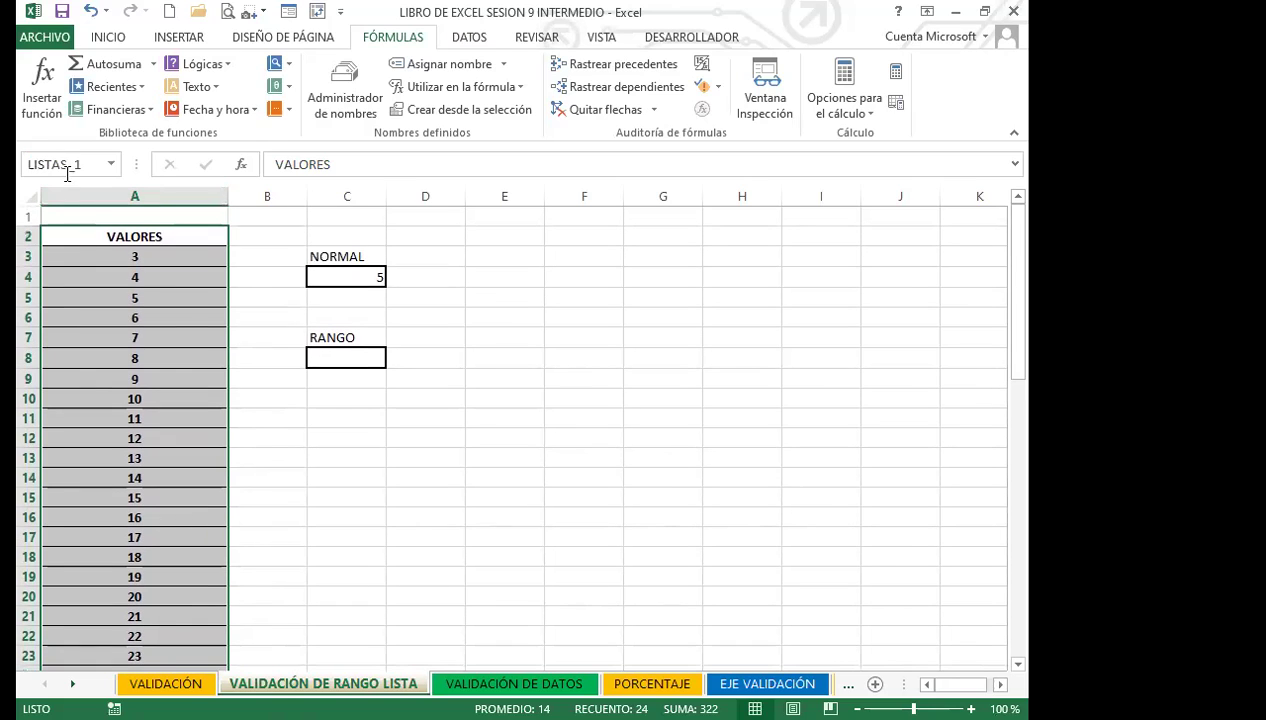
Apply list validation with the source =LISTAS_1 to the RANGO cell C8 and open its list of choices.
{"action": "left_click", "coordinate": [357, 358]}
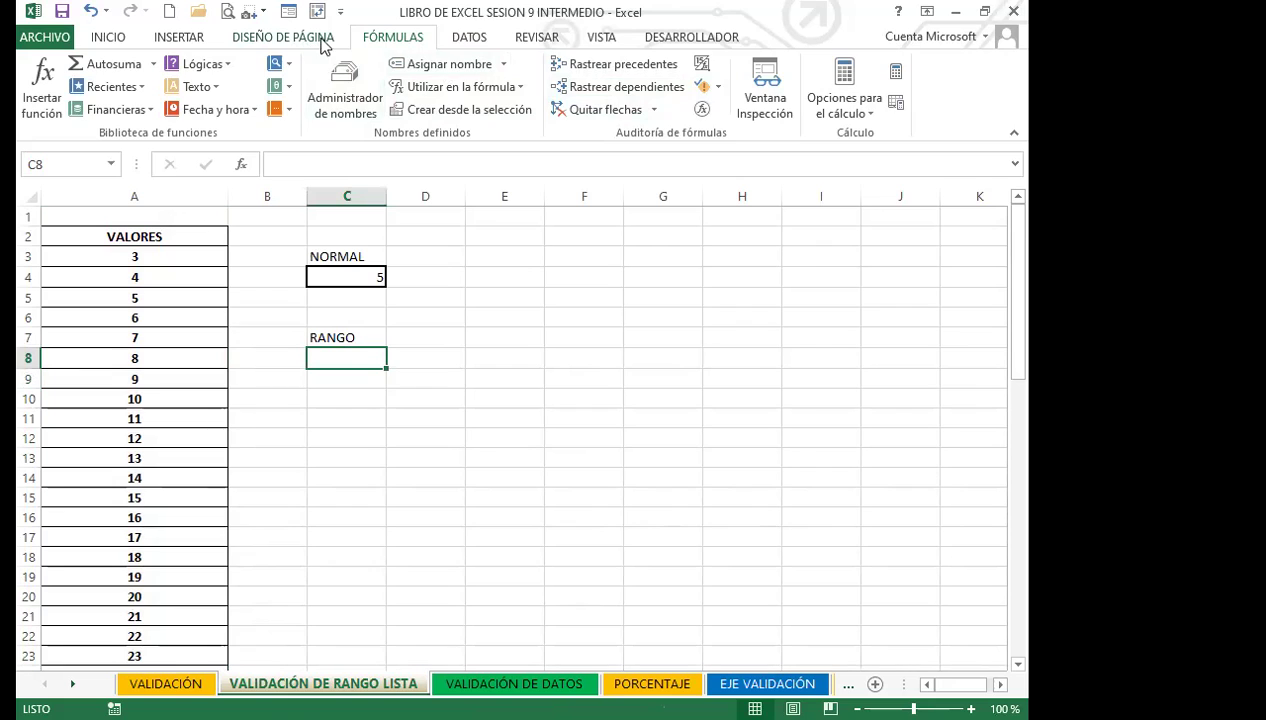
{"action": "left_click", "coordinate": [470, 38]}
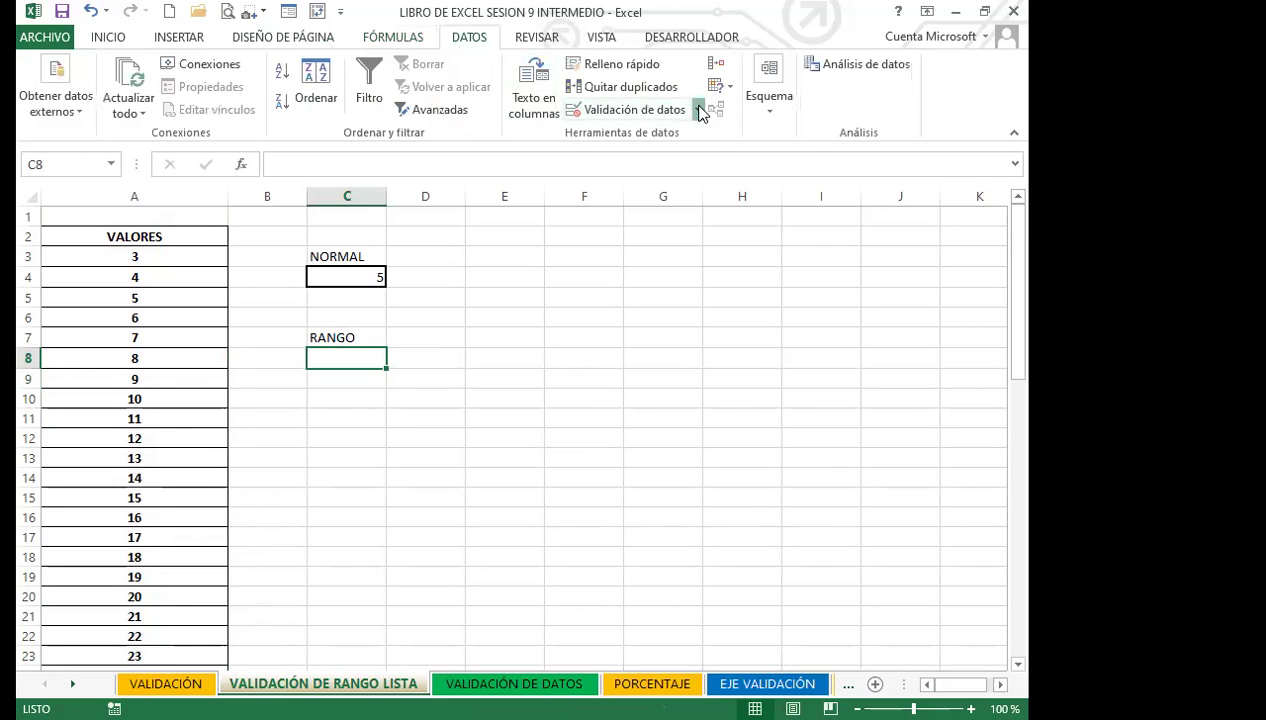
{"action": "left_click", "coordinate": [697, 109]}
{"action": "left_click", "coordinate": [658, 140]}
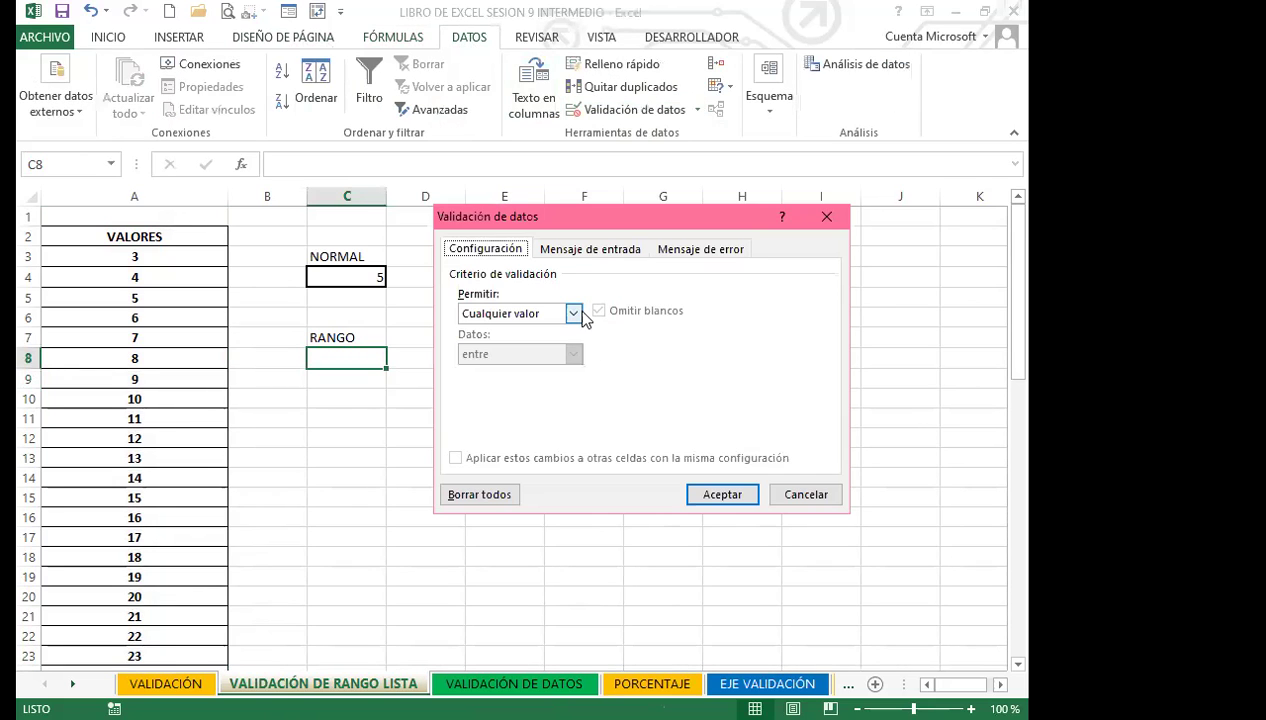
{"action": "left_click", "coordinate": [573, 313]}
{"action": "left_click", "coordinate": [473, 370]}
{"action": "left_click", "coordinate": [467, 394]}
{"action": "type", "text": "=LIST"}
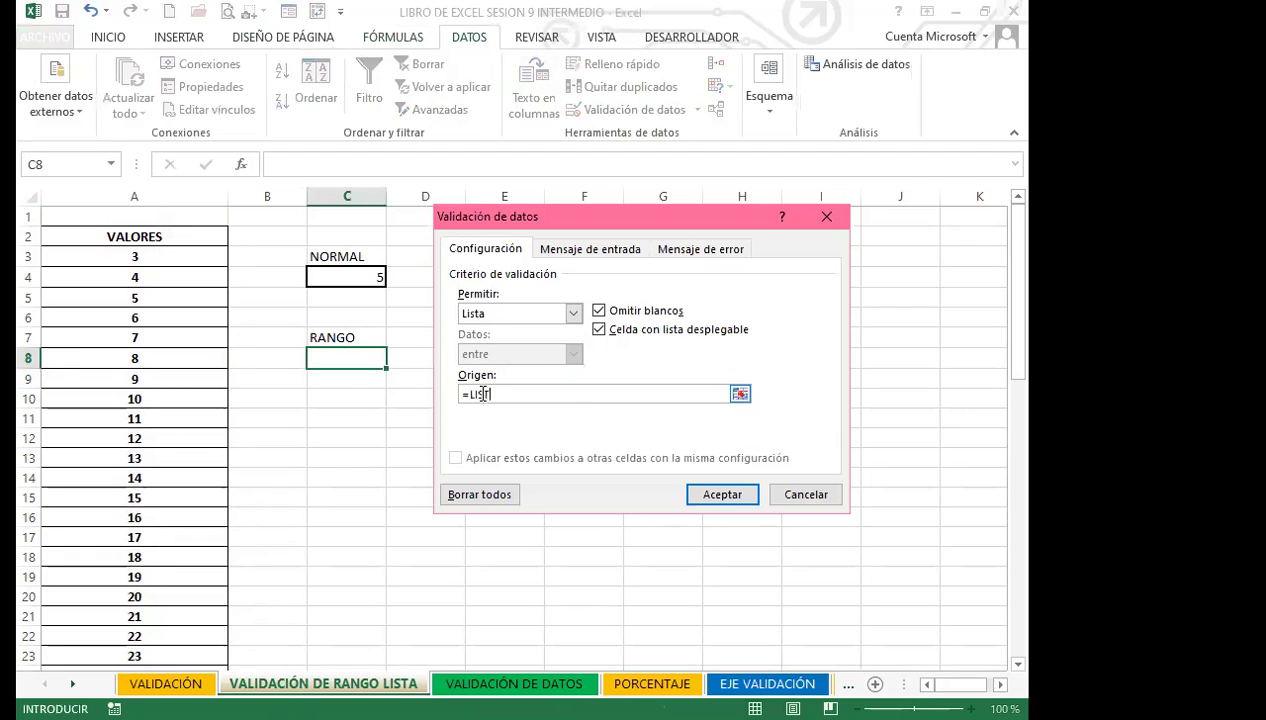
{"action": "type", "text": "AS_1"}
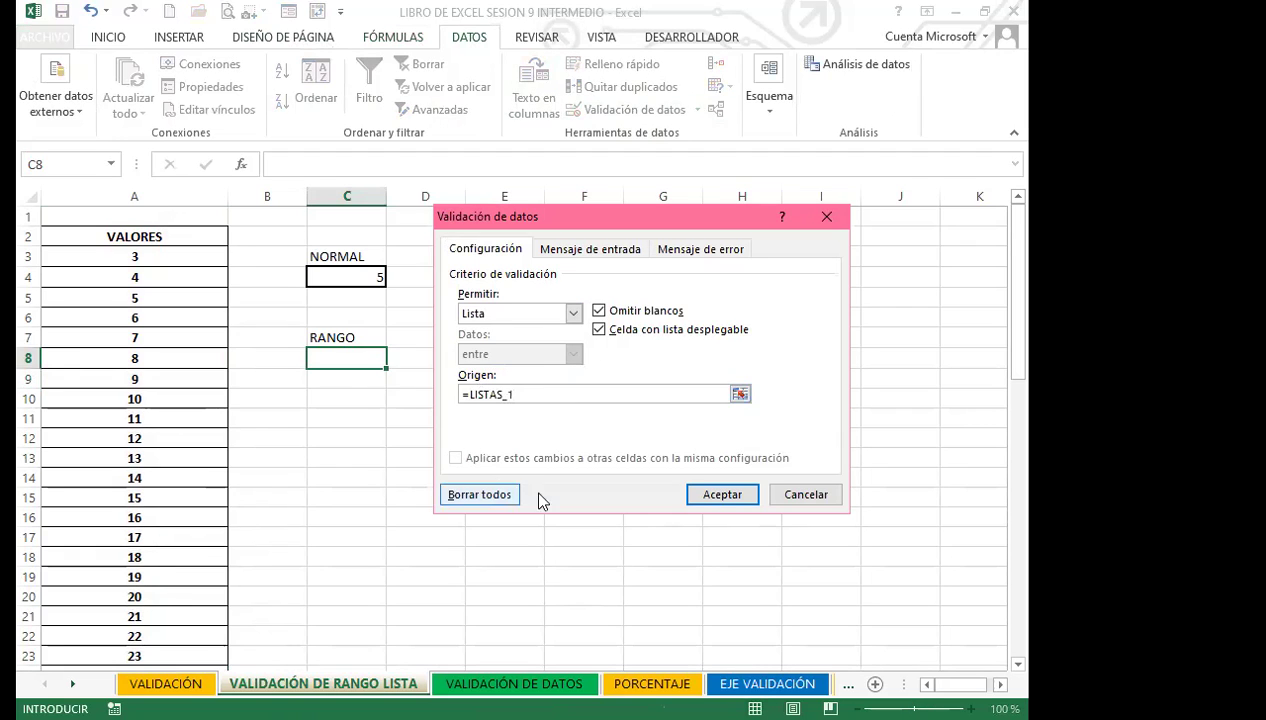
{"action": "left_click", "coordinate": [733, 493]}
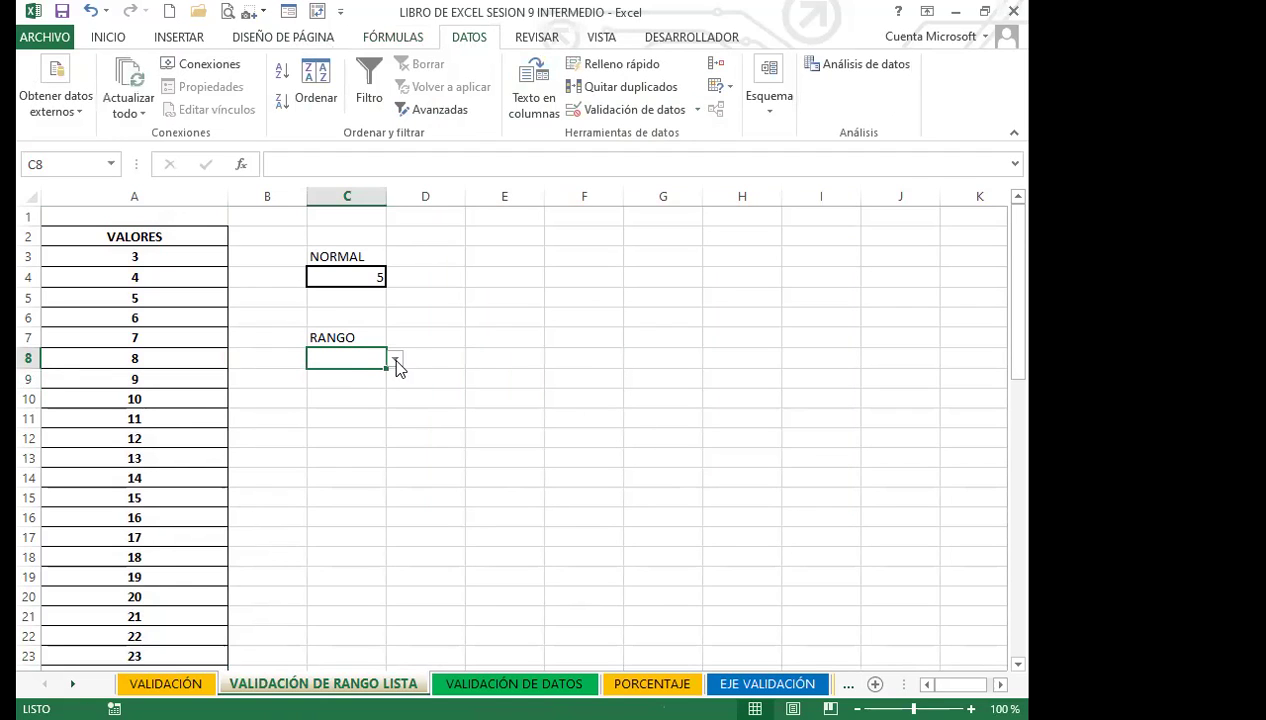
{"action": "left_click", "coordinate": [395, 362]}
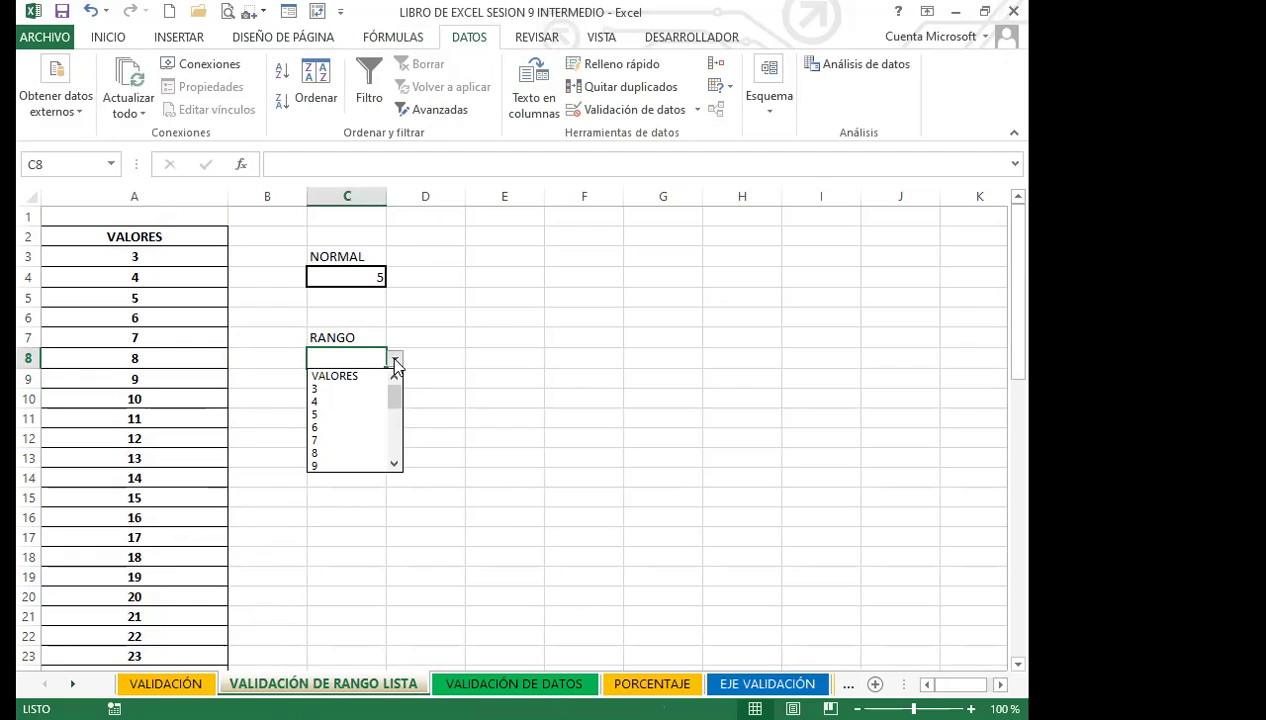
Choose 5 and after that 10 from the drop-down list of the RANGO cell C8.
{"action": "left_click", "coordinate": [331, 414]}
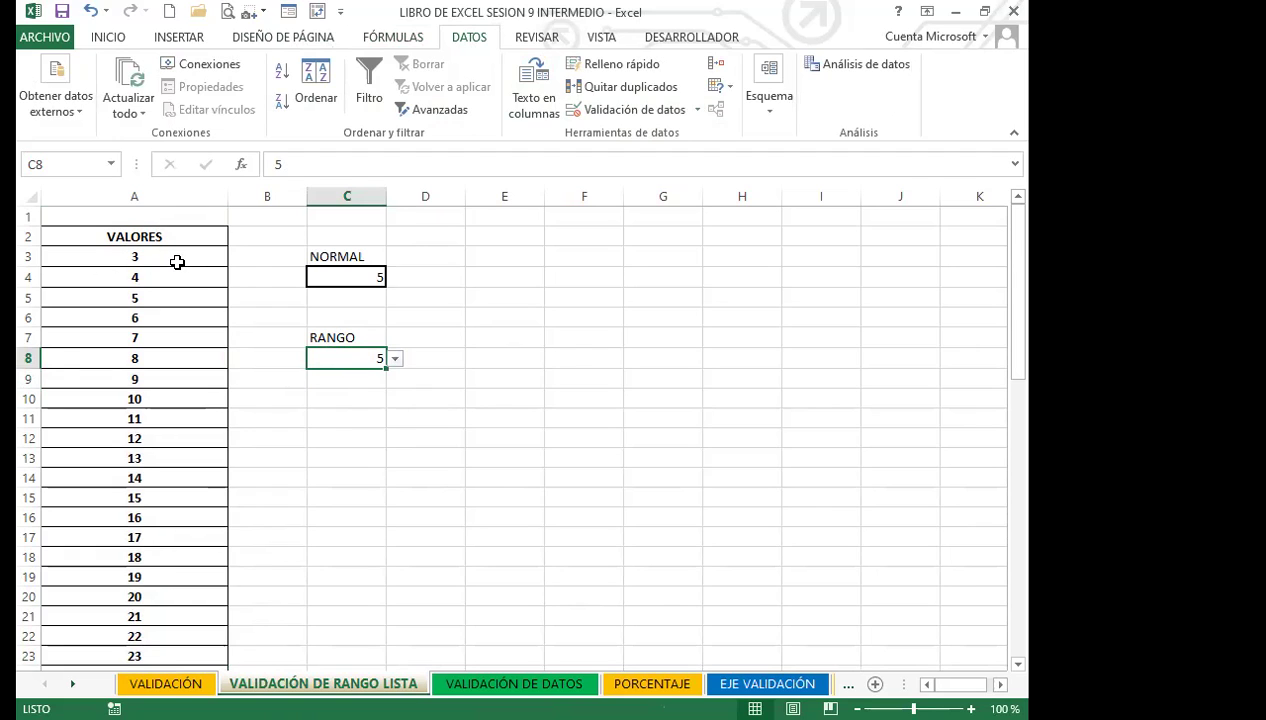
{"action": "left_click", "coordinate": [396, 359]}
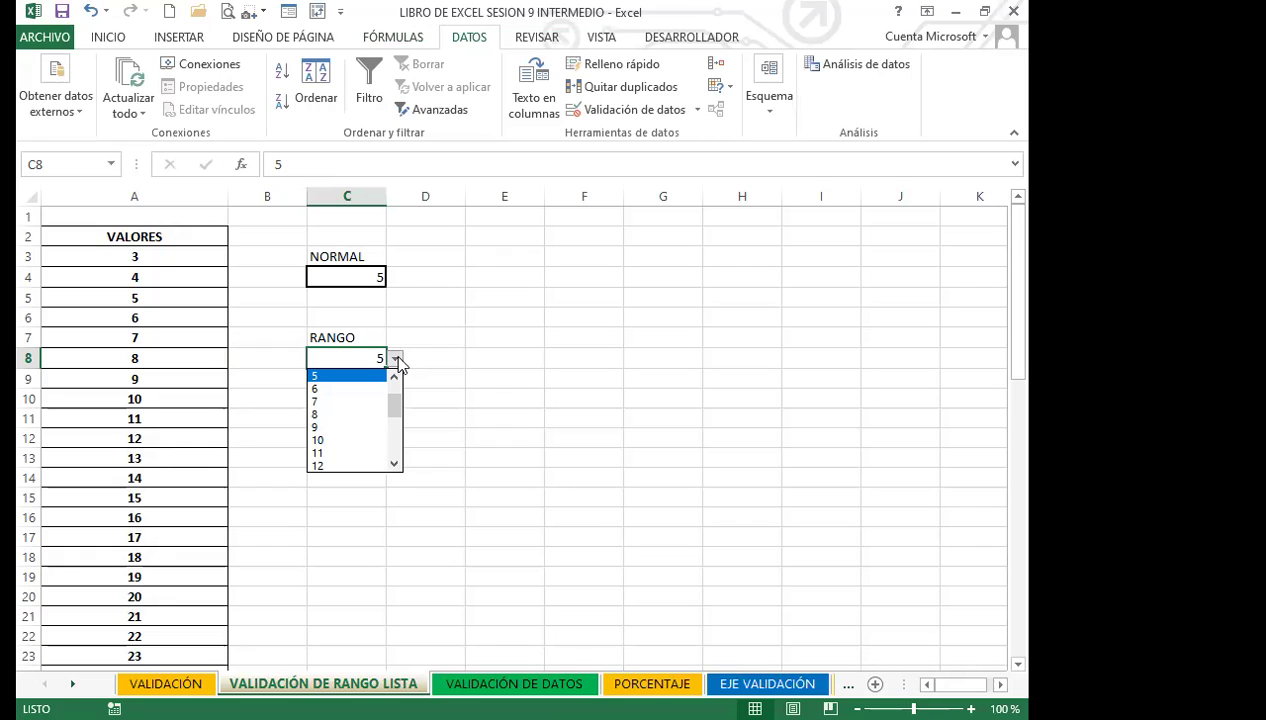
{"action": "left_click", "coordinate": [335, 440]}
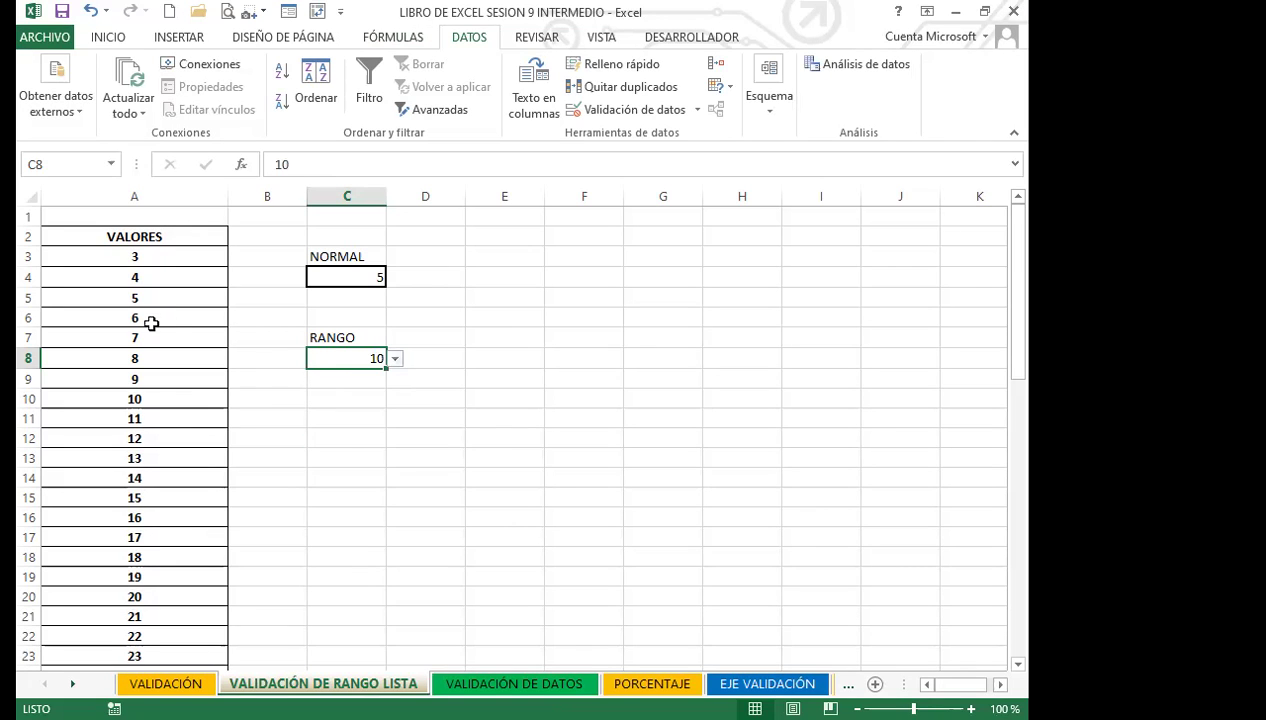
Clear the numbers under VALORES in A3:A23 and check the list of choices of the RANGO cell C8.
{"action": "left_click_drag", "start_coordinate": [157, 258], "coordinate": [169, 657]}
{"action": "key", "text": "Delete"}
{"action": "left_click", "coordinate": [314, 454]}
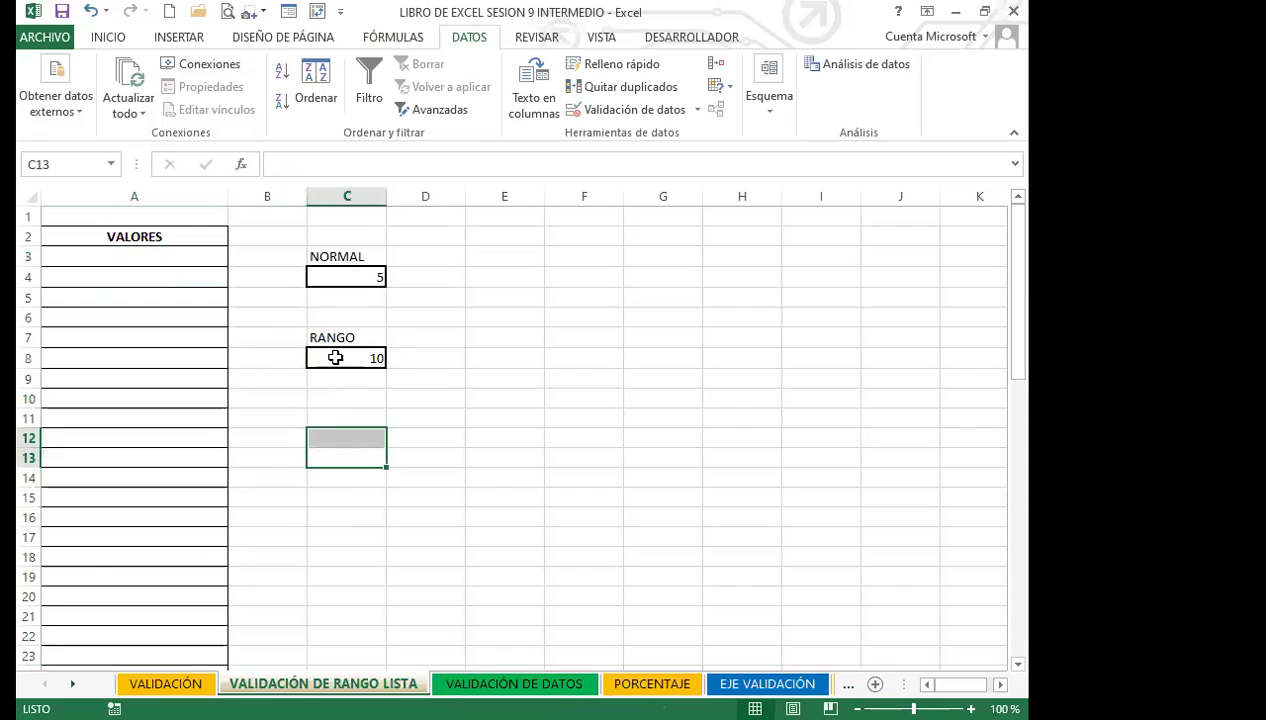
{"action": "left_click", "coordinate": [424, 322]}
{"action": "left_click", "coordinate": [370, 358]}
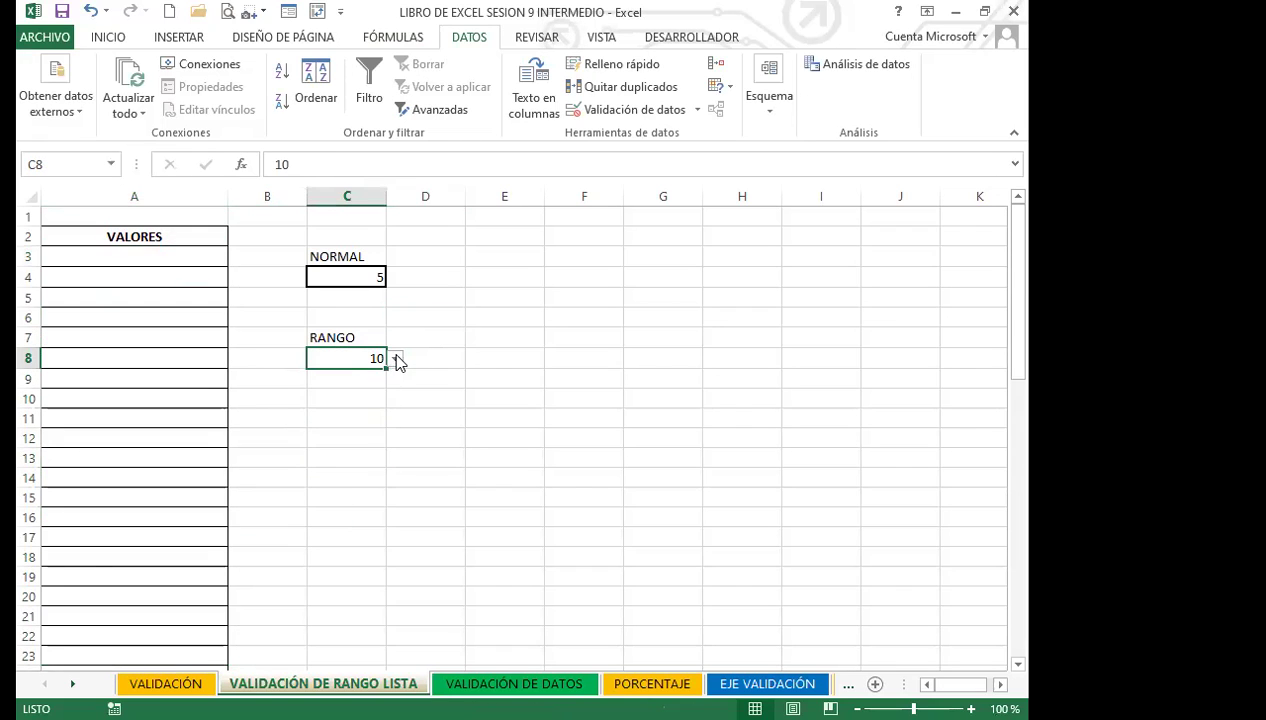
{"action": "left_click", "coordinate": [396, 360]}
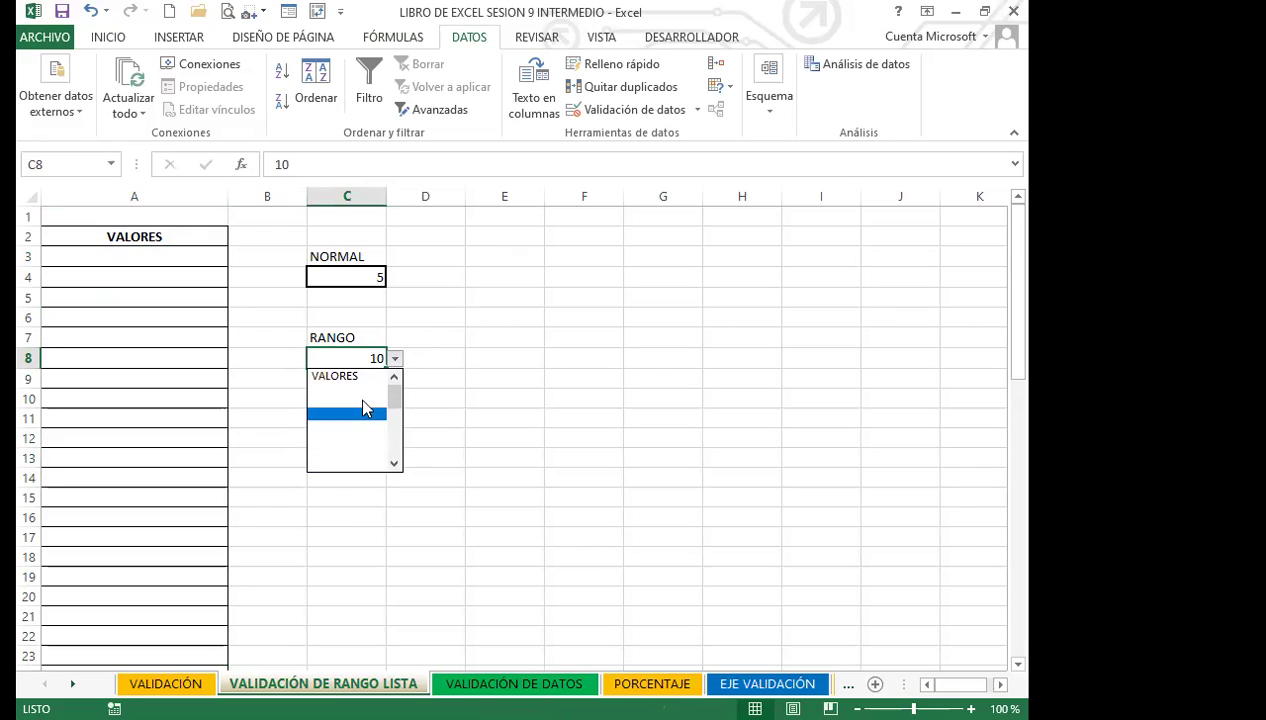
{"action": "left_click", "coordinate": [396, 358]}
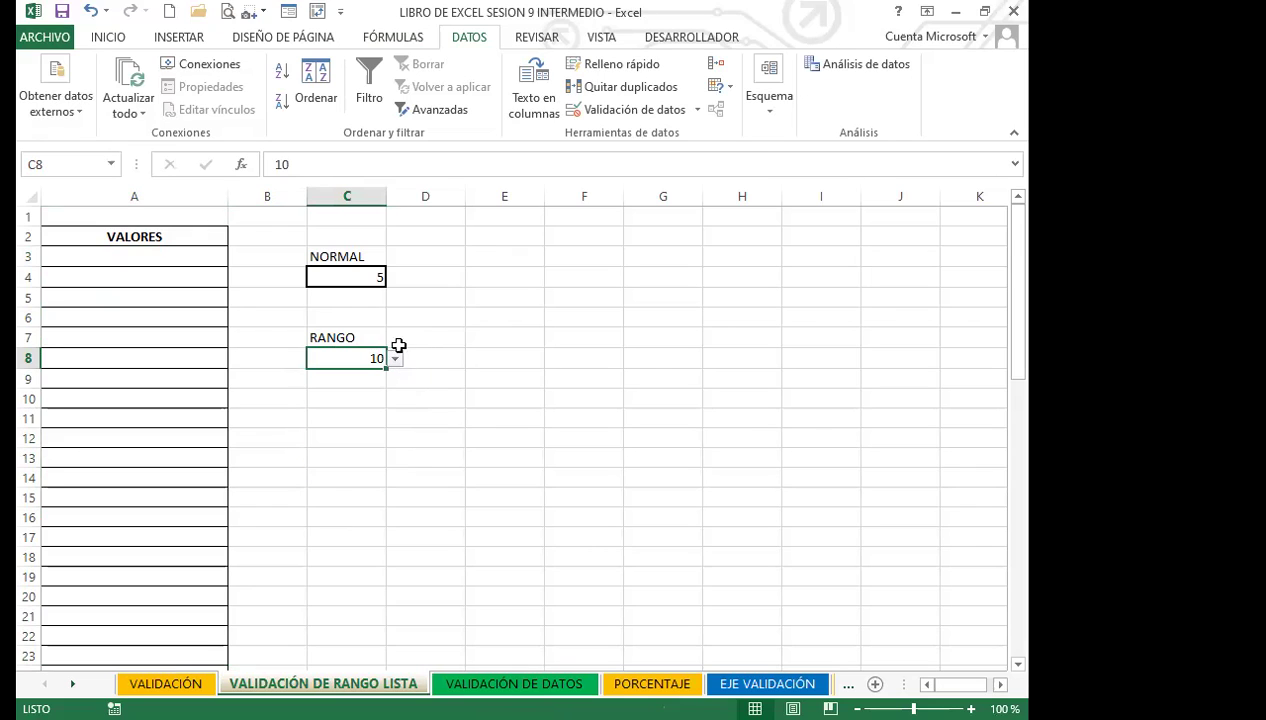
Check the list of choices of the NORMAL cell C4 and pick a blank entry in the RANGO cell C8.
{"action": "left_click", "coordinate": [401, 276]}
{"action": "left_click", "coordinate": [373, 277]}
{"action": "left_click", "coordinate": [396, 279]}
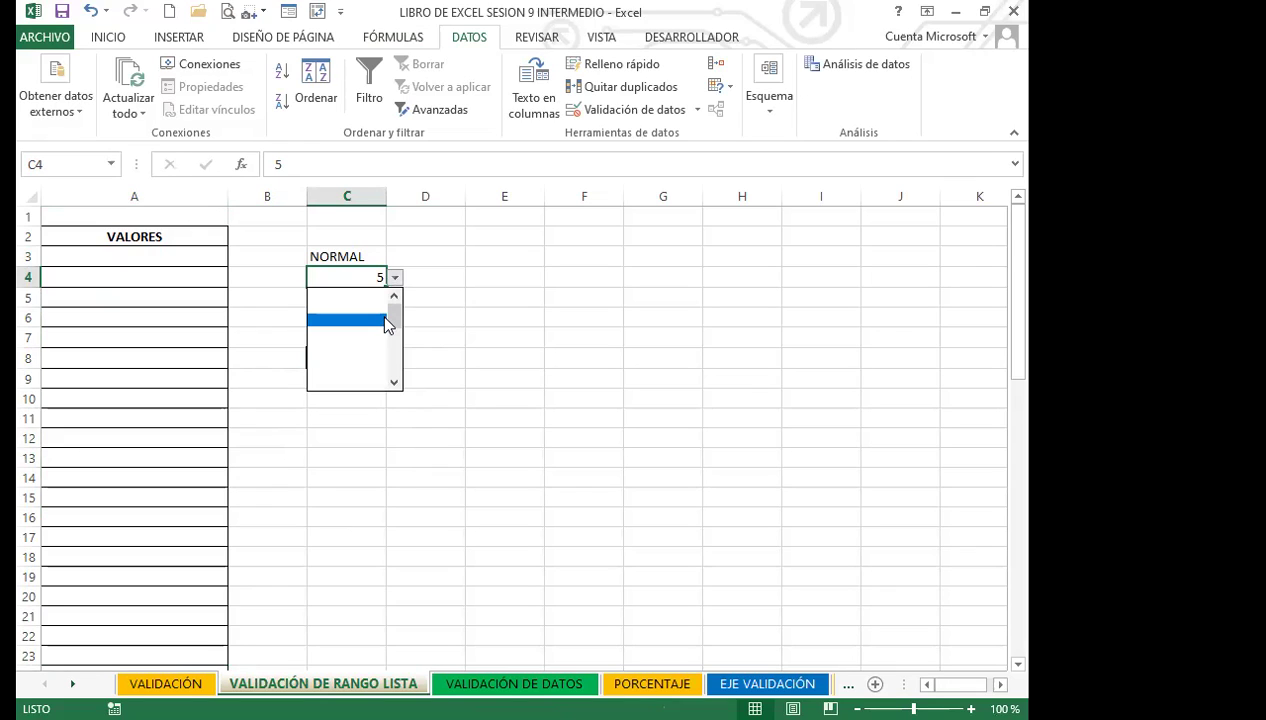
{"action": "left_click", "coordinate": [422, 315]}
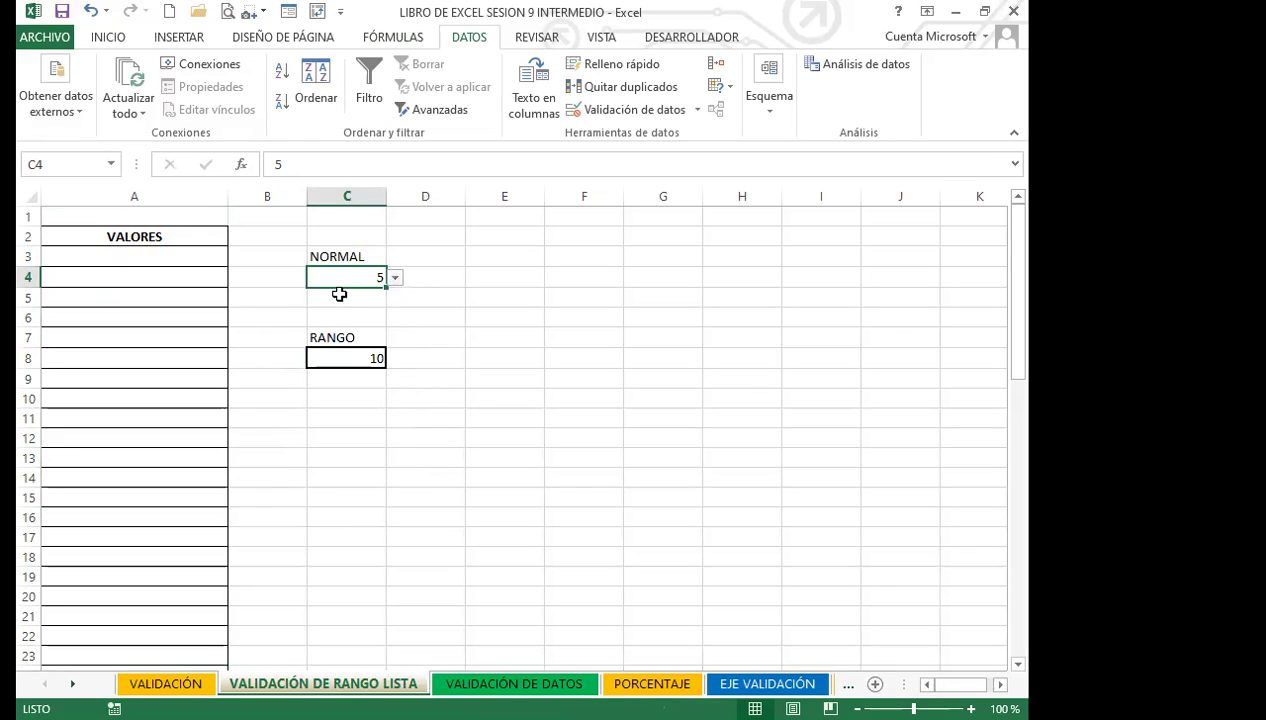
{"action": "left_click", "coordinate": [339, 361]}
{"action": "left_click", "coordinate": [396, 358]}
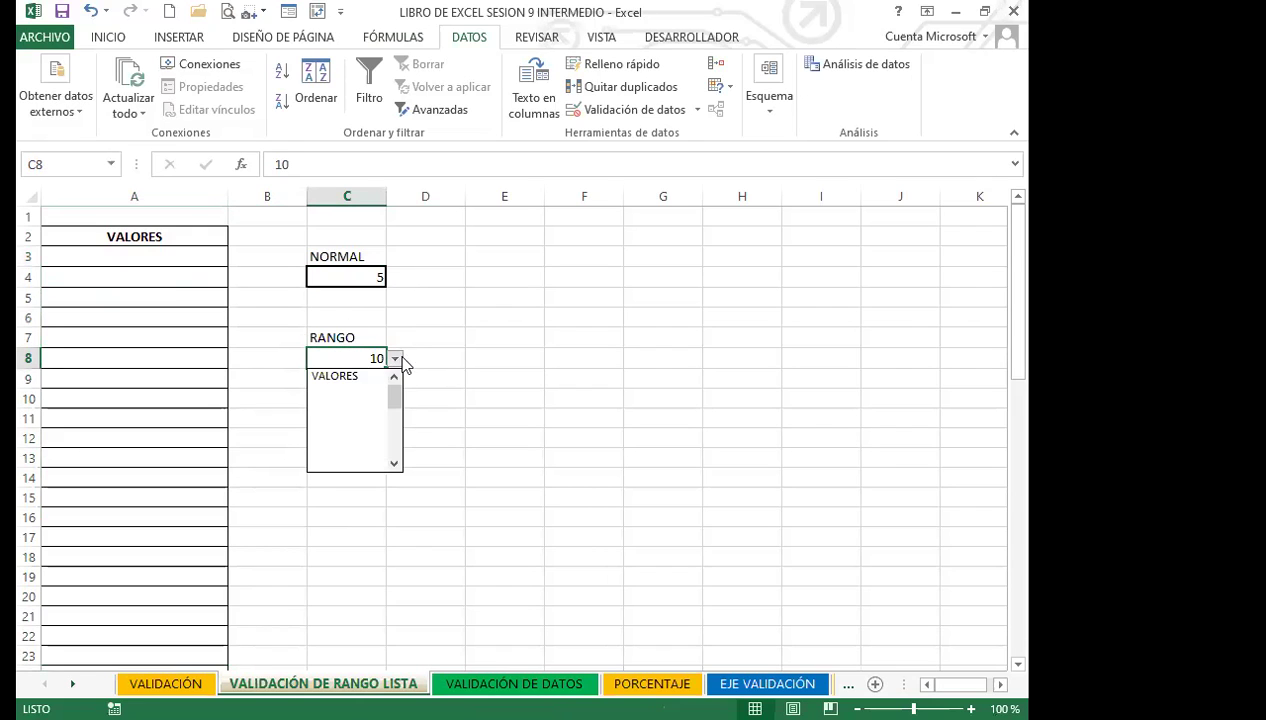
{"action": "left_click", "coordinate": [370, 391]}
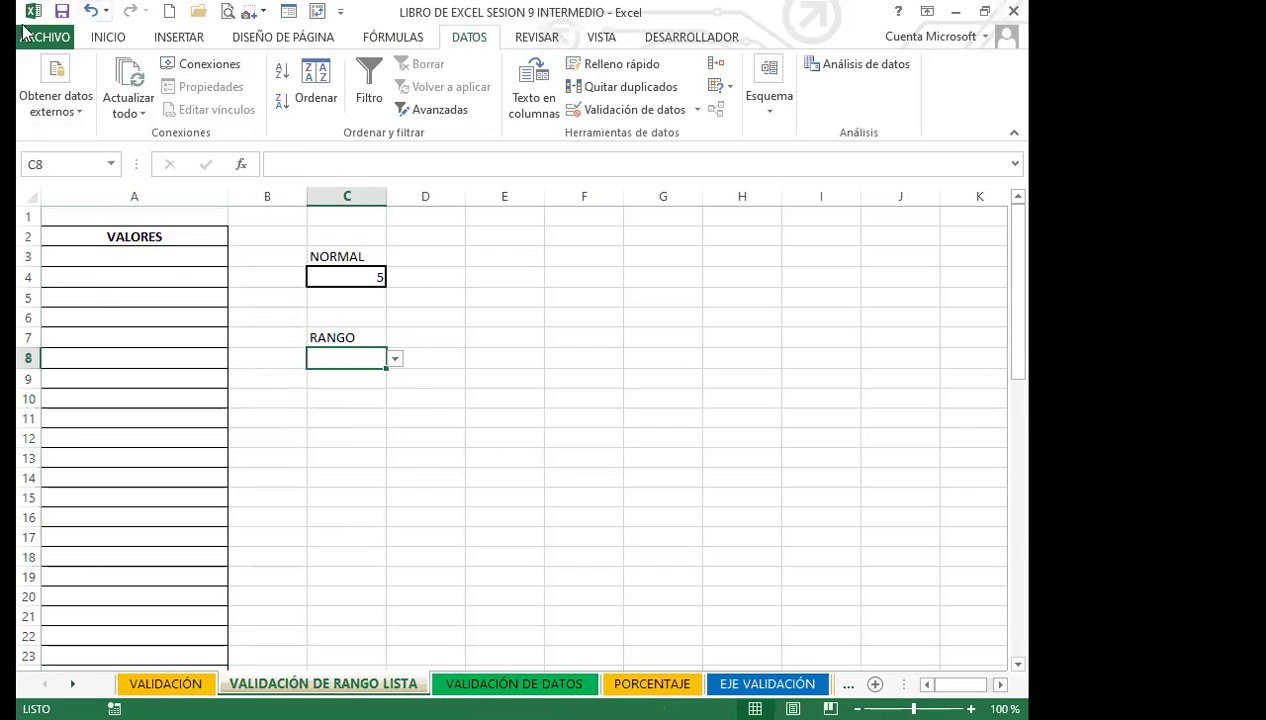
Undo the blank choice in C8 and the clearing of the VALORES numbers, and recheck the list of choices of C8.
{"action": "left_click", "coordinate": [91, 12]}
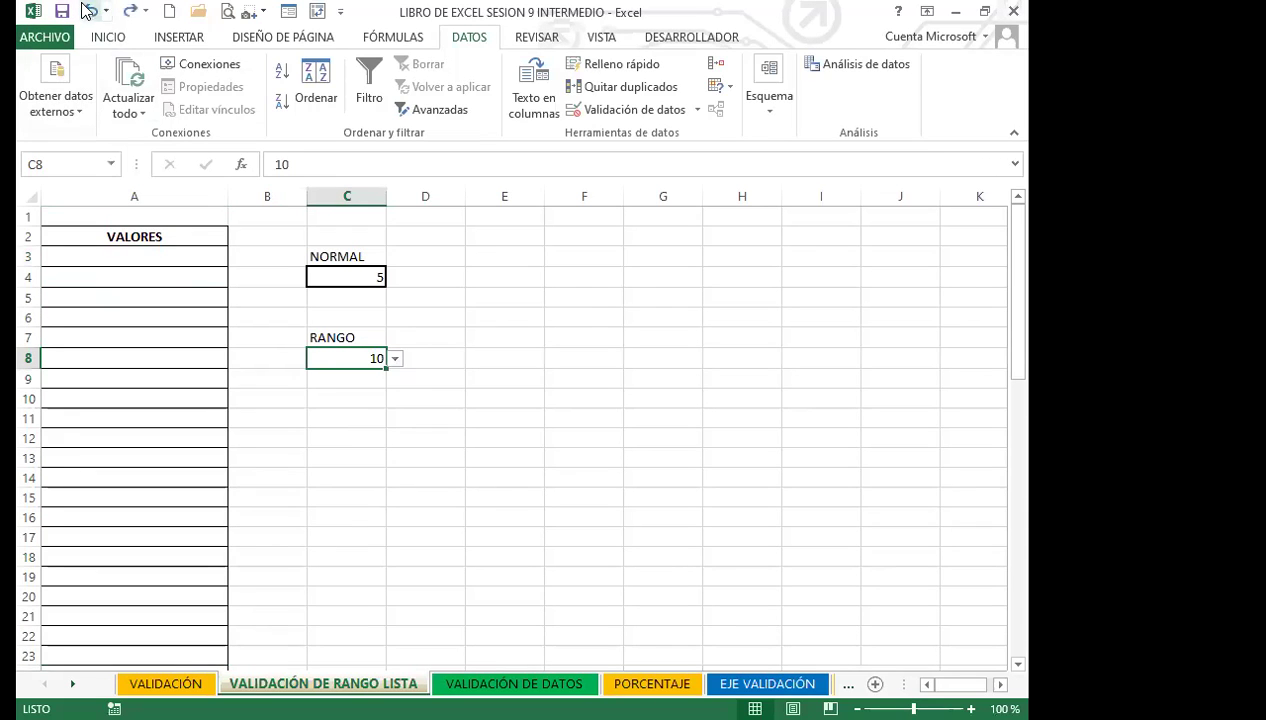
{"action": "left_click", "coordinate": [91, 12]}
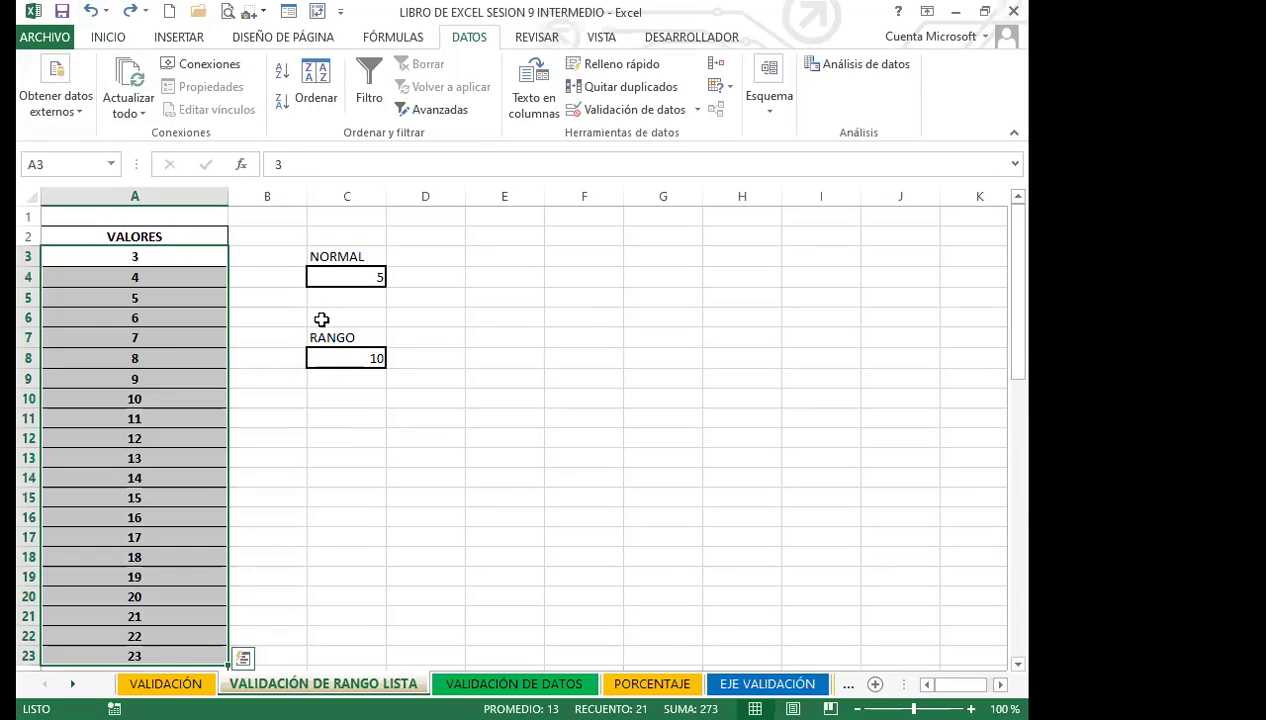
{"action": "left_click", "coordinate": [343, 358]}
{"action": "left_click", "coordinate": [396, 358]}
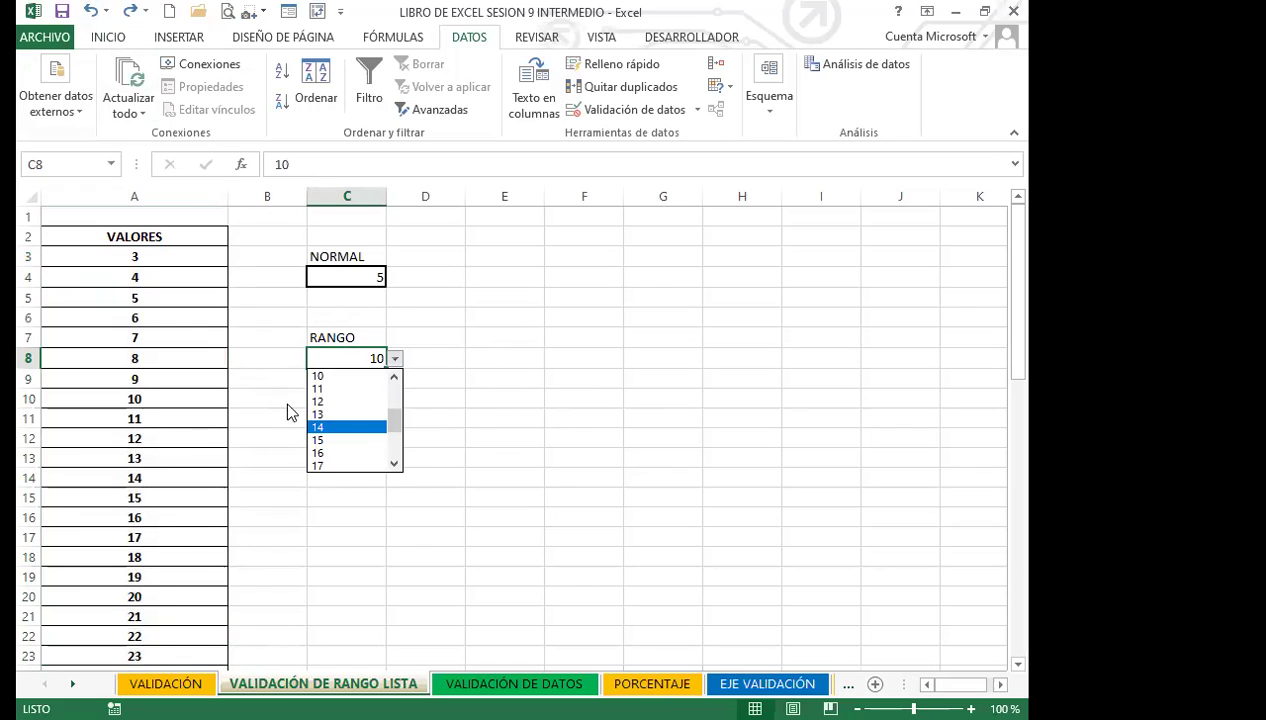
{"action": "left_click", "coordinate": [436, 319]}
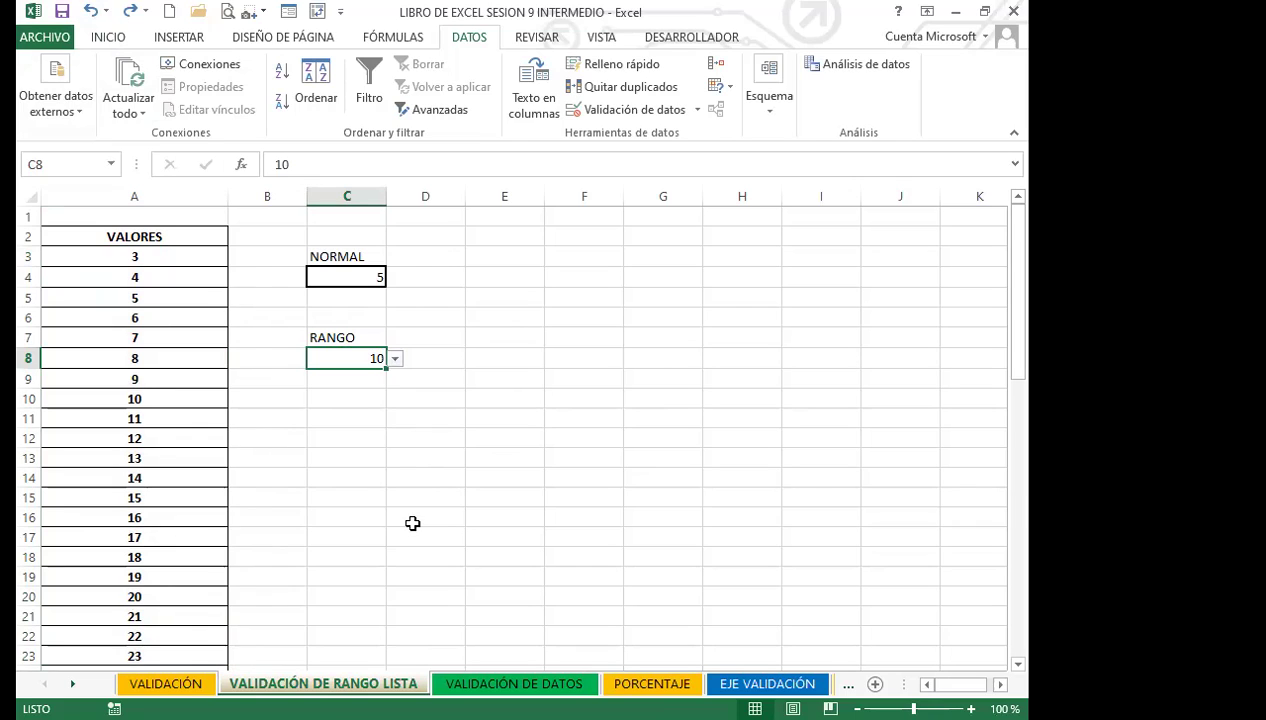
{"action": "left_click", "coordinate": [433, 446]}
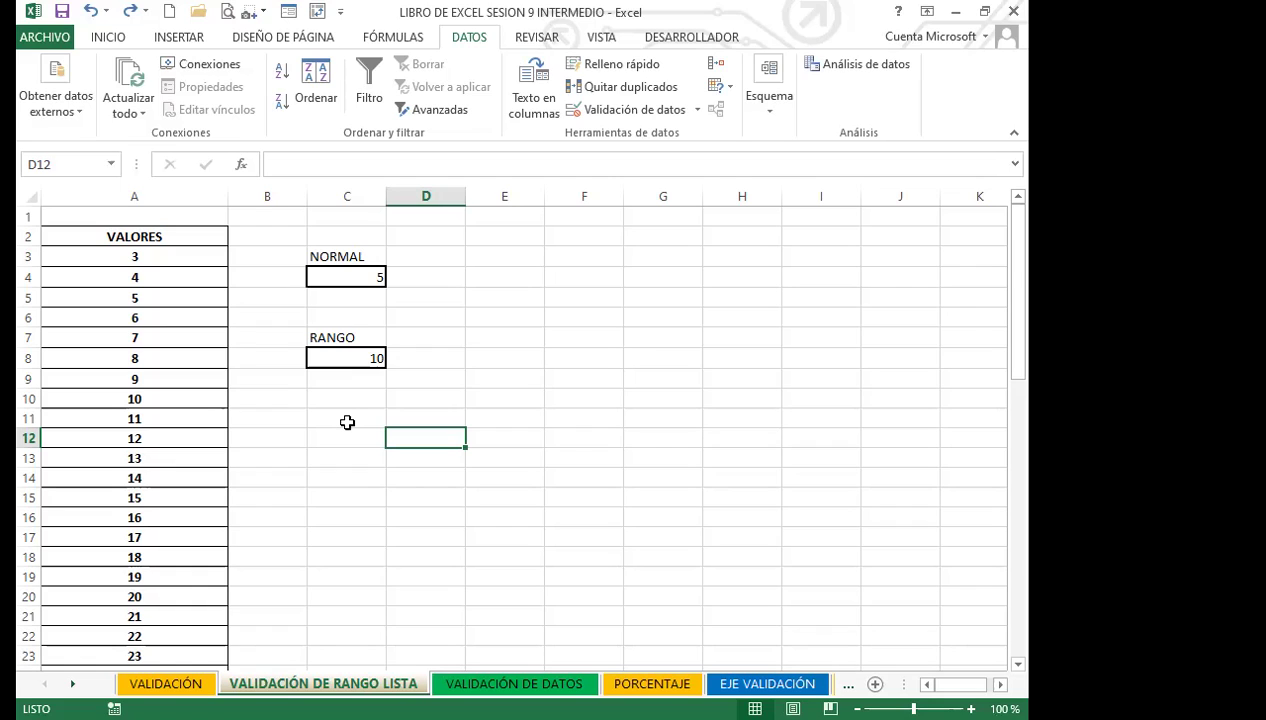
Fill the RANGO cell C8 with its list validation down to C13 and check the list of choices of C11.
{"action": "left_click", "coordinate": [155, 356]}
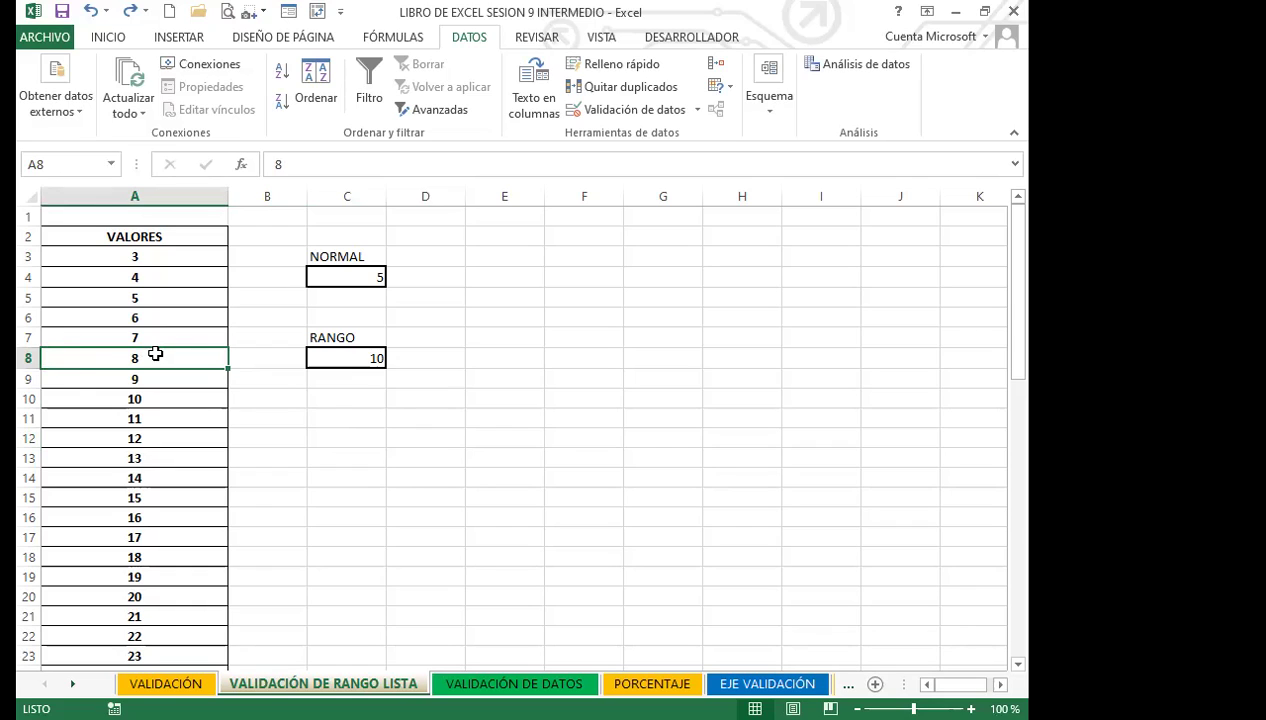
{"action": "left_click", "coordinate": [343, 357]}
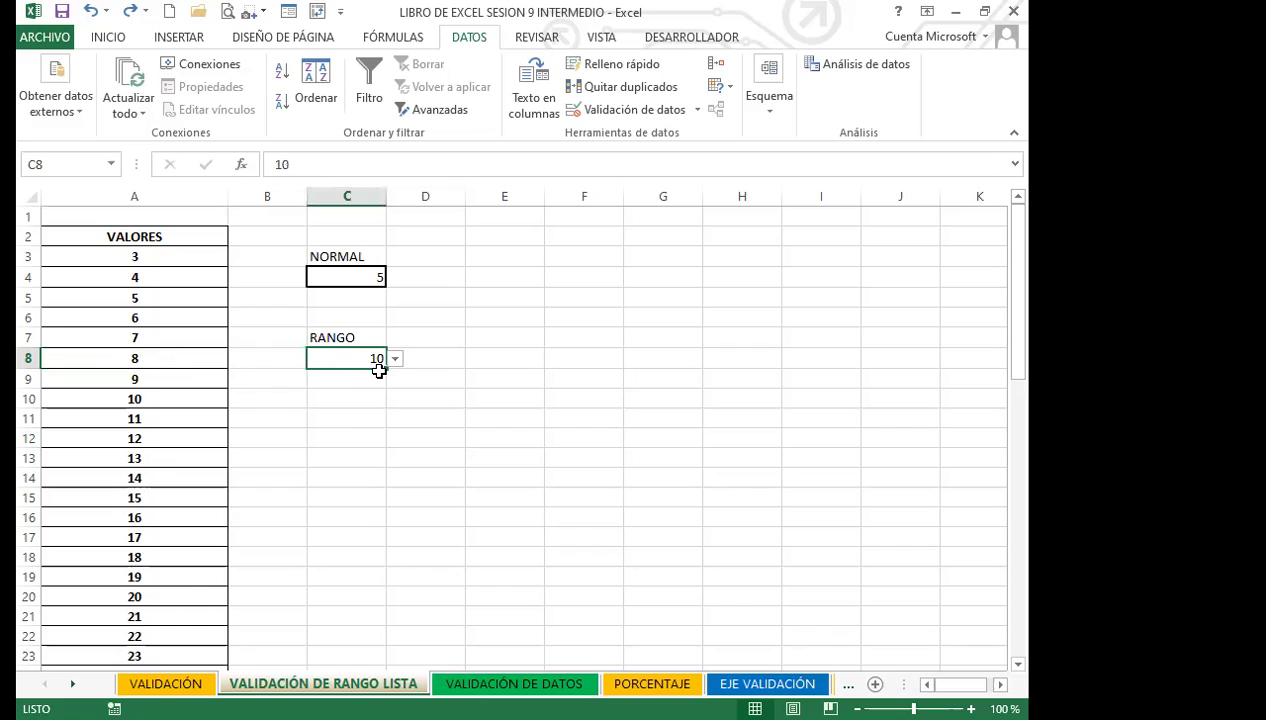
{"action": "left_click", "coordinate": [385, 369]}
{"action": "left_click_drag", "start_coordinate": [353, 381], "coordinate": [379, 461]}
{"action": "left_click", "coordinate": [359, 398]}
{"action": "left_click", "coordinate": [335, 417]}
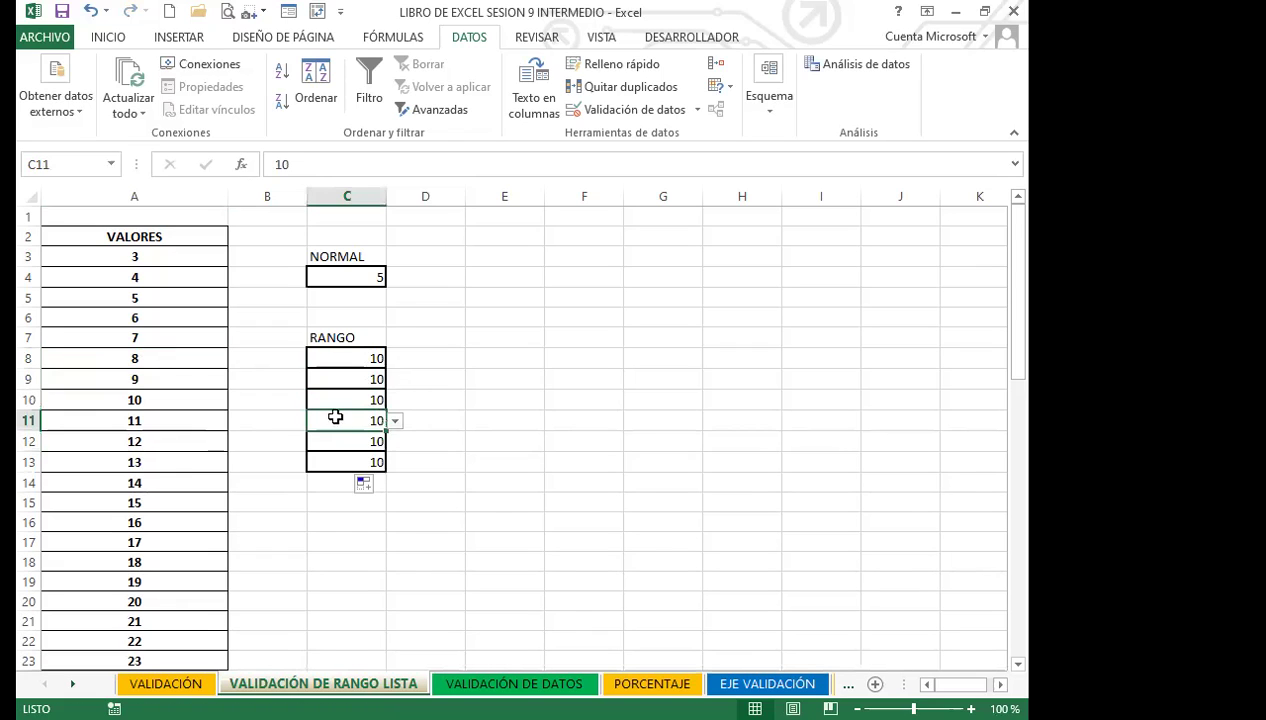
{"action": "left_click", "coordinate": [395, 421]}
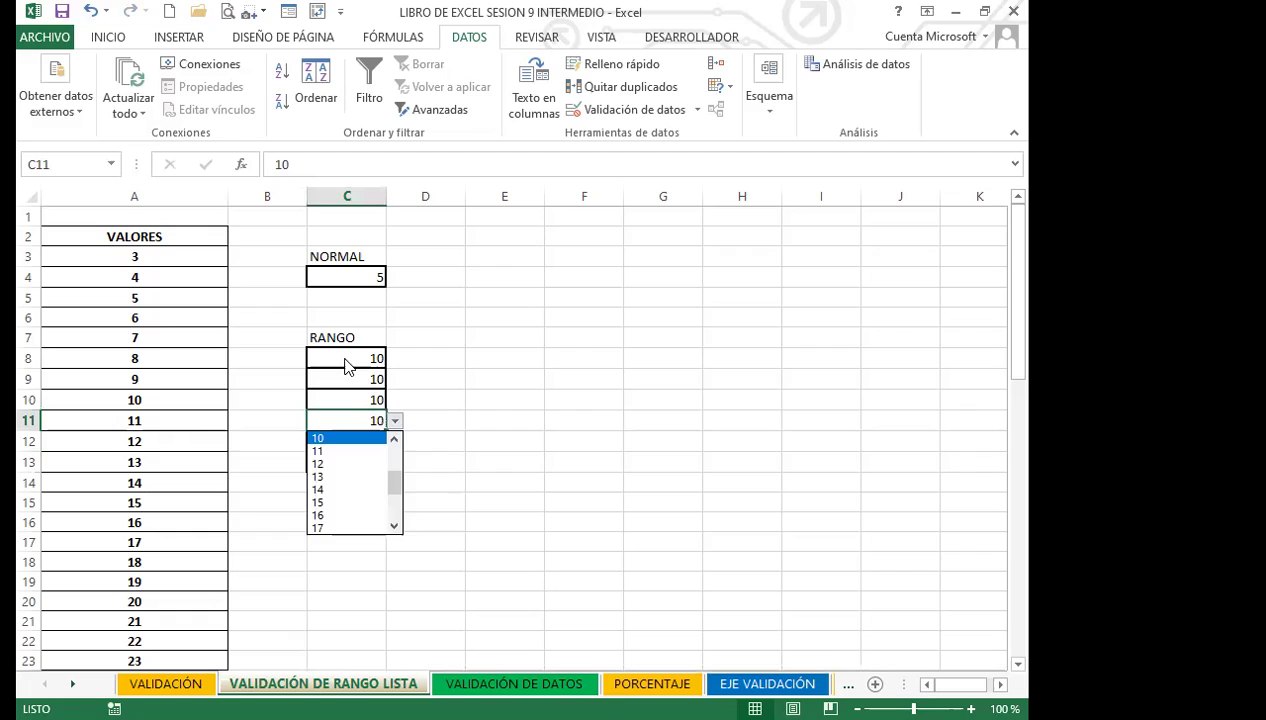
{"action": "key", "text": "Escape"}
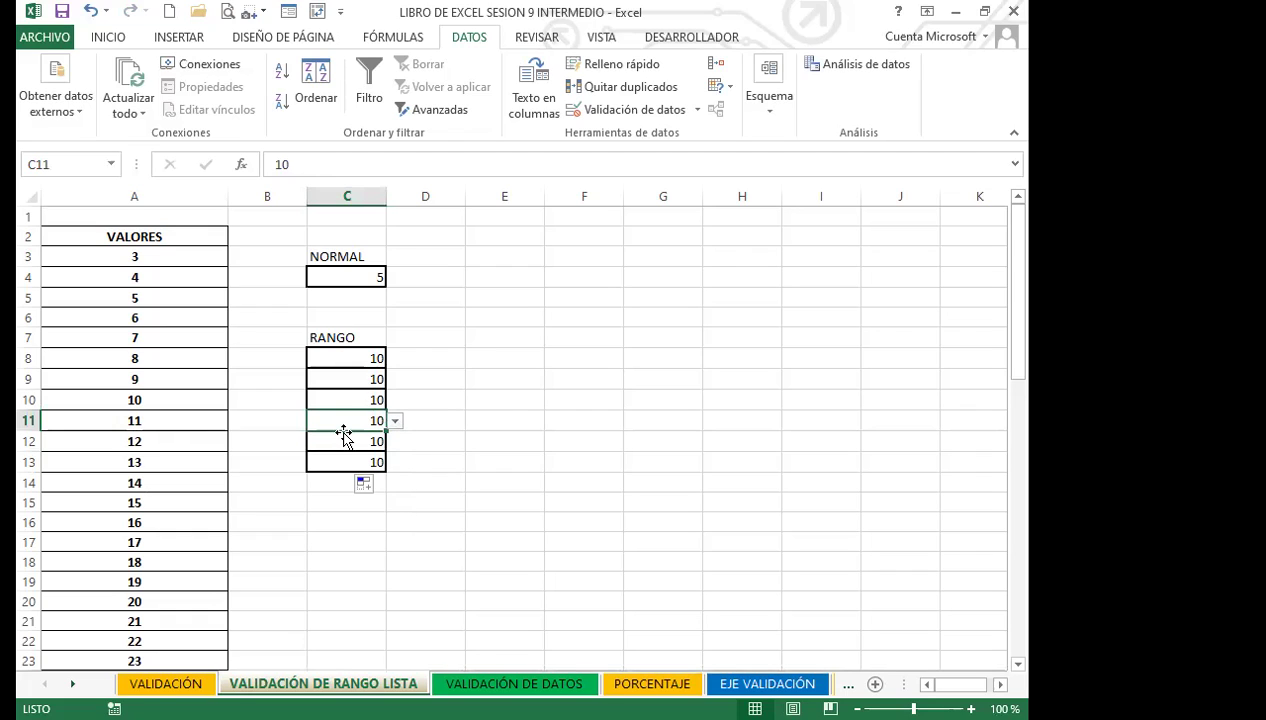
Choose 13 from the drop-down list of cell C10.
{"action": "left_click", "coordinate": [350, 360]}
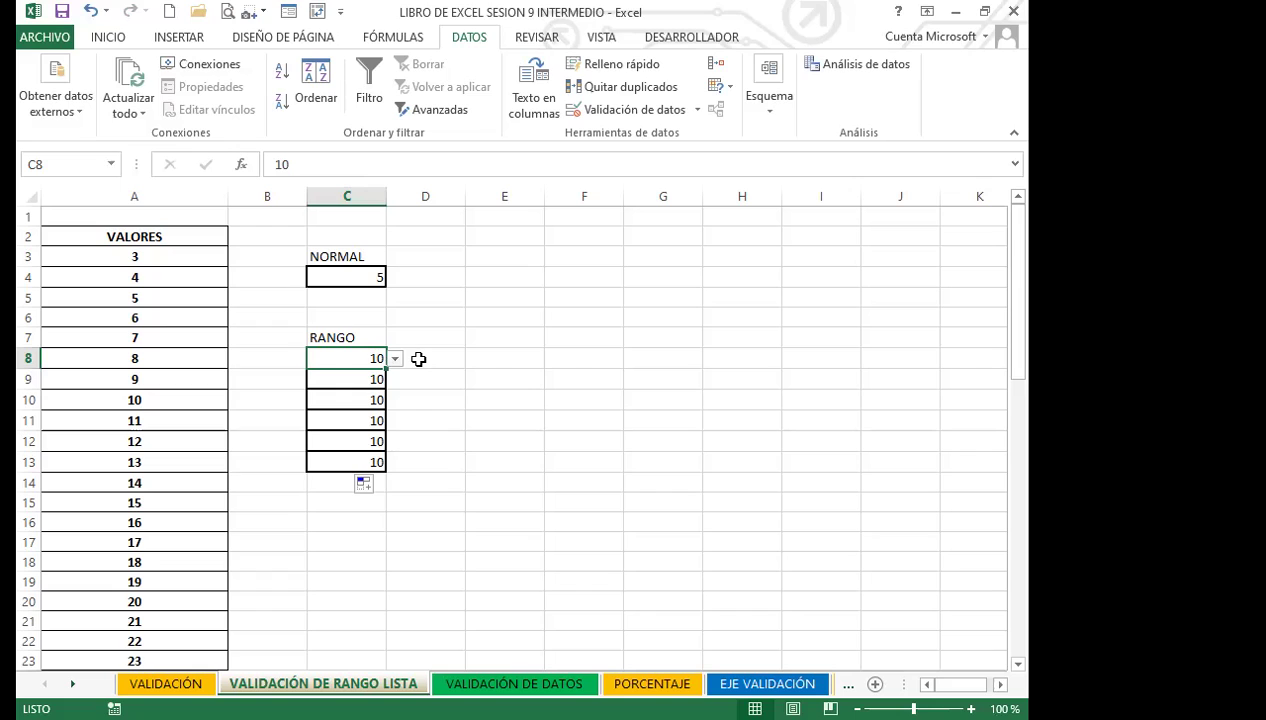
{"action": "left_click", "coordinate": [351, 401]}
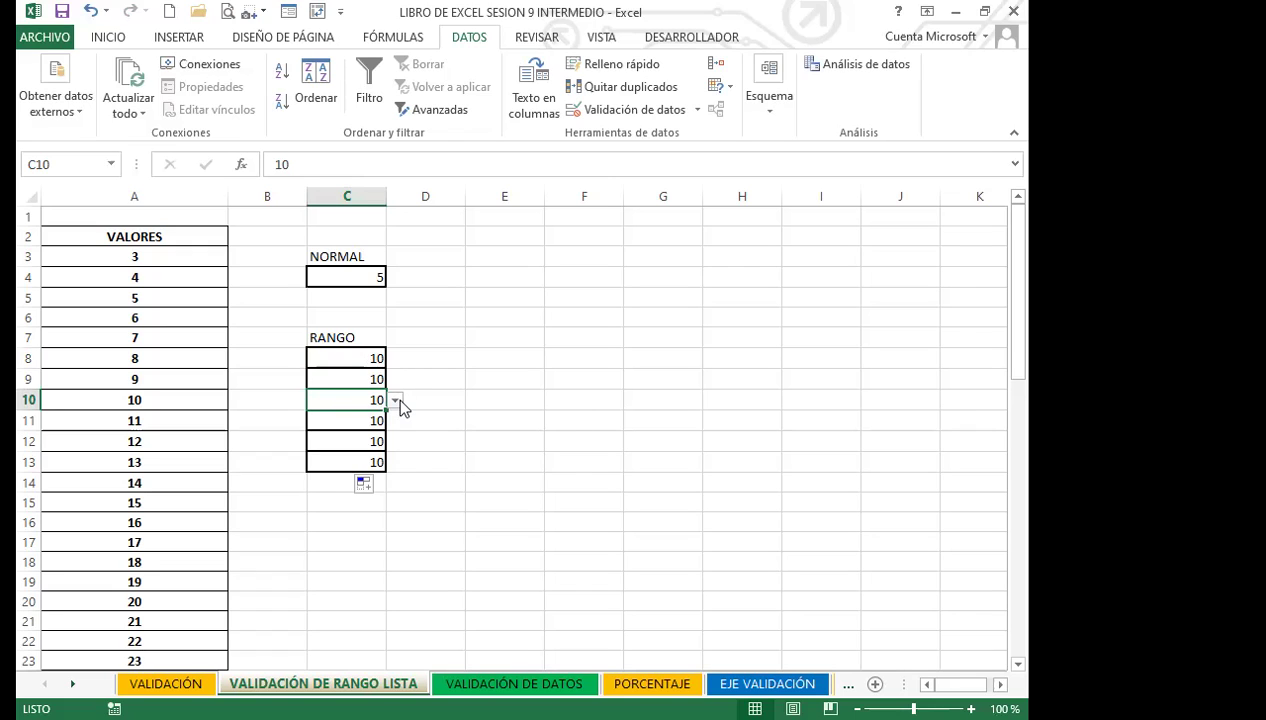
{"action": "left_click", "coordinate": [396, 401]}
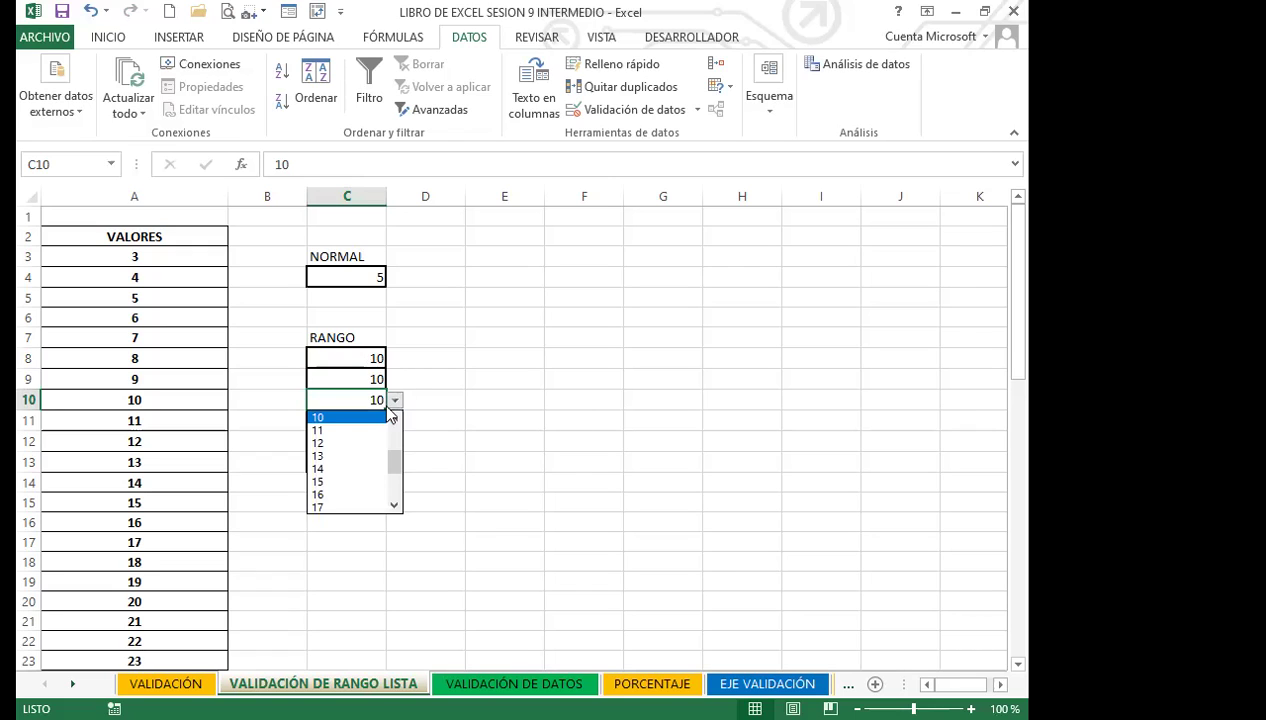
{"action": "left_click", "coordinate": [316, 456]}
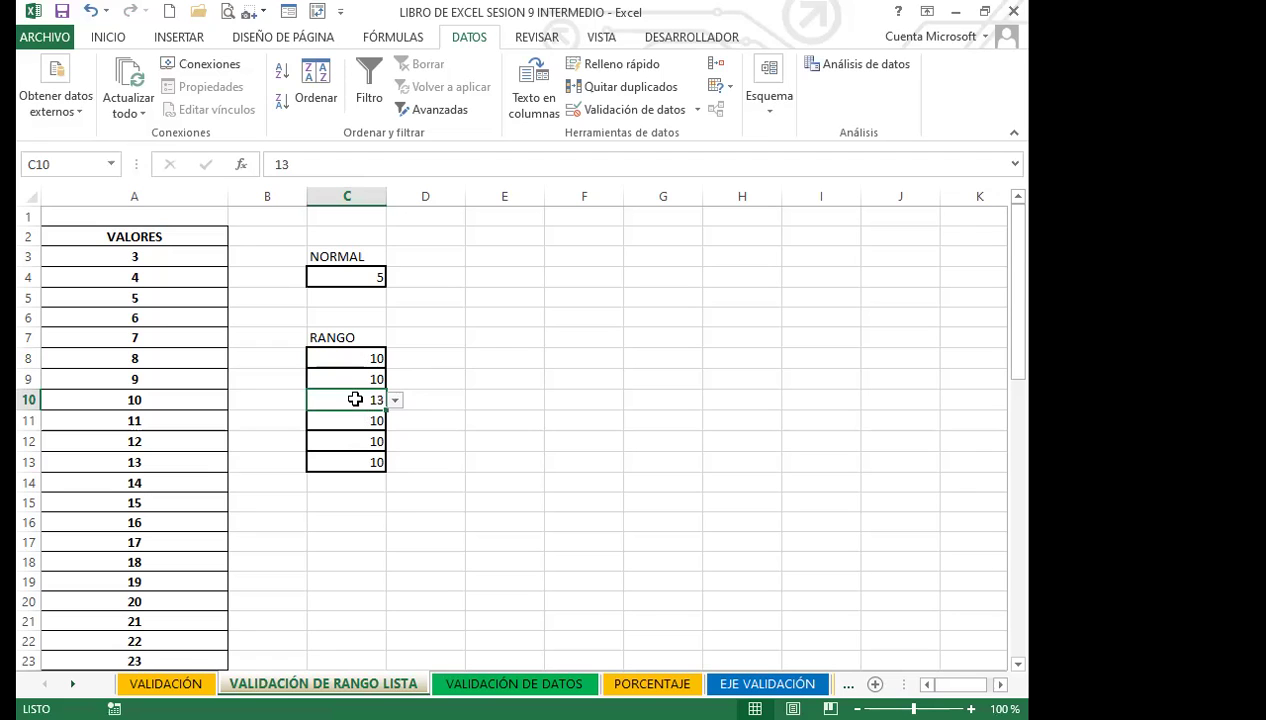
Try to enter 100 in cell C10 to test its list validation, and dismiss the alert.
{"action": "type", "text": "100"}
{"action": "key", "text": "Return"}
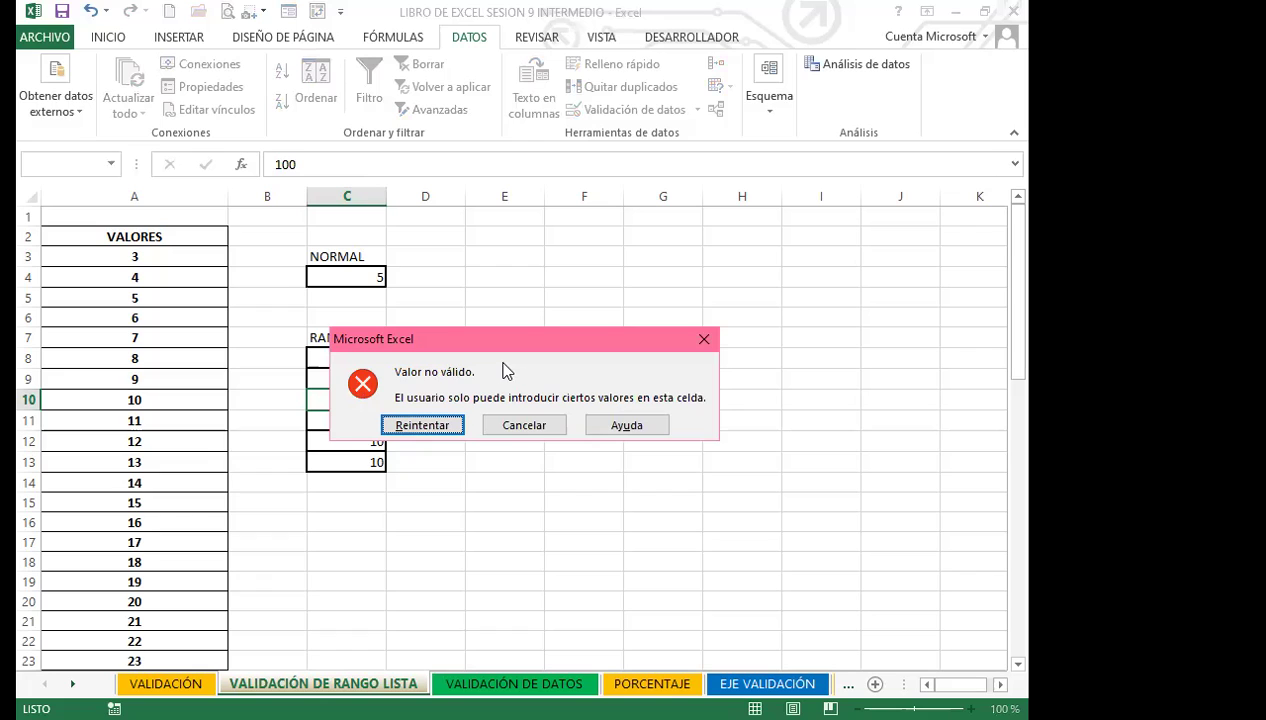
{"action": "left_click", "coordinate": [705, 338]}
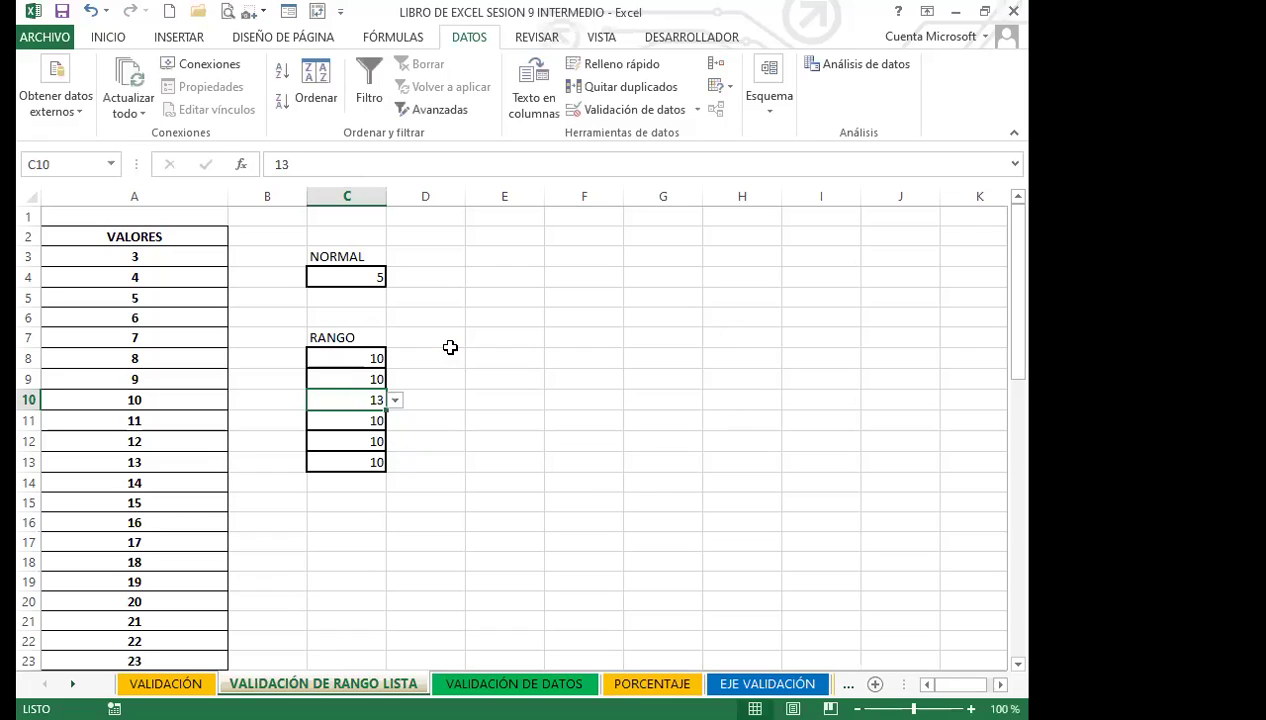
Examine the drop-down choices of the RANGO cells C10 and C8 without selecting another value.
{"action": "left_click", "coordinate": [396, 401]}
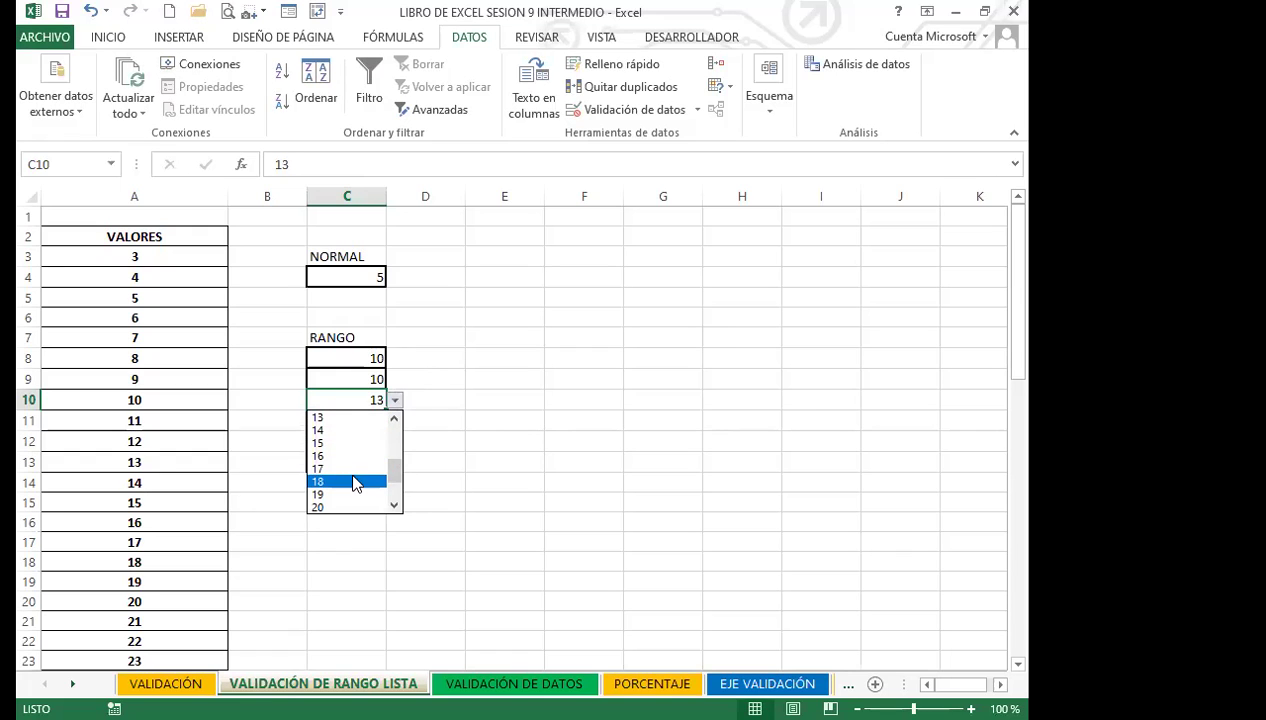
{"action": "left_click", "coordinate": [396, 401]}
{"action": "left_click", "coordinate": [365, 379]}
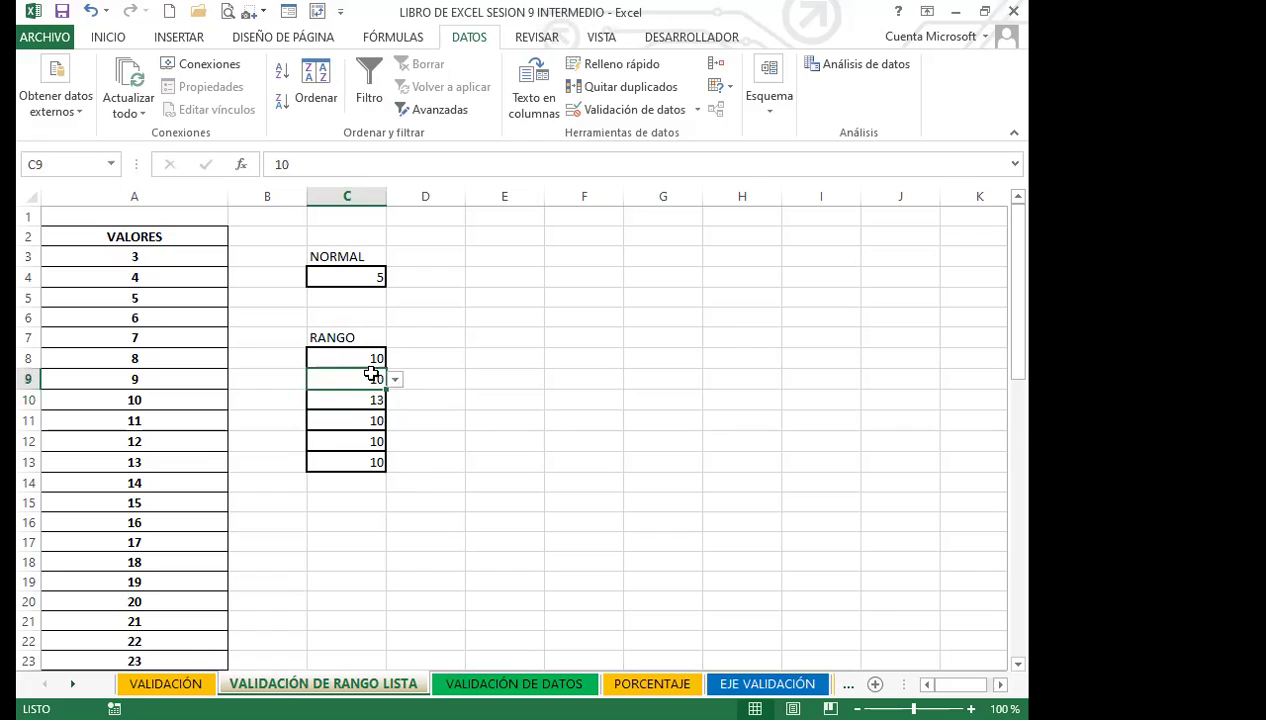
{"action": "left_click", "coordinate": [376, 359]}
{"action": "left_click", "coordinate": [396, 360]}
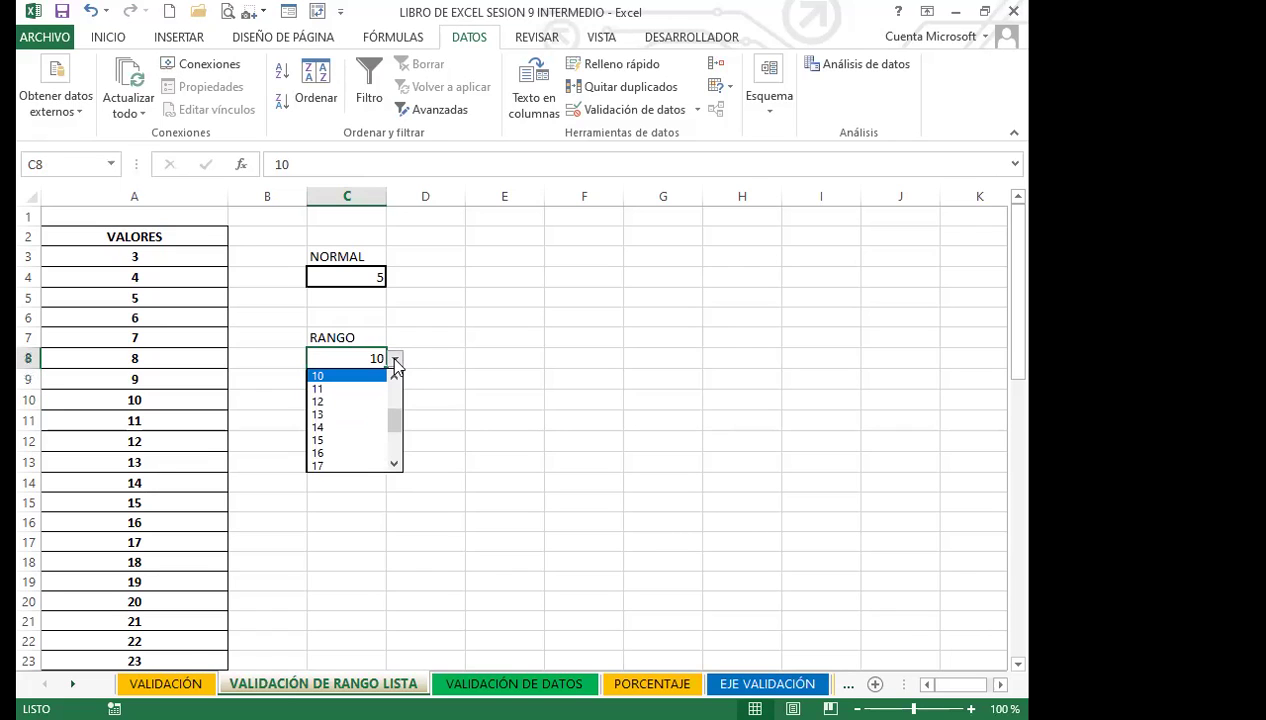
{"action": "left_click", "coordinate": [396, 395]}
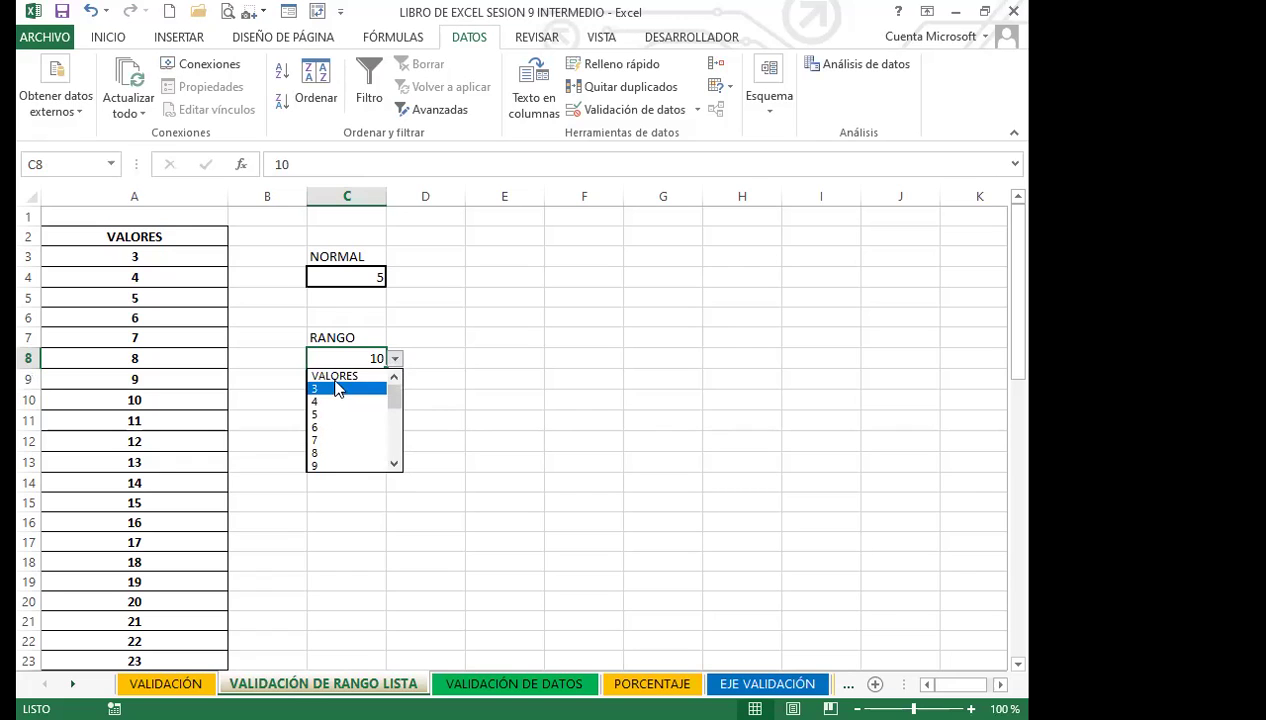
{"action": "left_click", "coordinate": [396, 362]}
{"action": "left_click", "coordinate": [397, 359]}
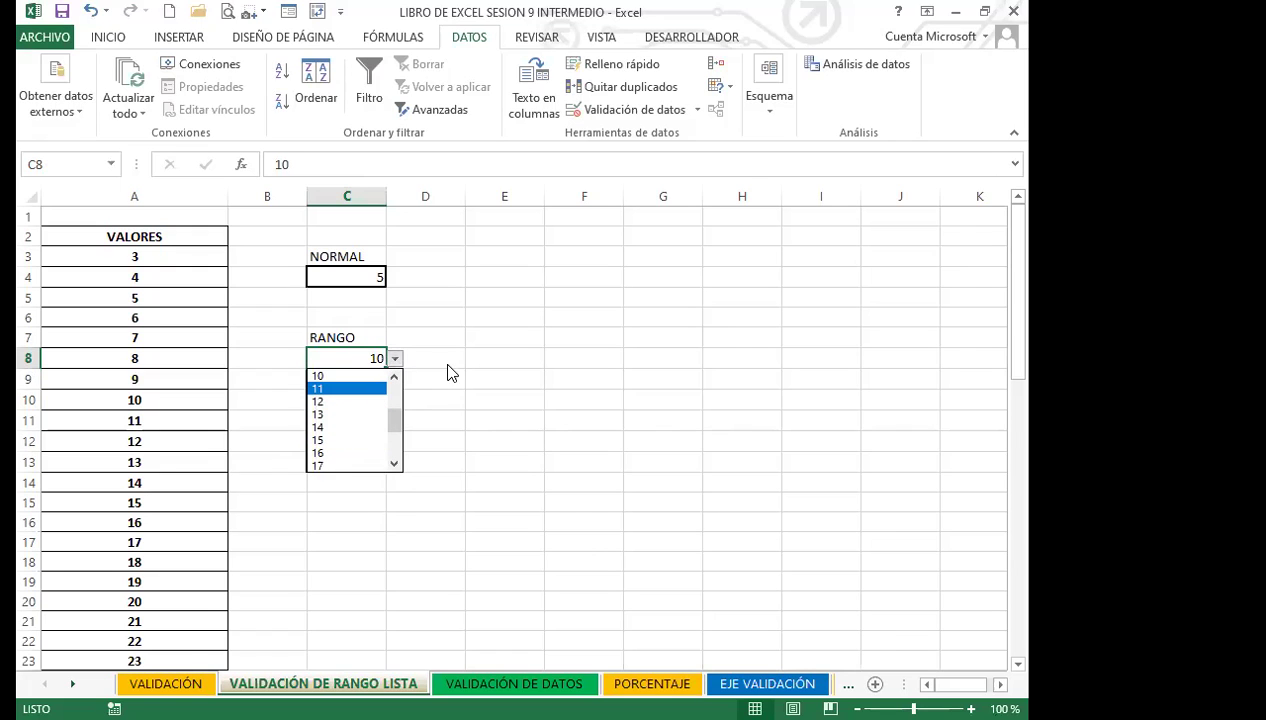
{"action": "key", "text": "Escape"}
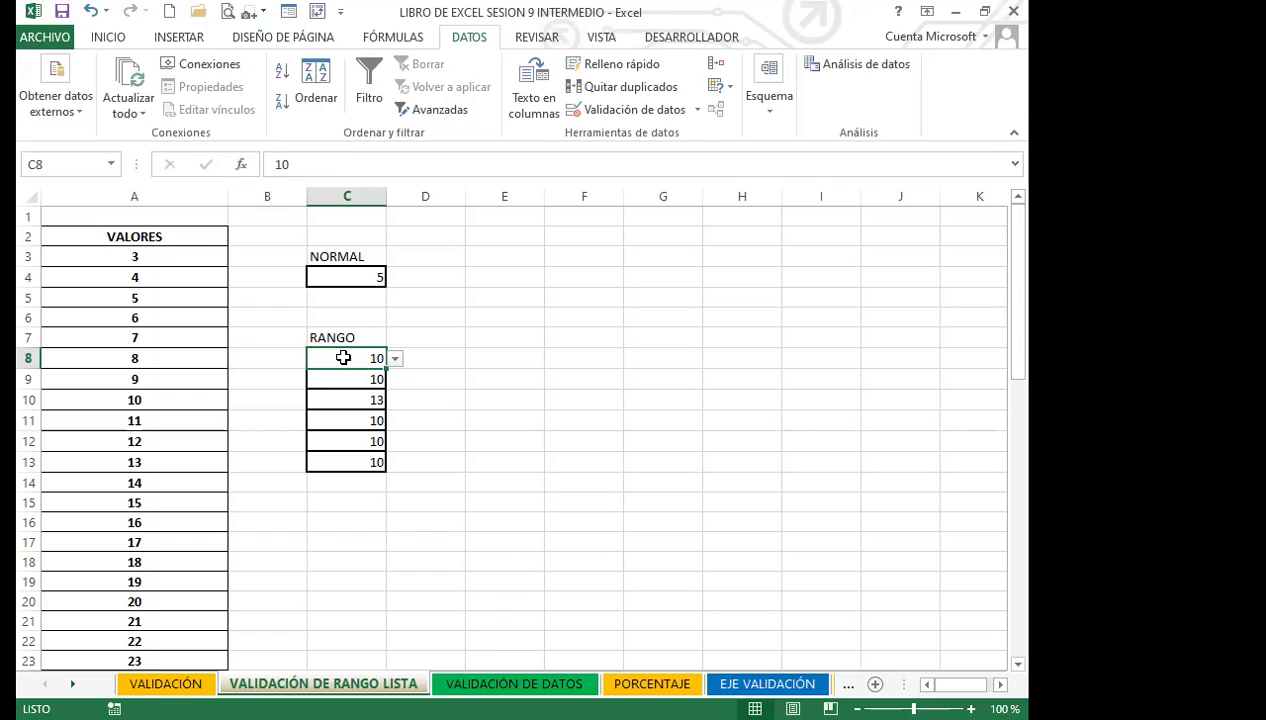
Try to enter 100 in the RANGO cell C8 to test its list validation, and dismiss the alert.
{"action": "type", "text": "100"}
{"action": "key", "text": "Return"}
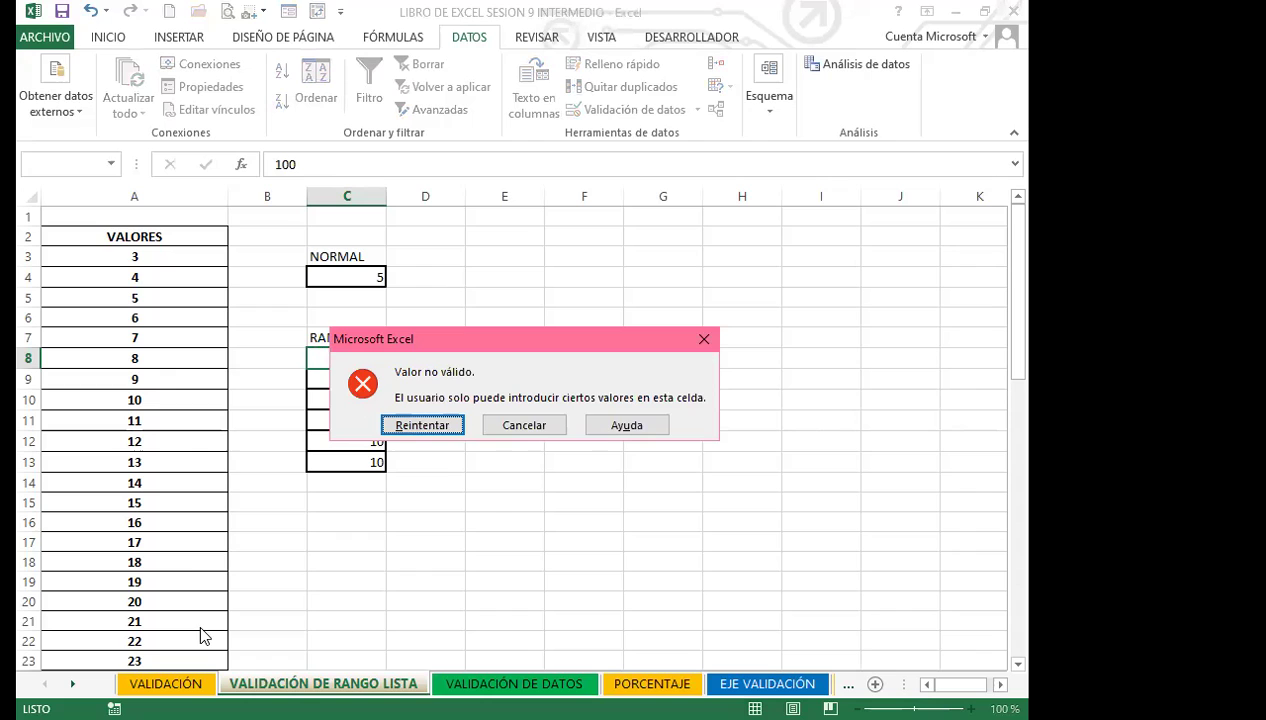
{"action": "left_click", "coordinate": [704, 339]}
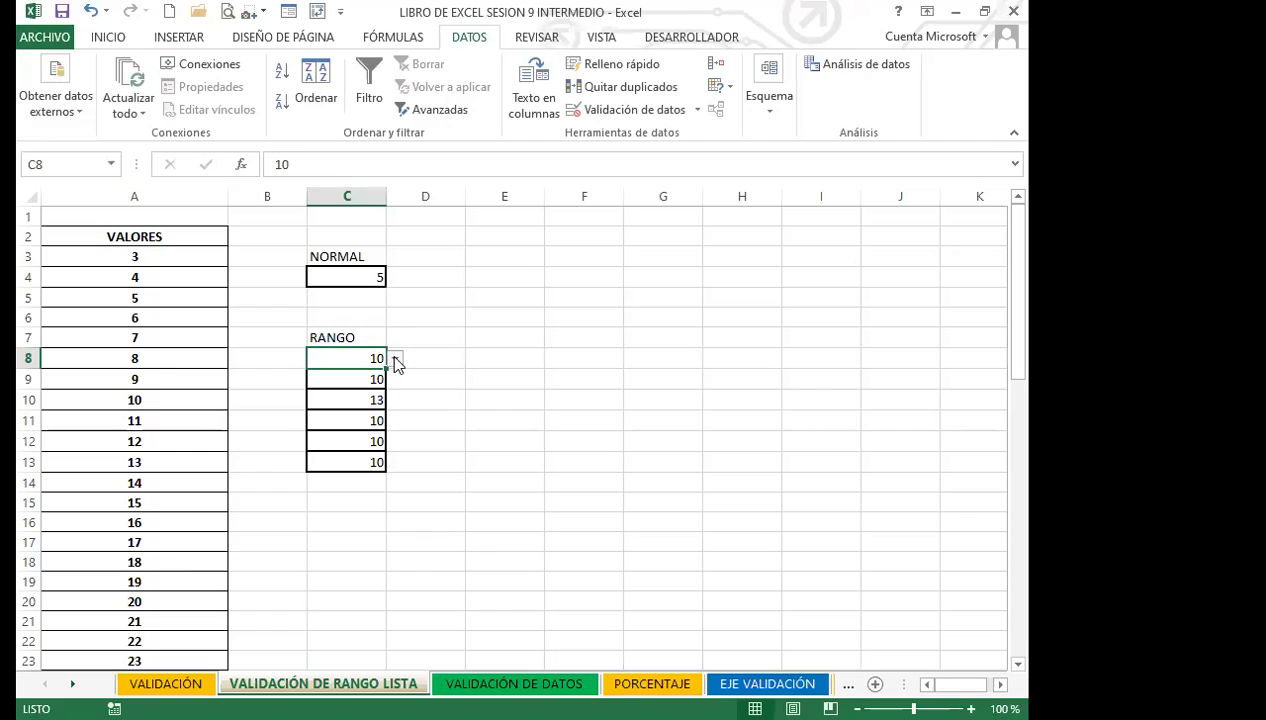
Choose 14 from the drop-down list of the RANGO cell C8.
{"action": "left_click", "coordinate": [395, 359]}
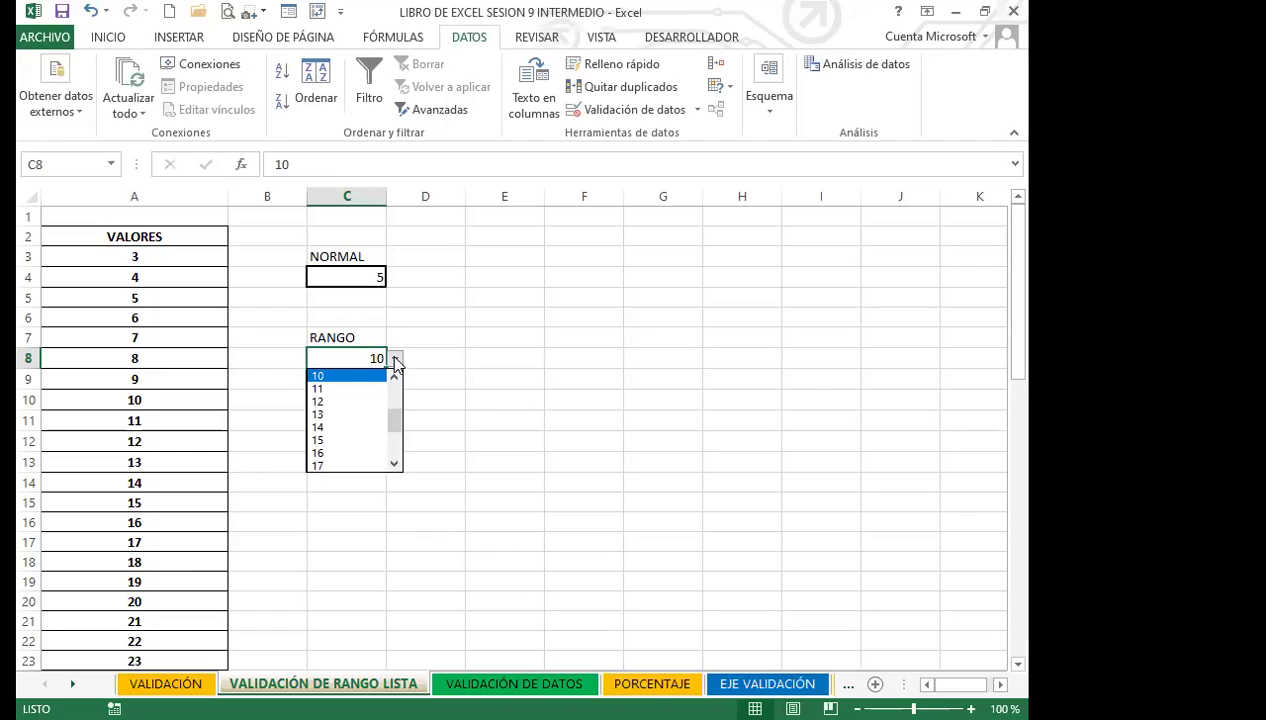
{"action": "left_click", "coordinate": [343, 362]}
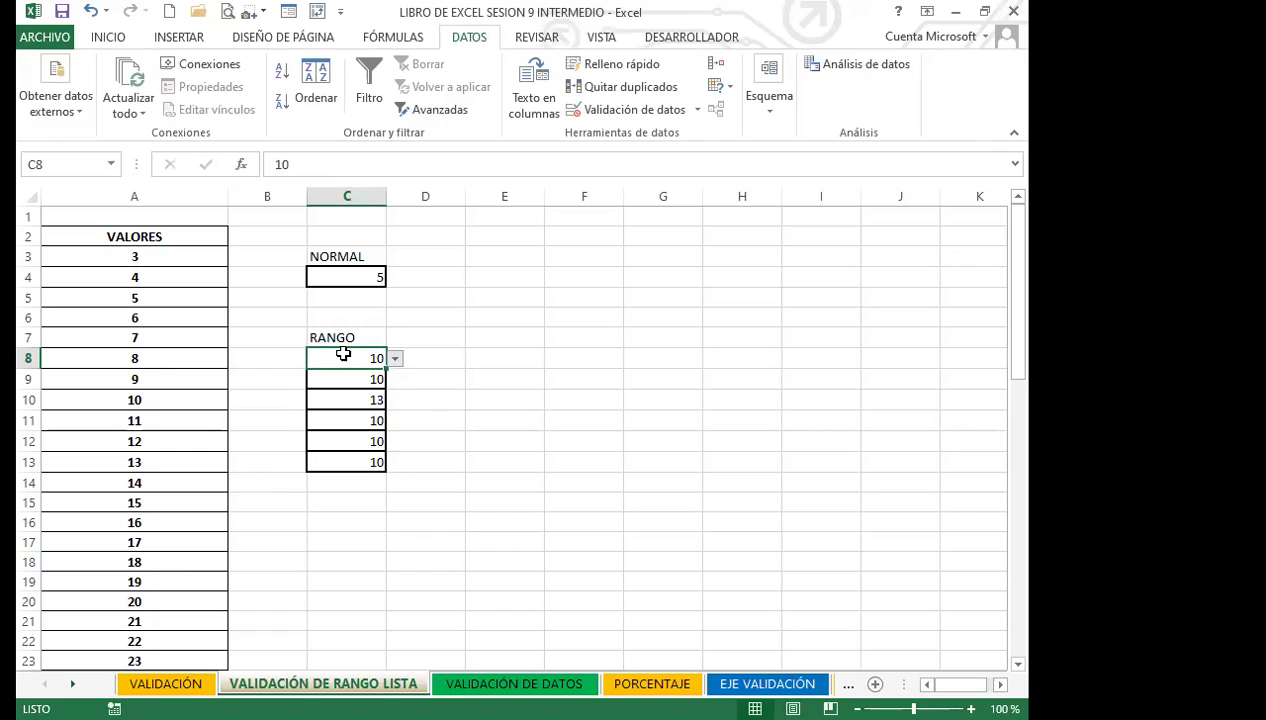
{"action": "left_click", "coordinate": [395, 361]}
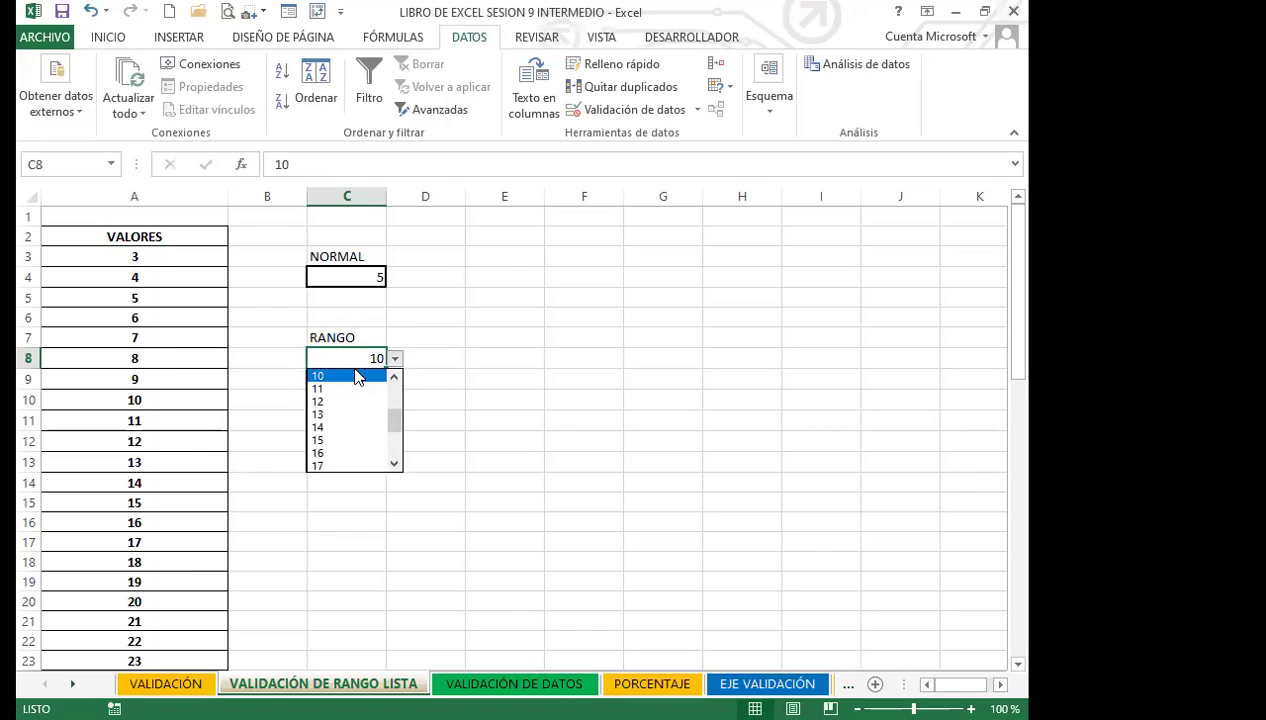
{"action": "left_click", "coordinate": [320, 427]}
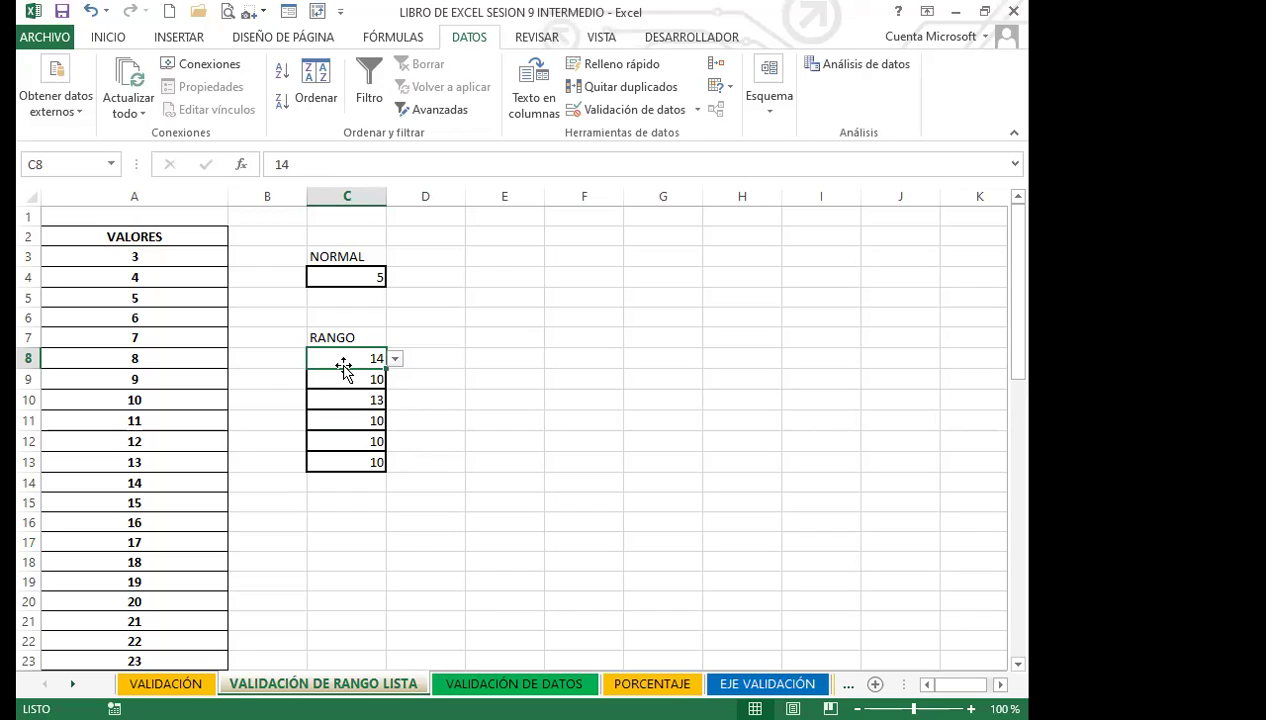
Examine the further drop-down choices of the RANGO cell C8 without selecting another value.
{"action": "left_click", "coordinate": [395, 359]}
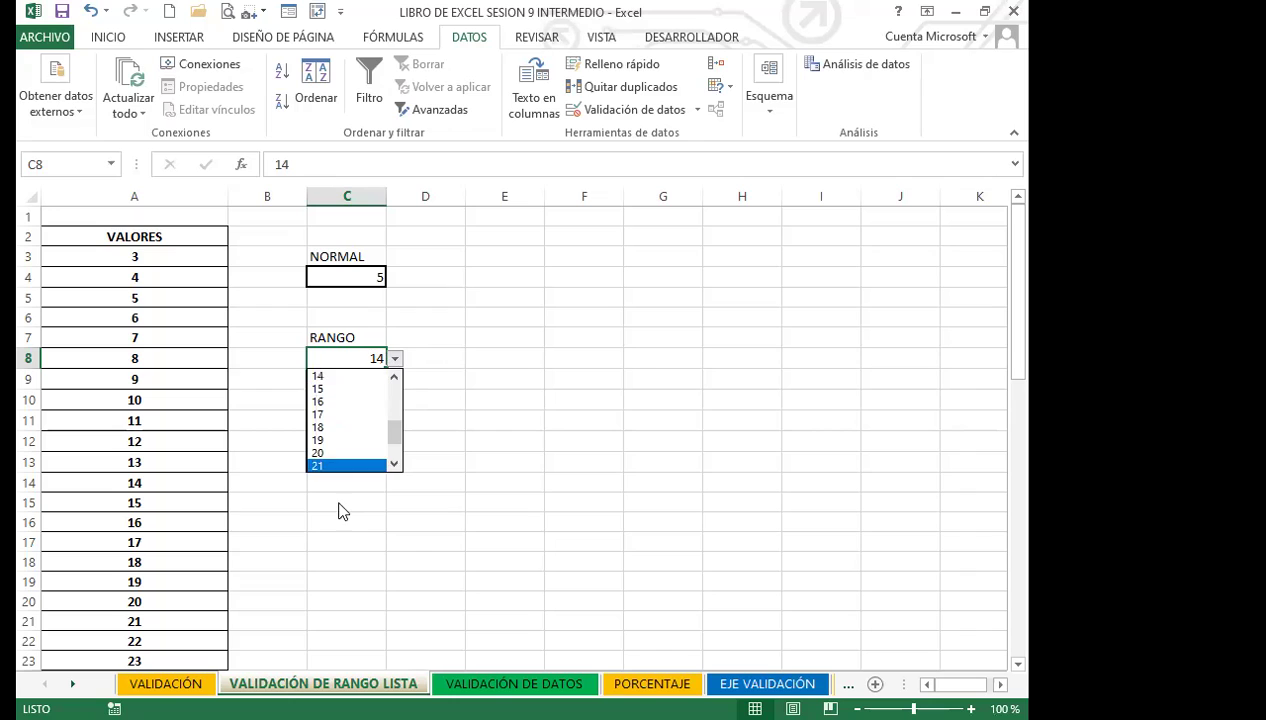
{"action": "mouse_move", "coordinate": [397, 432]}
{"action": "left_mouse_down"}
{"action": "mouse_move", "coordinate": [400, 451]}
{"action": "mouse_move", "coordinate": [404, 432]}
{"action": "left_mouse_up"}
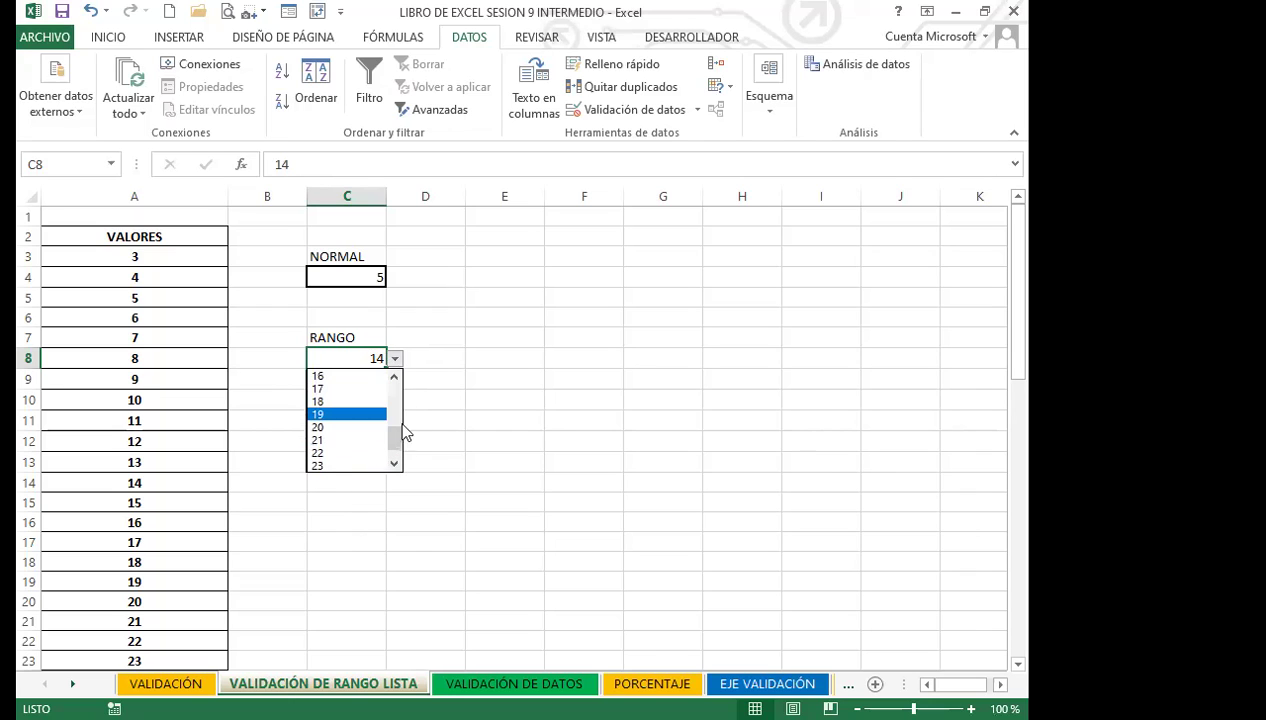
{"action": "left_click", "coordinate": [342, 357]}
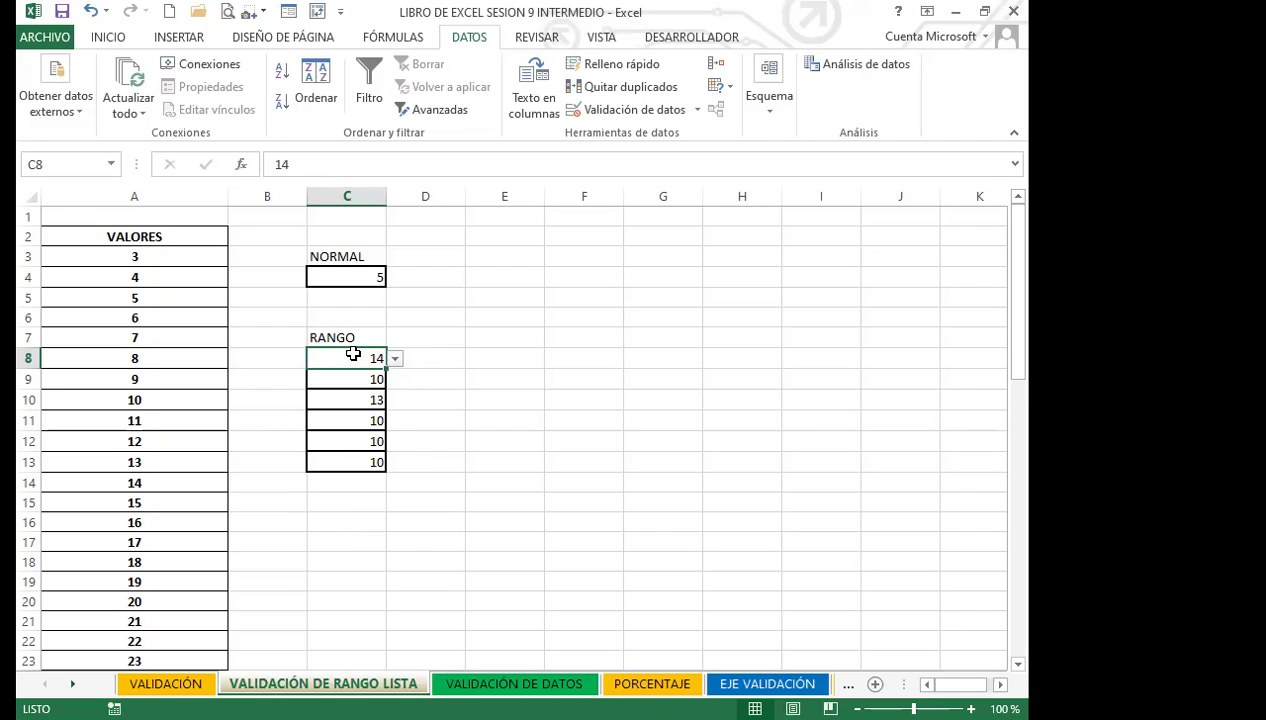
{"action": "left_click", "coordinate": [160, 316]}
{"action": "left_click", "coordinate": [344, 364]}
{"action": "left_click", "coordinate": [504, 462]}
Go to the VALIDACIÓN DE DATOS sheet and copy the EN PRODUCTO validation instructions in F2:H4.
{"action": "key", "text": "ctrl+Page_Down"}
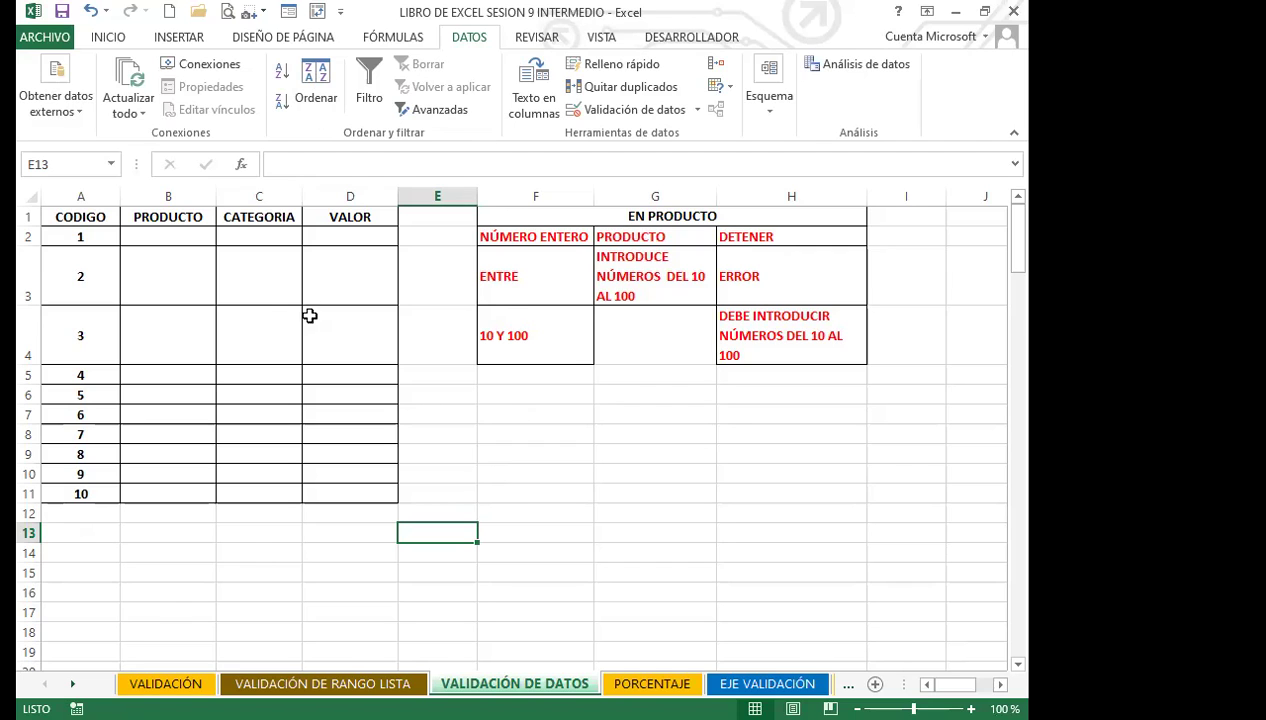
{"action": "left_click_drag", "start_coordinate": [509, 234], "coordinate": [788, 345]}
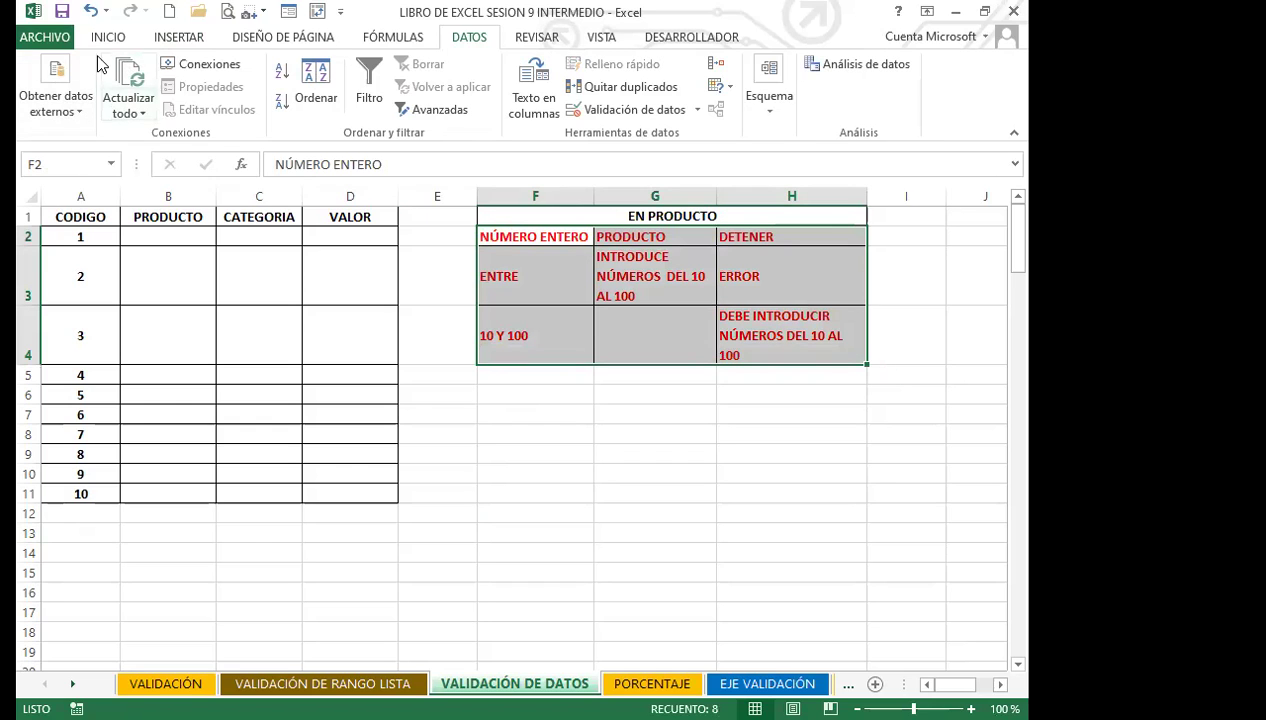
{"action": "left_click", "coordinate": [108, 37]}
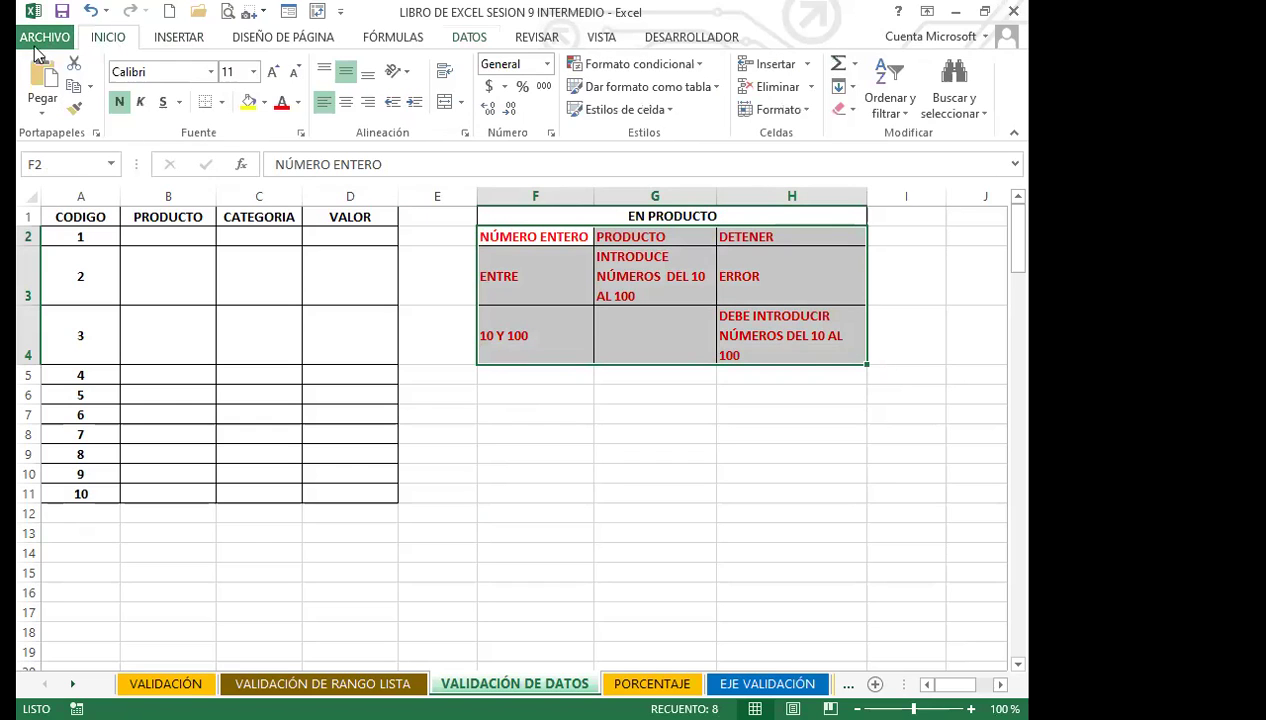
{"action": "left_click", "coordinate": [76, 87]}
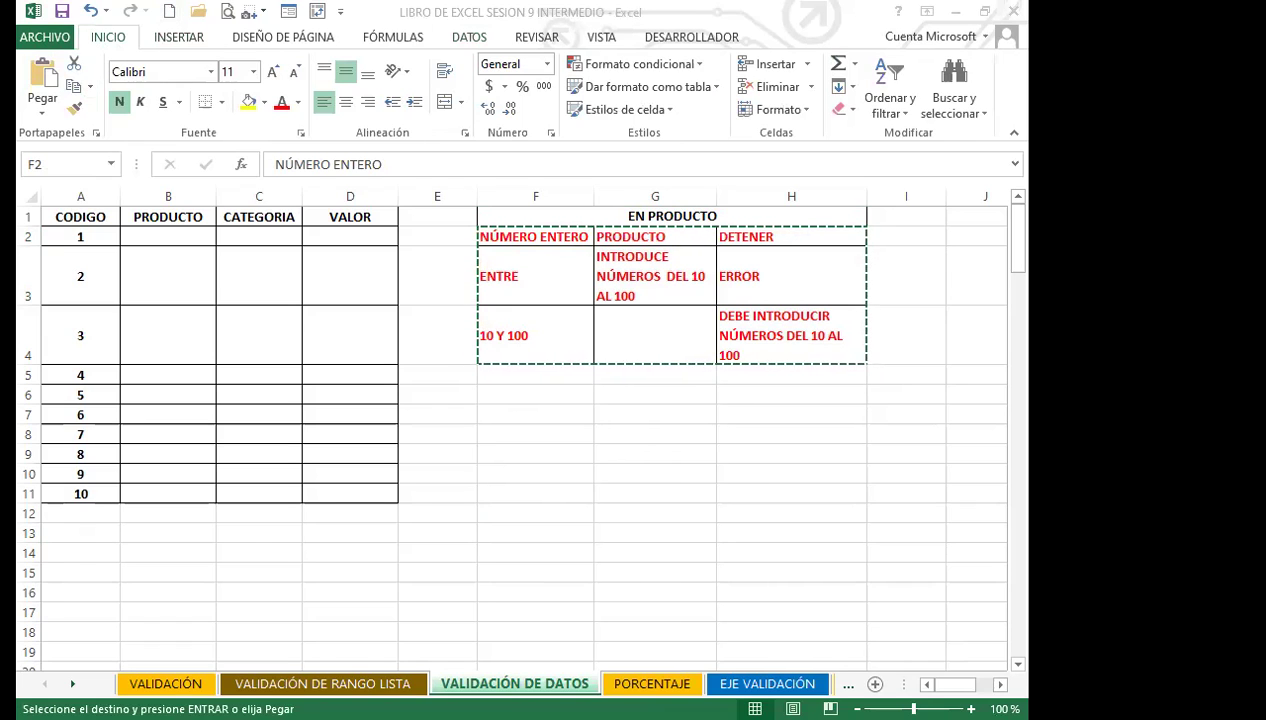
{"action": "left_click", "coordinate": [639, 438]}
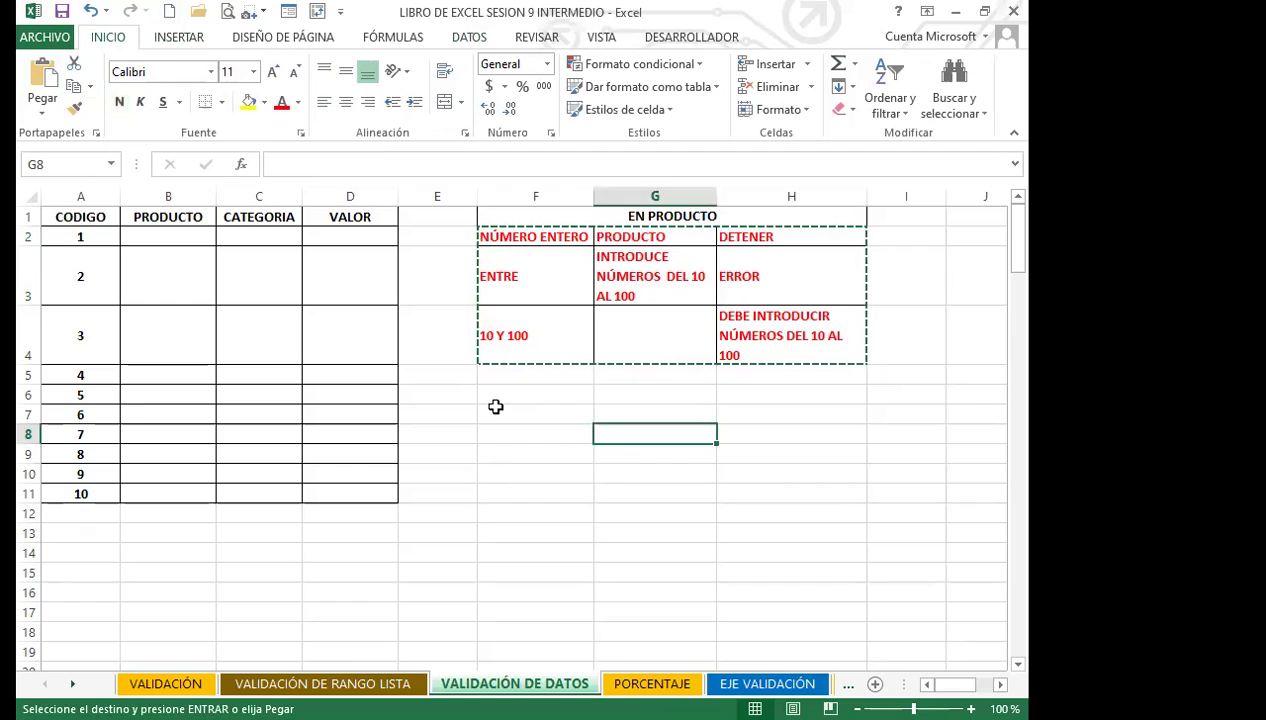
{"action": "left_click", "coordinate": [515, 414]}
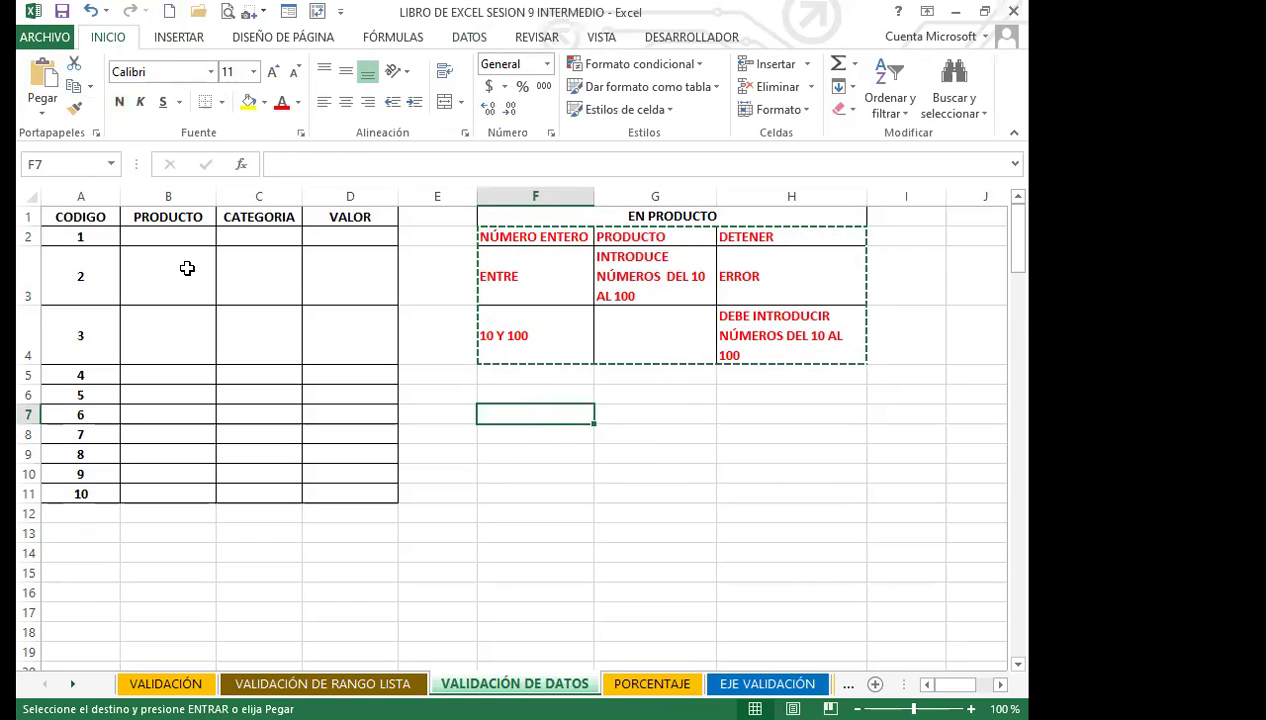
{"action": "key", "text": "Escape"}
Set the data validation of the PRODUCTO cells B2:B11 to whole numbers (Número entero) between 10 and 100.
{"action": "left_click_drag", "start_coordinate": [186, 234], "coordinate": [153, 490]}
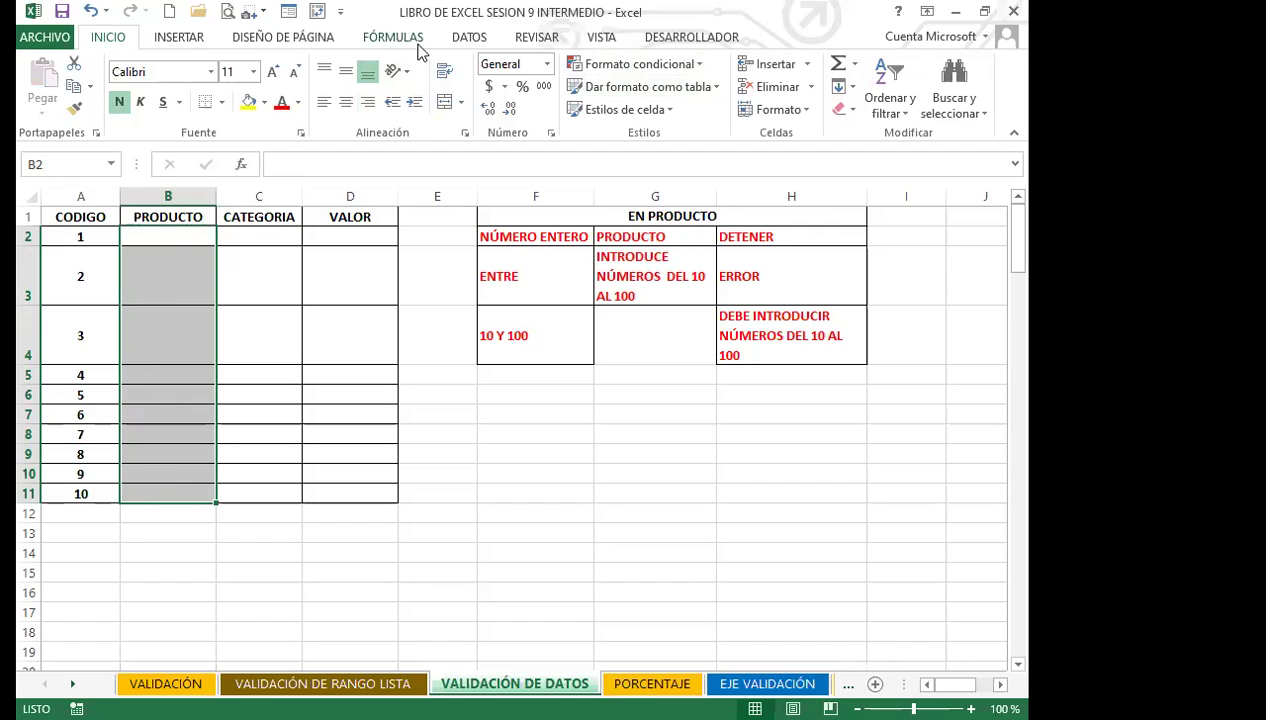
{"action": "left_click", "coordinate": [483, 40]}
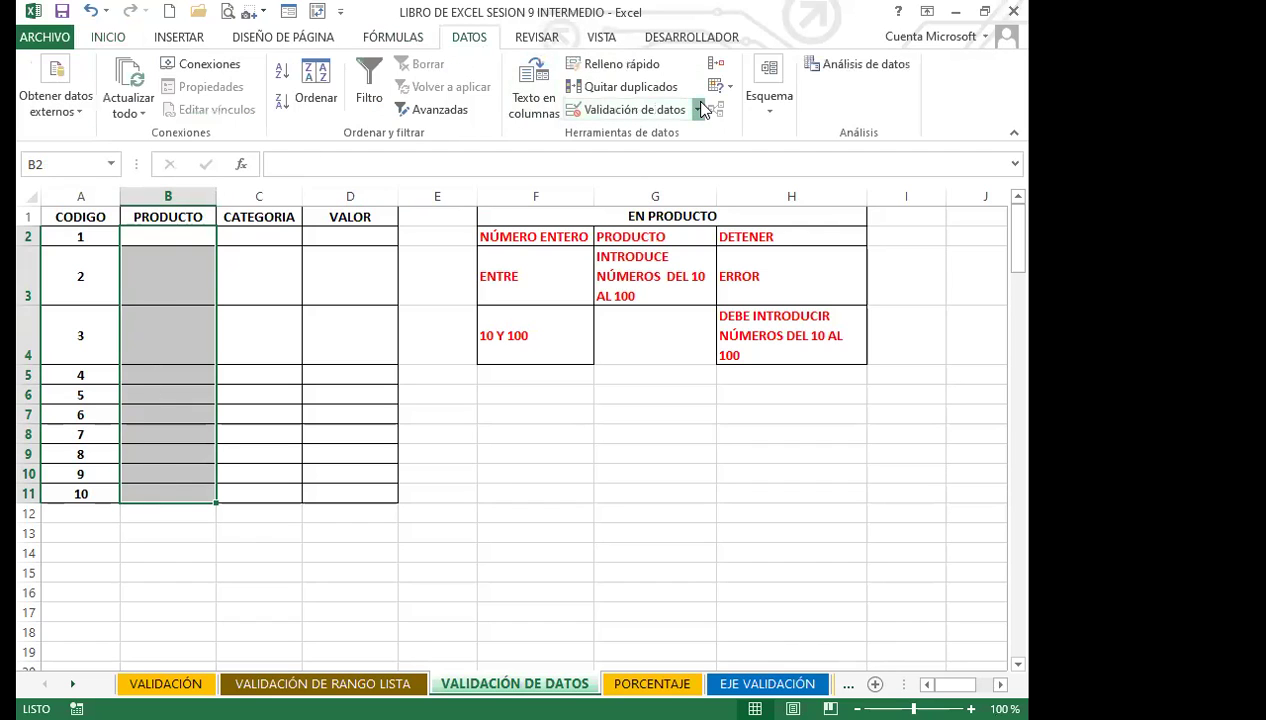
{"action": "left_click", "coordinate": [697, 109]}
{"action": "left_click", "coordinate": [649, 134]}
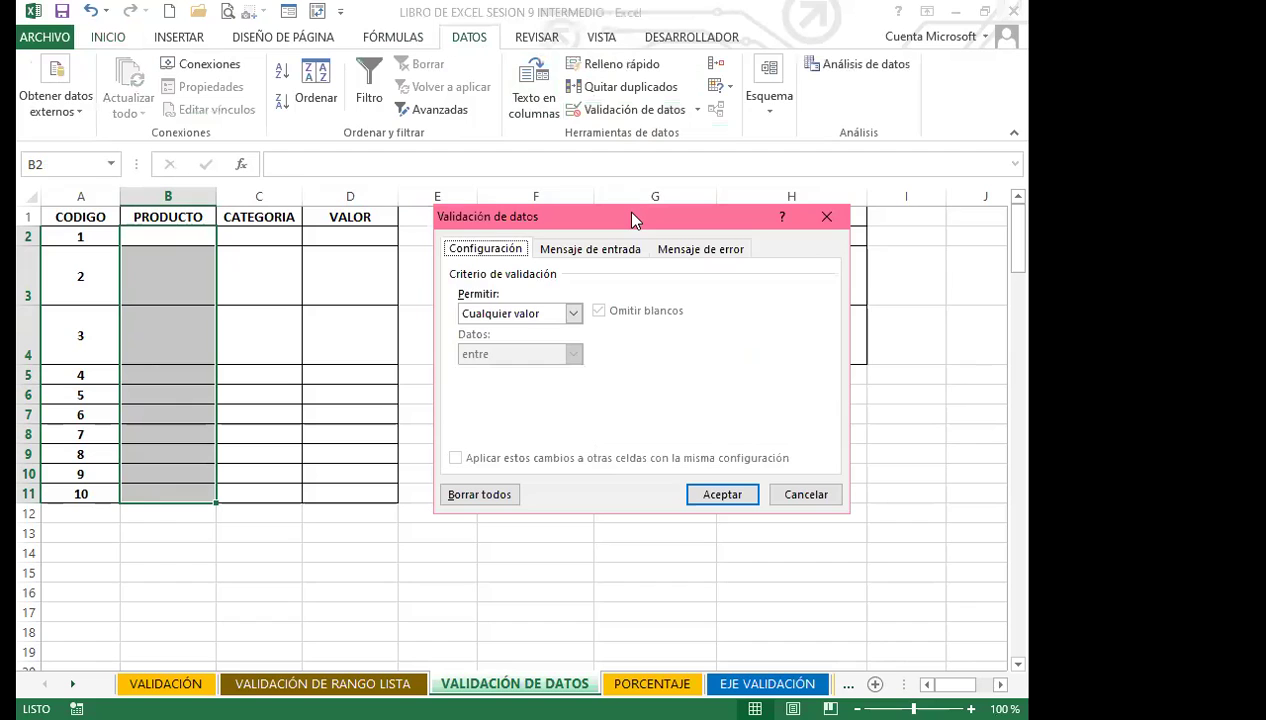
{"action": "left_click_drag", "start_coordinate": [632, 219], "coordinate": [677, 384]}
{"action": "left_click", "coordinate": [619, 478]}
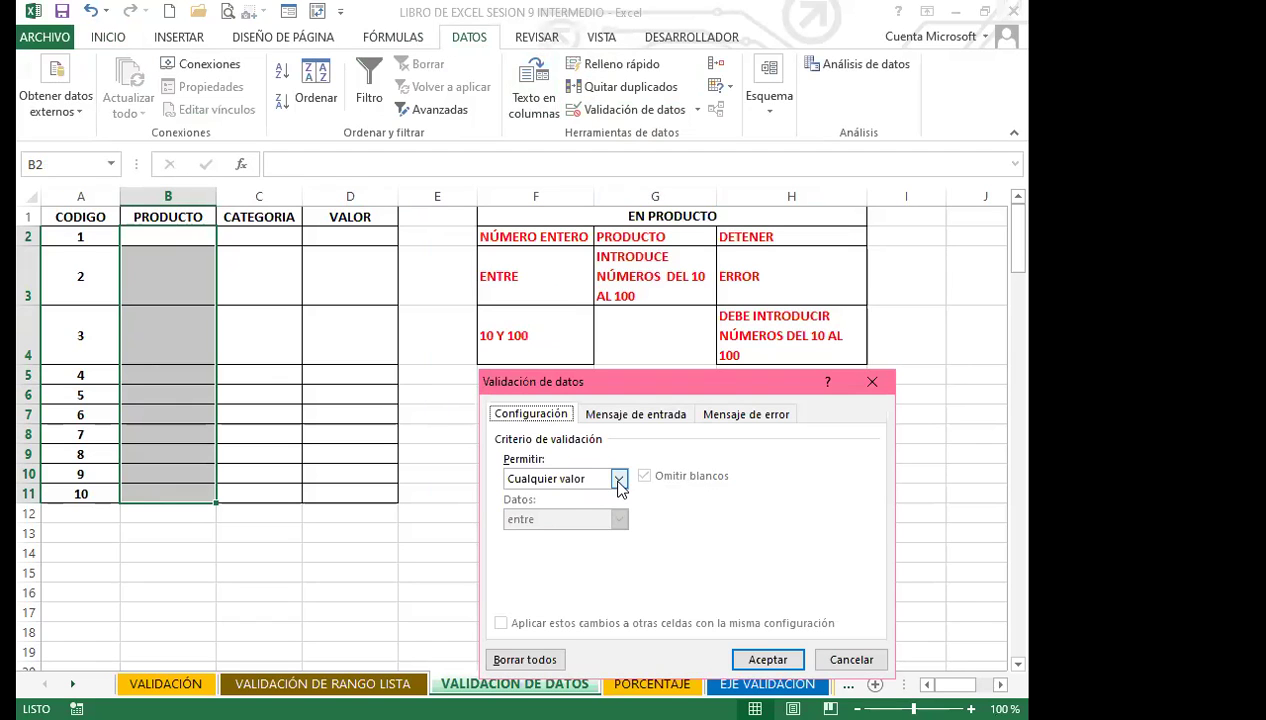
{"action": "left_click", "coordinate": [566, 509]}
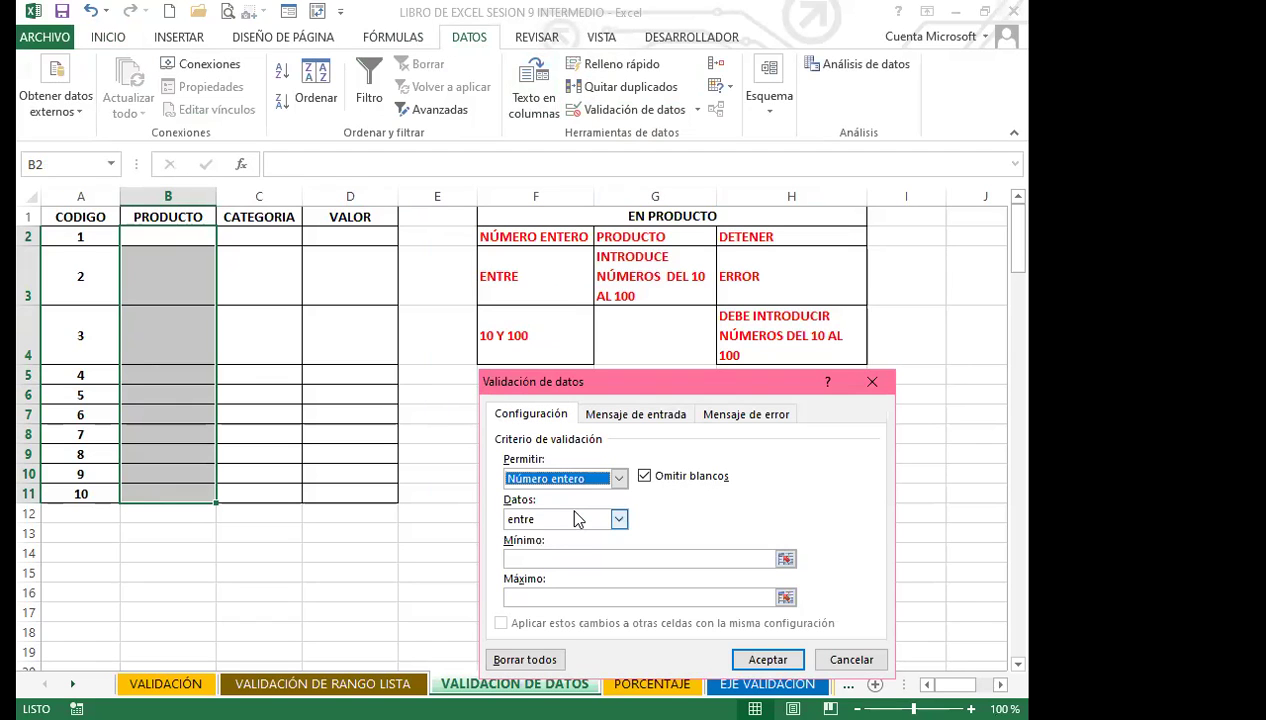
{"action": "left_click", "coordinate": [556, 560]}
{"action": "left_click", "coordinate": [550, 597]}
{"action": "type", "text": "100"}
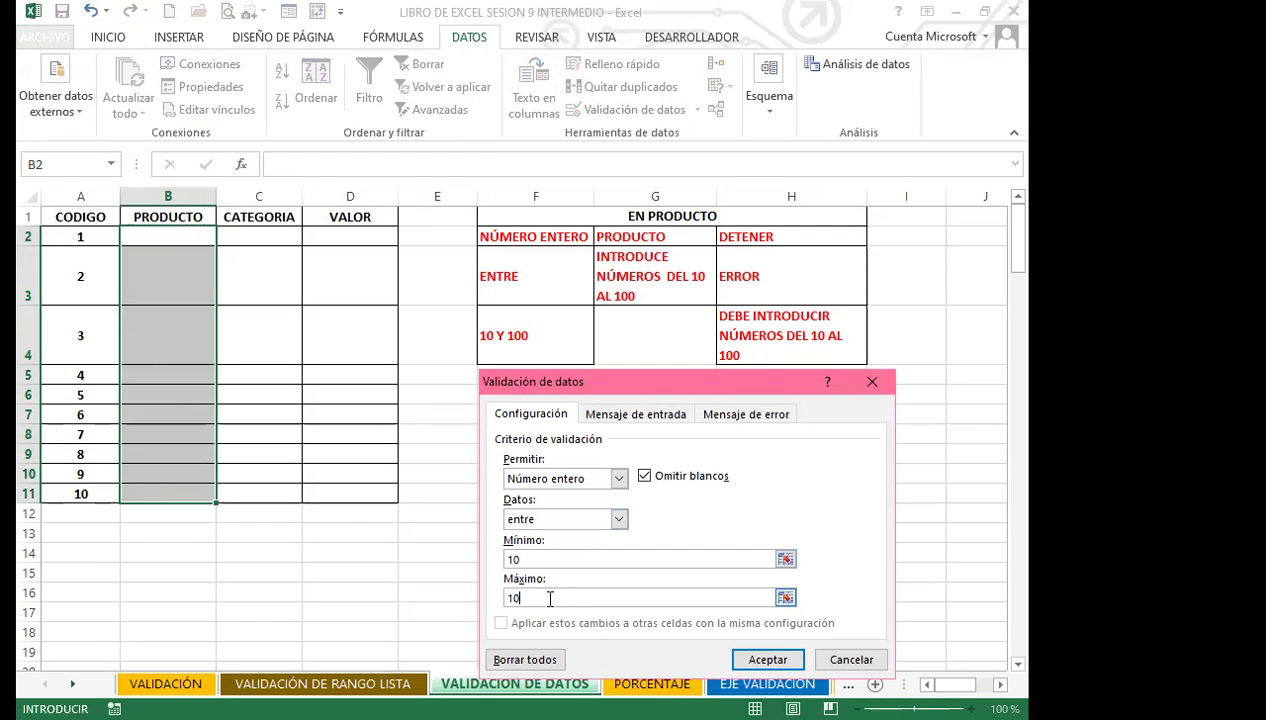
Add an input message to the PRODUCTO validation with the title PRODUCTO and the text "INTRODUCE MÚMEROS DEL 10 AL 100".
{"action": "left_click", "coordinate": [612, 414]}
{"action": "left_click", "coordinate": [528, 503]}
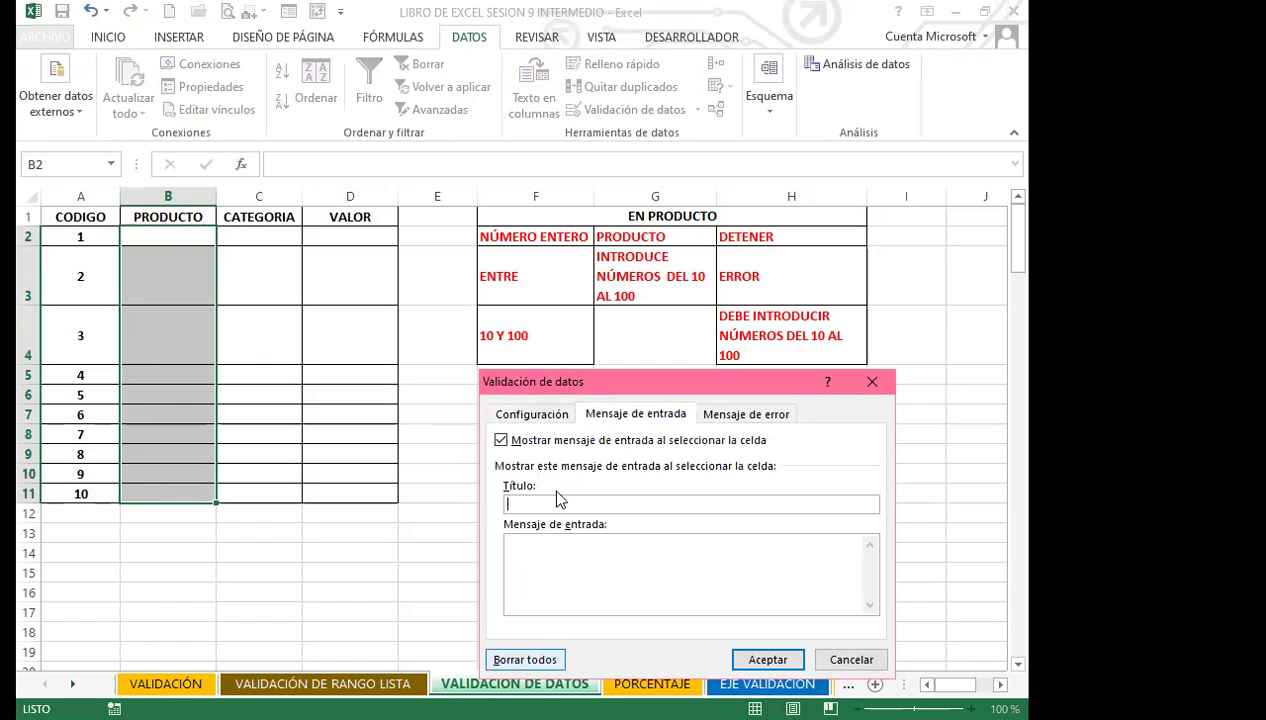
{"action": "type", "text": "PR"}
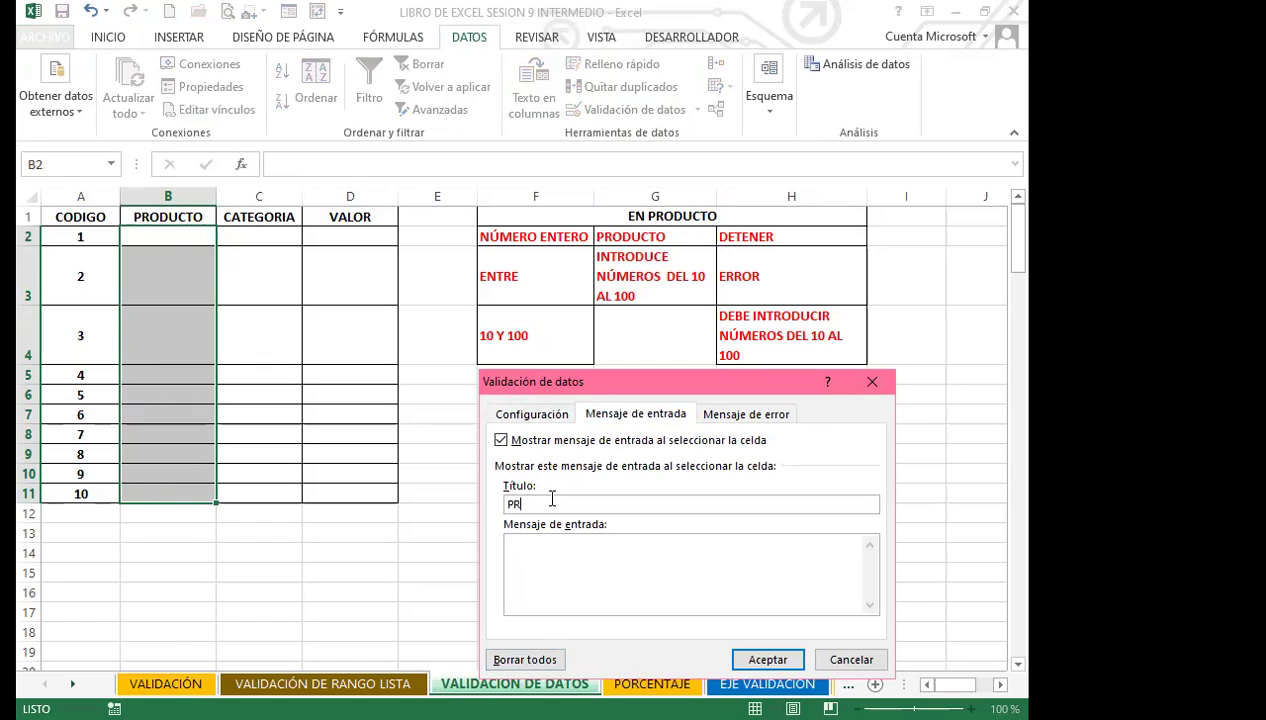
{"action": "type", "text": "ODUCTRO"}
{"action": "key", "text": "BackSpace"}
{"action": "key", "text": "BackSpace"}
{"action": "type", "text": "O"}
{"action": "left_click", "coordinate": [540, 557]}
{"action": "type", "text": "INTRODUCE MÚMEROS DEL 10 AL 100"}
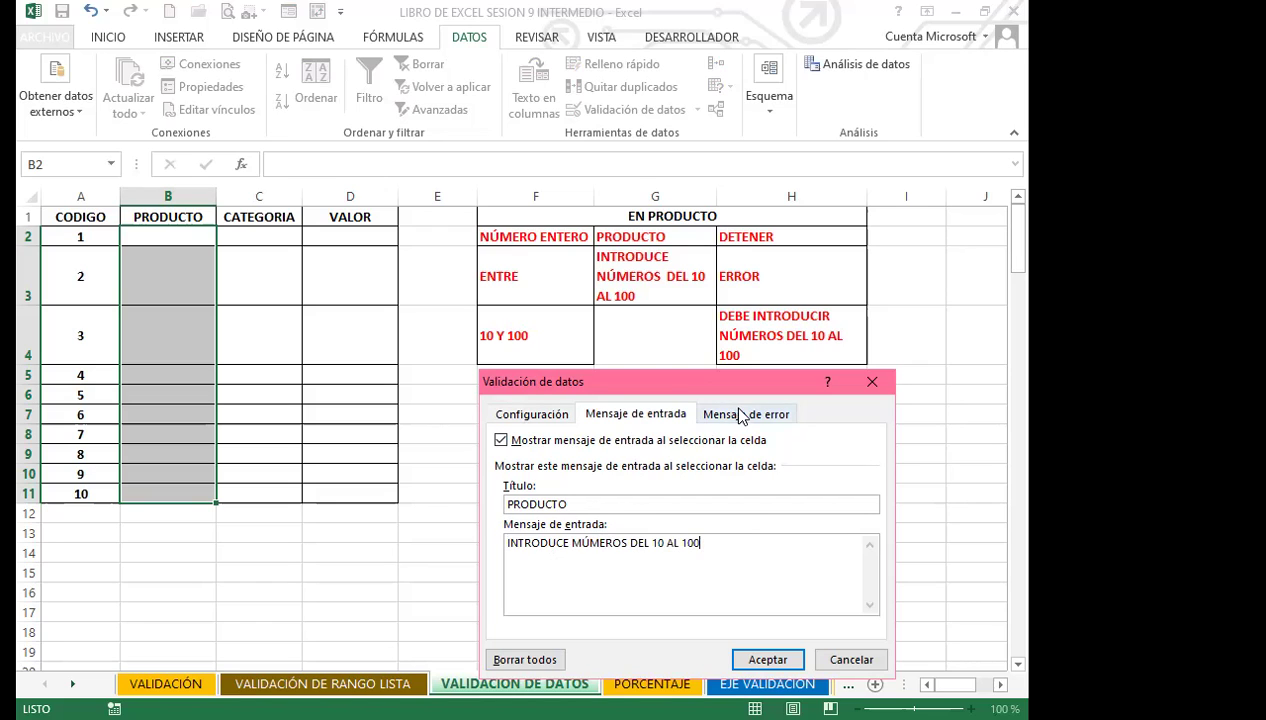
Add an error message titled ERROR with the text "DEBE INTRODUCIR NÚMEROS DEL 10 AL 100" and apply the validation.
{"action": "left_click", "coordinate": [741, 416]}
{"action": "left_click", "coordinate": [685, 505]}
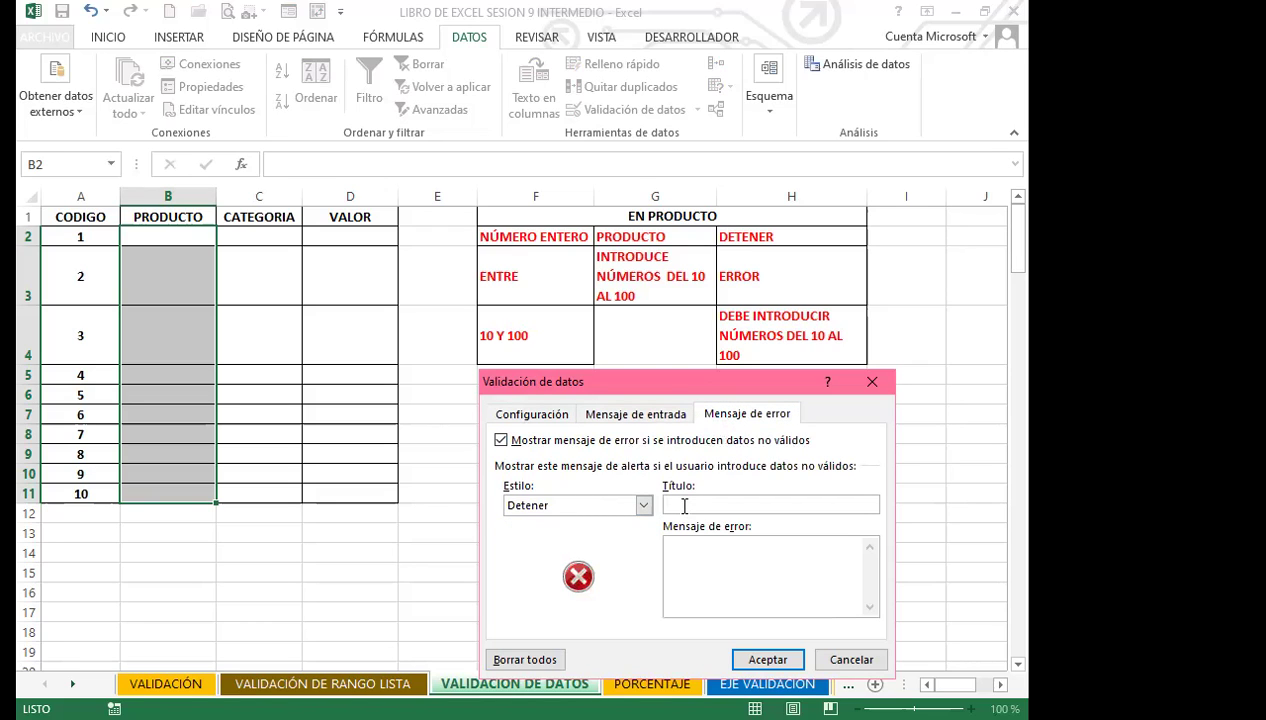
{"action": "type", "text": "ERROR"}
{"action": "left_click", "coordinate": [698, 556]}
{"action": "type", "text": "DEBE INTRODUCR"}
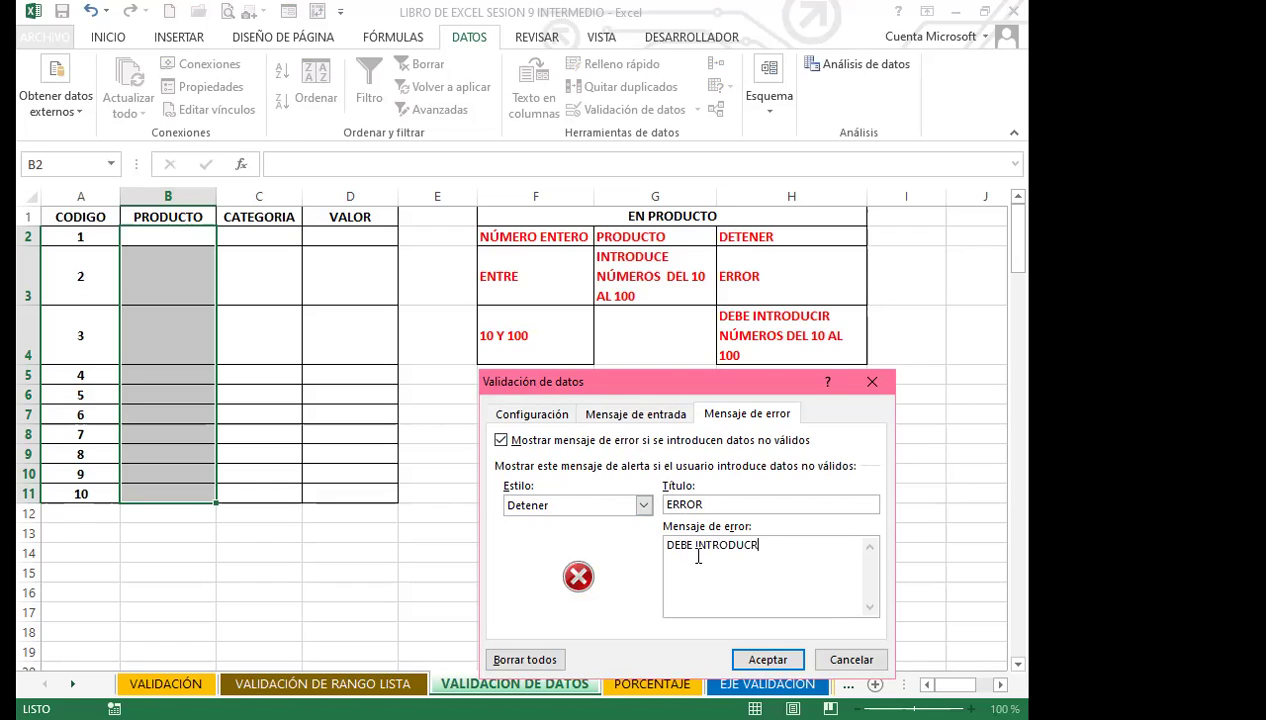
{"action": "key", "text": "BackSpace"}
{"action": "type", "text": "IR NÚMEROS DEL 10 AL 100"}
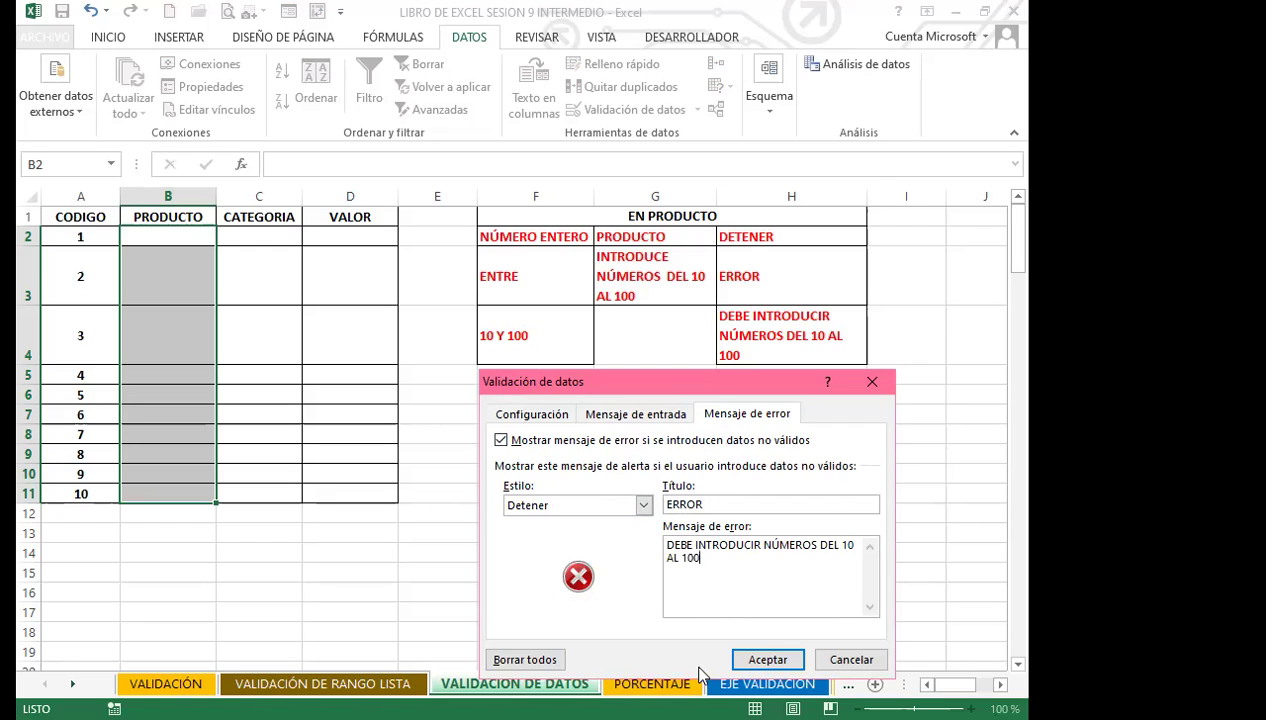
{"action": "left_click", "coordinate": [767, 662]}
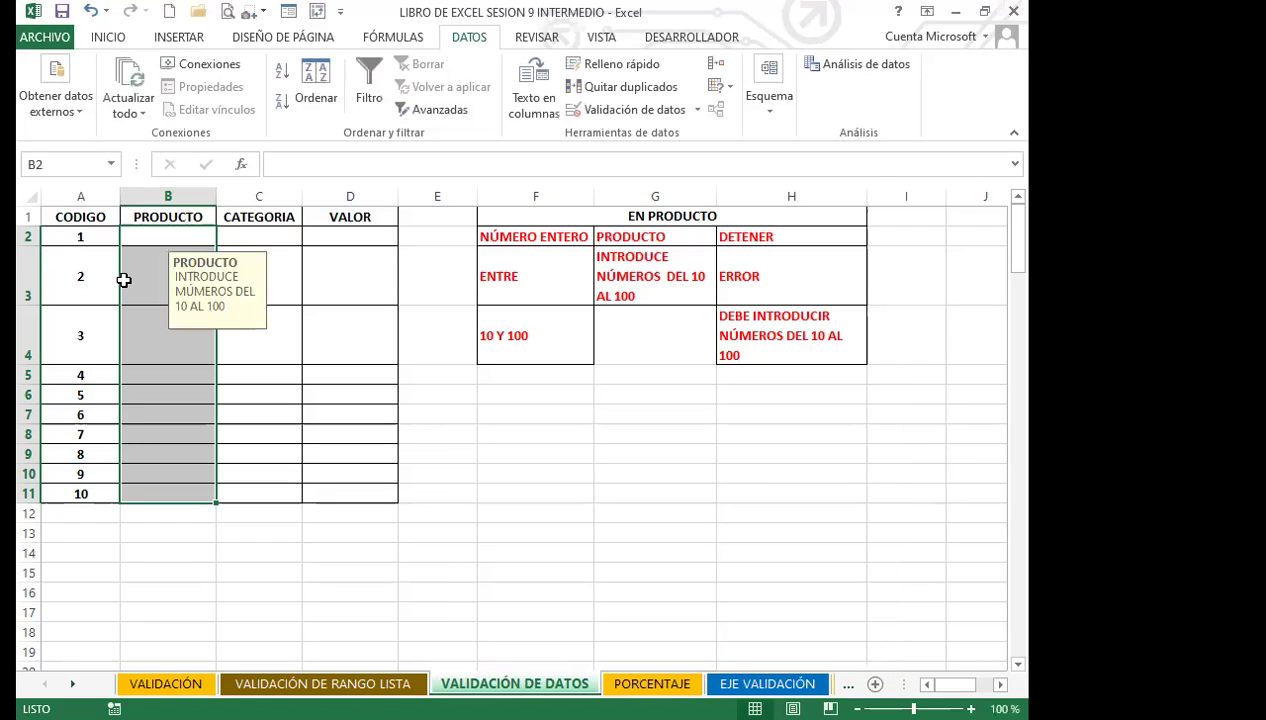
Try to enter 3 in the PRODUCTO cell B3 to test the whole-number validation, and retry from the alert.
{"action": "left_click", "coordinate": [140, 270]}
{"action": "type", "text": "3"}
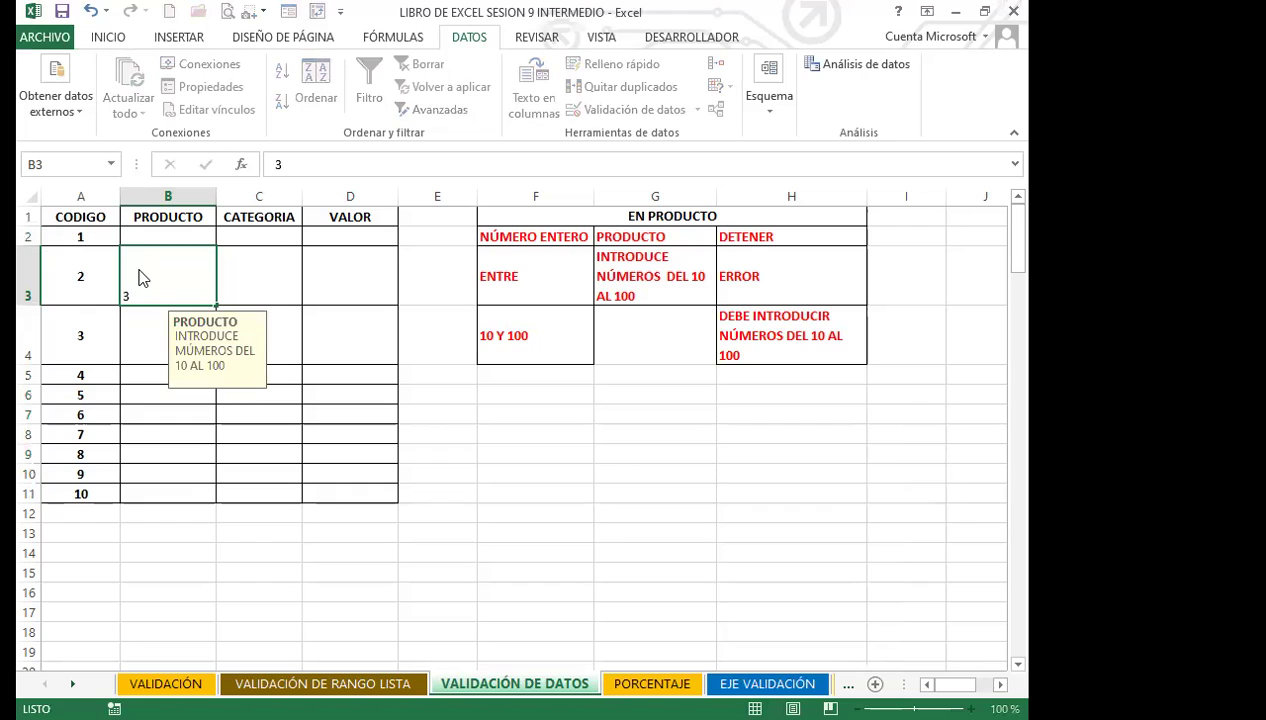
{"action": "key", "text": "Return"}
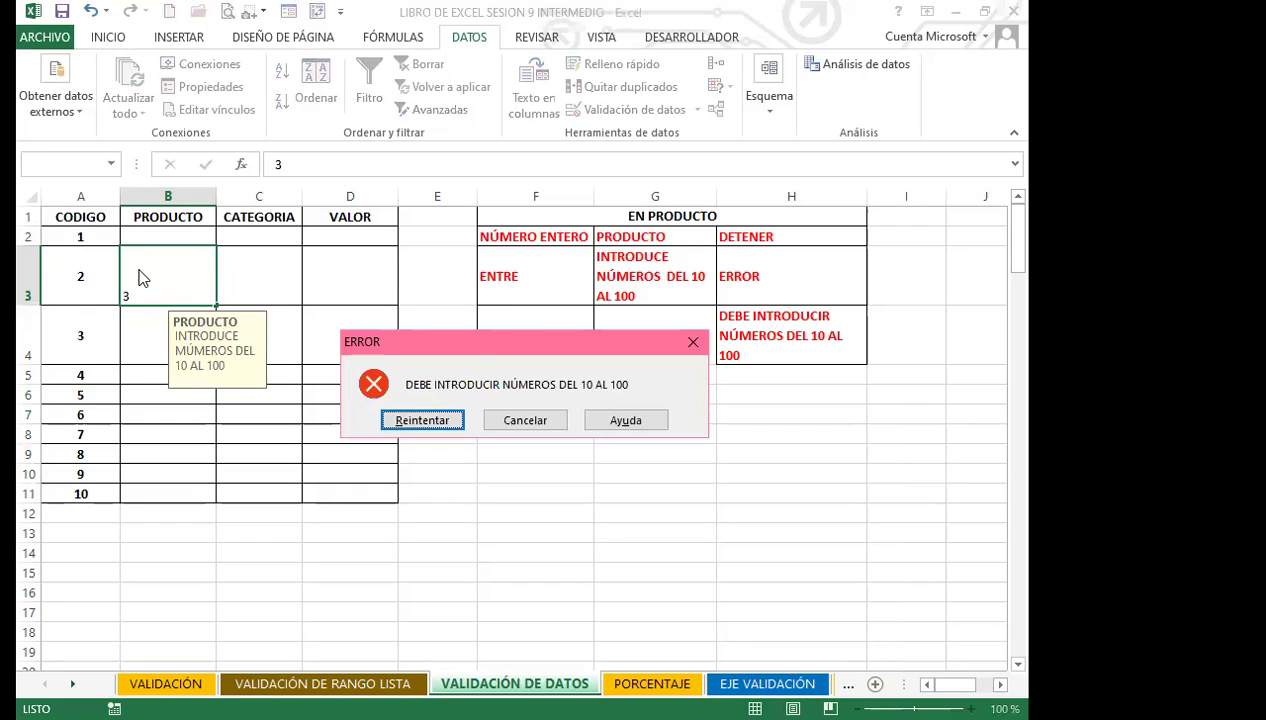
{"action": "key", "text": "Return"}
Enter the valid values 10, 90 and 100 in the PRODUCTO cells B3, B4 and B5.
{"action": "type", "text": "10"}
{"action": "key", "text": "Return"}
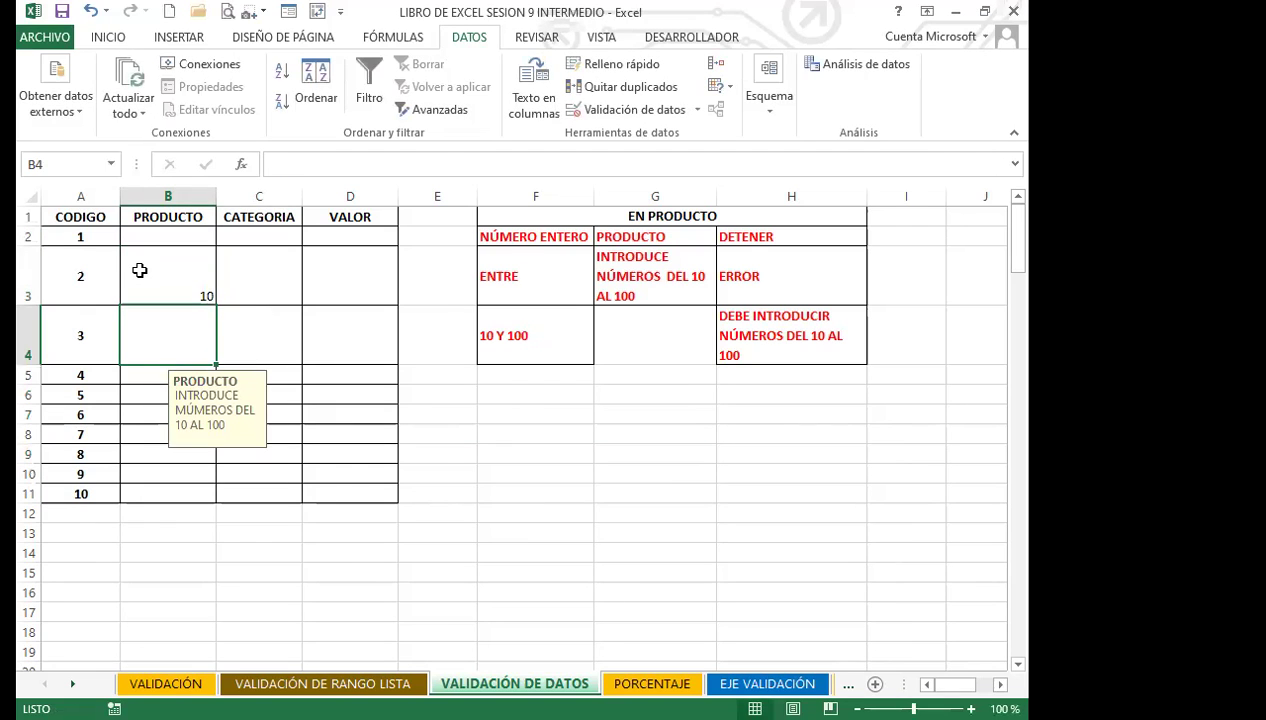
{"action": "type", "text": "90"}
{"action": "key", "text": "Return"}
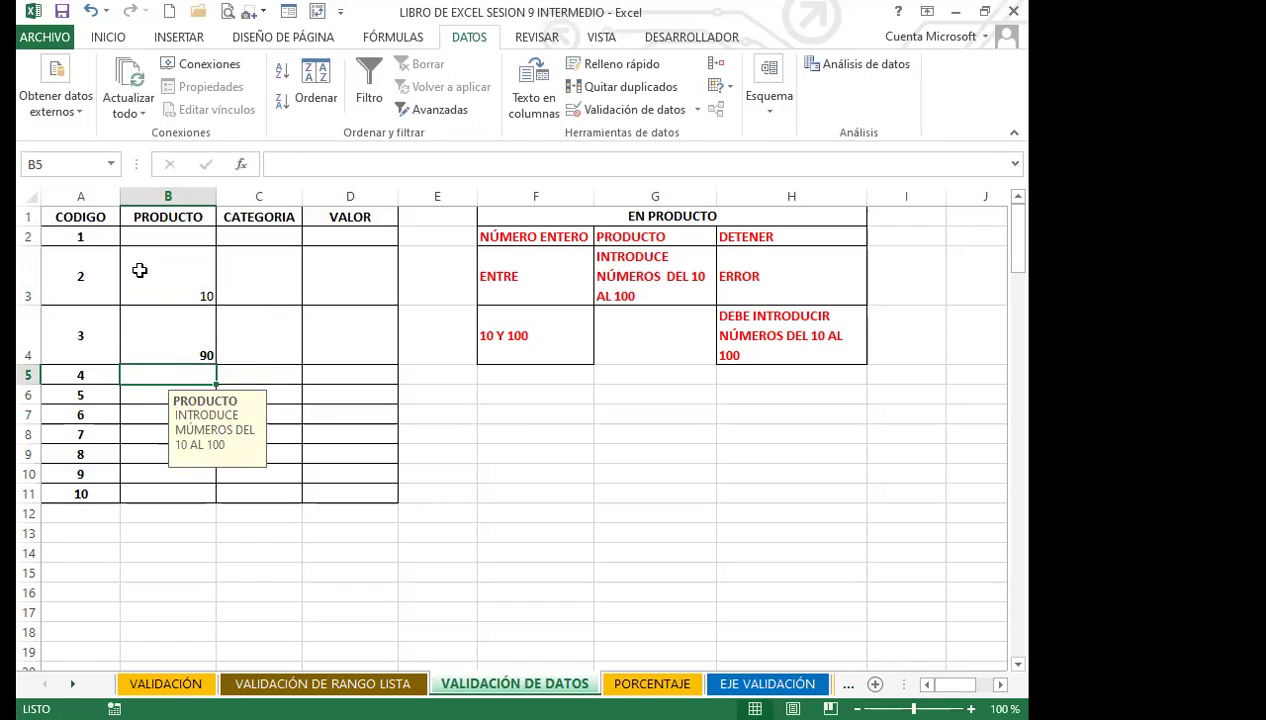
{"action": "type", "text": "100"}
{"action": "key", "text": "Return"}
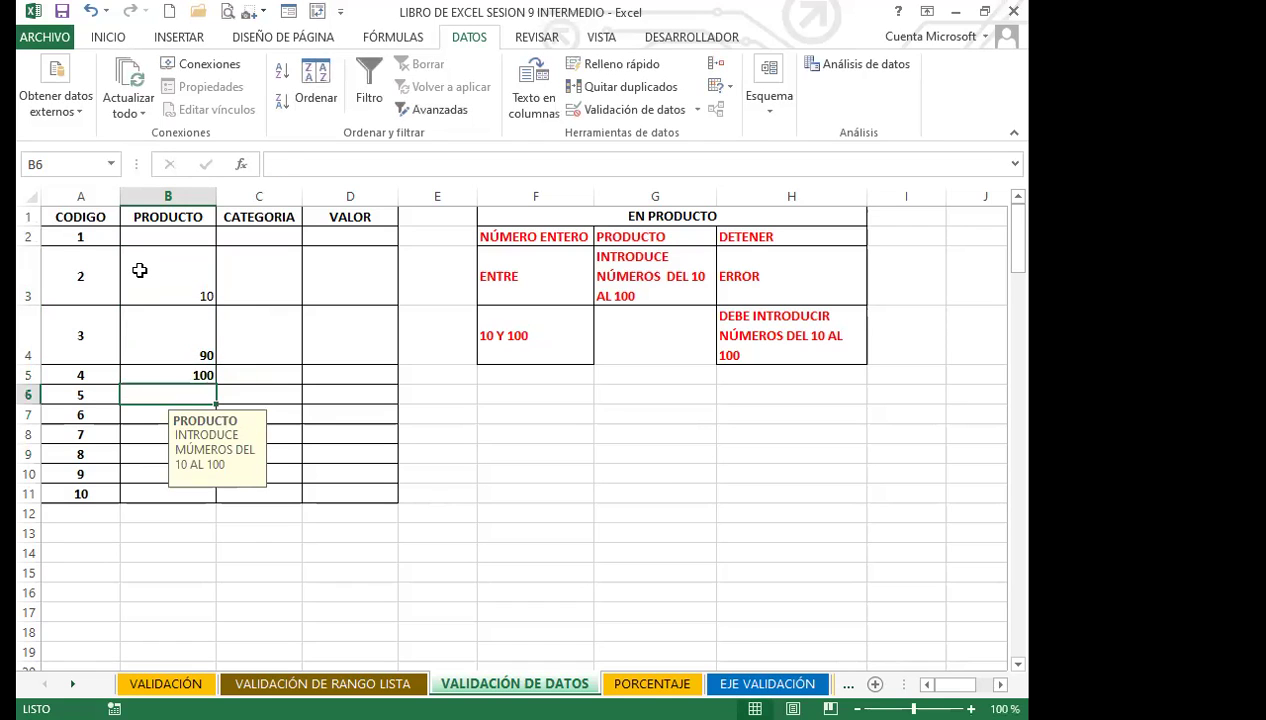
Try to enter 101 in the PRODUCTO cell B6 to test the upper limit, and dismiss the alert.
{"action": "type", "text": "101"}
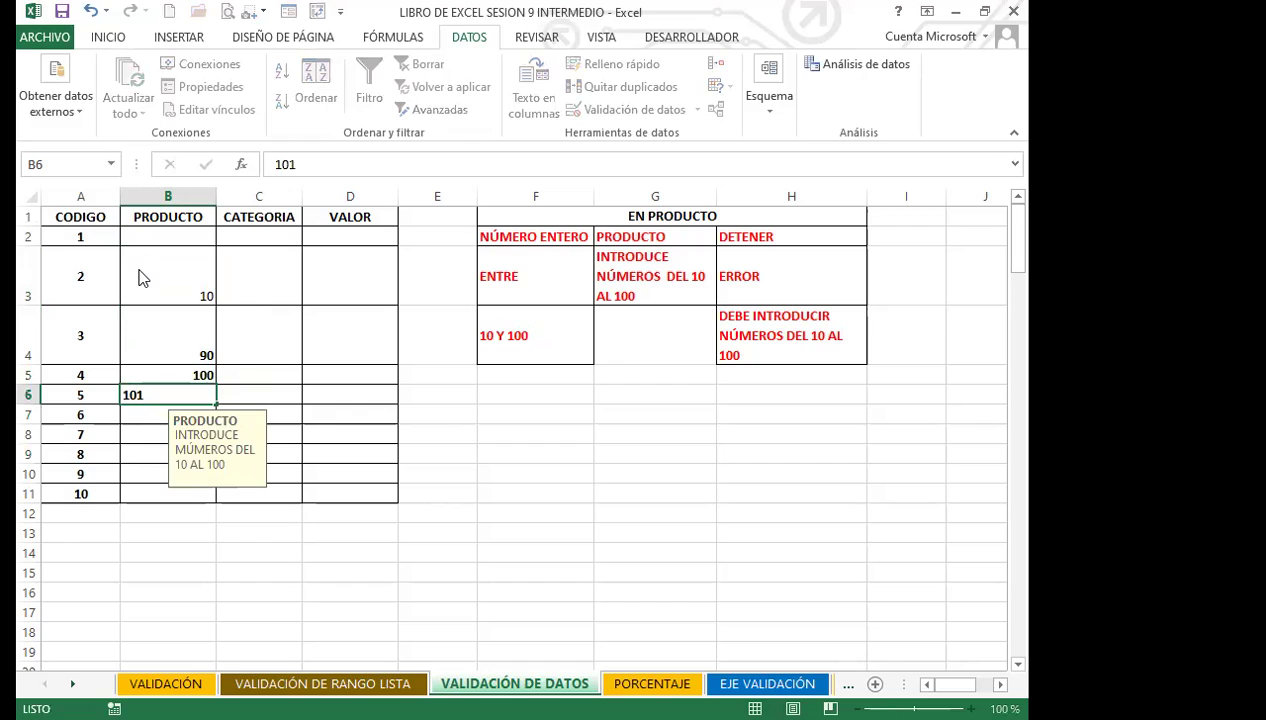
{"action": "key", "text": "Return"}
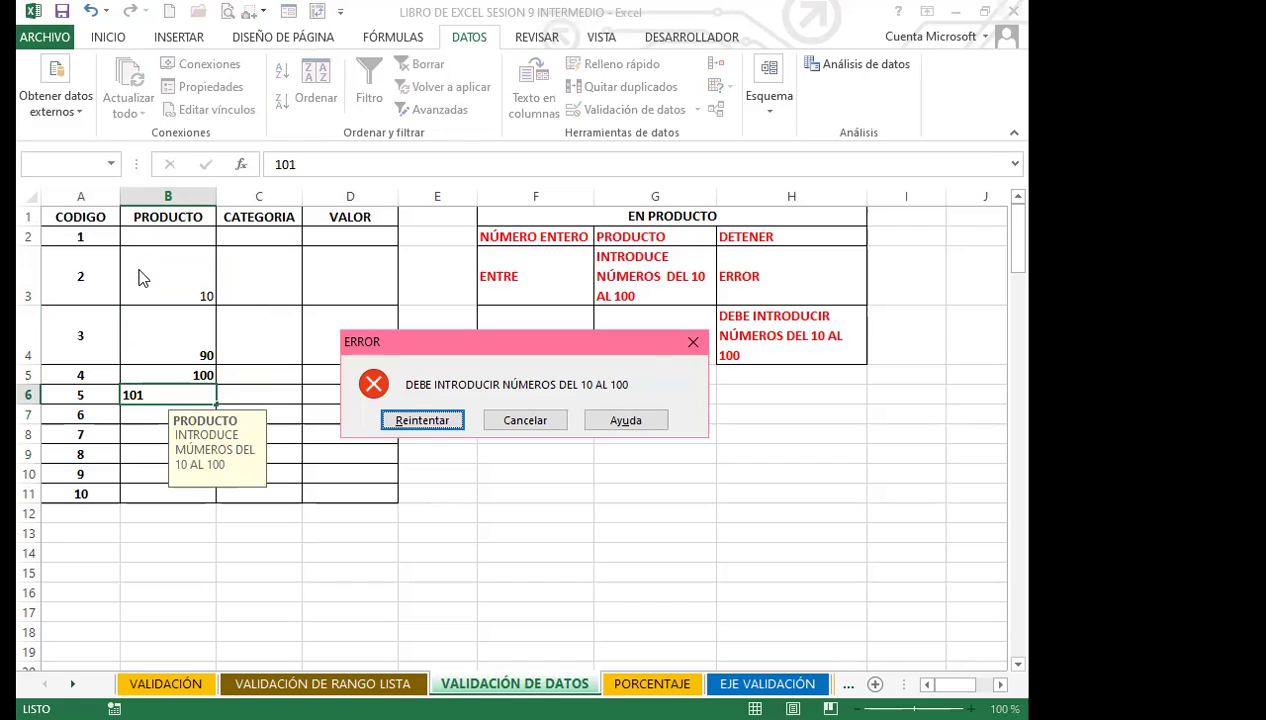
{"action": "left_click", "coordinate": [691, 341]}
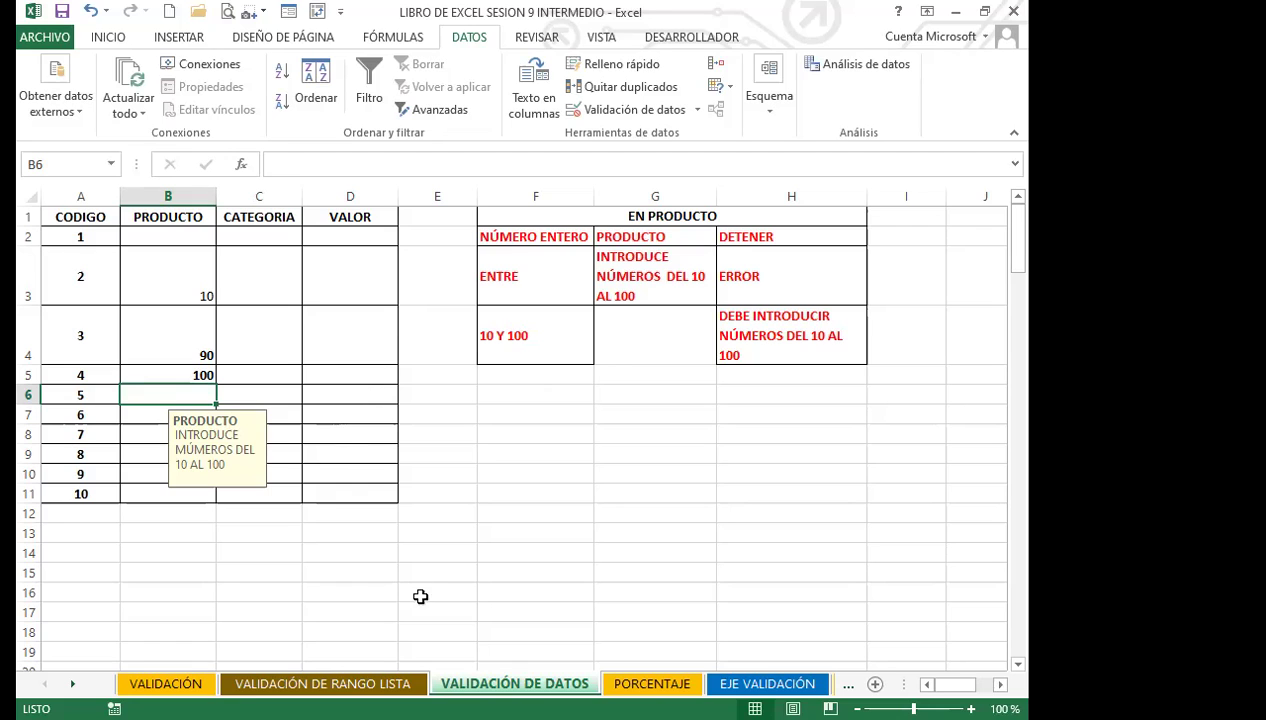
On the PORCENTAJE sheet, restrict the AUMENTO POR MÉRITO cells C5:C9 to decimals less than or equal to 0.03.
{"action": "left_click", "coordinate": [651, 681]}
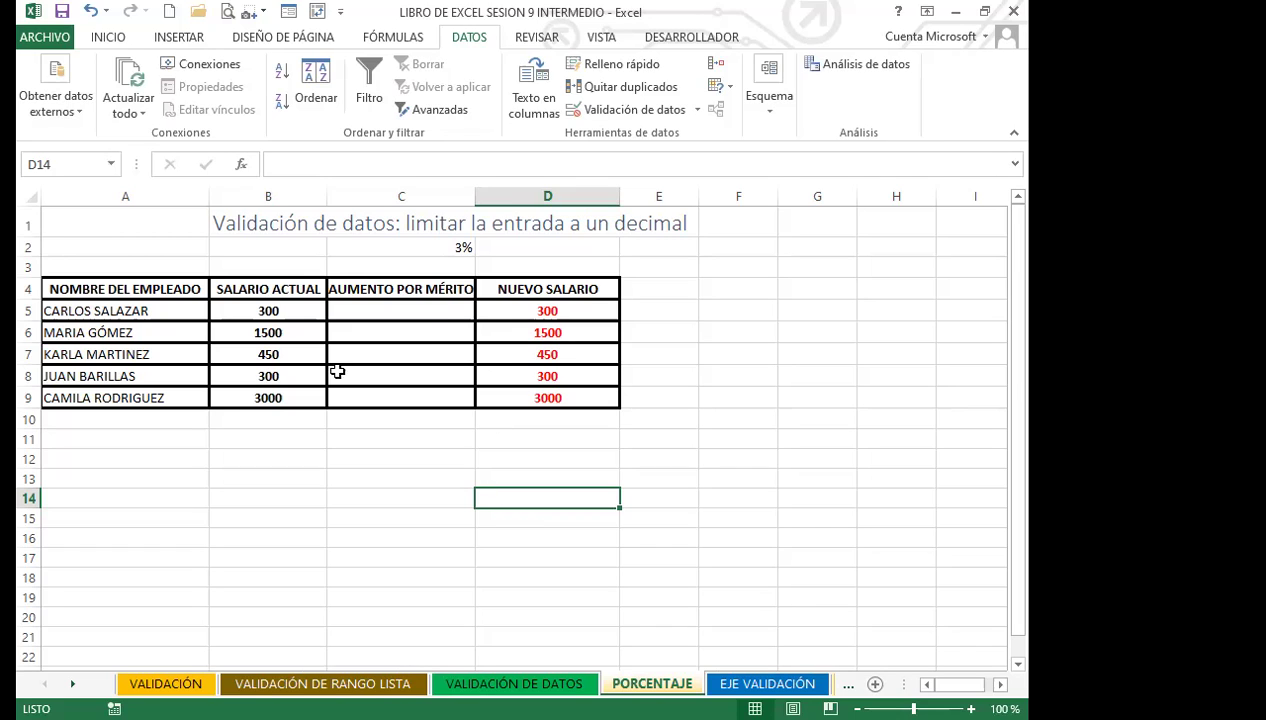
{"action": "left_click_drag", "start_coordinate": [449, 311], "coordinate": [458, 395]}
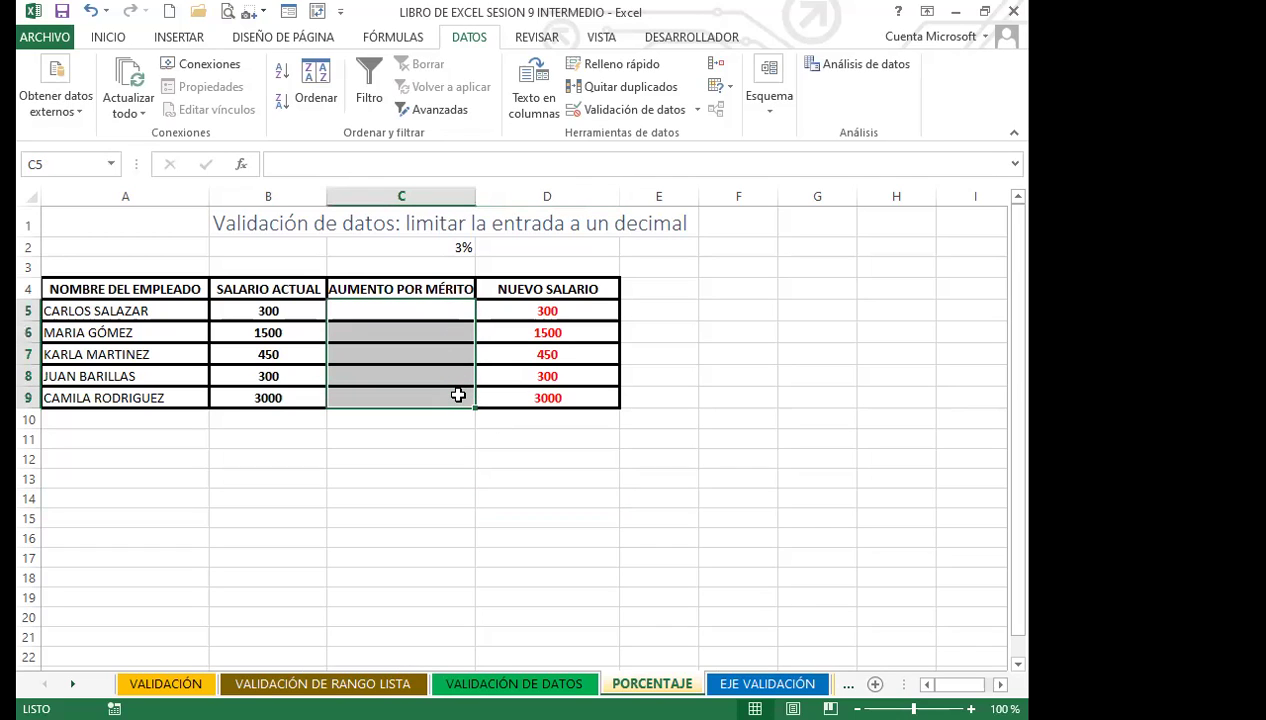
{"action": "left_click", "coordinate": [697, 110]}
{"action": "key", "text": "Return"}
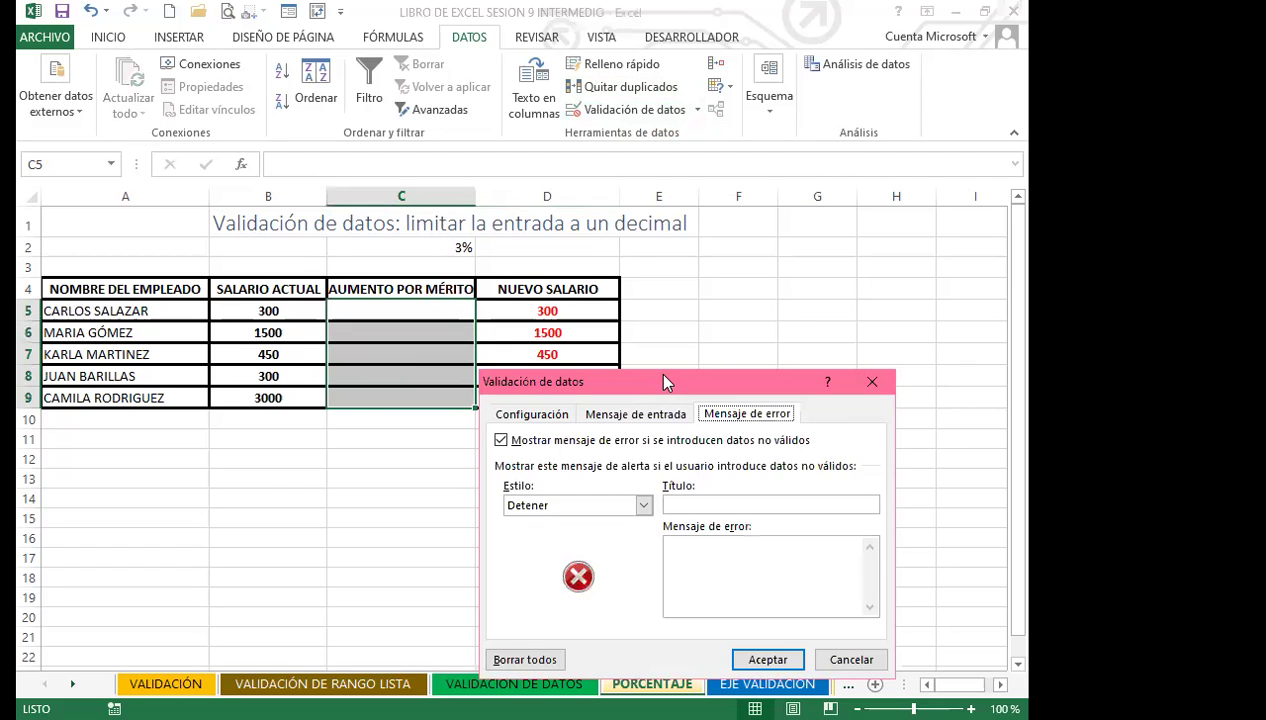
{"action": "left_click_drag", "start_coordinate": [664, 381], "coordinate": [698, 197]}
{"action": "left_click", "coordinate": [556, 236]}
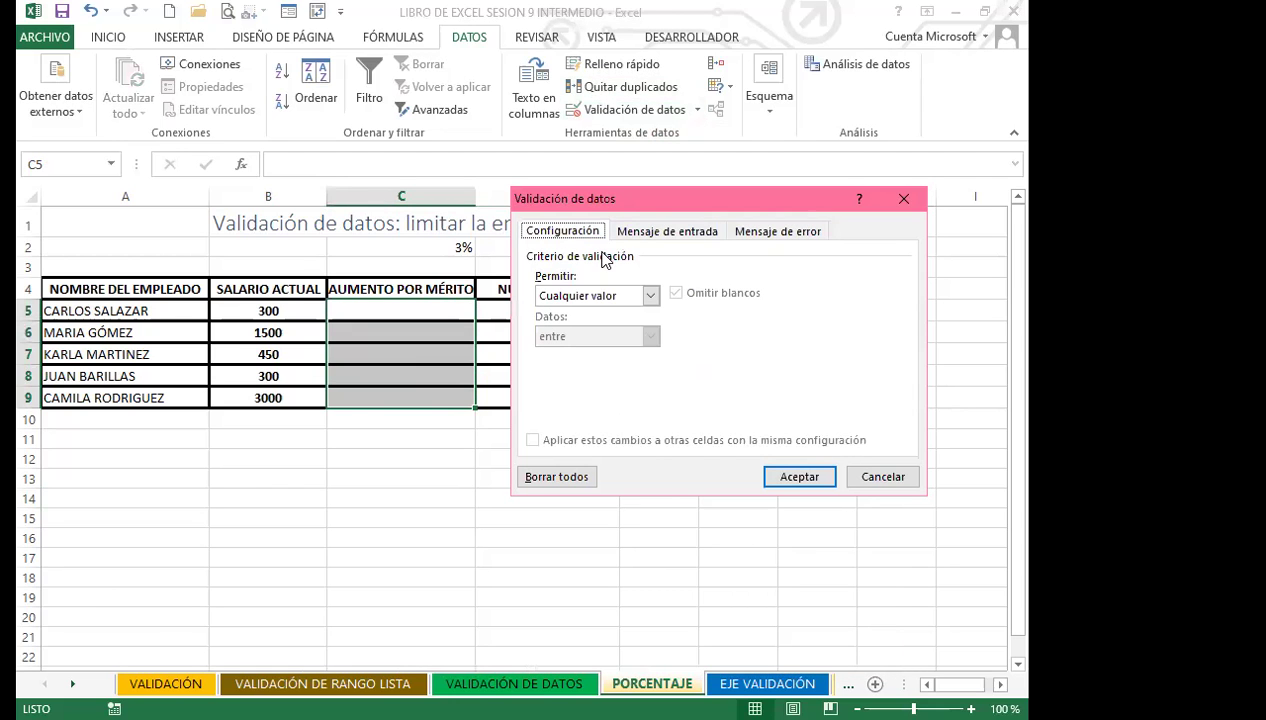
{"action": "left_click", "coordinate": [651, 296]}
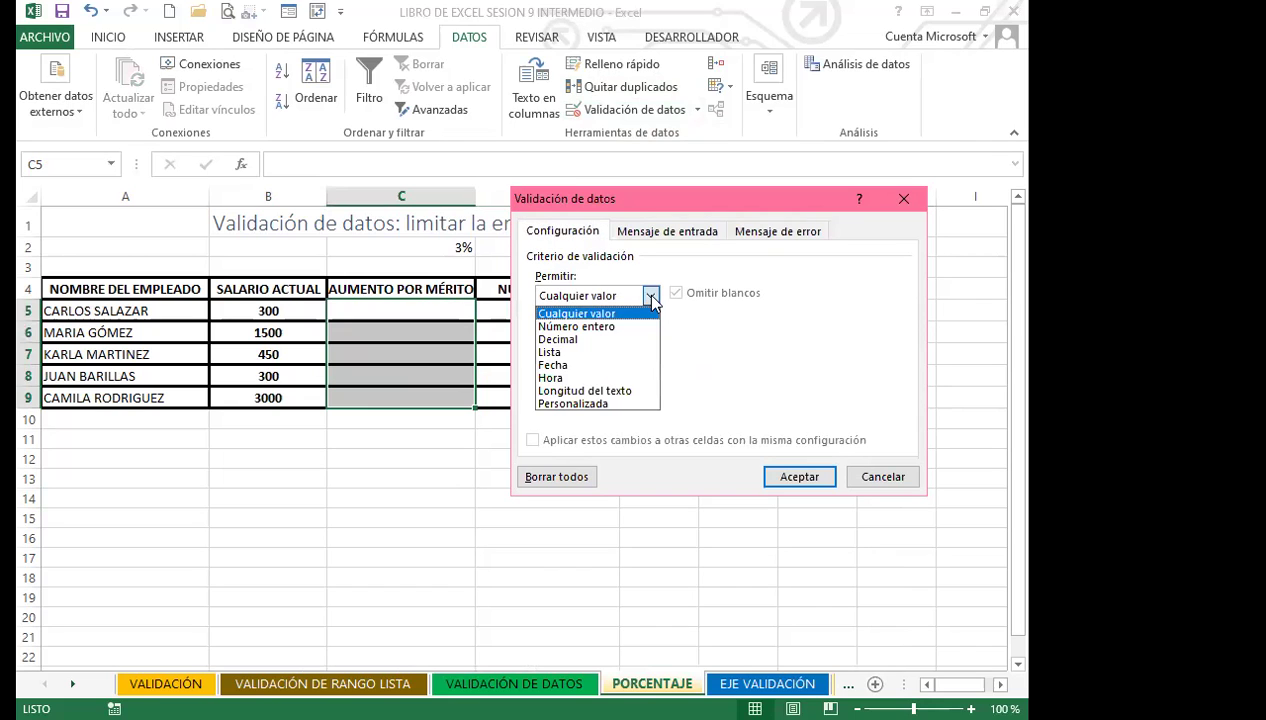
{"action": "left_click", "coordinate": [581, 343]}
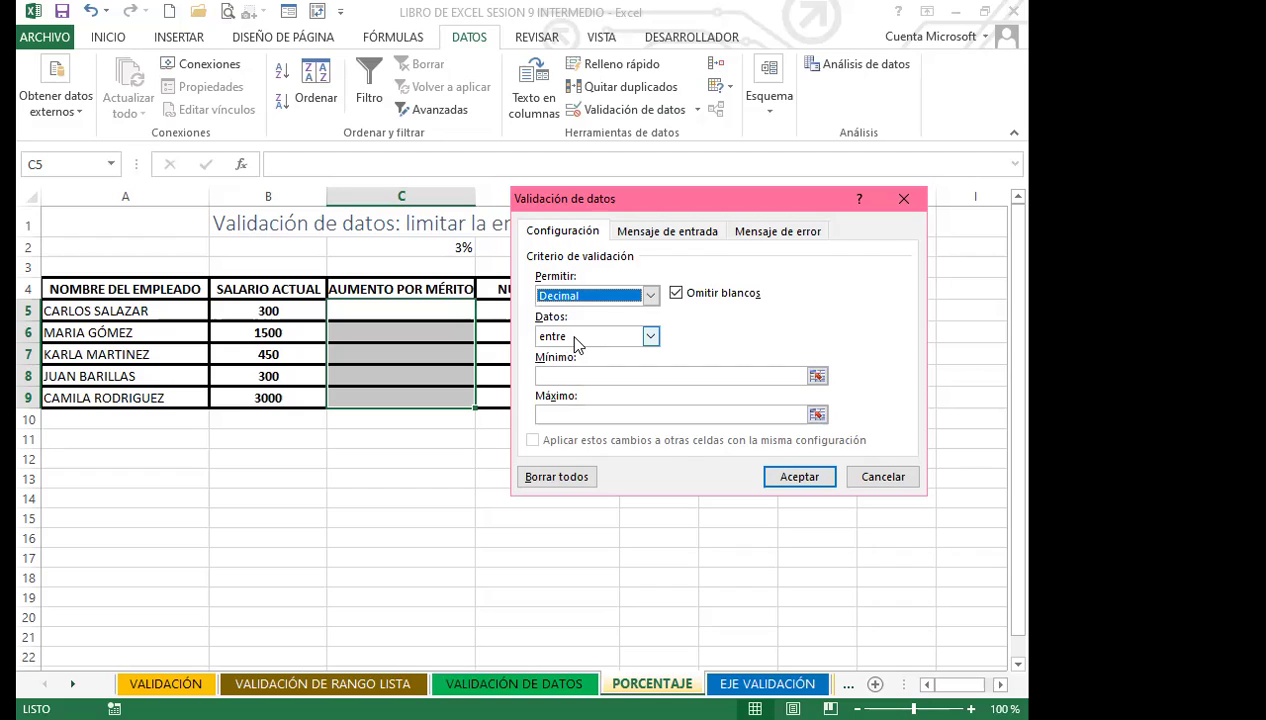
{"action": "left_click", "coordinate": [651, 338]}
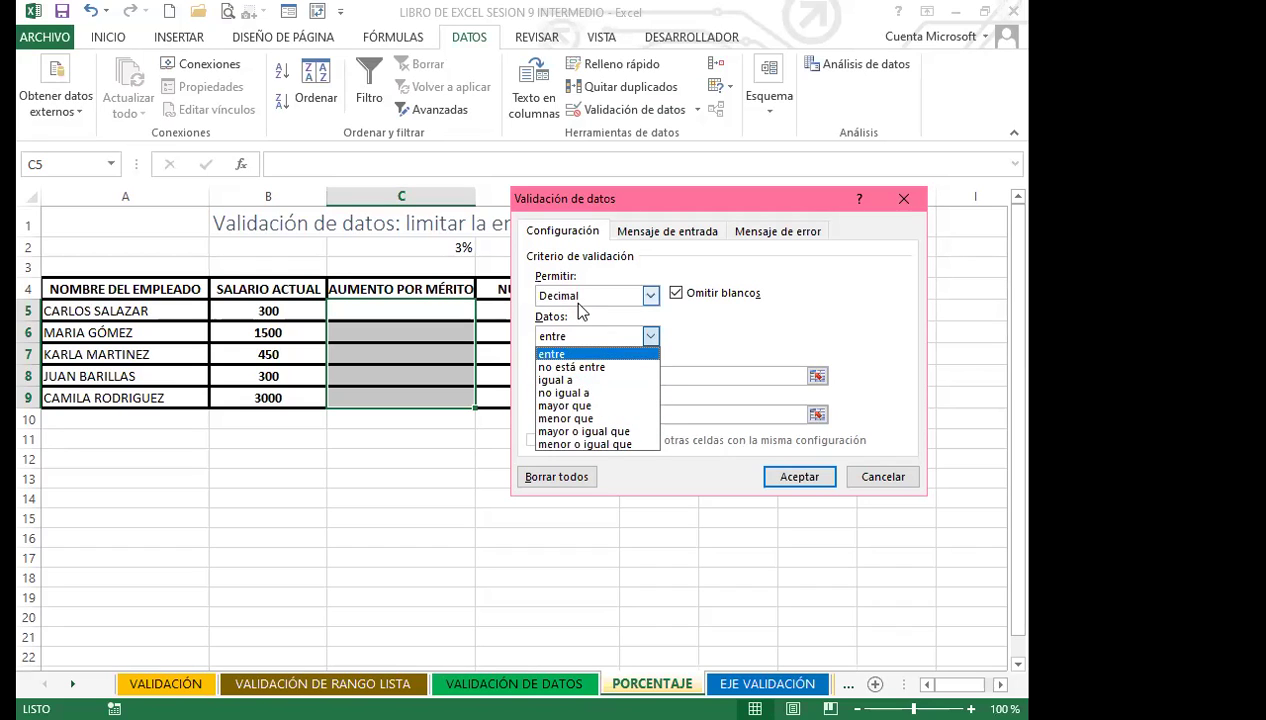
{"action": "left_click", "coordinate": [560, 444]}
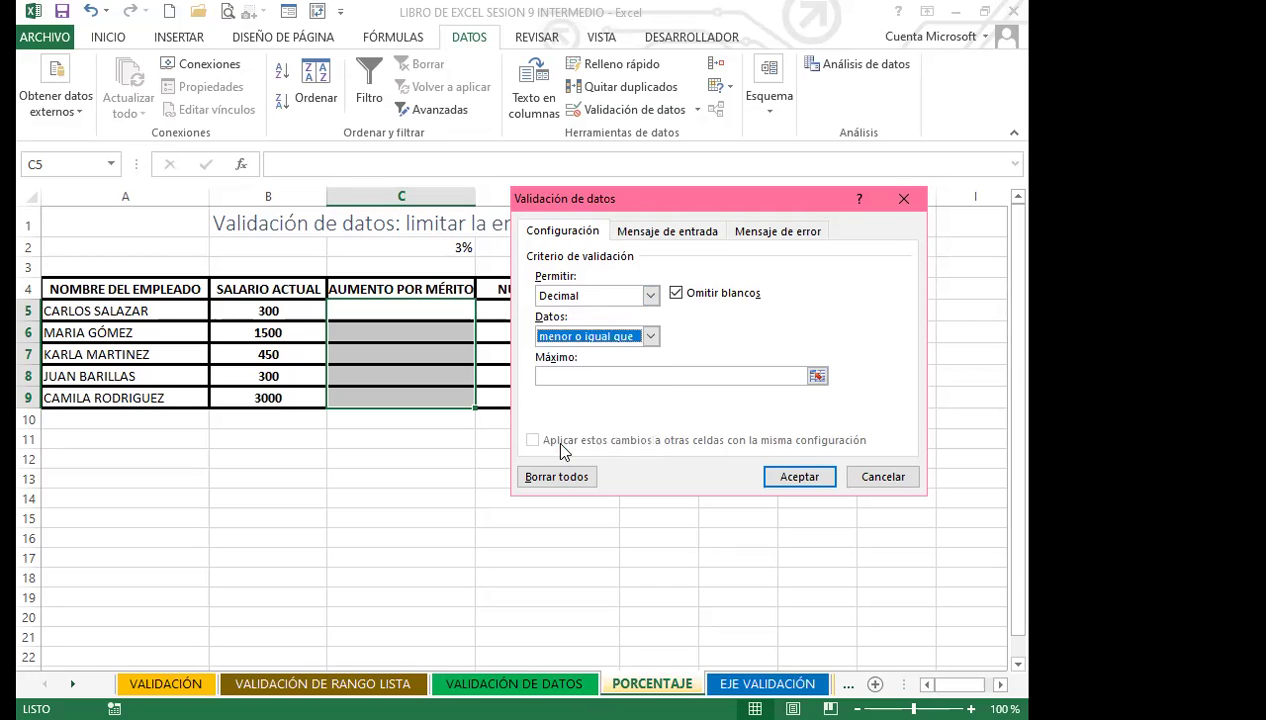
{"action": "left_click", "coordinate": [564, 377]}
{"action": "type", "text": "0.03"}
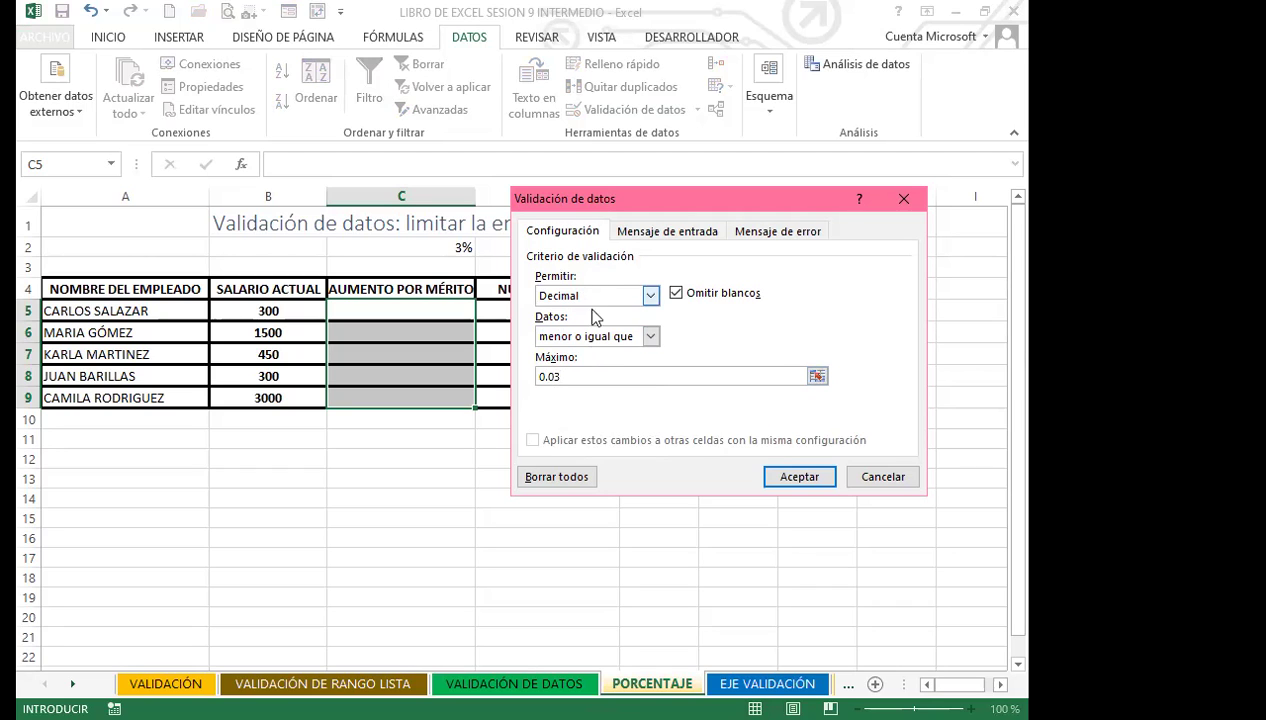
Add a stop-style error message titled DETENER with the text "FAVOR TRABAJAR CON EL % DADO" and apply the validation.
{"action": "left_click", "coordinate": [777, 231]}
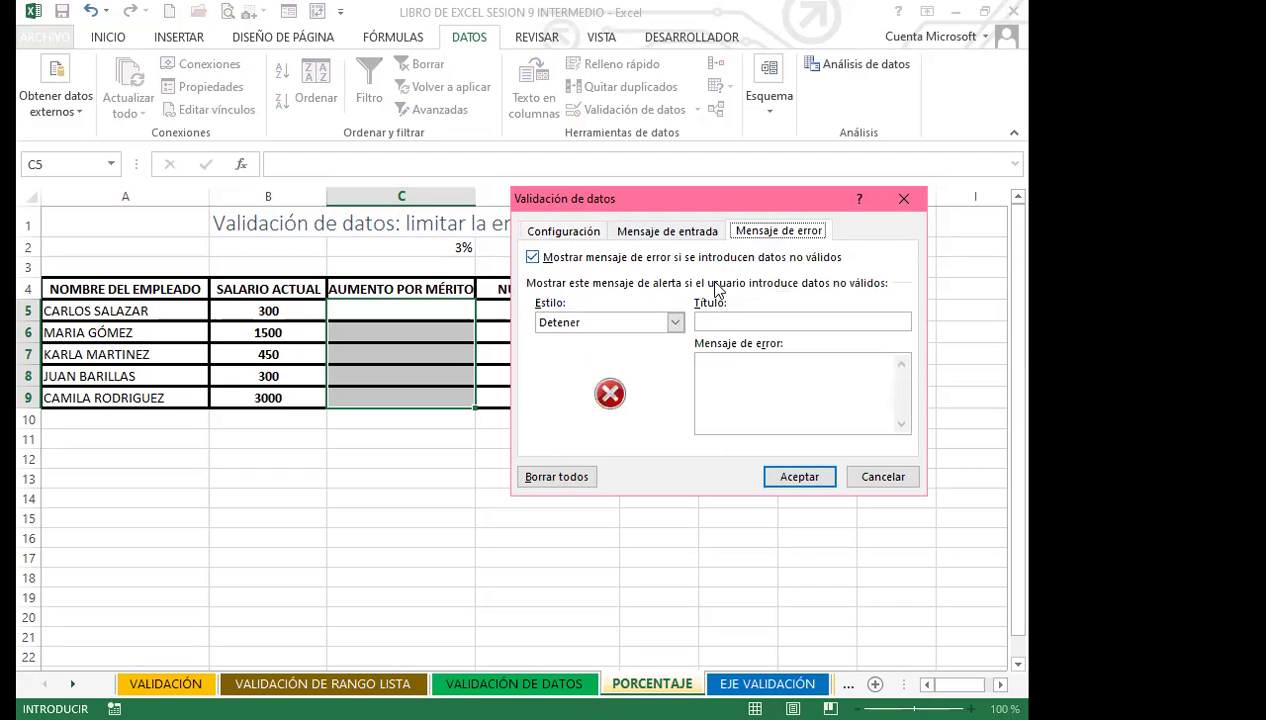
{"action": "left_click", "coordinate": [711, 320]}
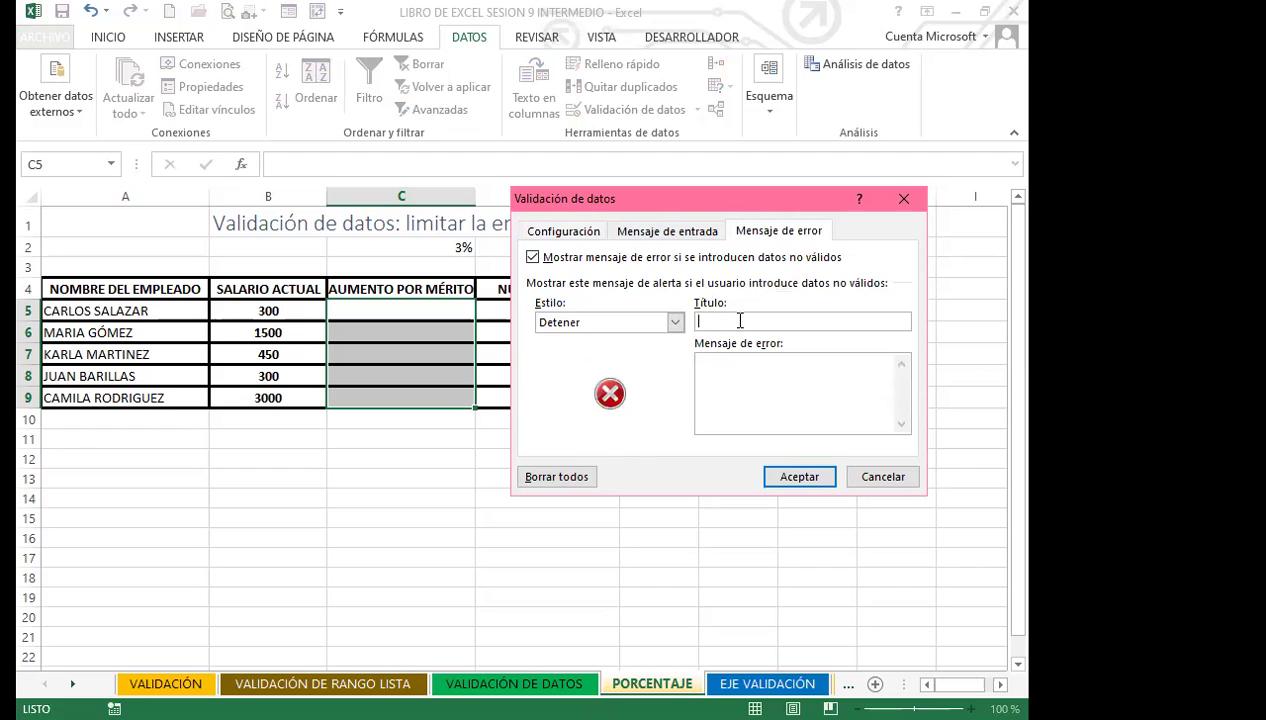
{"action": "type", "text": "DET"}
{"action": "type", "text": "ENER"}
{"action": "type", "text": "FAVOR"}
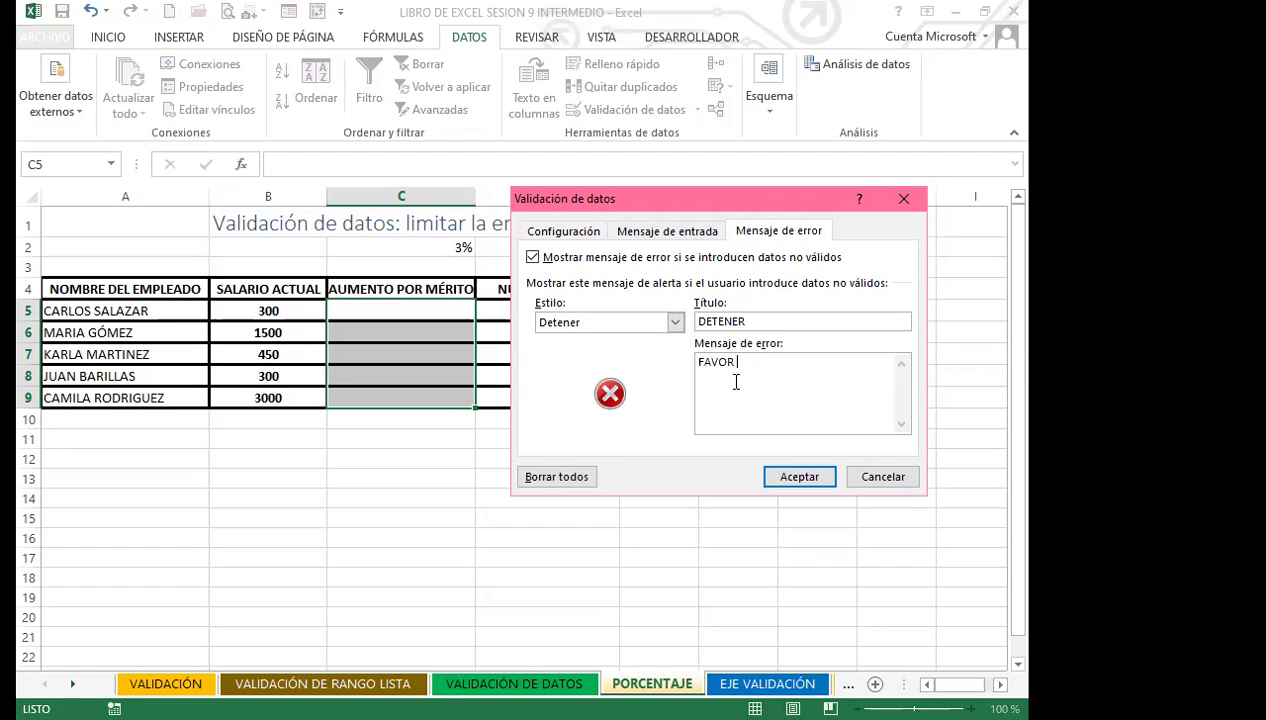
{"action": "type", "text": " TRABAJAR CON EL % DADO"}
{"action": "left_click", "coordinate": [799, 476]}
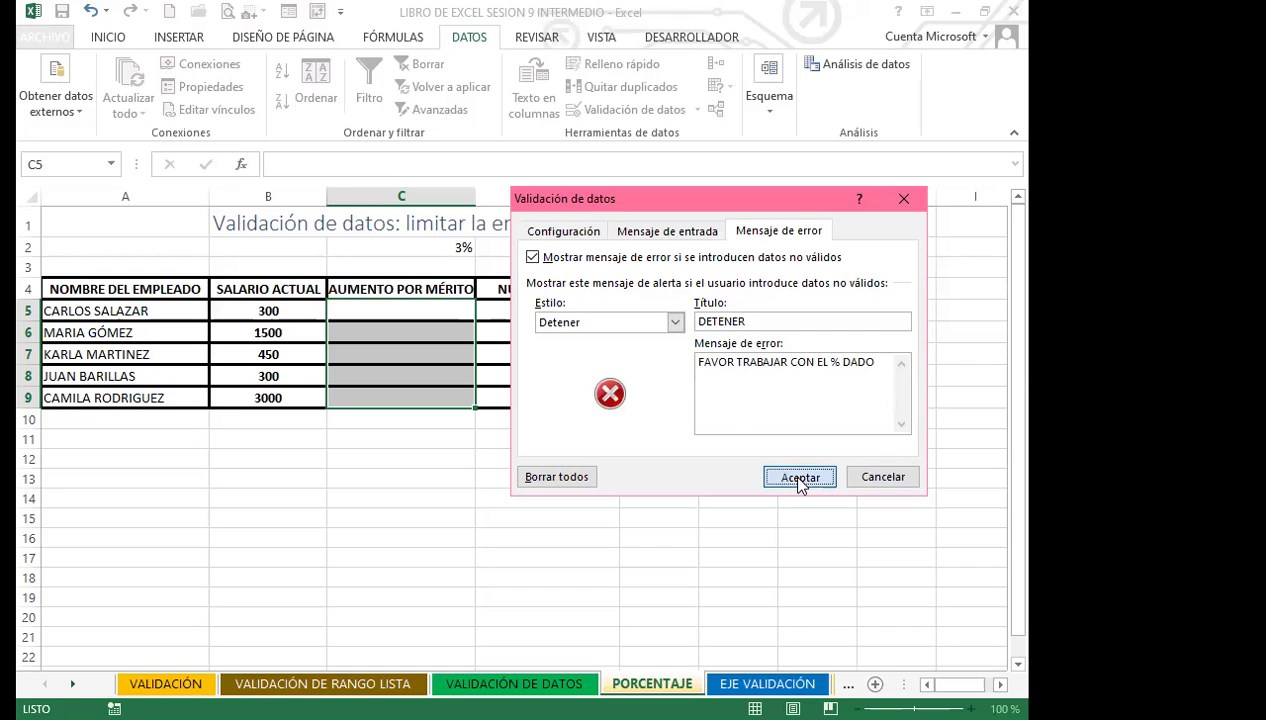
Enter 0.02% as the merit increase in cell C5.
{"action": "left_click", "coordinate": [423, 311]}
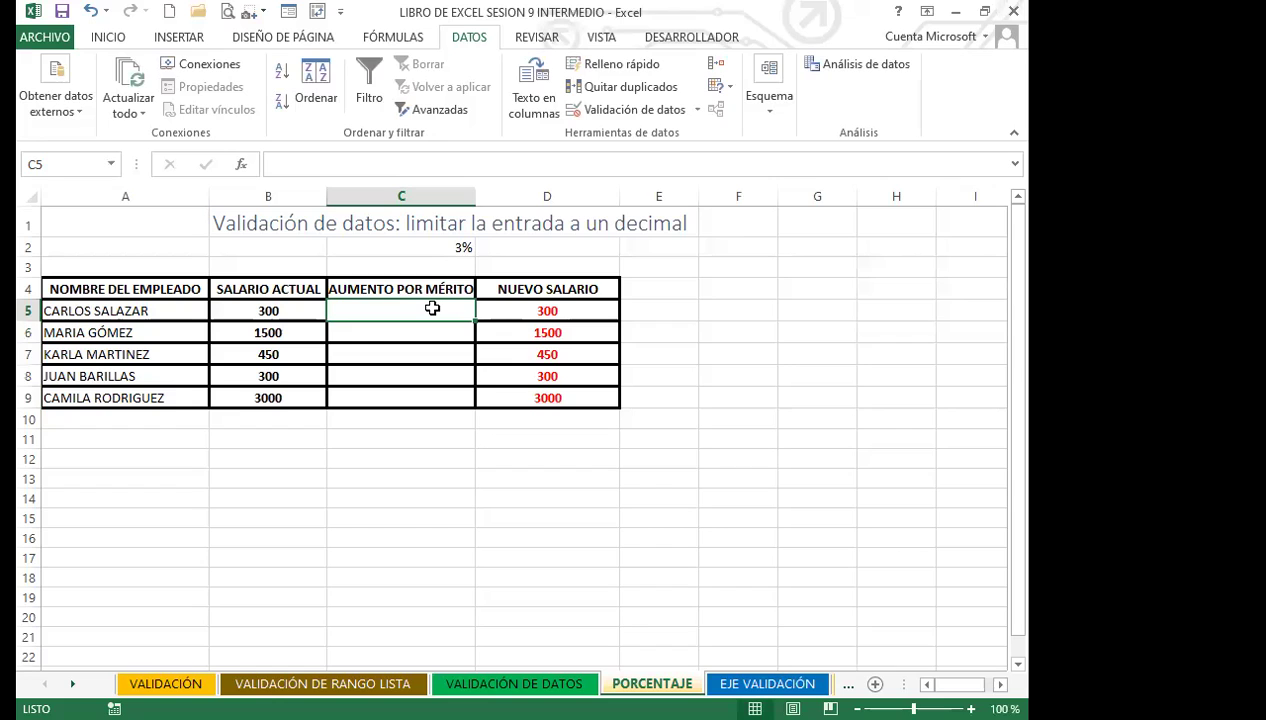
{"action": "type", "text": "0.02"}
{"action": "key", "text": "Return"}
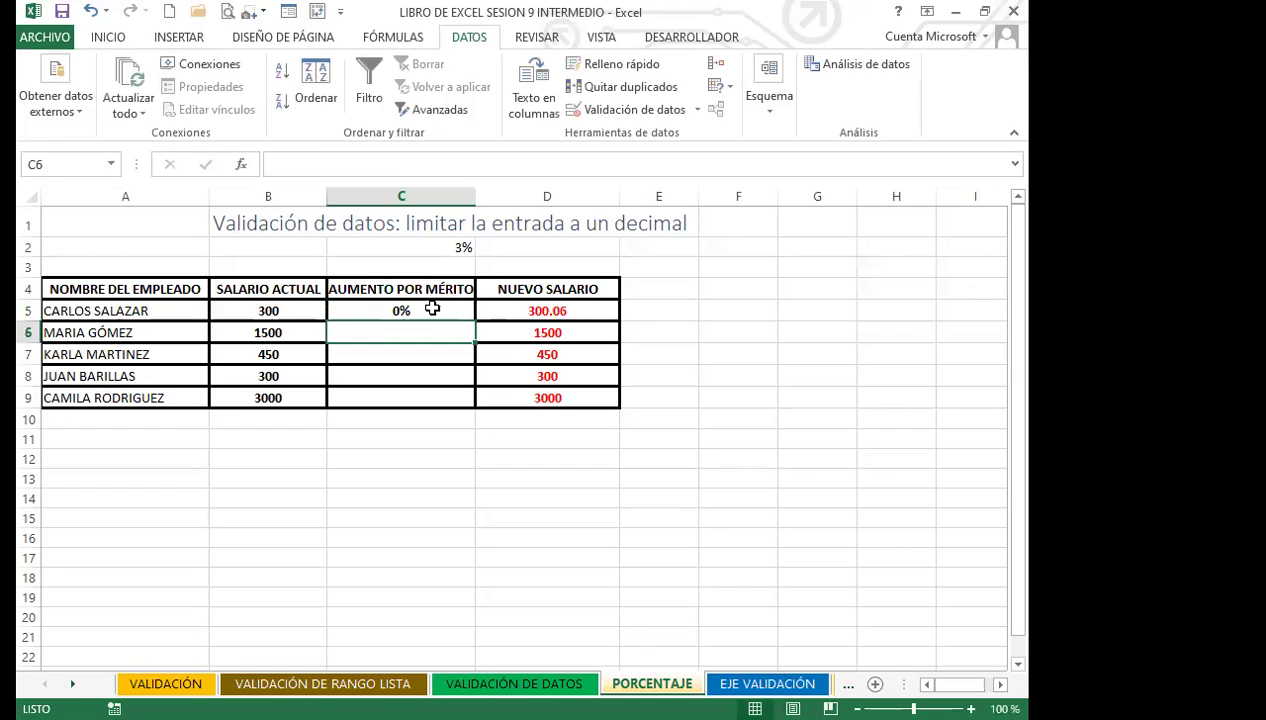
Show the AUMENTO POR MÉRITO percentages in C5:C9 with two decimal places.
{"action": "left_click_drag", "start_coordinate": [438, 311], "coordinate": [432, 392]}
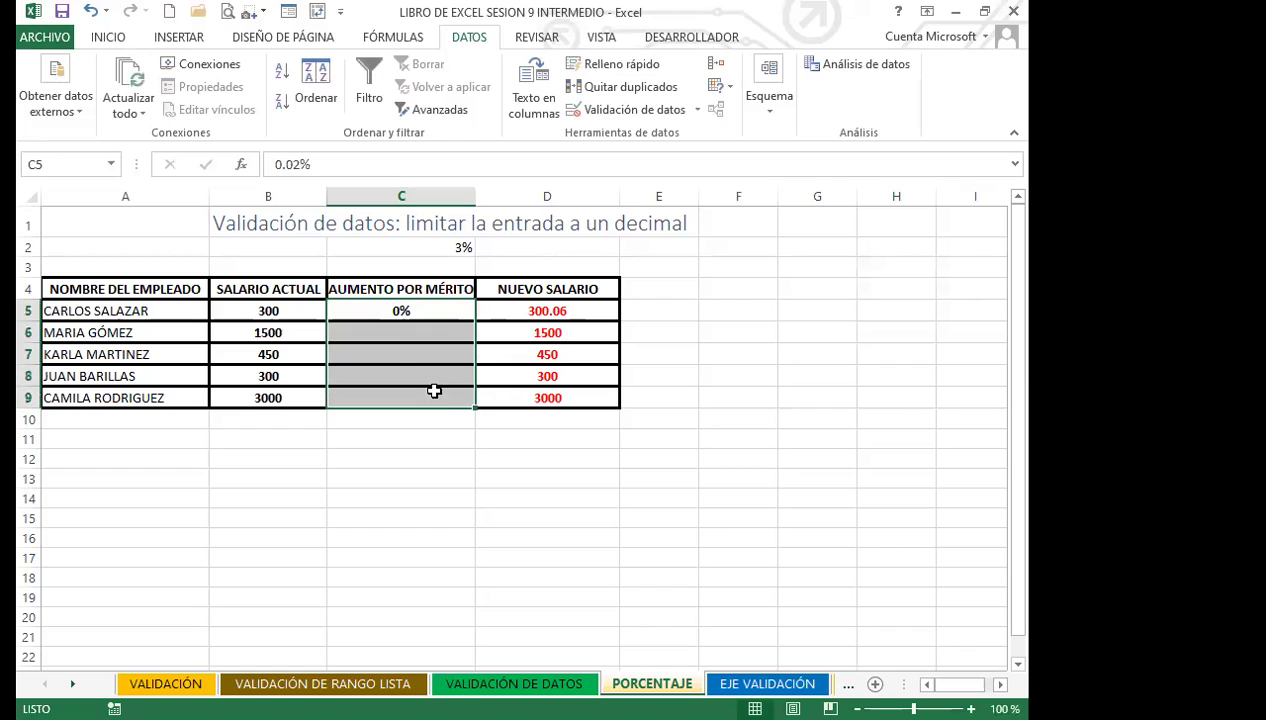
{"action": "left_click", "coordinate": [110, 40]}
{"action": "left_click", "coordinate": [487, 106]}
{"action": "left_click", "coordinate": [487, 106]}
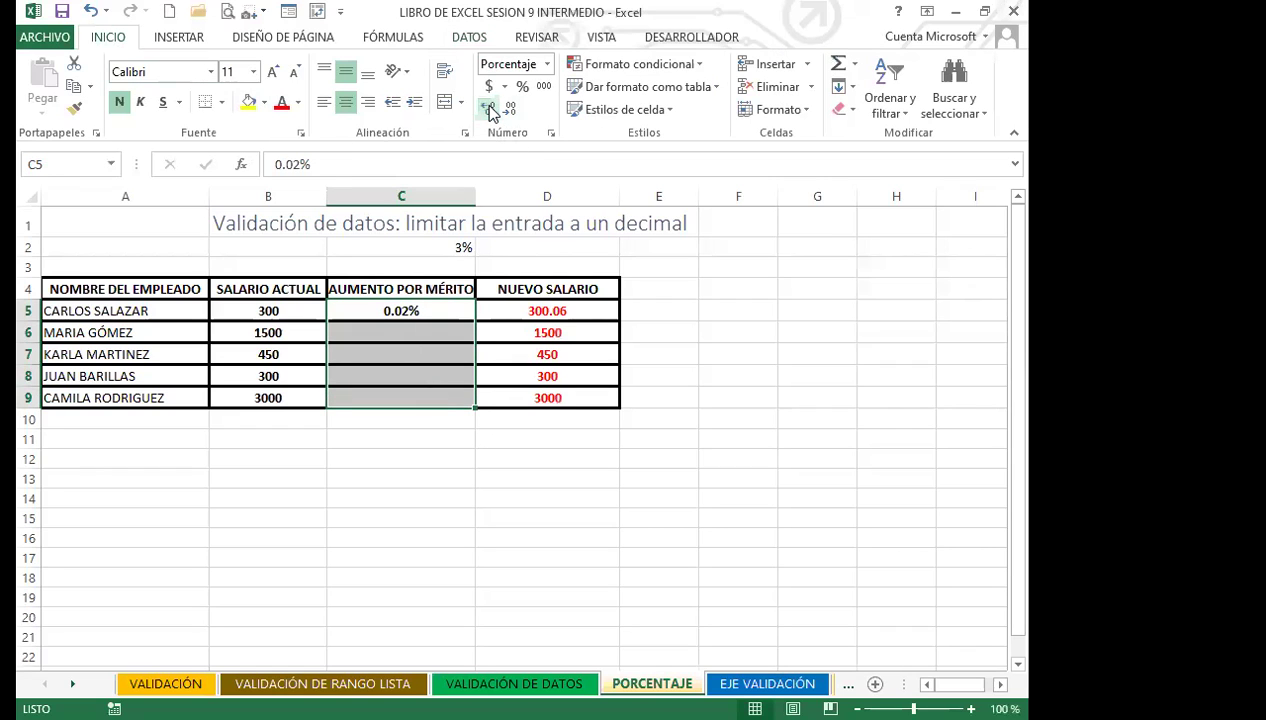
Change the merit increase in C5 to 0.2% and enter 3% in C6.
{"action": "left_click", "coordinate": [416, 335]}
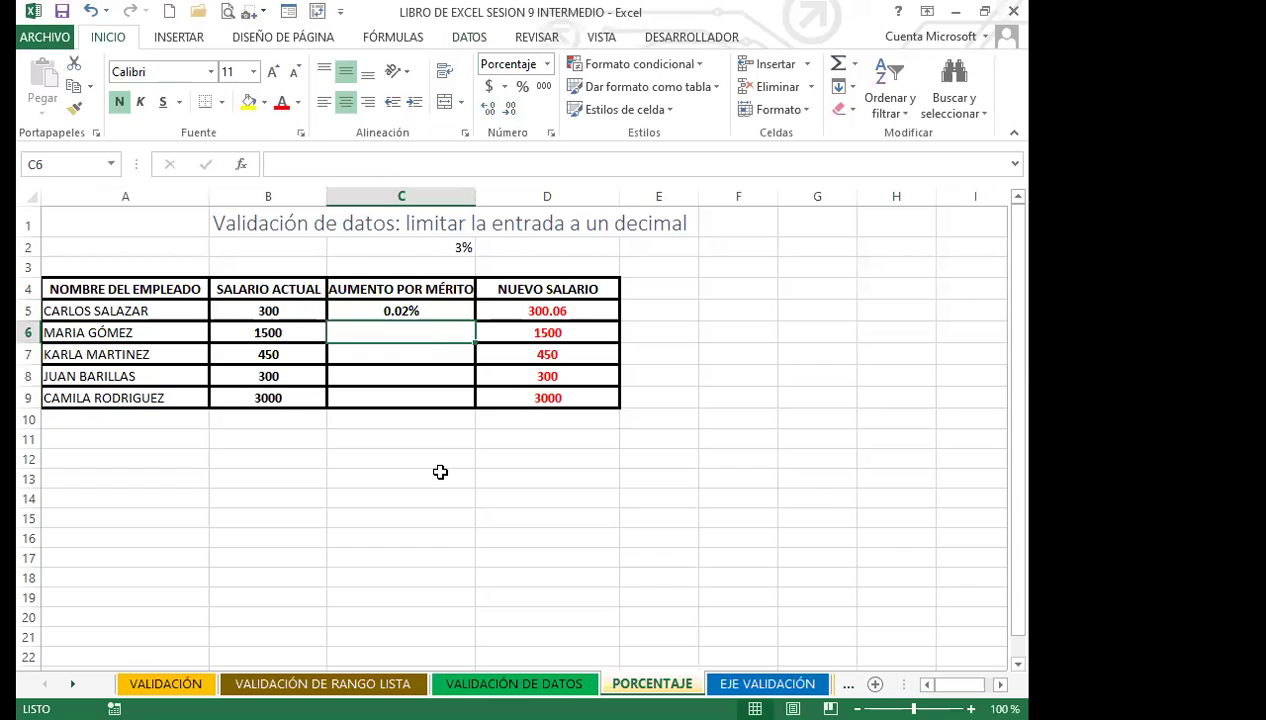
{"action": "left_click", "coordinate": [404, 311]}
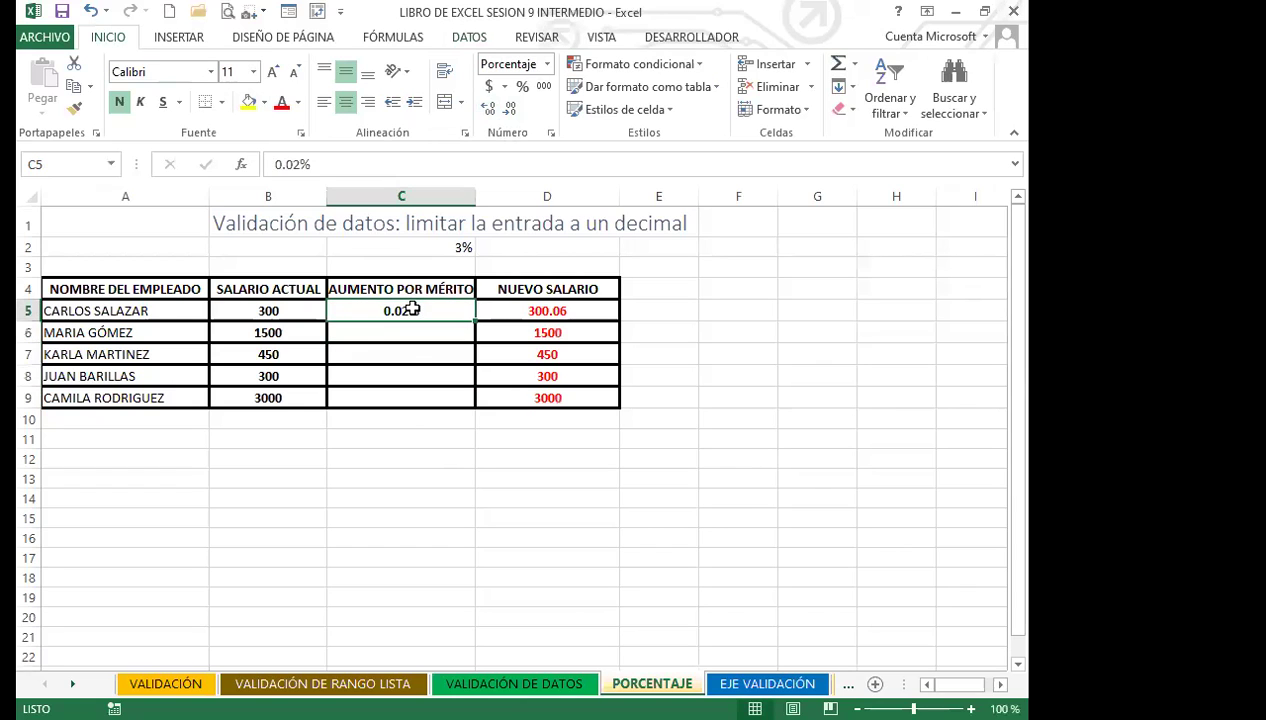
{"action": "double_click", "coordinate": [414, 311]}
{"action": "key", "text": "BackSpace"}
{"action": "key", "text": "BackSpace"}
{"action": "type", "text": "2"}
{"action": "key", "text": "Return"}
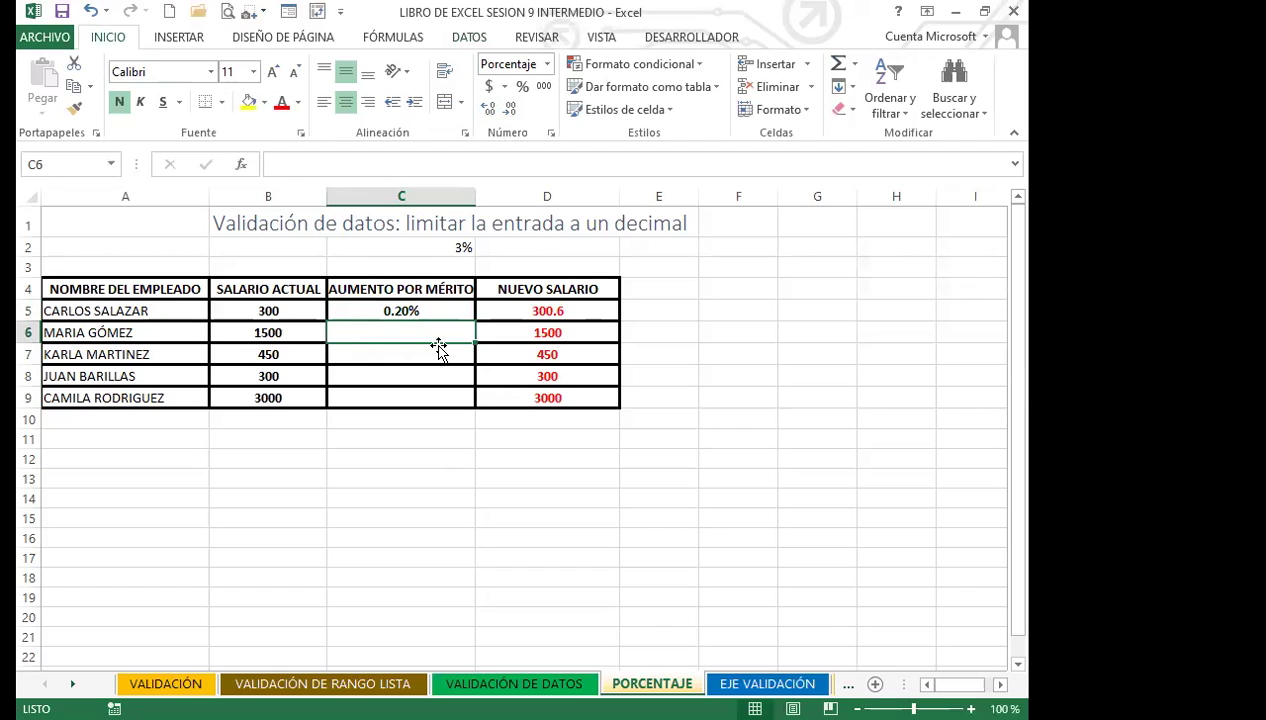
{"action": "type", "text": "3"}
{"action": "key", "text": "Return"}
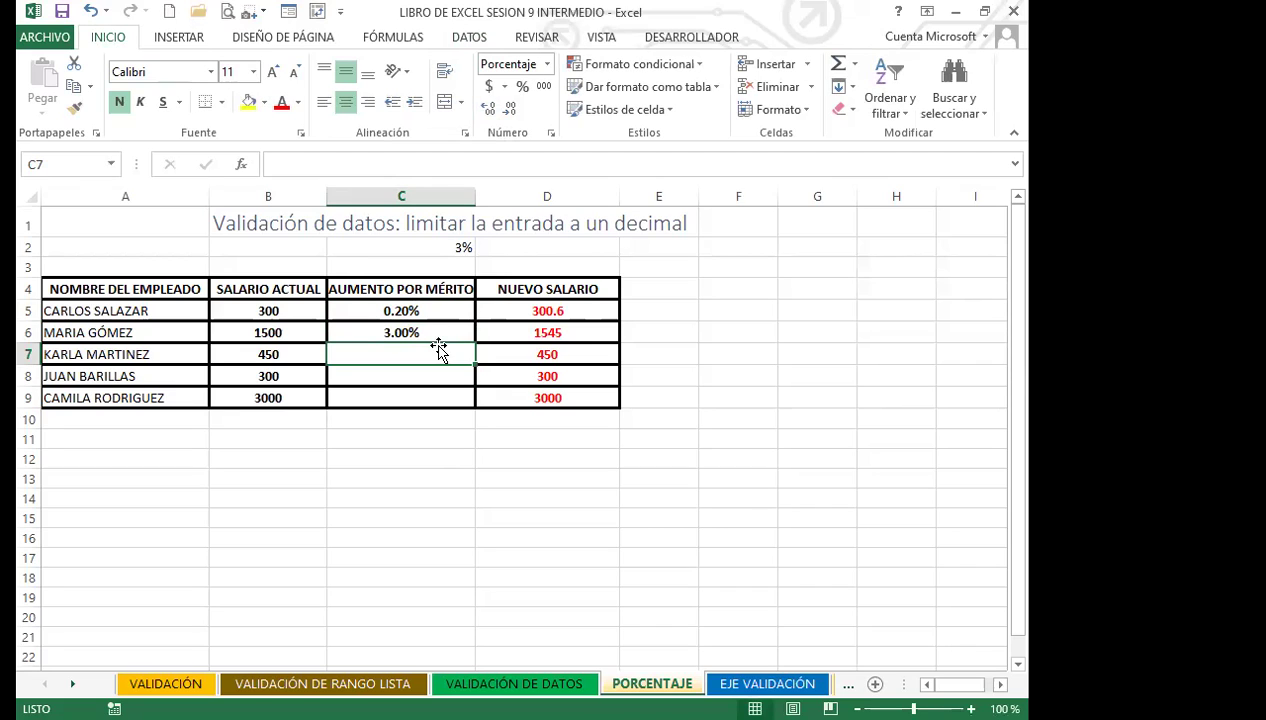
Reduce the AUMENTO POR MÉRITO percentages in C5:C9 to one decimal place.
{"action": "left_click_drag", "start_coordinate": [432, 311], "coordinate": [428, 398]}
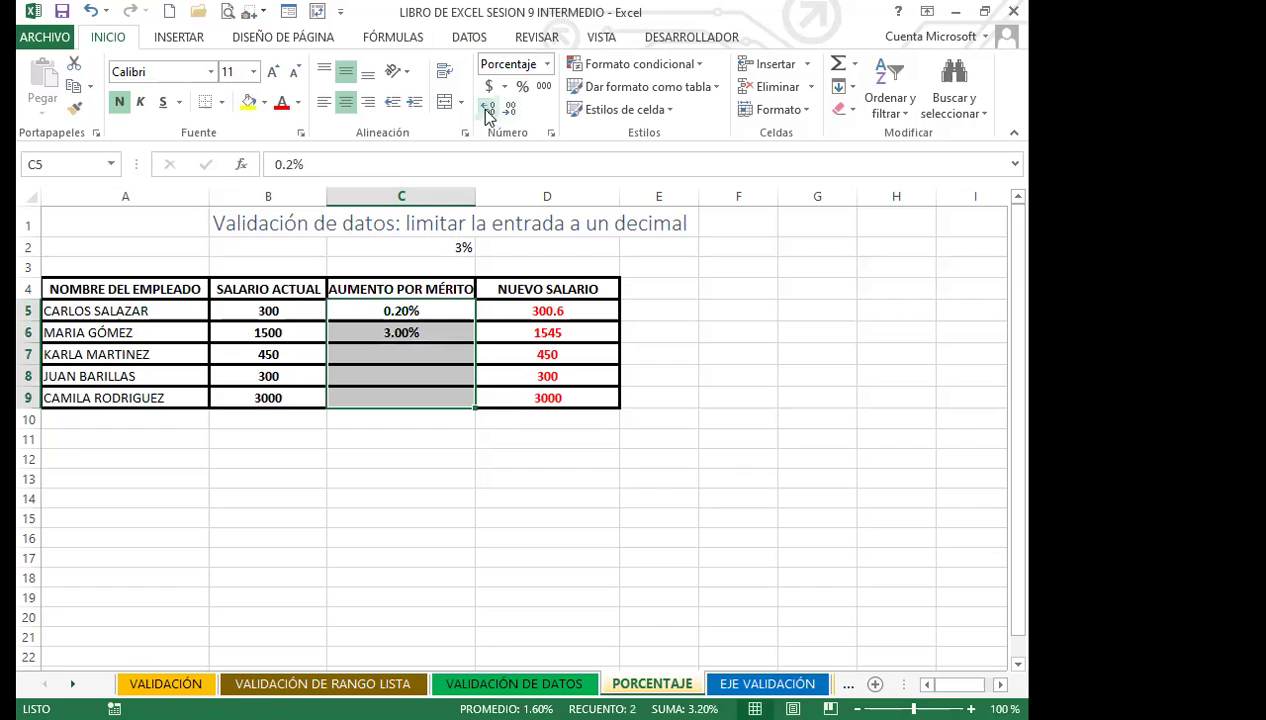
{"action": "left_click", "coordinate": [488, 107]}
{"action": "left_click", "coordinate": [511, 111]}
{"action": "left_click", "coordinate": [511, 111]}
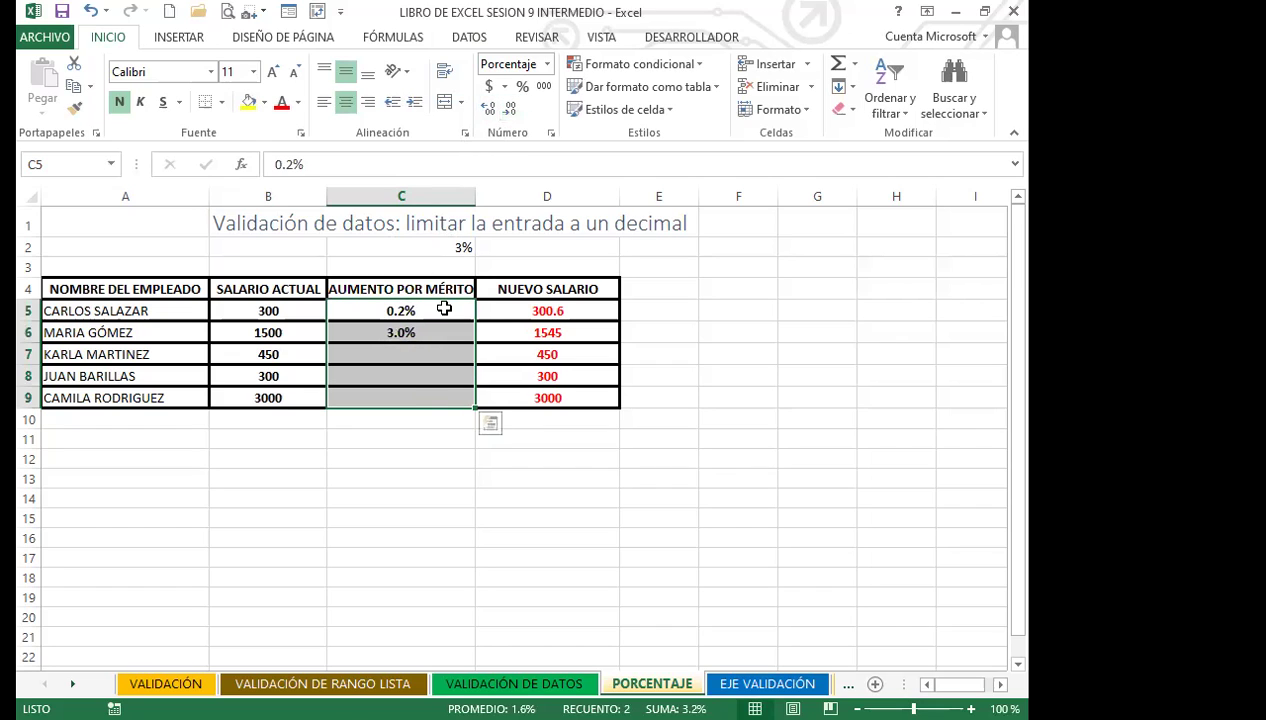
Try to enter 5% in cell C7 to test the decimal limit, and dismiss the alert.
{"action": "left_click", "coordinate": [411, 350]}
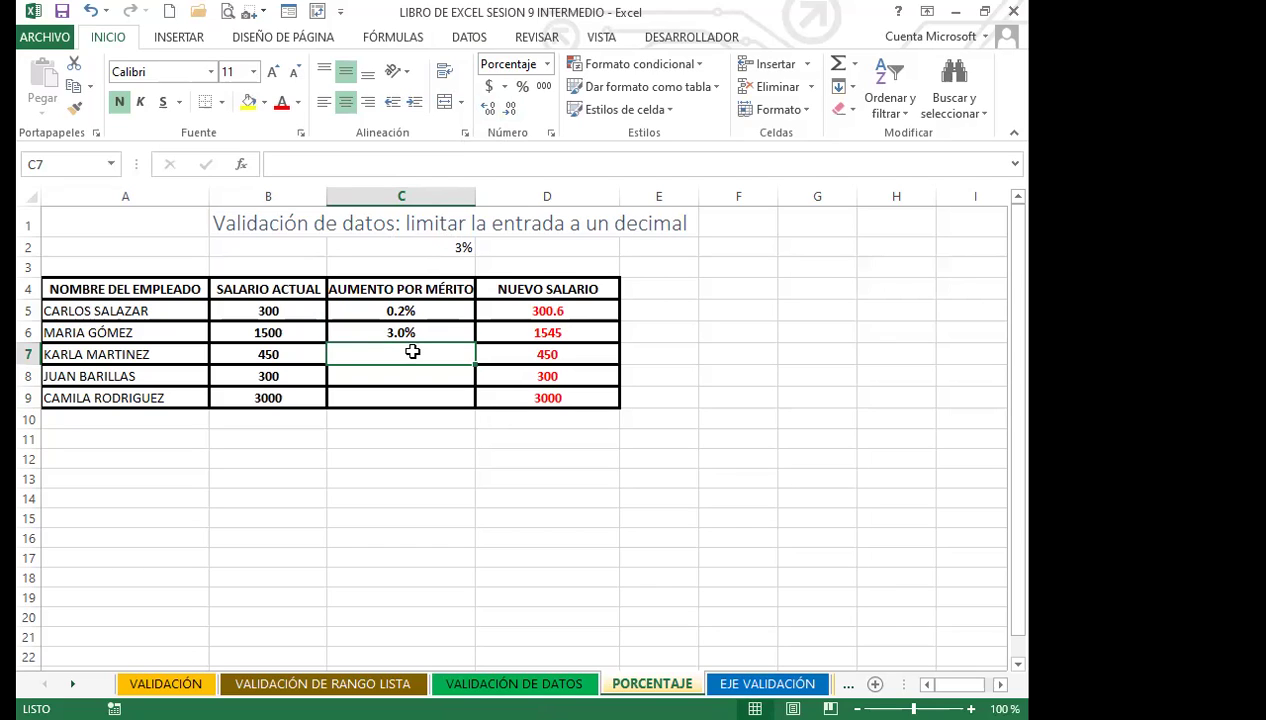
{"action": "type", "text": "5"}
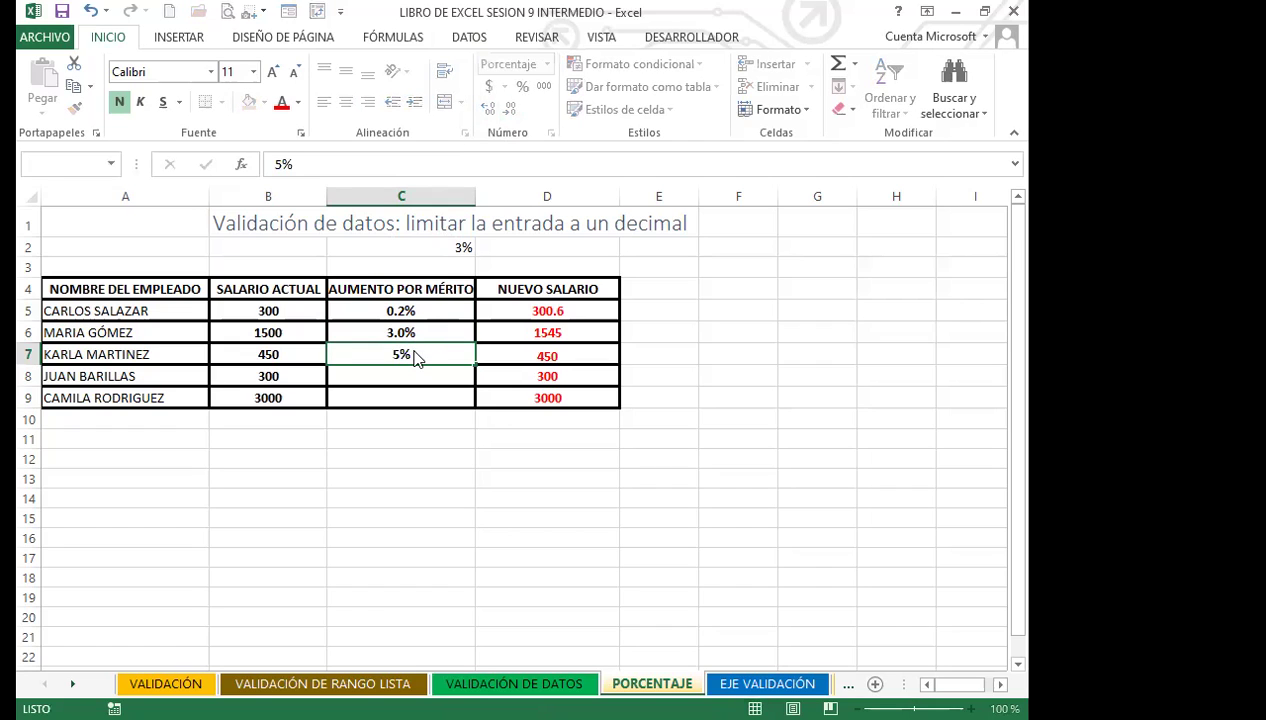
{"action": "key", "text": "Return"}
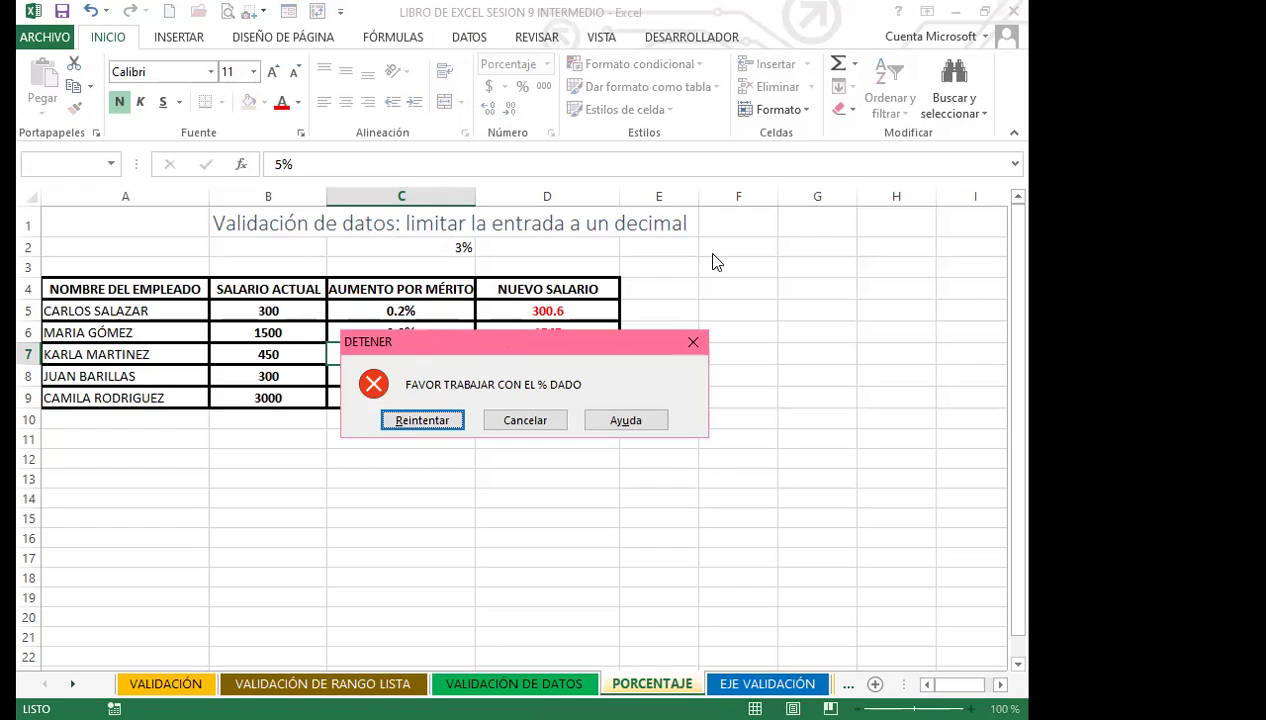
{"action": "left_click_drag", "start_coordinate": [500, 347], "coordinate": [716, 260]}
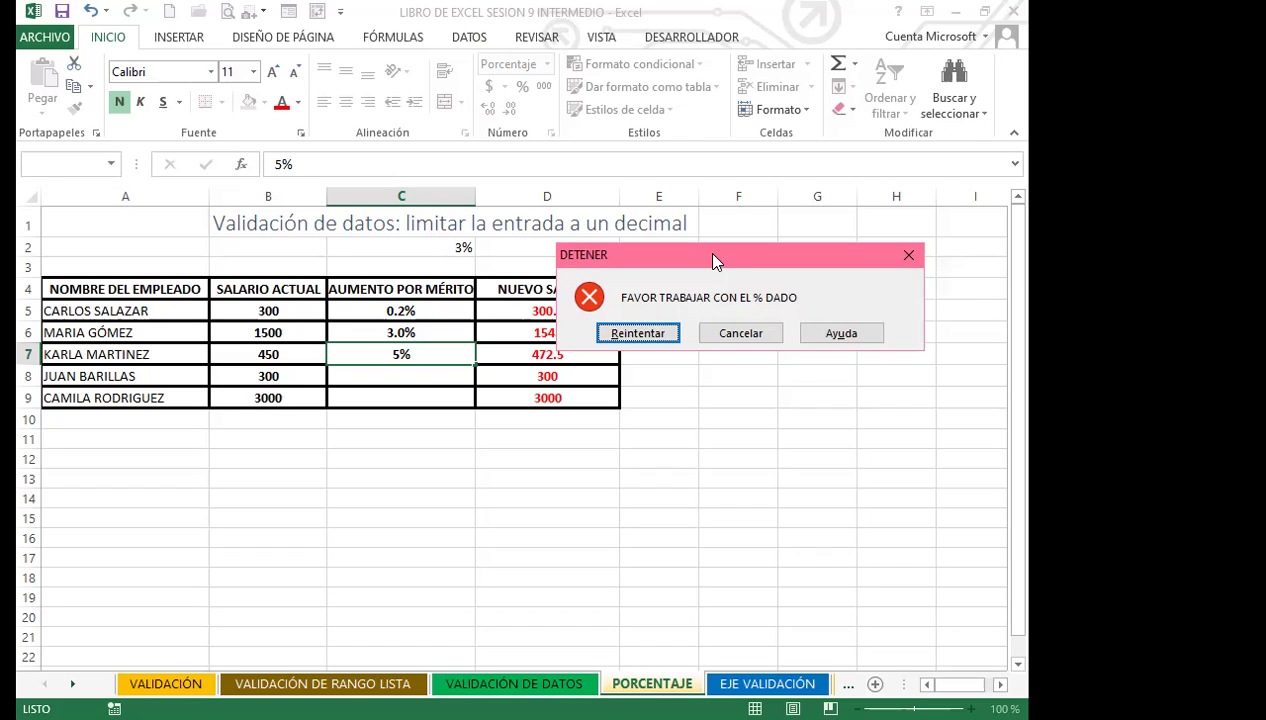
{"action": "left_click", "coordinate": [907, 256]}
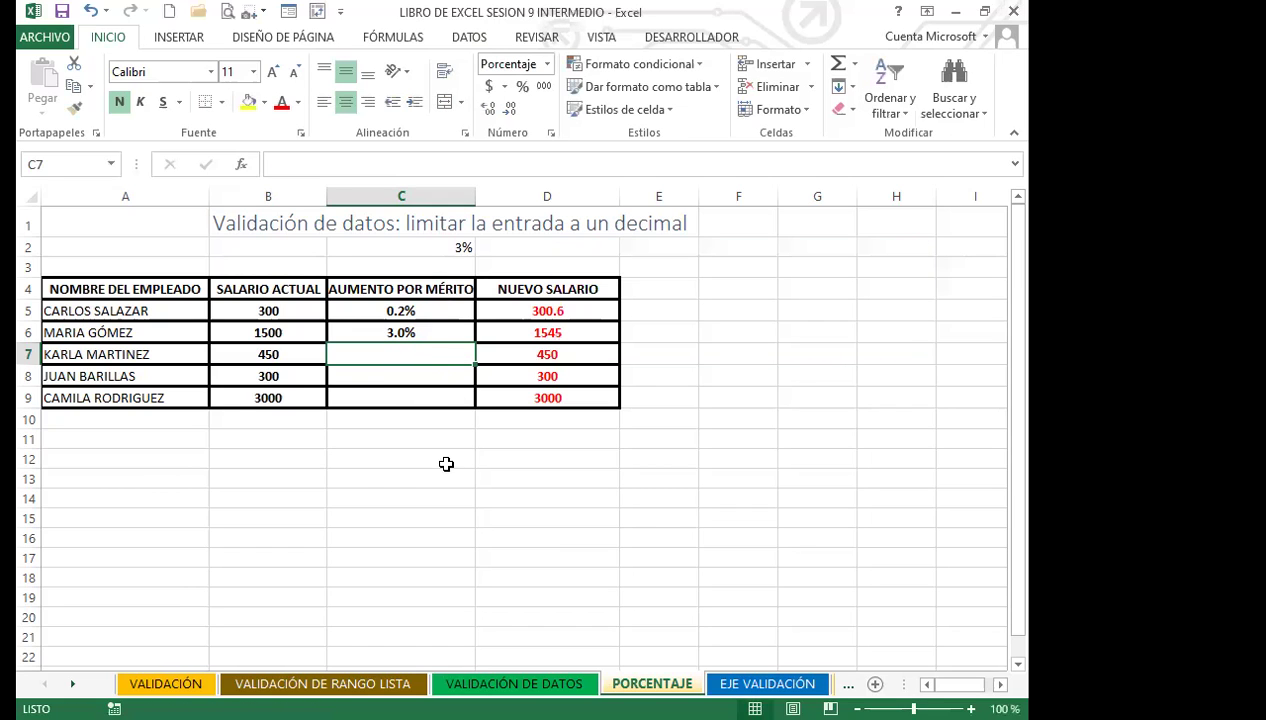
Switch to the EJE VALIDACIÓN sheet.
{"action": "left_click", "coordinate": [426, 394]}
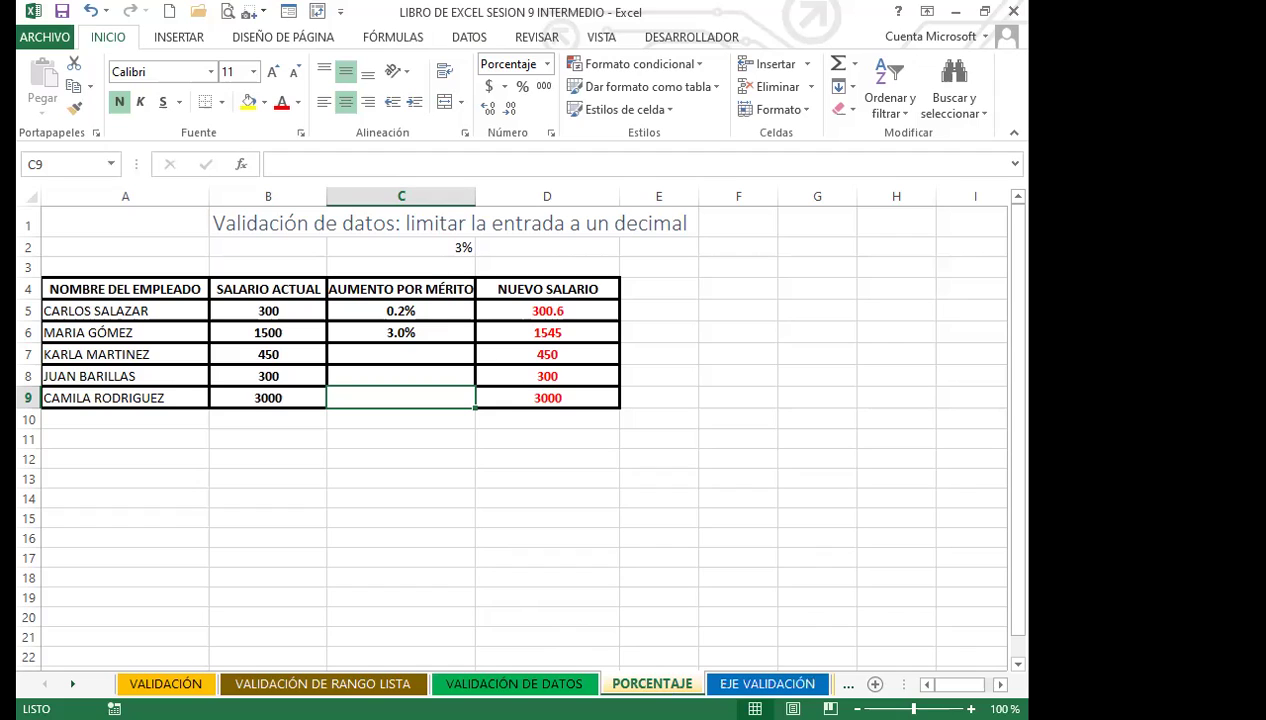
{"action": "left_click", "coordinate": [720, 683]}
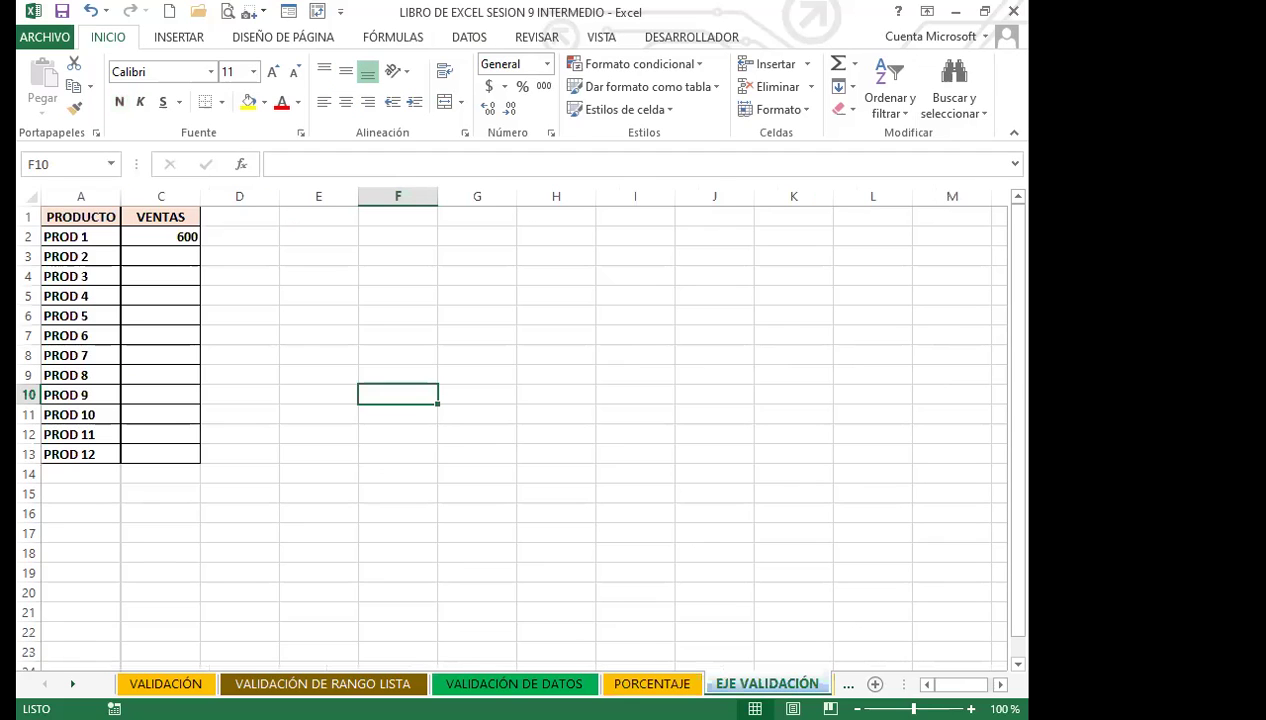
{"action": "left_click", "coordinate": [418, 574]}
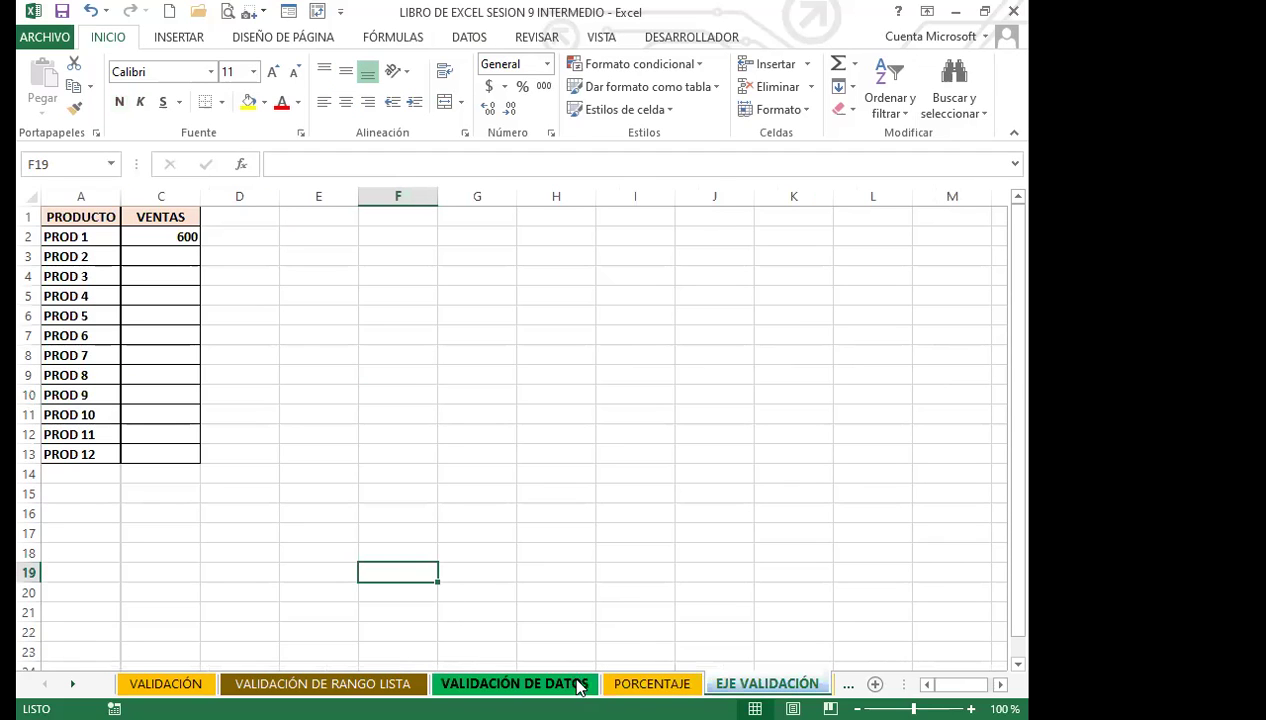
{"action": "left_click", "coordinate": [652, 683]}
{"action": "left_click", "coordinate": [767, 683]}
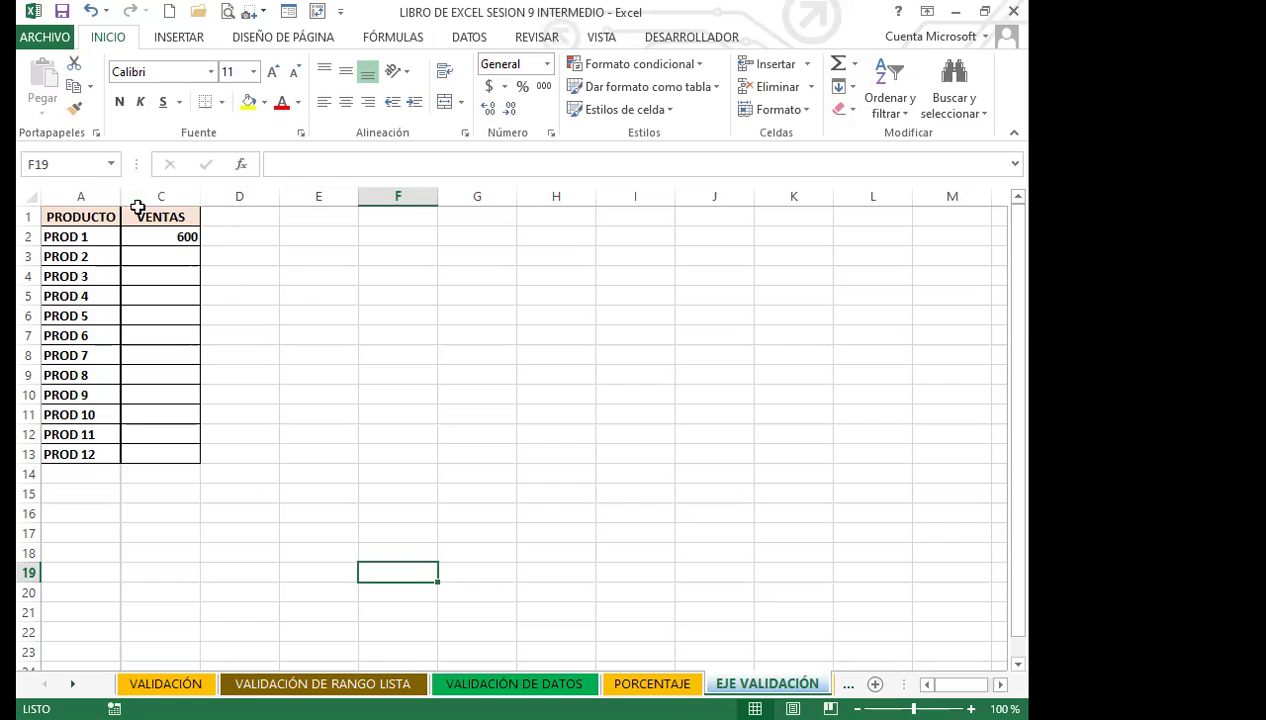
Widen the PRODUCTO column A, then unhide and widen the VASOS column B.
{"action": "left_click_drag", "start_coordinate": [119, 198], "coordinate": [180, 198]}
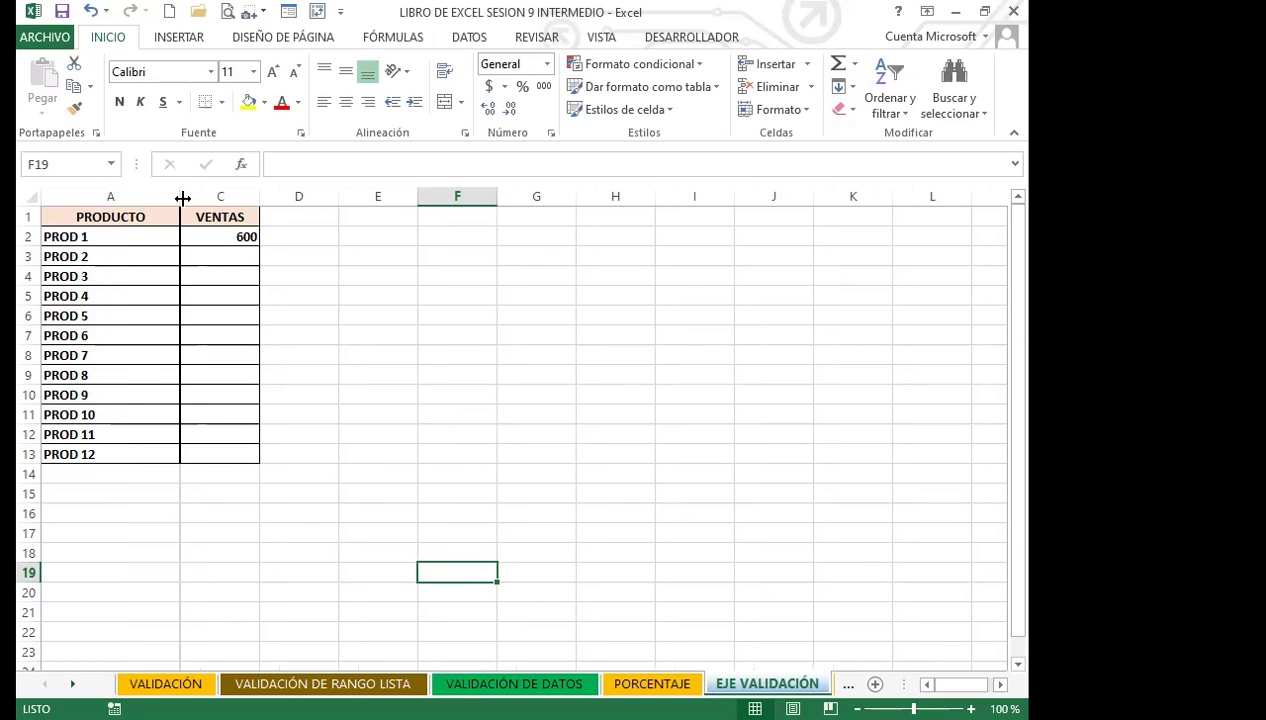
{"action": "double_click", "coordinate": [183, 198]}
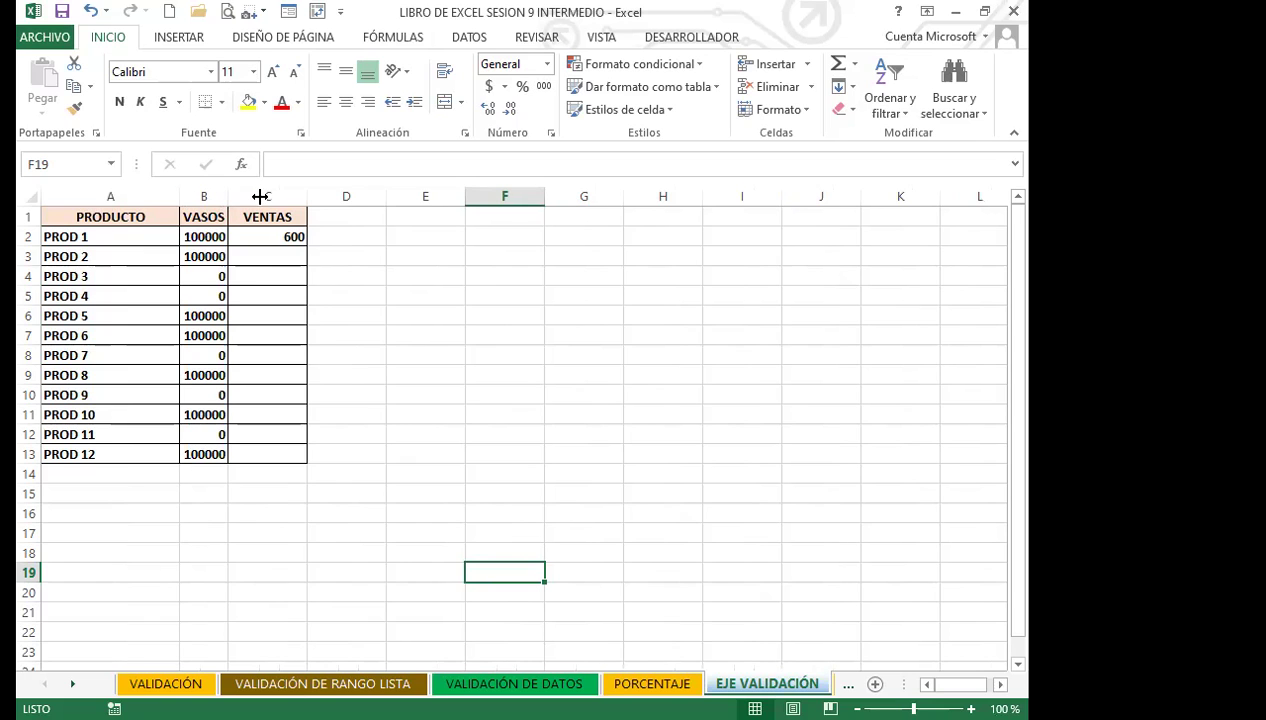
{"action": "left_click_drag", "start_coordinate": [259, 196], "coordinate": [268, 196]}
Clear the VENTAS value for PROD 1 in cell C2.
{"action": "left_click_drag", "start_coordinate": [225, 237], "coordinate": [220, 454]}
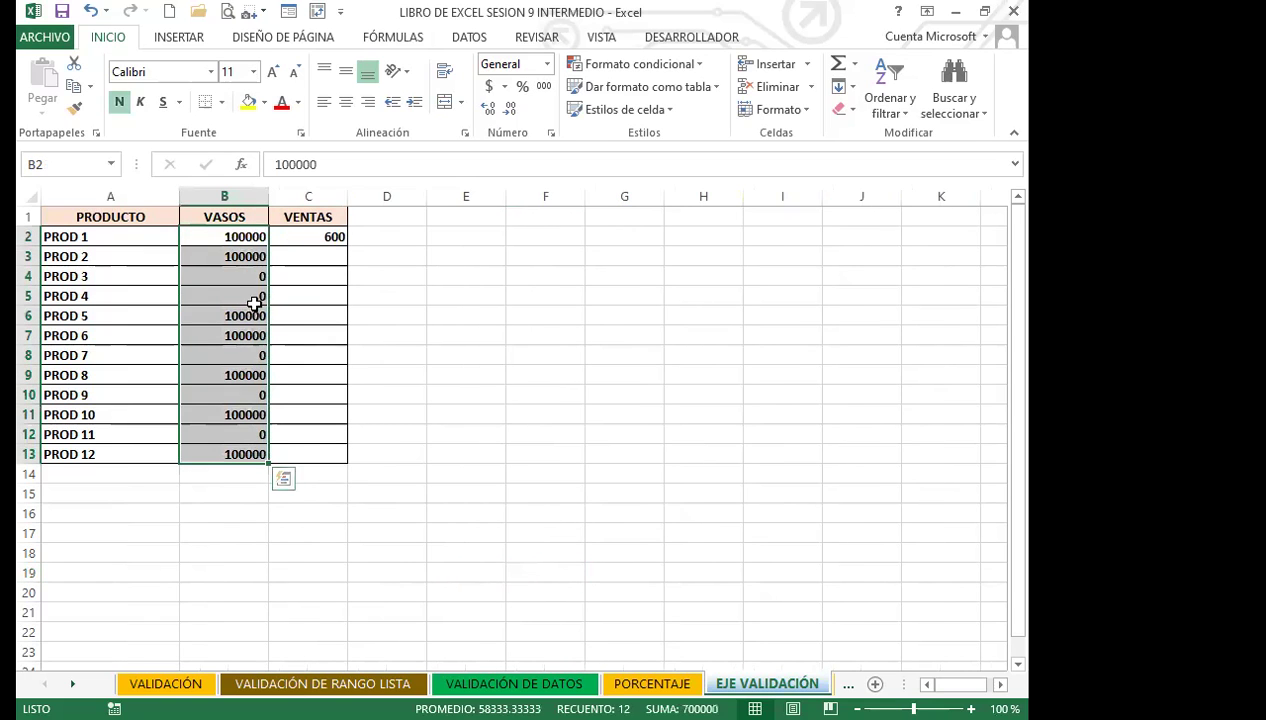
{"action": "left_click", "coordinate": [296, 236]}
{"action": "key", "text": "Delete"}
Review the data validation error message set for the VENTAS cells C2:C13 and close it without changes.
{"action": "left_click_drag", "start_coordinate": [305, 237], "coordinate": [297, 458]}
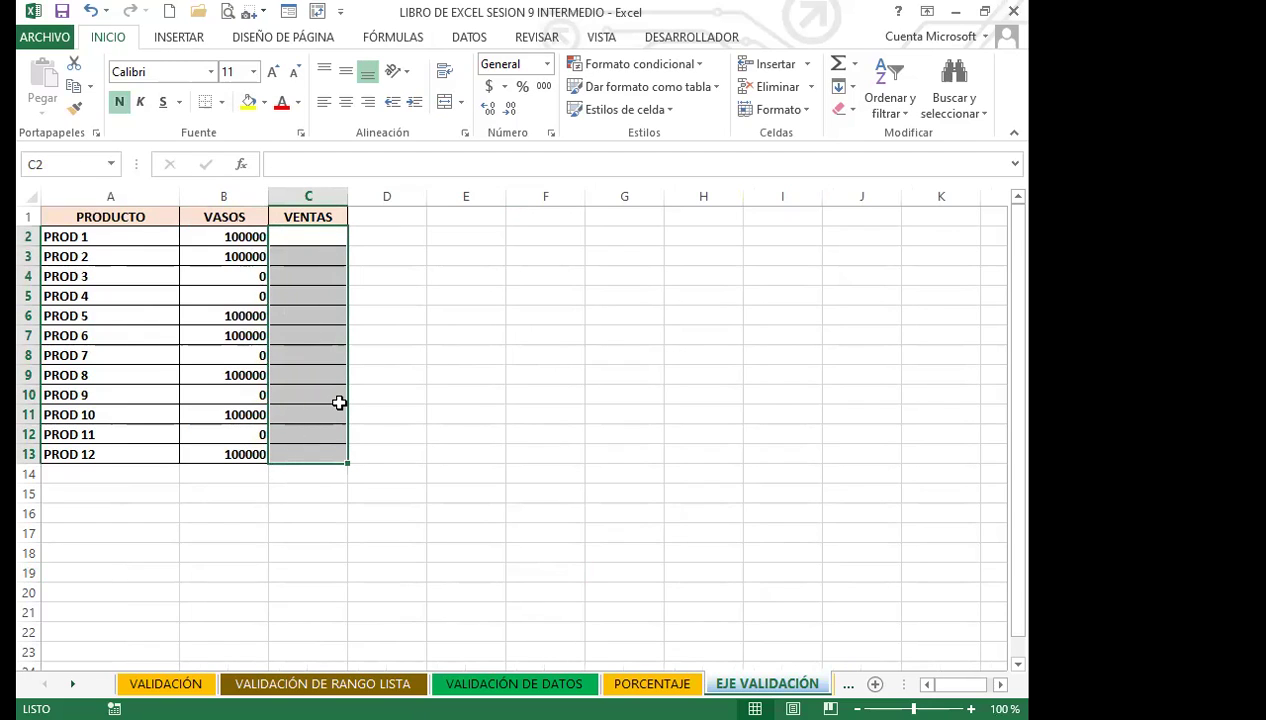
{"action": "left_click", "coordinate": [469, 38]}
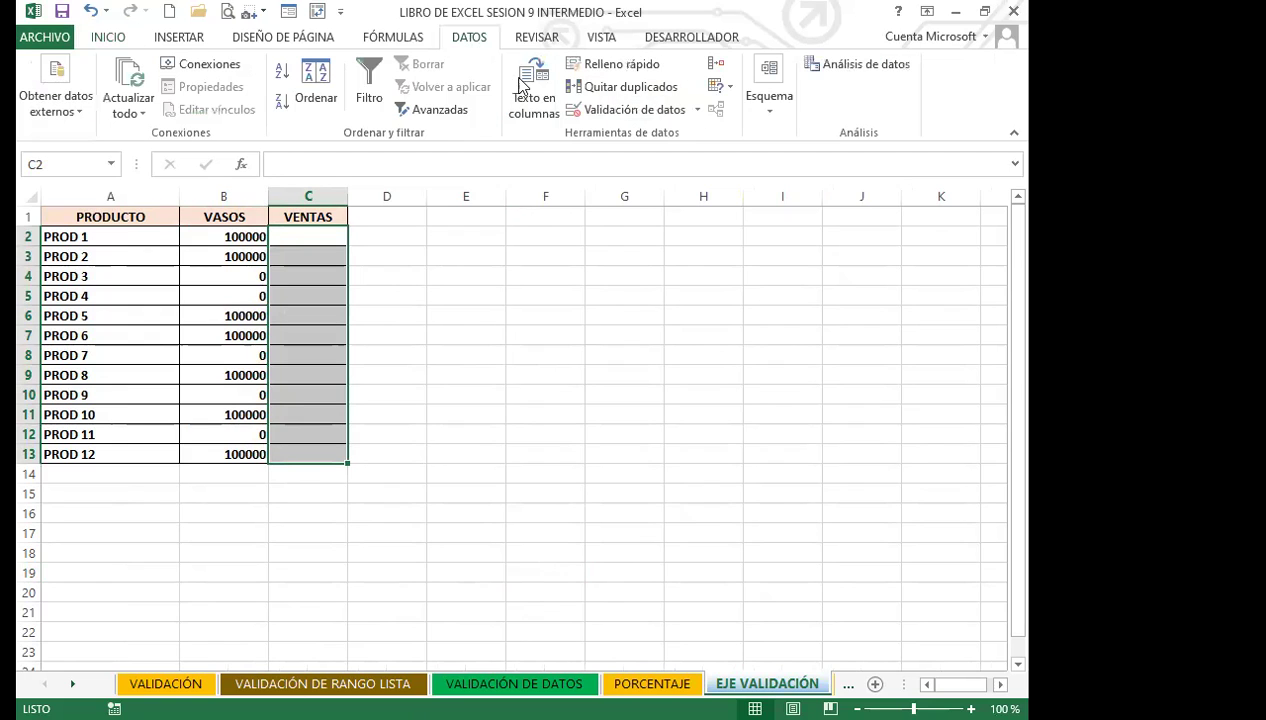
{"action": "left_click", "coordinate": [699, 109]}
{"action": "left_click", "coordinate": [658, 136]}
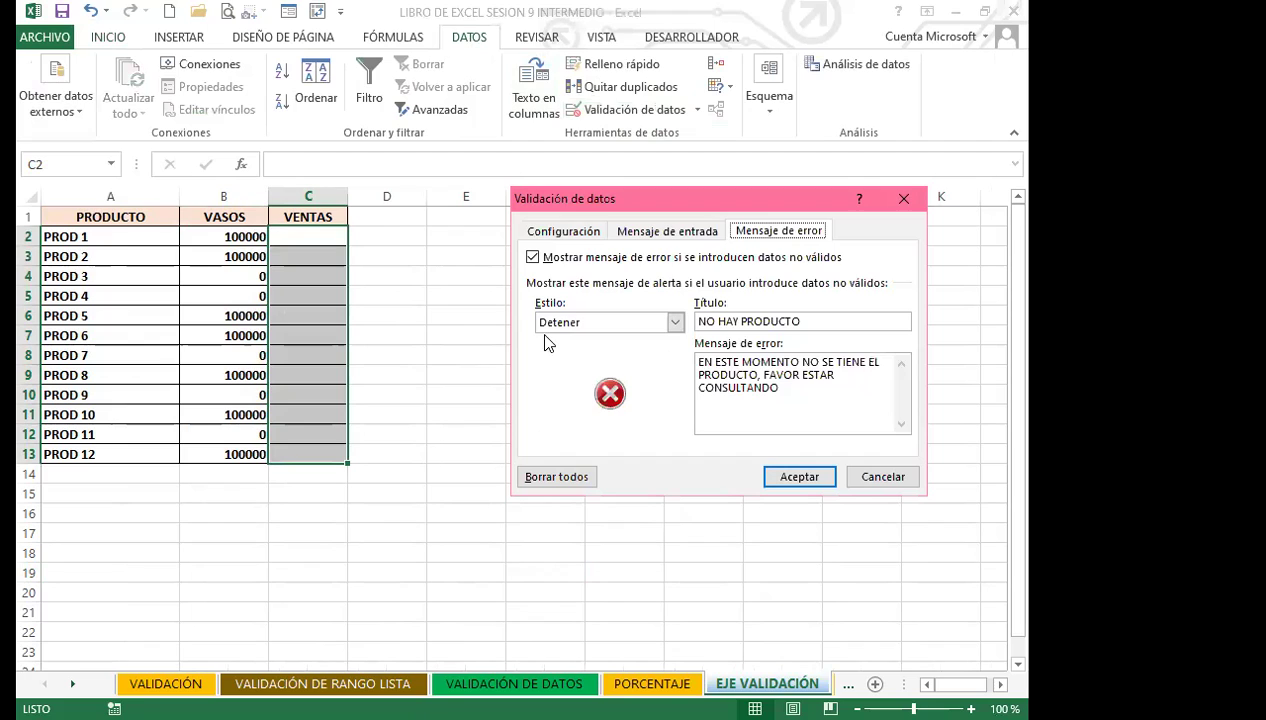
{"action": "left_click", "coordinate": [876, 482]}
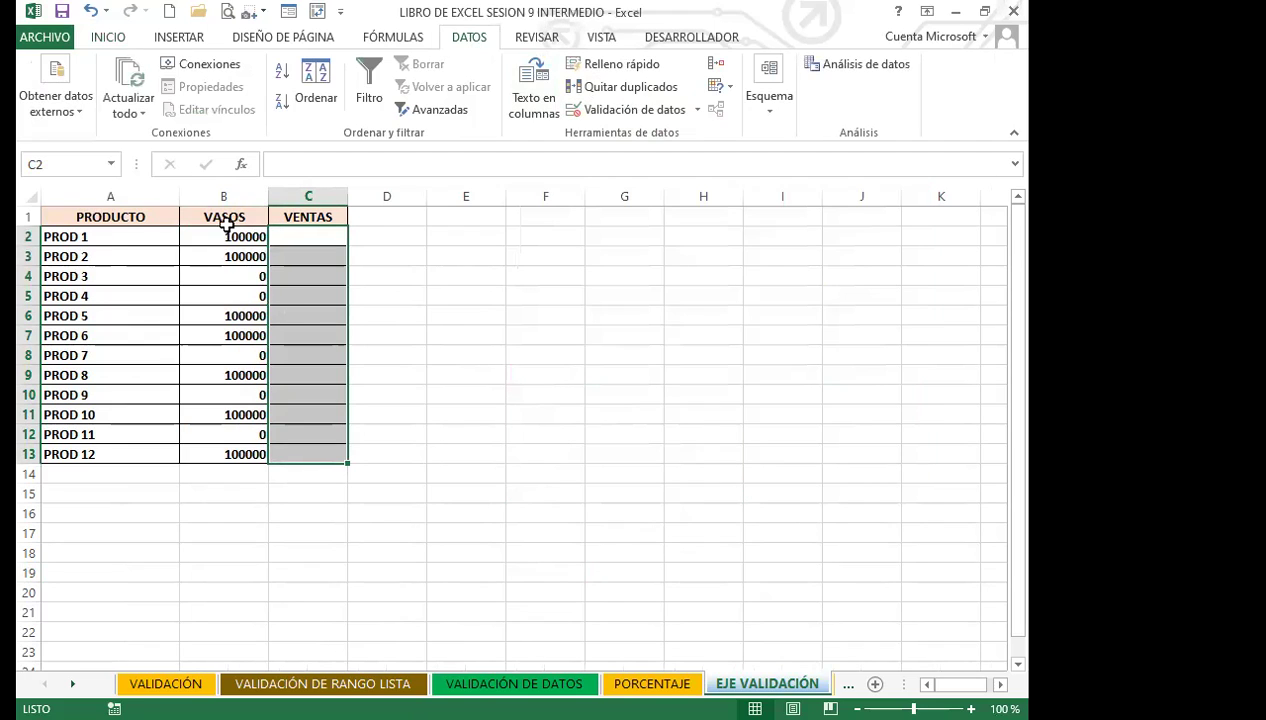
Hide the VASOS column B and enter 10 as the PROD 1 sales in cell C2.
{"action": "left_click_drag", "start_coordinate": [268, 196], "coordinate": [176, 195]}
{"action": "left_click", "coordinate": [294, 280]}
{"action": "left_click", "coordinate": [215, 240]}
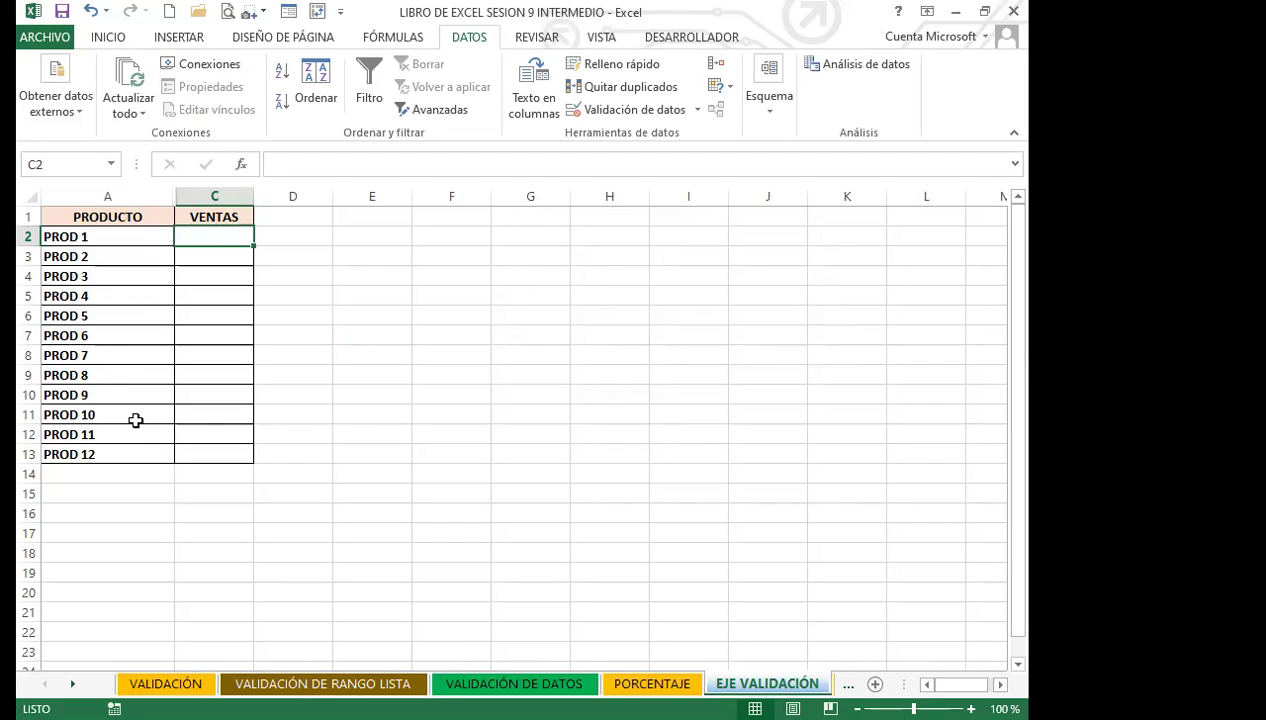
{"action": "type", "text": "10"}
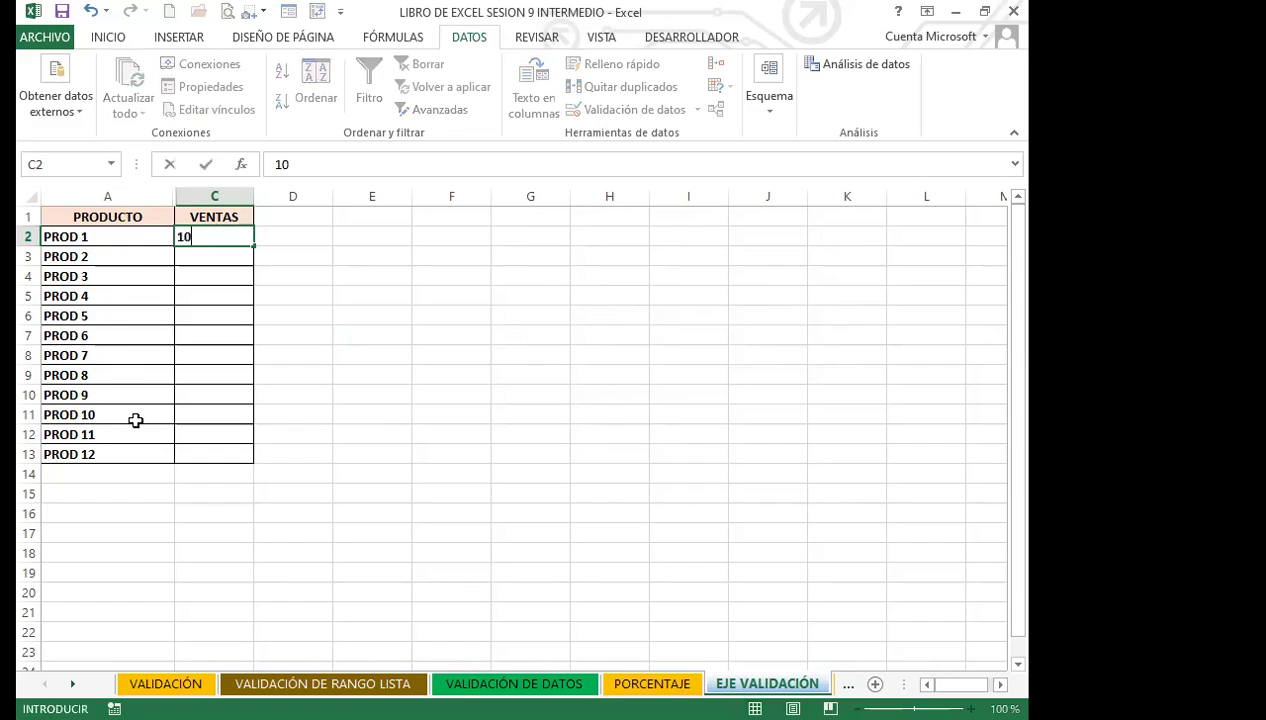
{"action": "key", "text": "Return"}
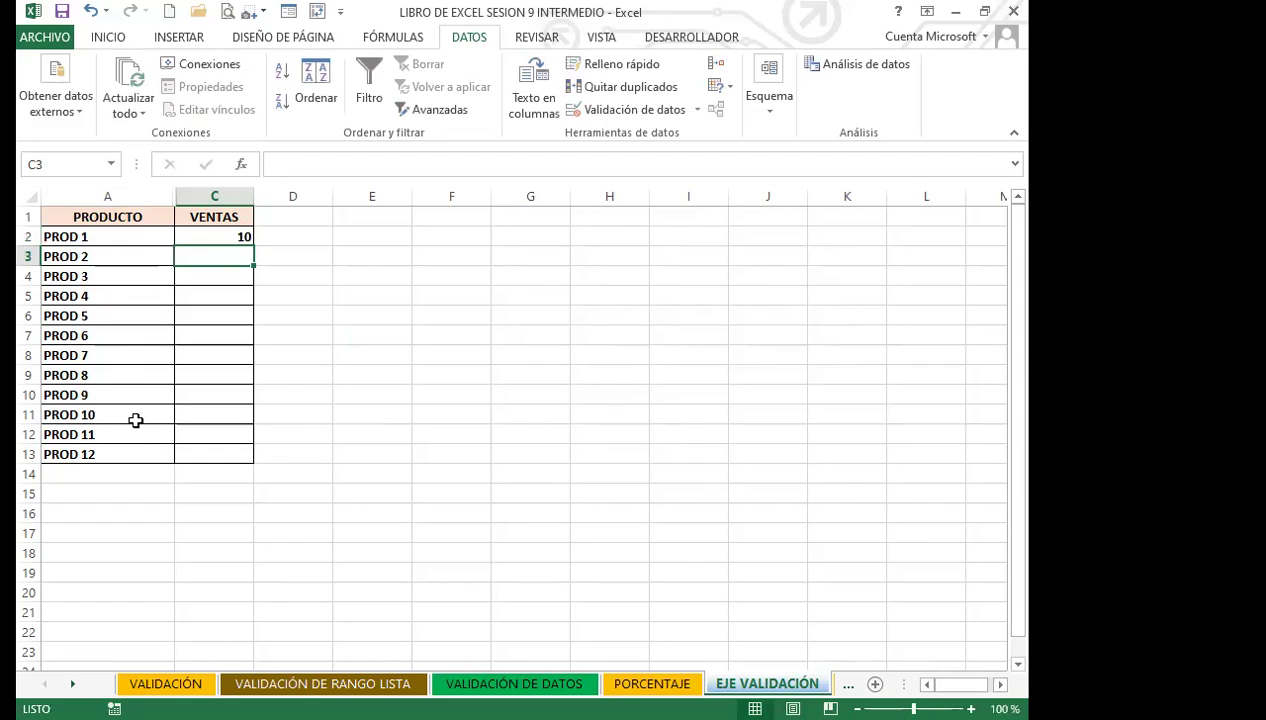
Enter 5 as the PROD 2 sales in cell C3.
{"action": "left_click", "coordinate": [135, 420]}
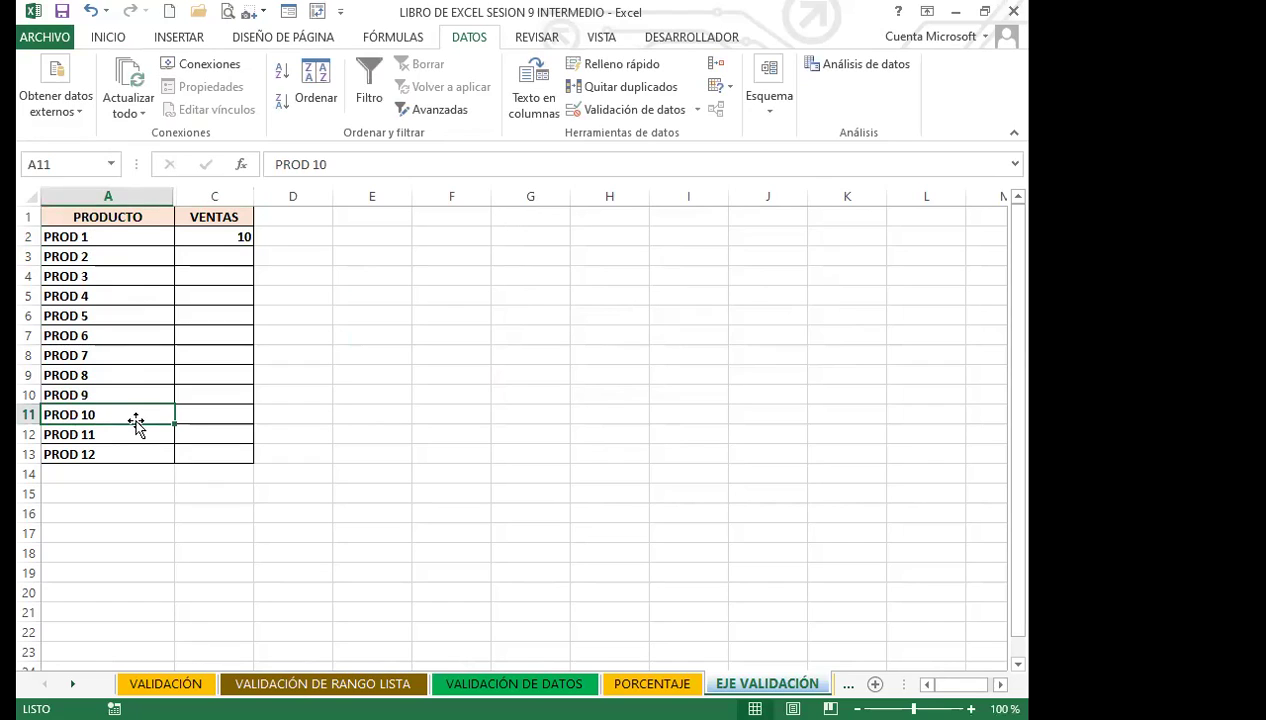
{"action": "left_click", "coordinate": [229, 253]}
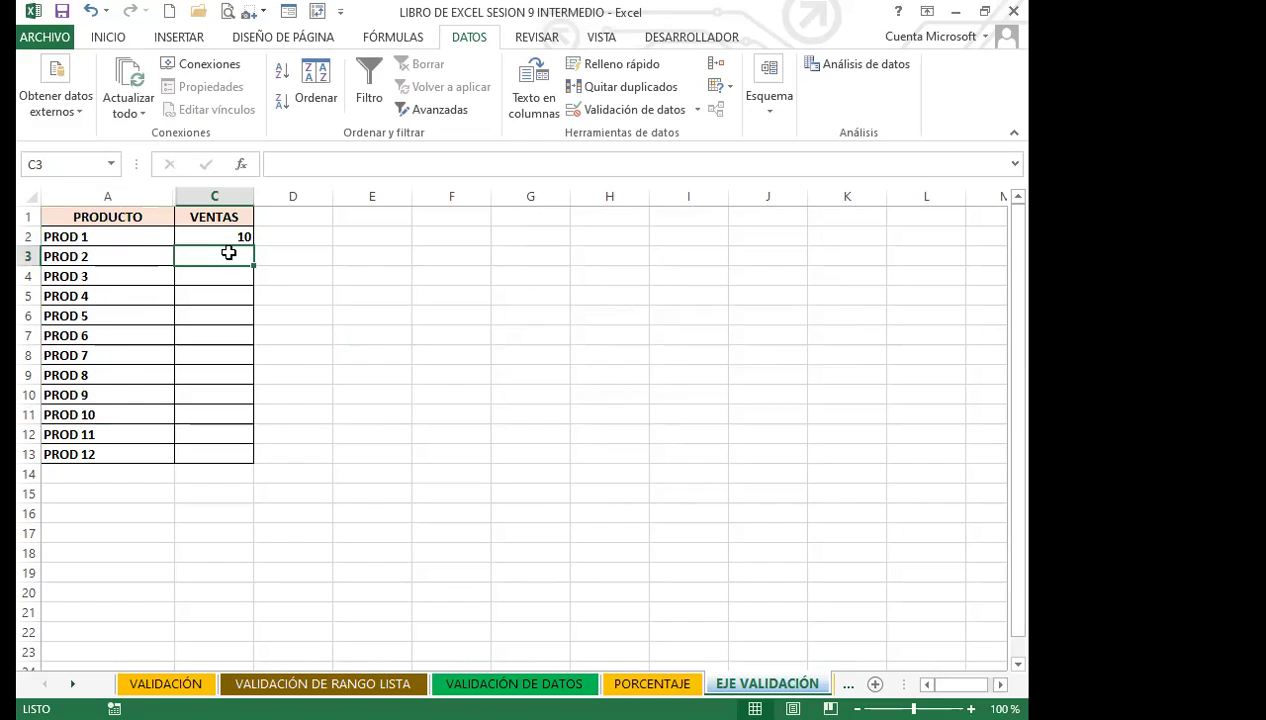
{"action": "type", "text": "5"}
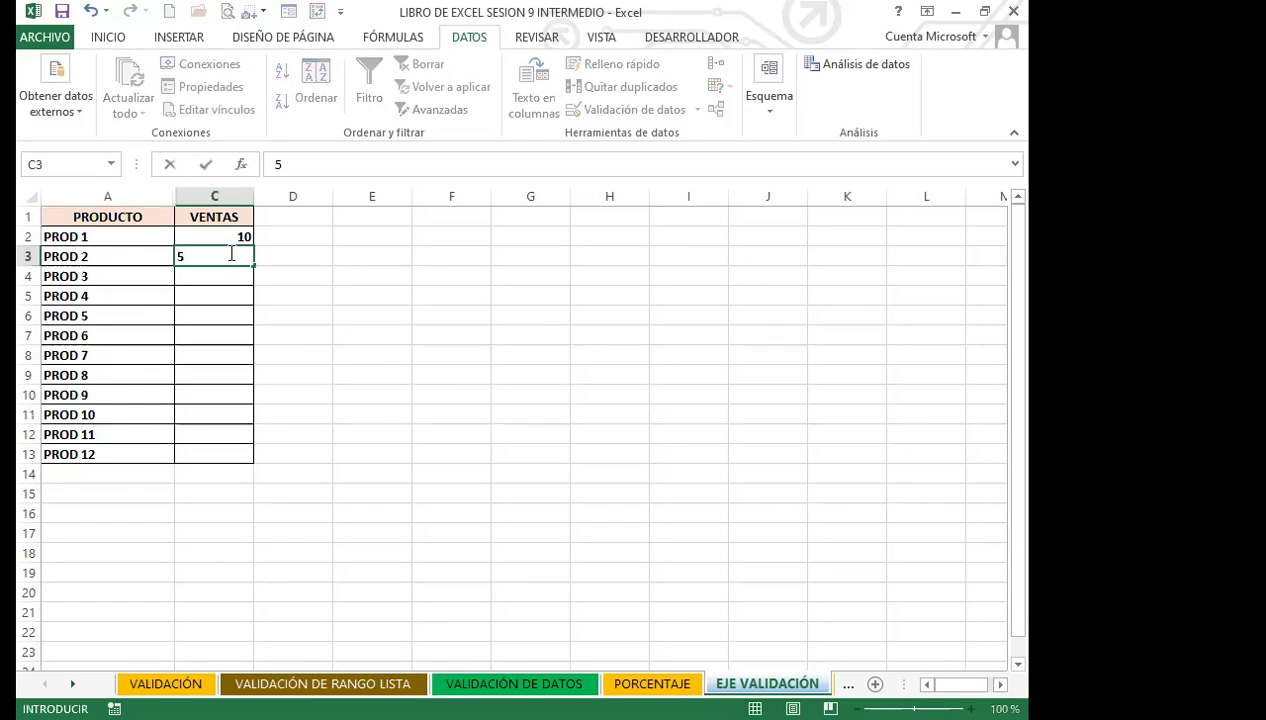
{"action": "key", "text": "Return"}
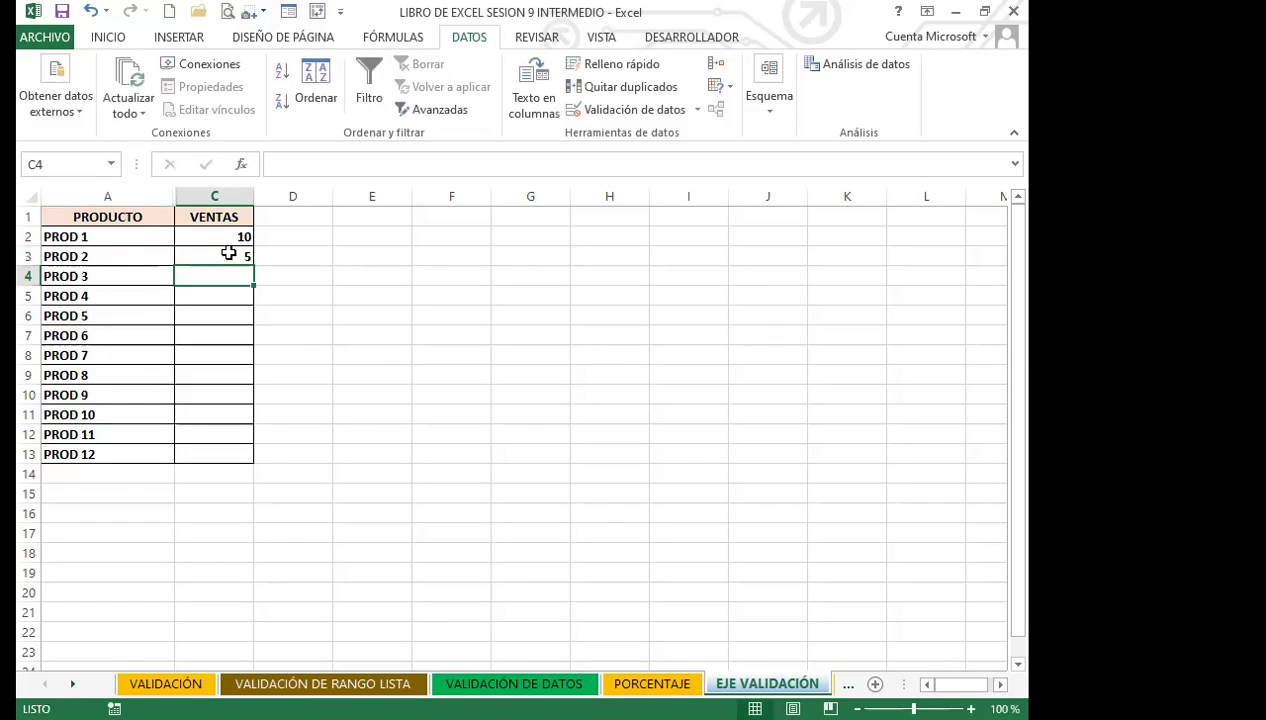
Try to enter 5 as the PROD 3 sales in cell C4 to test the validation, and cancel the alert.
{"action": "type", "text": "5"}
{"action": "key", "text": "Return"}
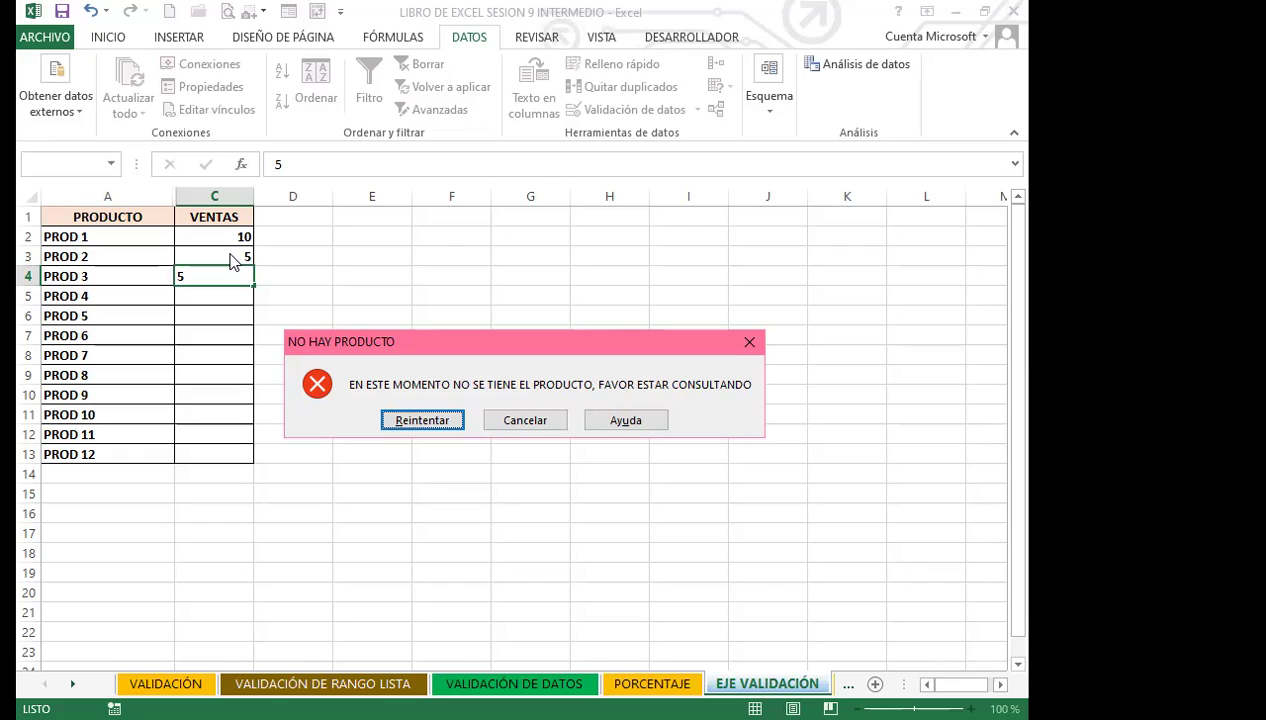
{"action": "left_click", "coordinate": [527, 424]}
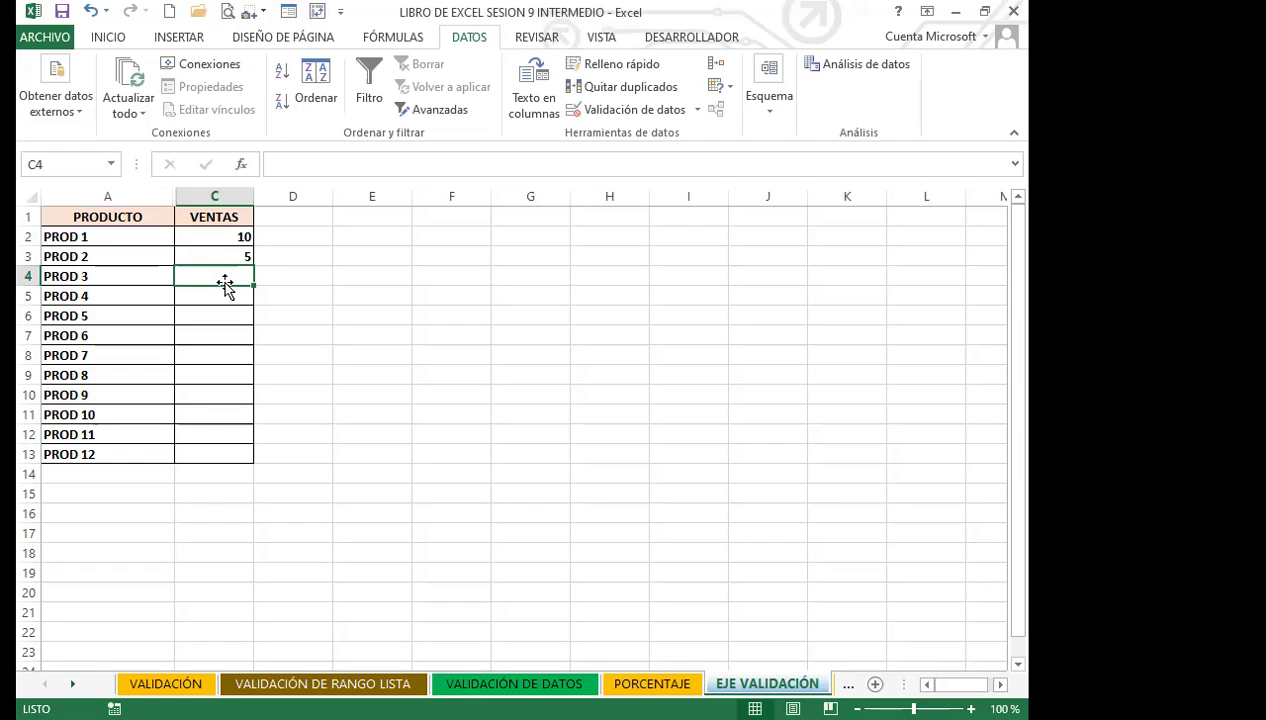
Unhide the VASOS column B and start a custom (Personalizada) formula validation rule for cells D2:D13.
{"action": "left_click_drag", "start_coordinate": [287, 238], "coordinate": [288, 455]}
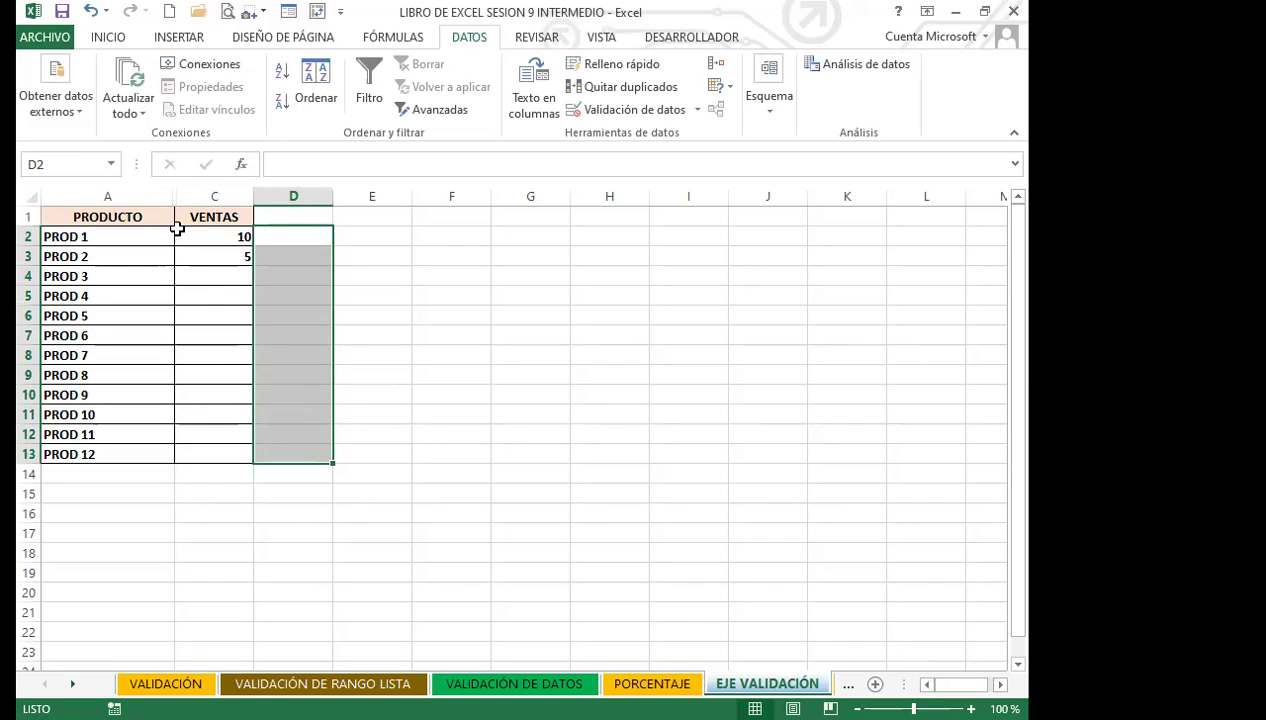
{"action": "left_click_drag", "start_coordinate": [177, 198], "coordinate": [222, 198]}
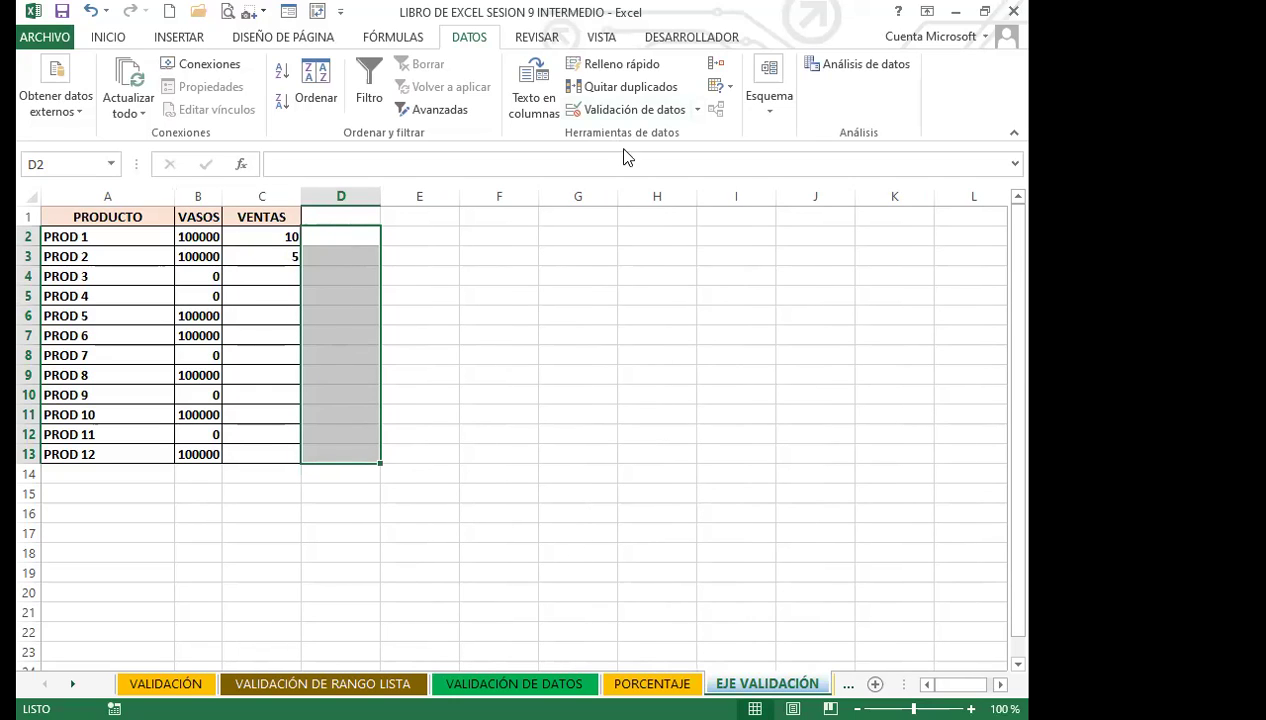
{"action": "left_click", "coordinate": [697, 110]}
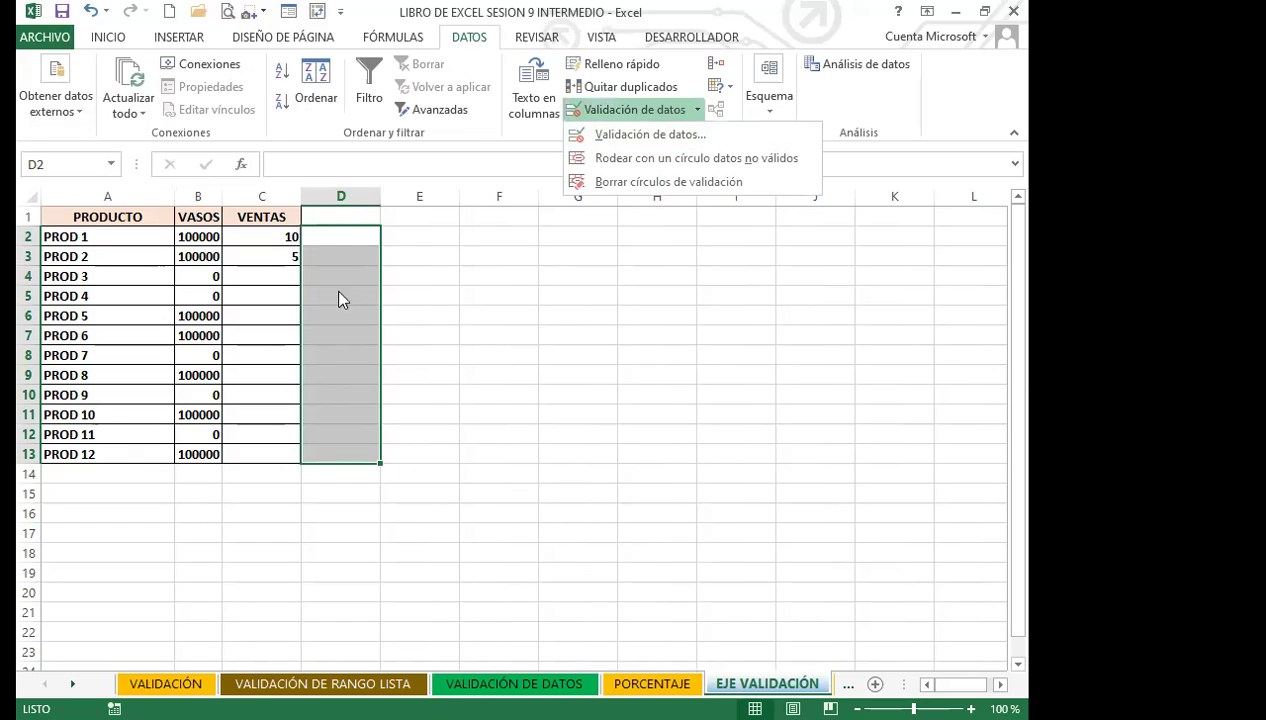
{"action": "left_click", "coordinate": [617, 141]}
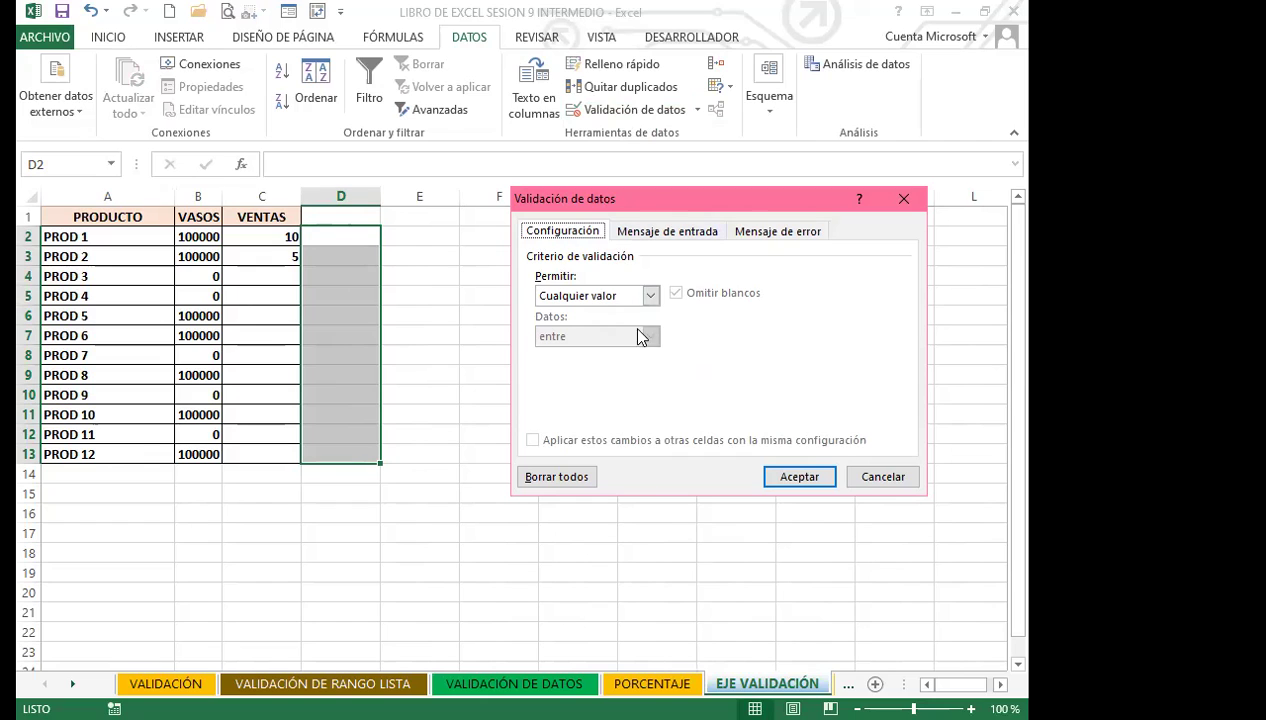
{"action": "left_click", "coordinate": [651, 296]}
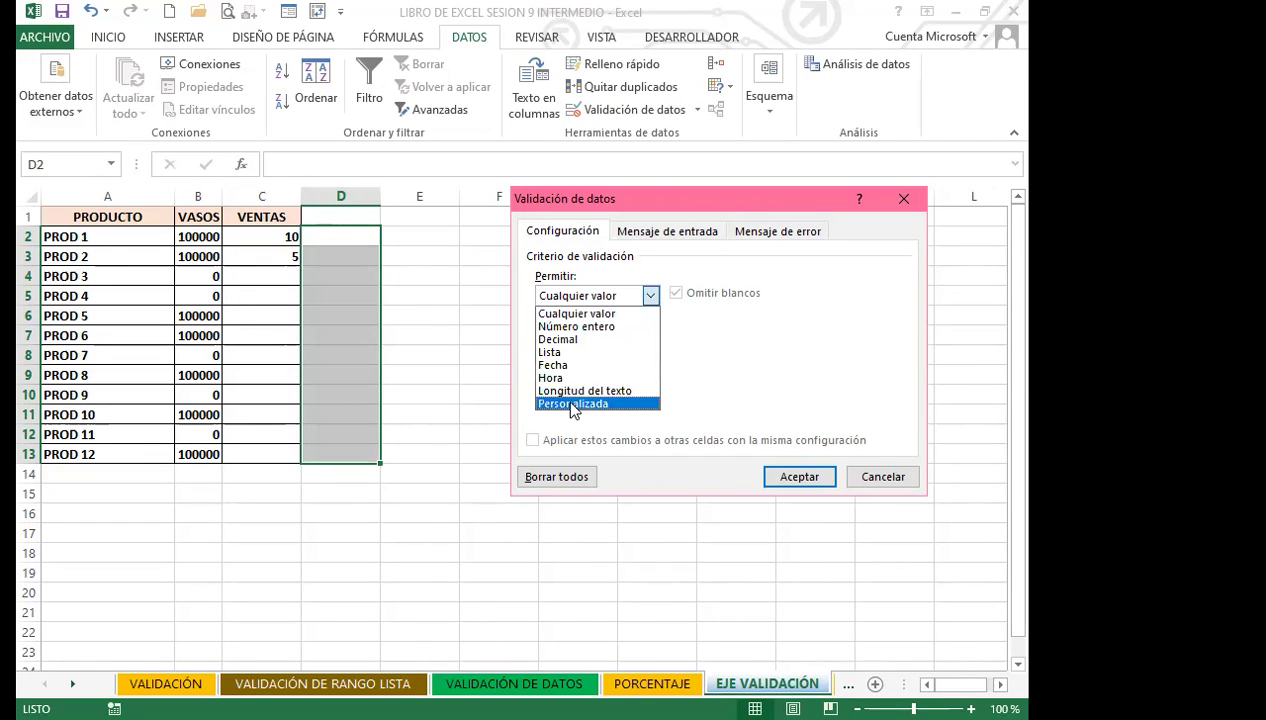
{"action": "left_click", "coordinate": [572, 404]}
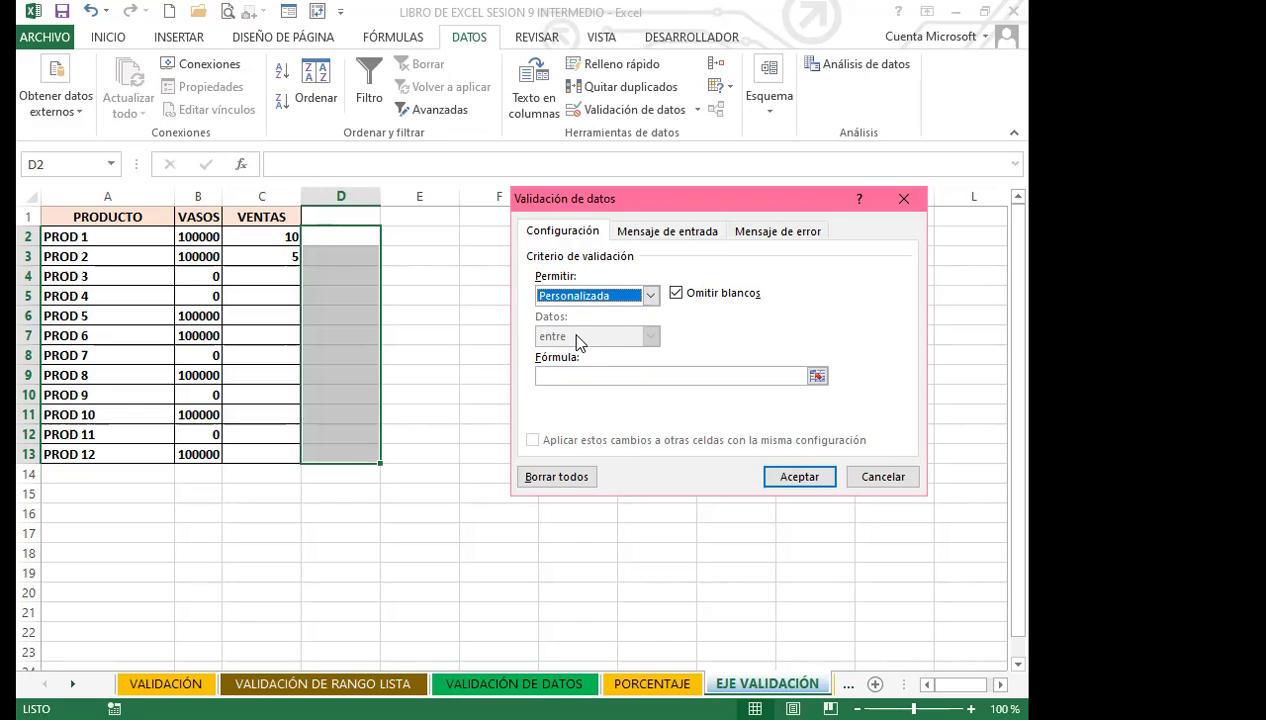
{"action": "left_click", "coordinate": [558, 377]}
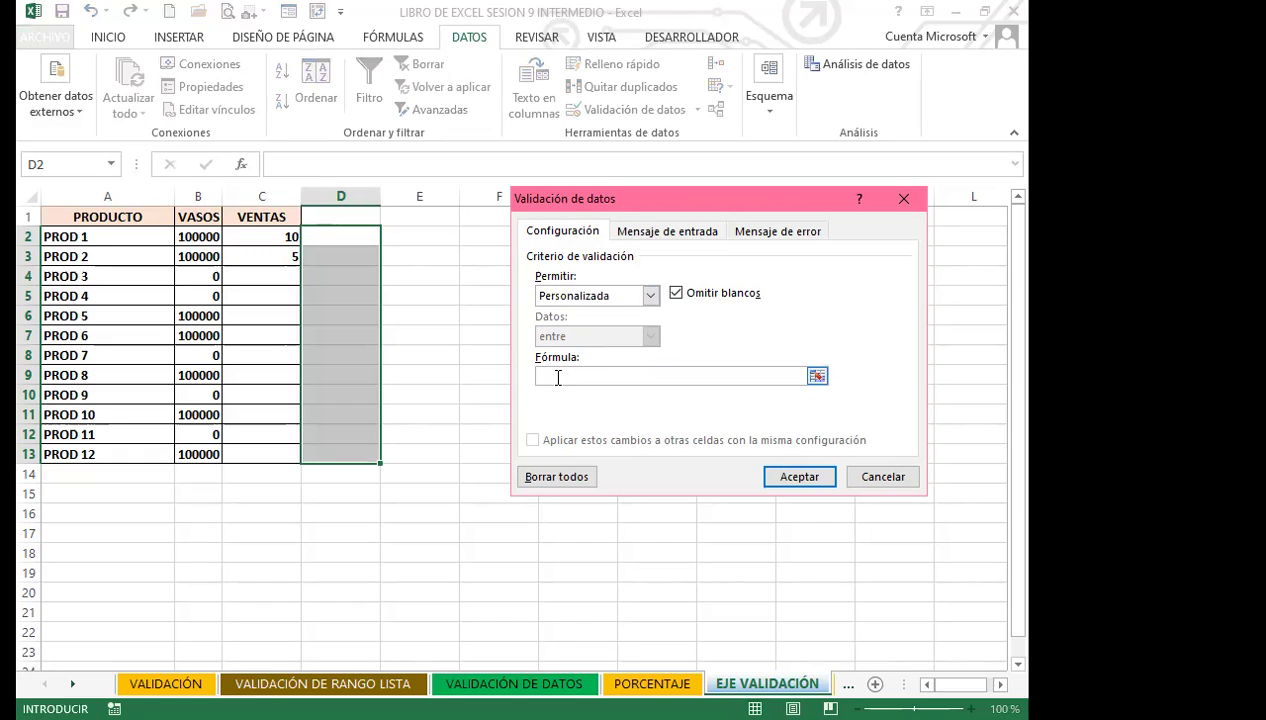
{"action": "type", "text": "="}
{"action": "left_click", "coordinate": [193, 237]}
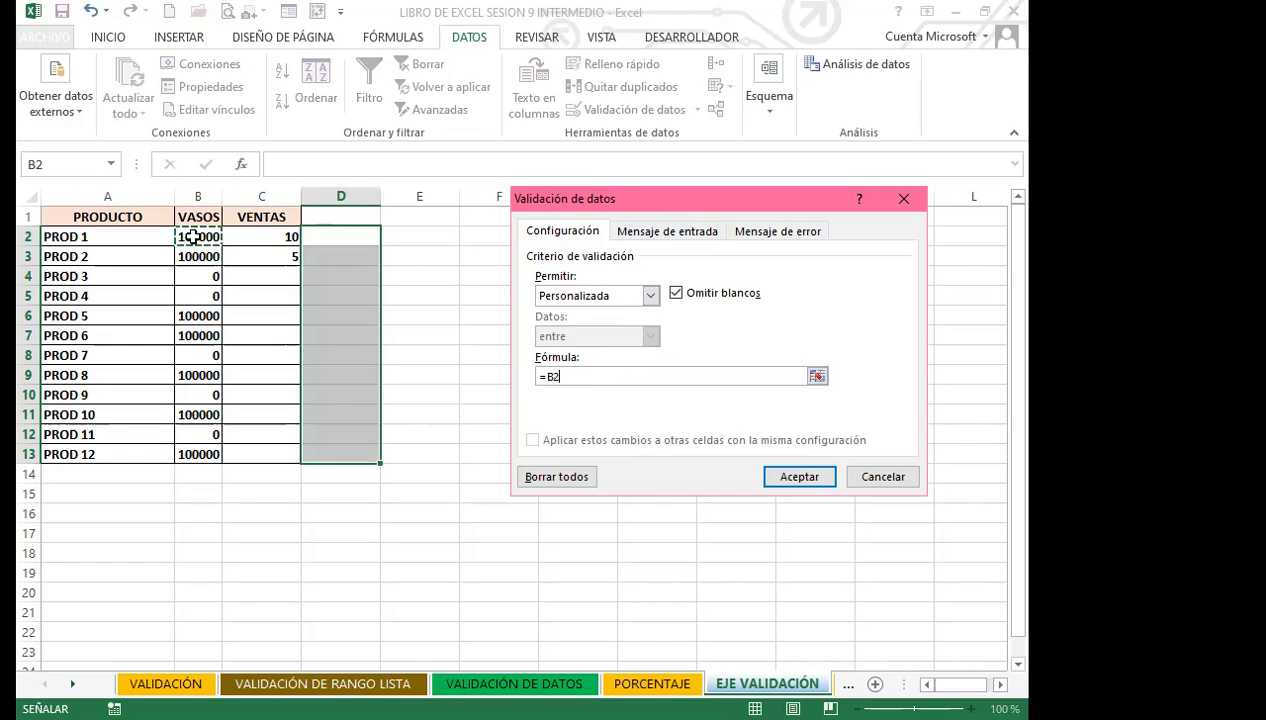
{"action": "key", "text": "Right"}
{"action": "key", "text": "Down"}
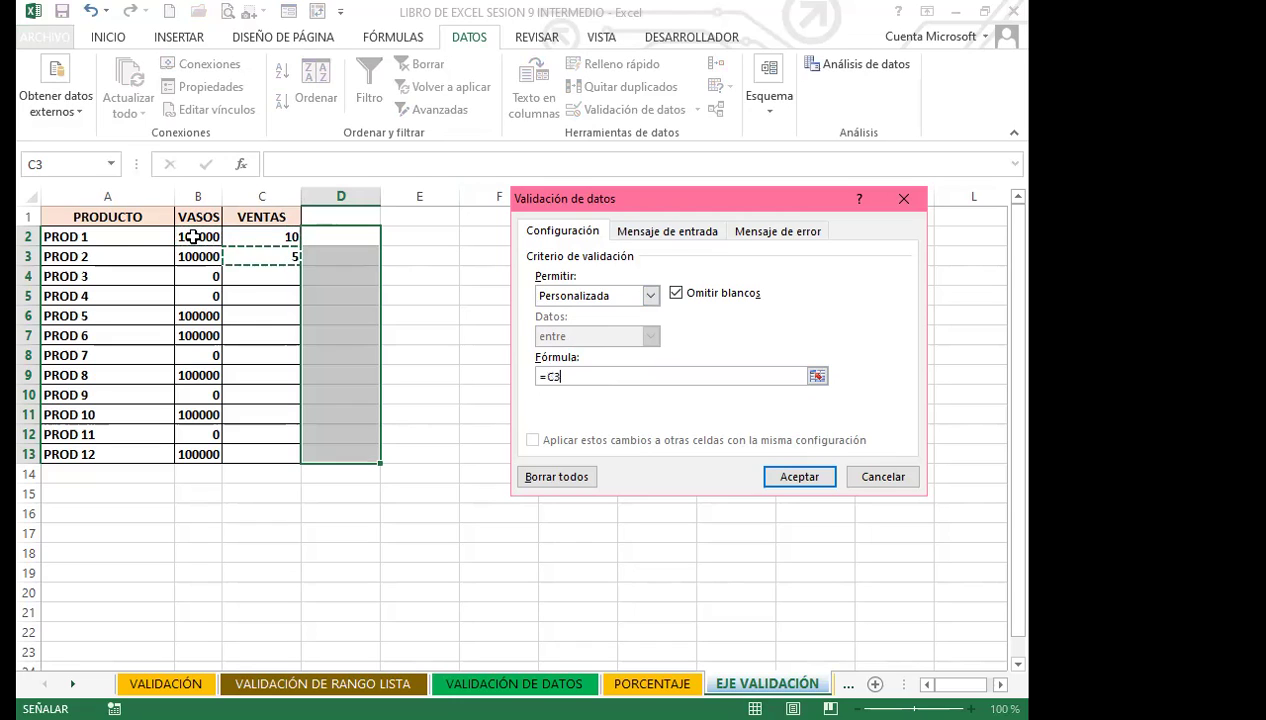
{"action": "key", "text": "BackSpace"}
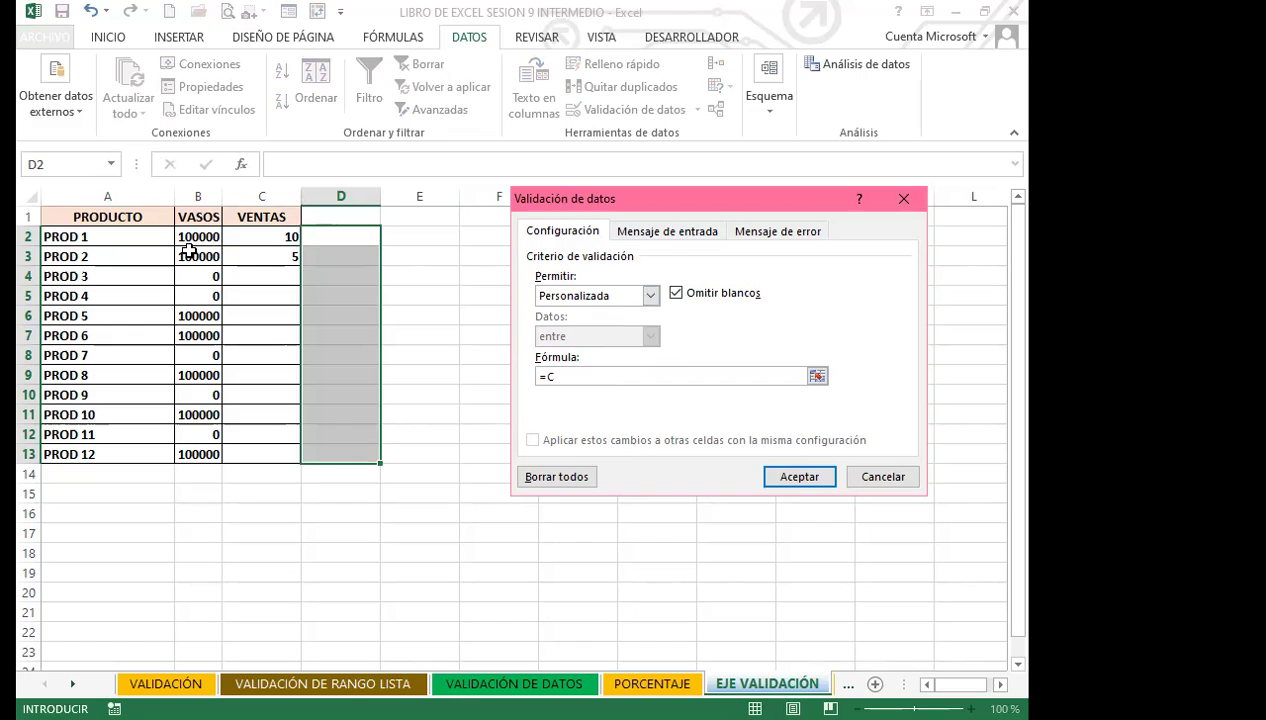
{"action": "key", "text": "BackSpace"}
Set the custom validation formula to =B2>0 and apply the rule with the Detener alert style and no custom message.
{"action": "left_click", "coordinate": [196, 236]}
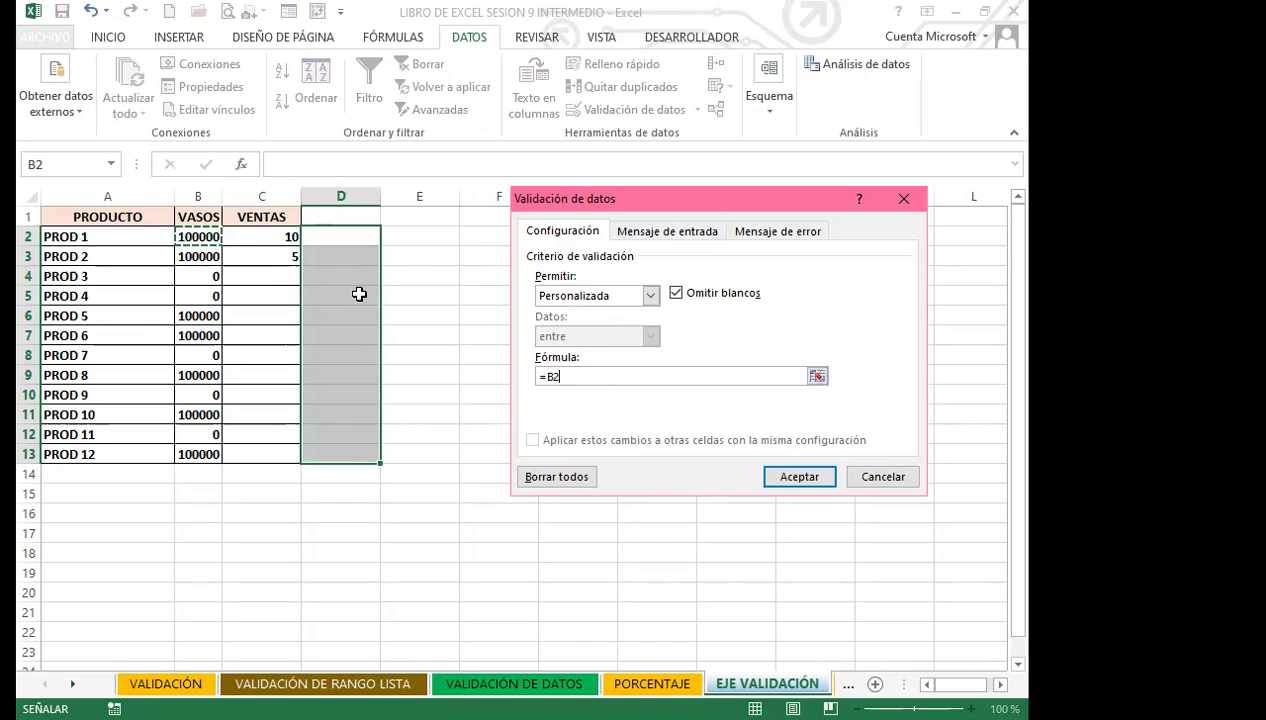
{"action": "type", "text": ">0"}
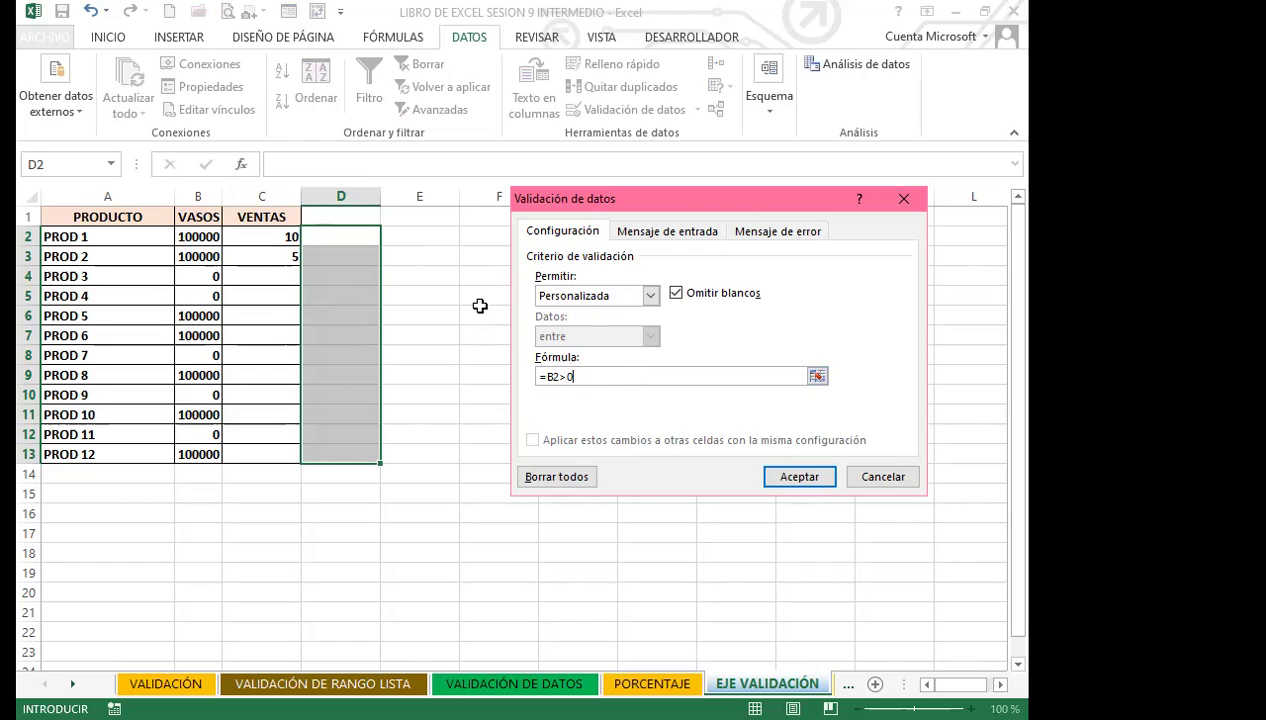
{"action": "left_click", "coordinate": [784, 235]}
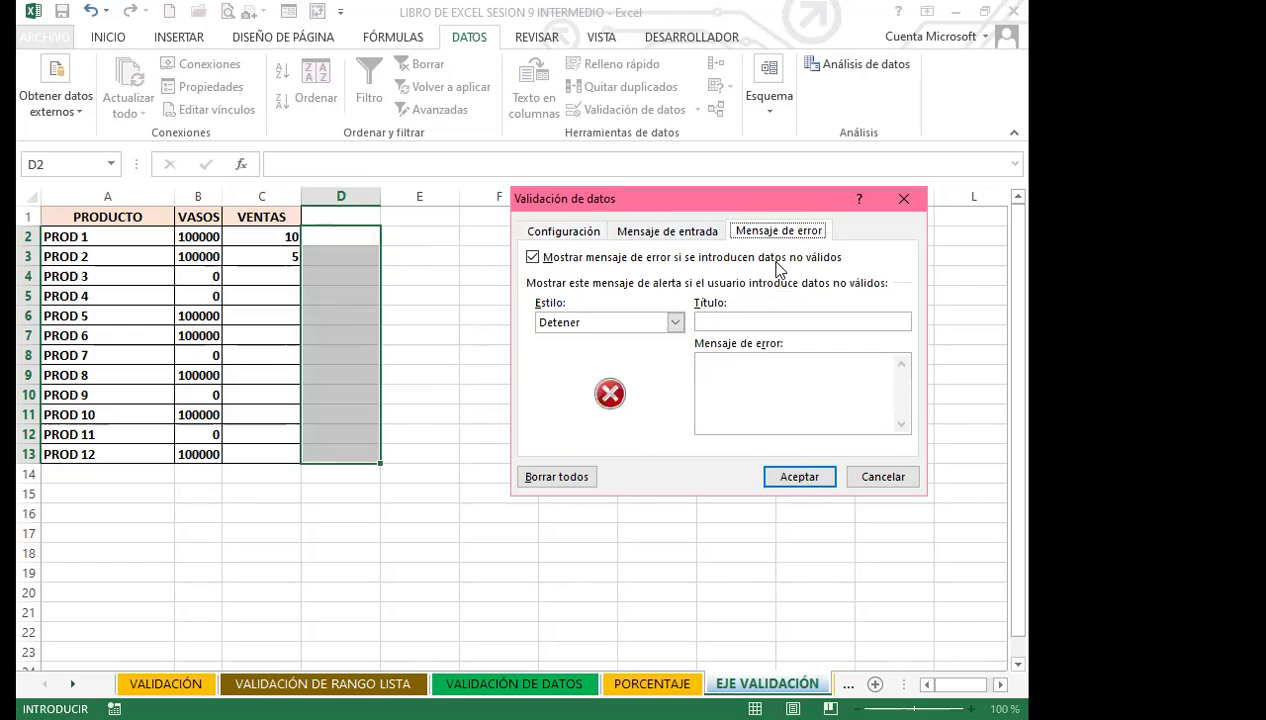
{"action": "left_click", "coordinate": [797, 481]}
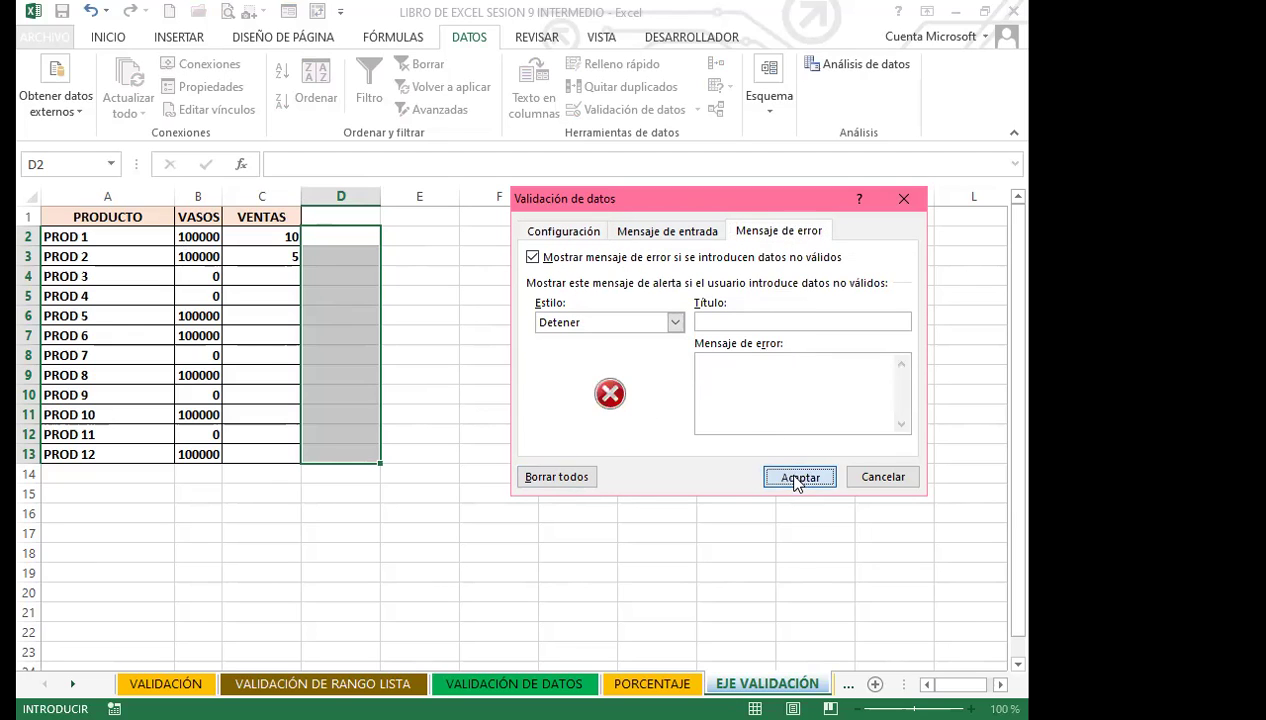
Try to enter 10 in cell D4 to test the custom rule, and dismiss the alert.
{"action": "left_click", "coordinate": [340, 276]}
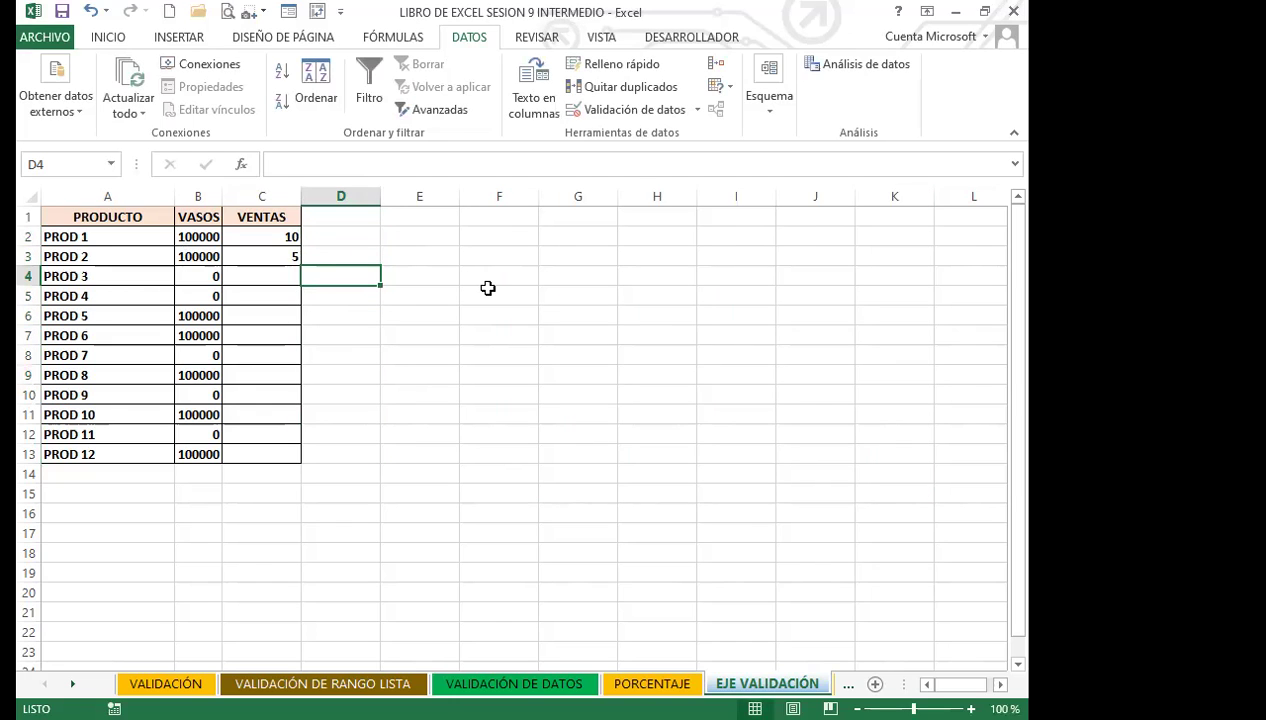
{"action": "type", "text": "10"}
{"action": "key", "text": "Return"}
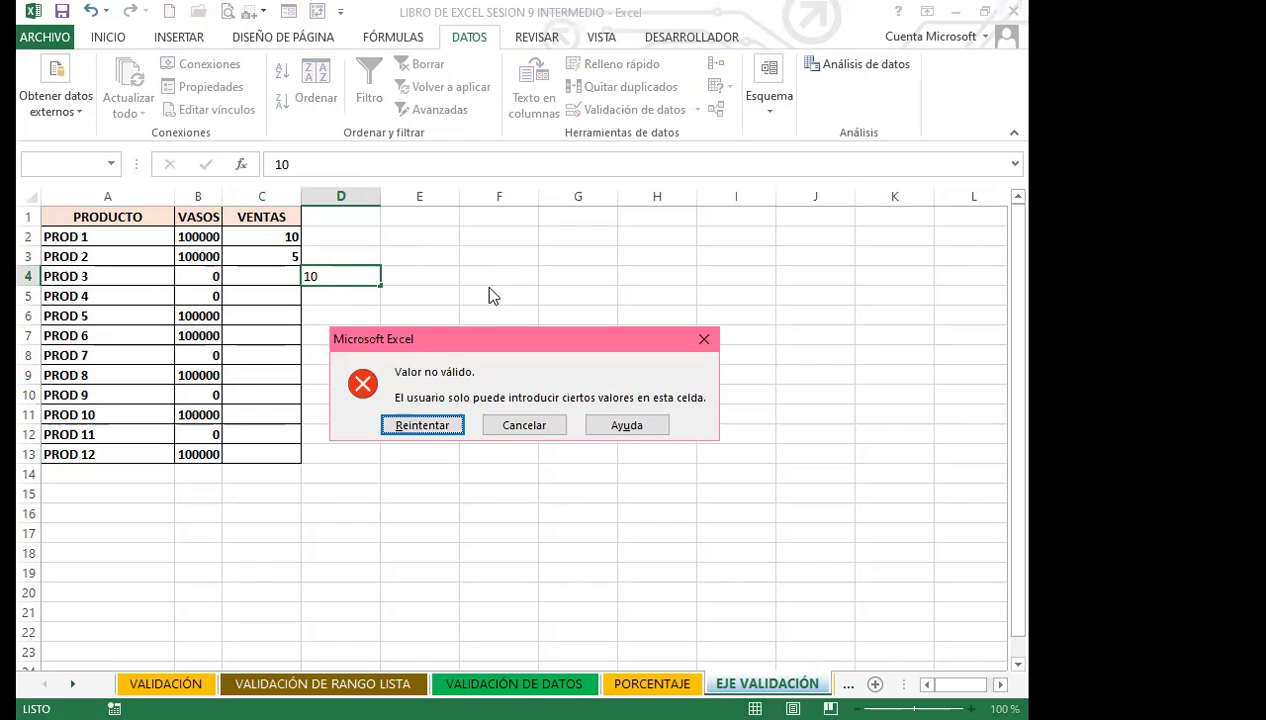
{"action": "left_click", "coordinate": [704, 340]}
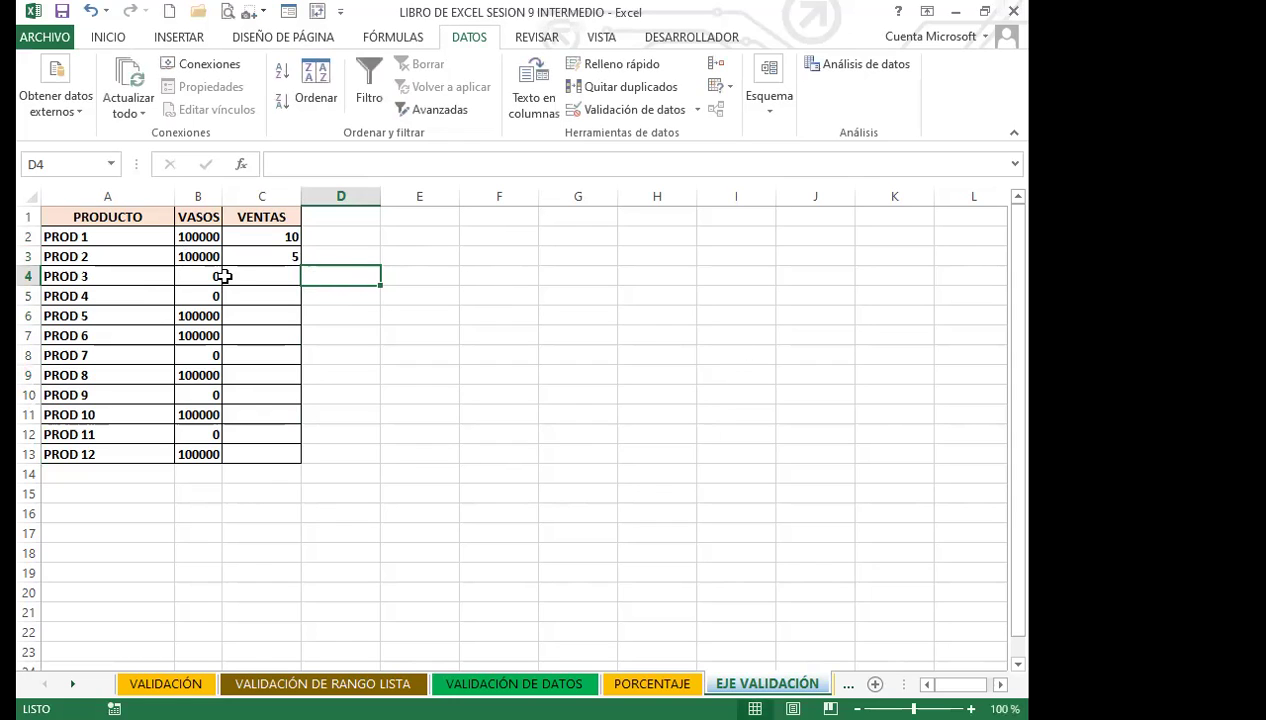
Set the PROD 3 stock in B4 to 1000 and enter 12 as its sales in C4.
{"action": "left_click", "coordinate": [212, 276]}
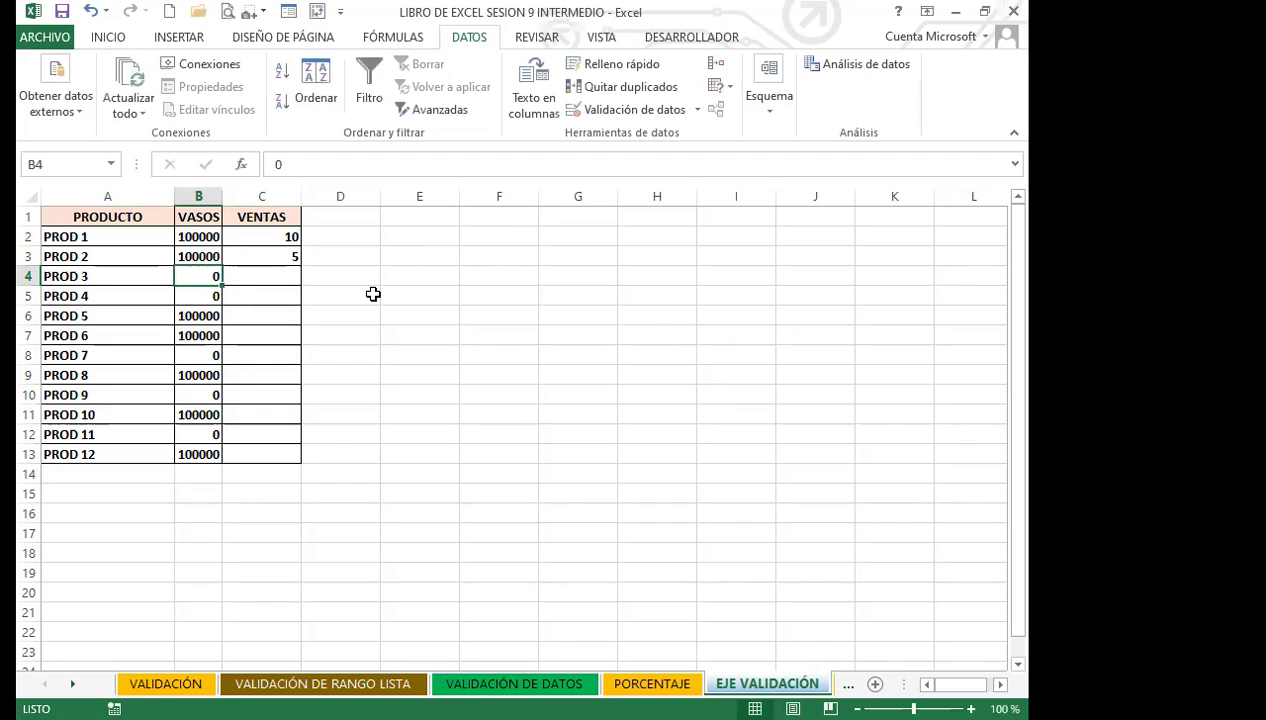
{"action": "type", "text": "1000"}
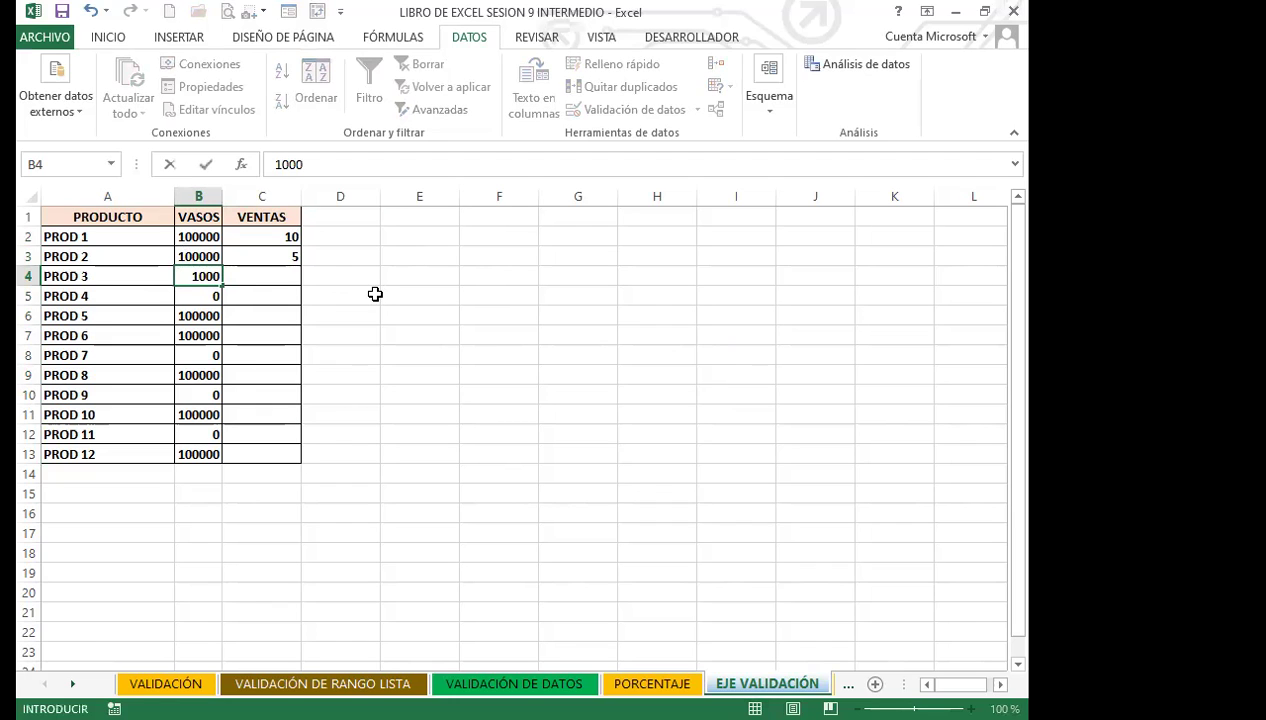
{"action": "left_click", "coordinate": [263, 277]}
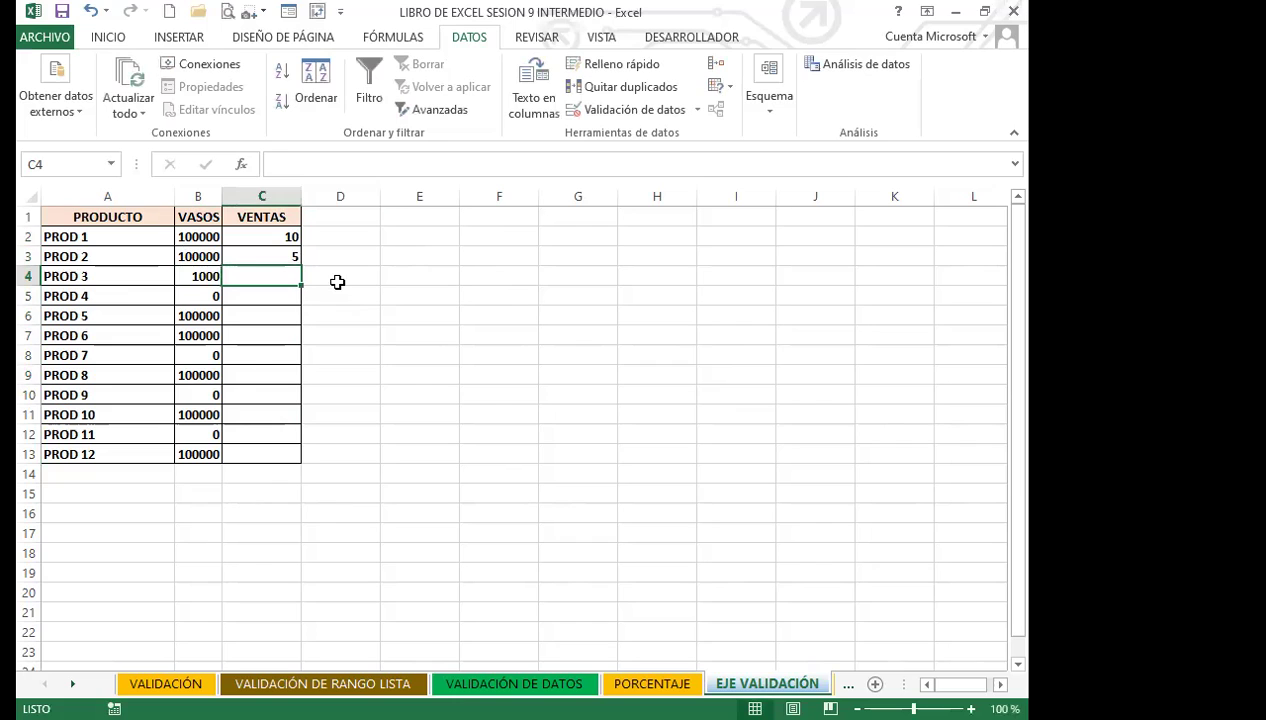
{"action": "type", "text": "12"}
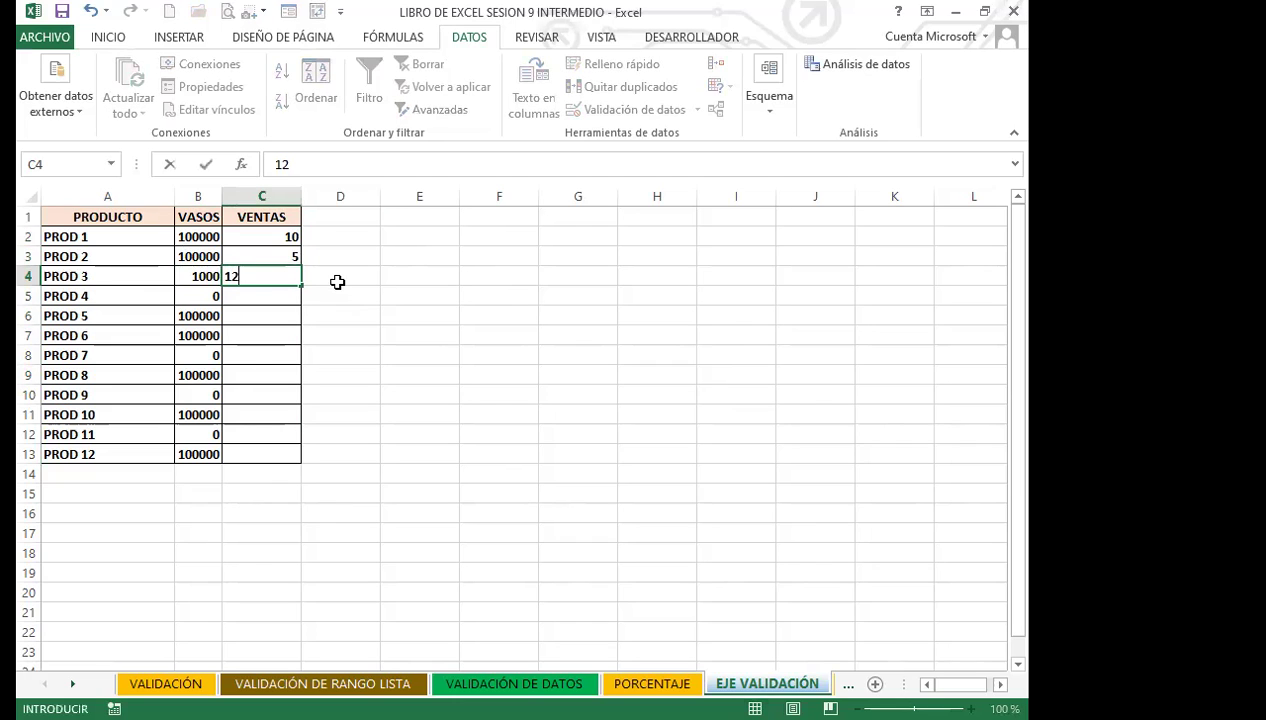
{"action": "key", "text": "Return"}
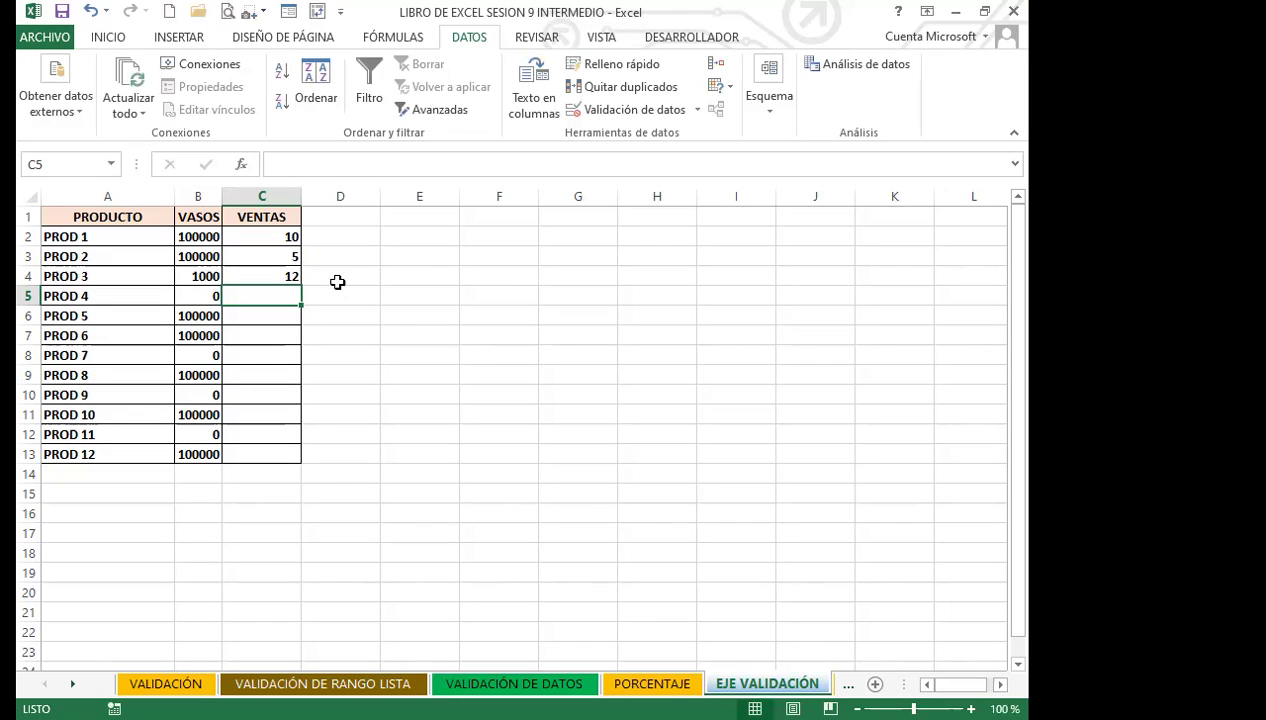
Try to enter 2 as the PROD 4 sales in cell C5 to test the validation, and dismiss the alert.
{"action": "type", "text": "2"}
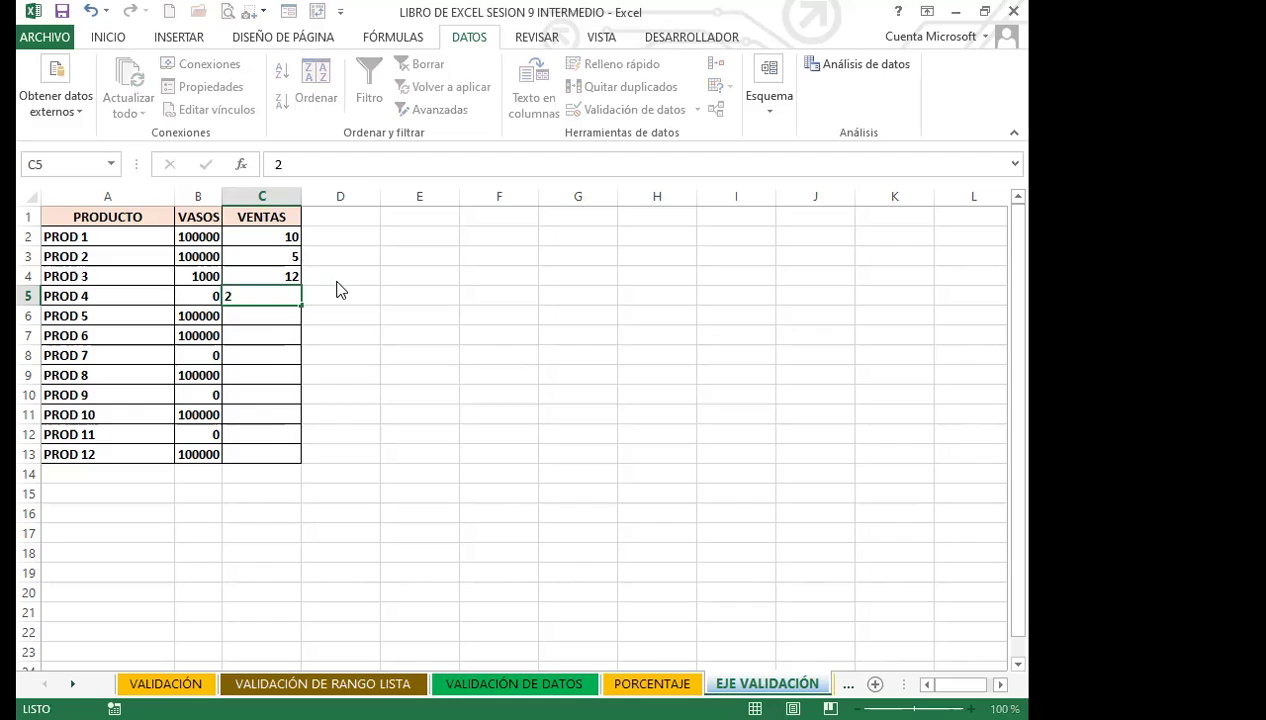
{"action": "key", "text": "Return"}
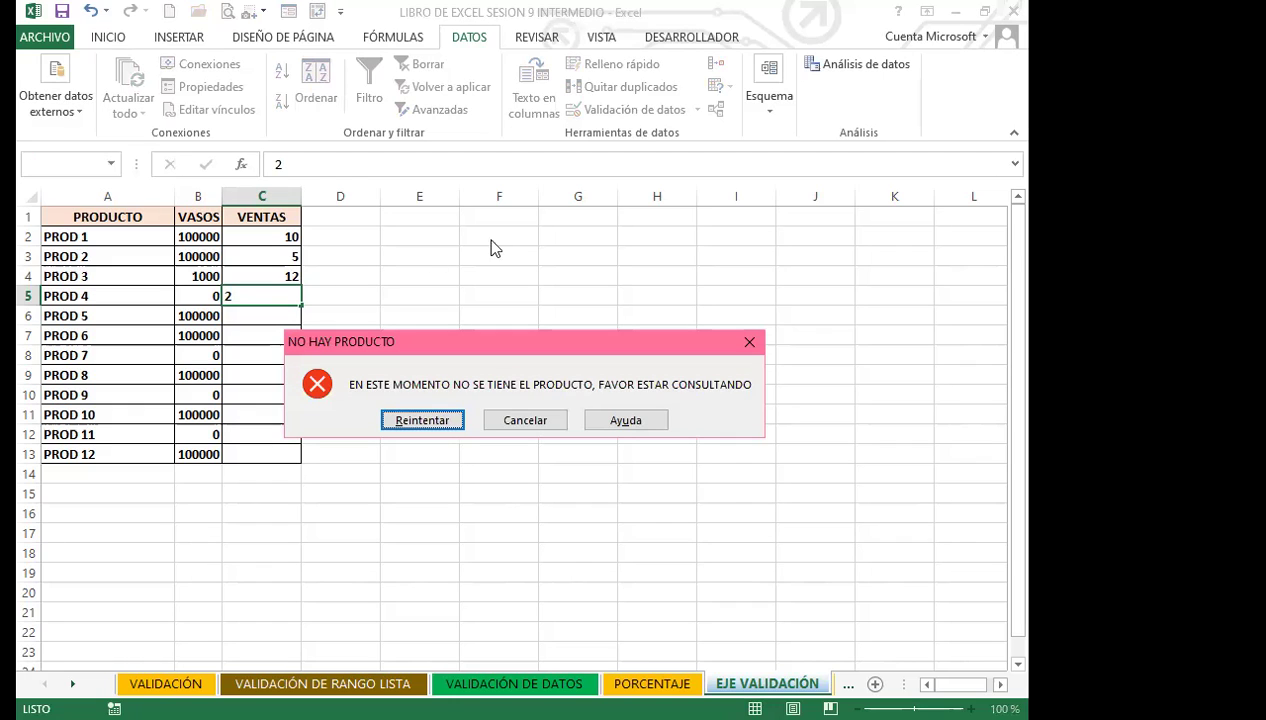
{"action": "left_click", "coordinate": [751, 339]}
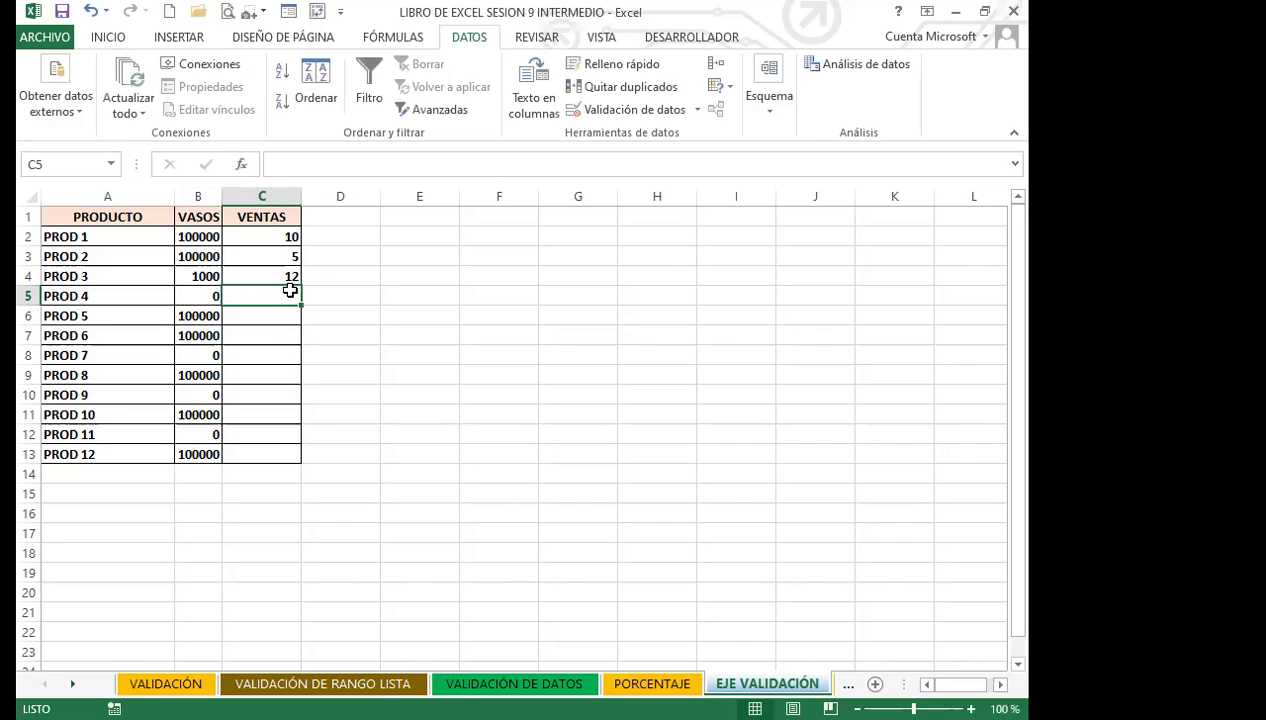
Look over the RANGO_ source sheet and the VALIDACIÓN DE RANGO sheet with its DEPARTAMENTO, FACULTAD and CARGO columns.
{"action": "left_click_drag", "start_coordinate": [268, 237], "coordinate": [266, 455]}
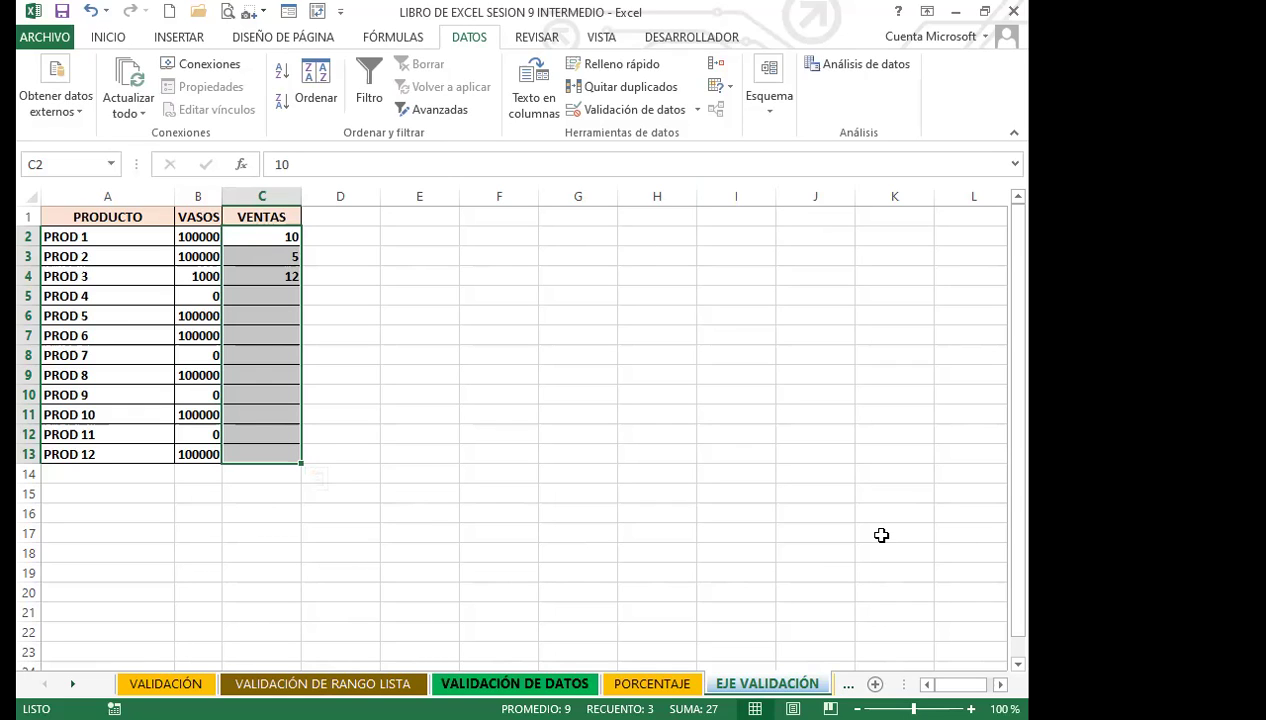
{"action": "key", "text": "ctrl+Page_Down"}
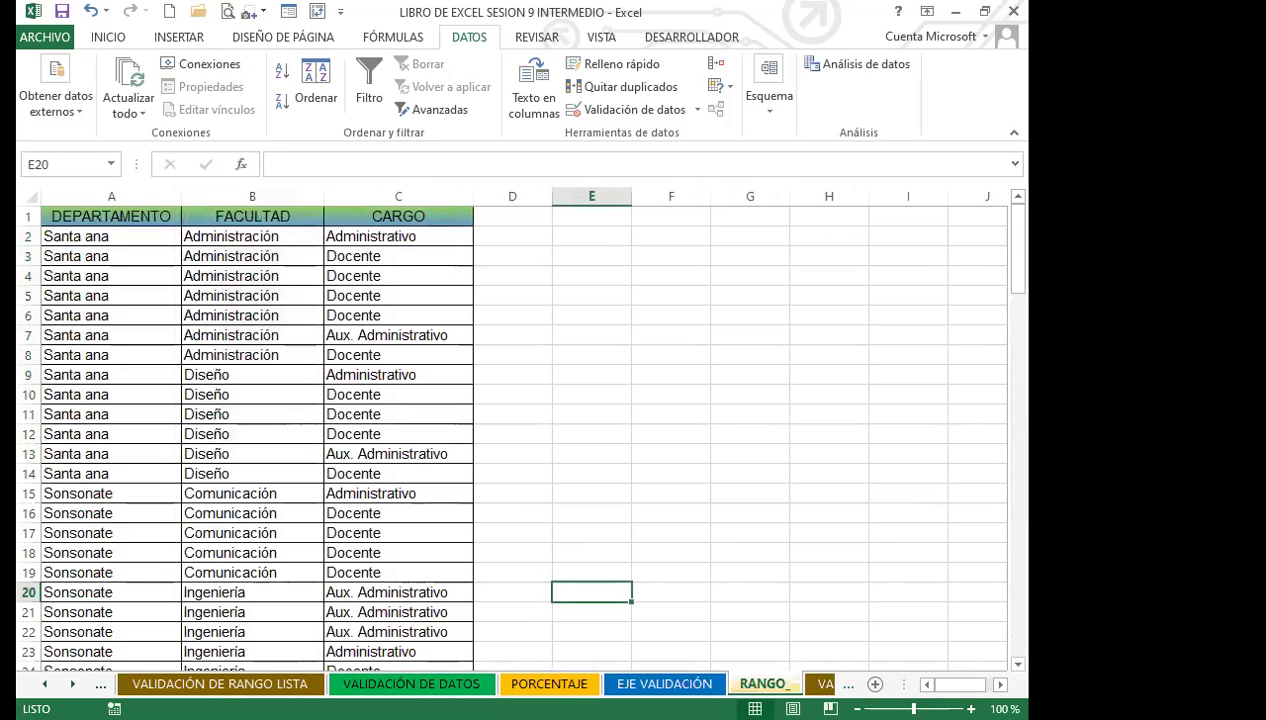
{"action": "key", "text": "ctrl+Page_Down"}
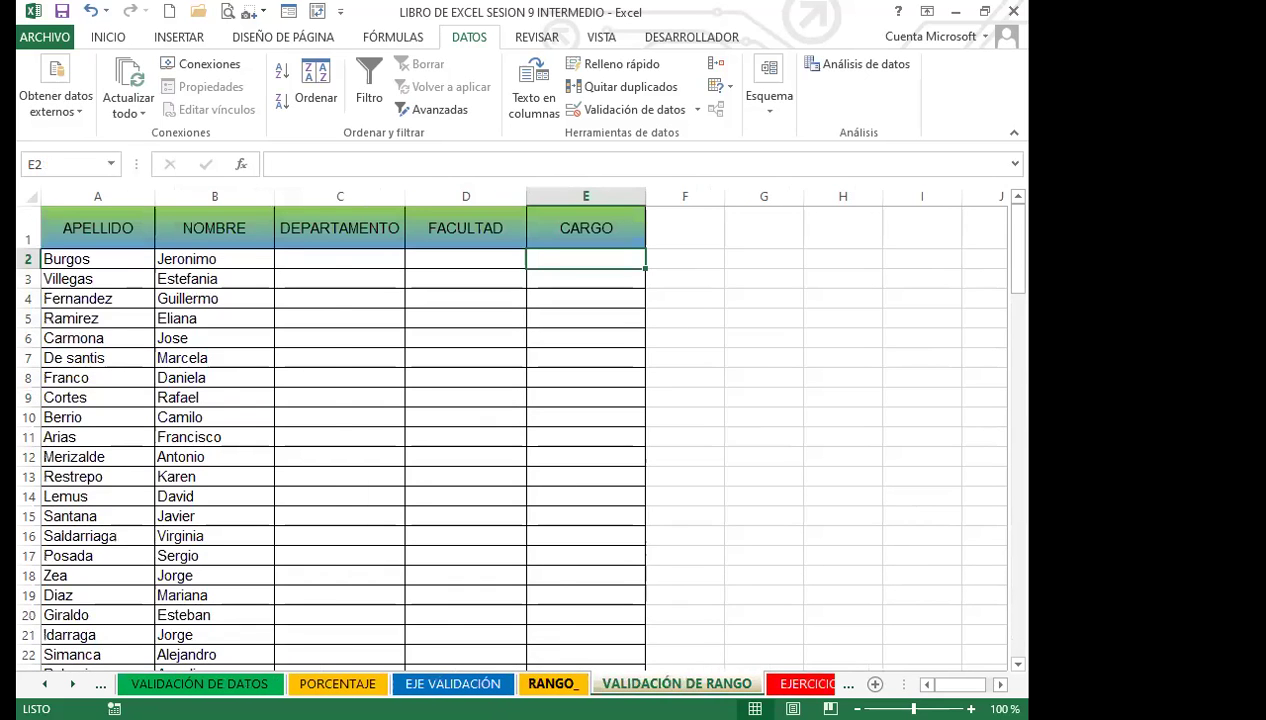
{"action": "key", "text": "ctrl+Page_Up"}
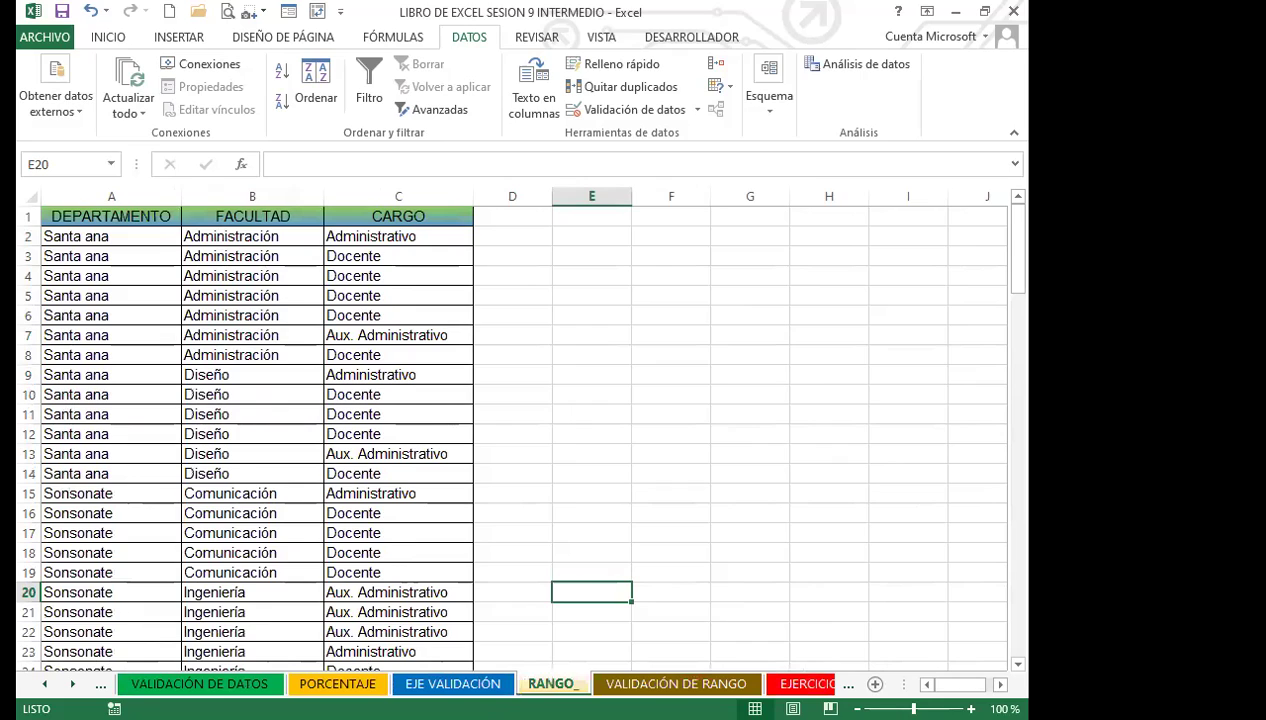
{"action": "left_click", "coordinate": [640, 552]}
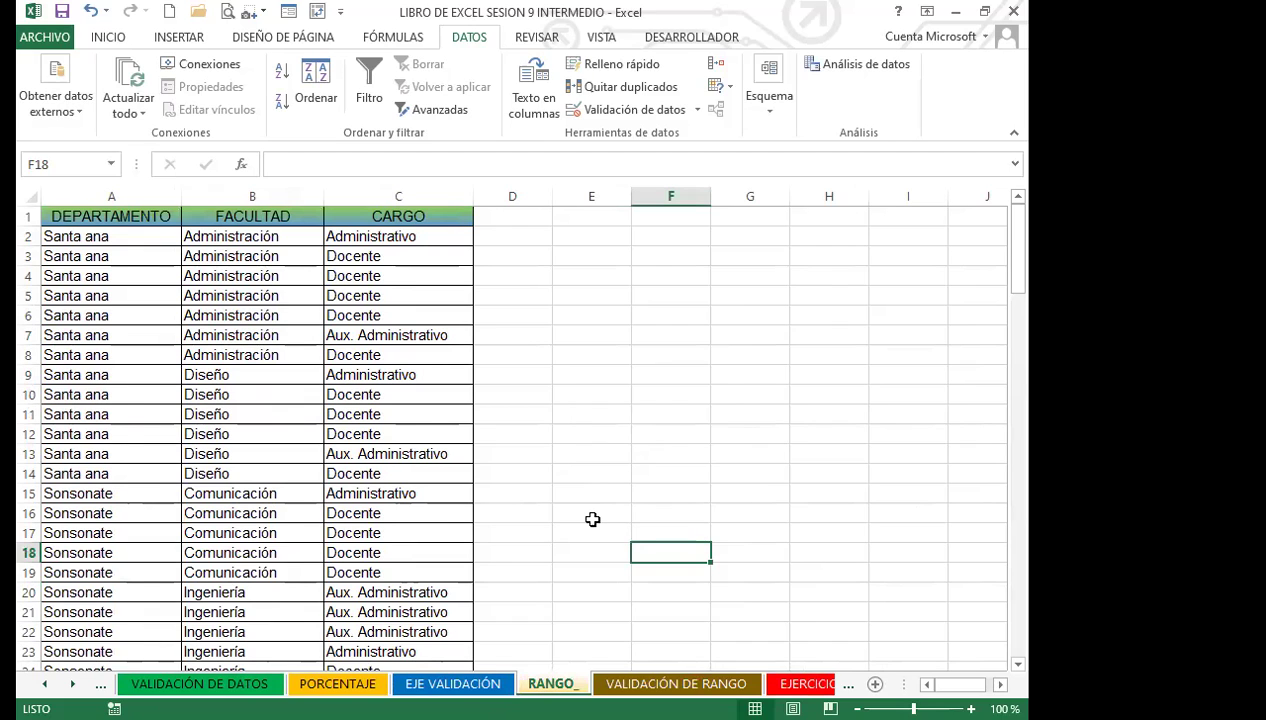
{"action": "left_click", "coordinate": [676, 684]}
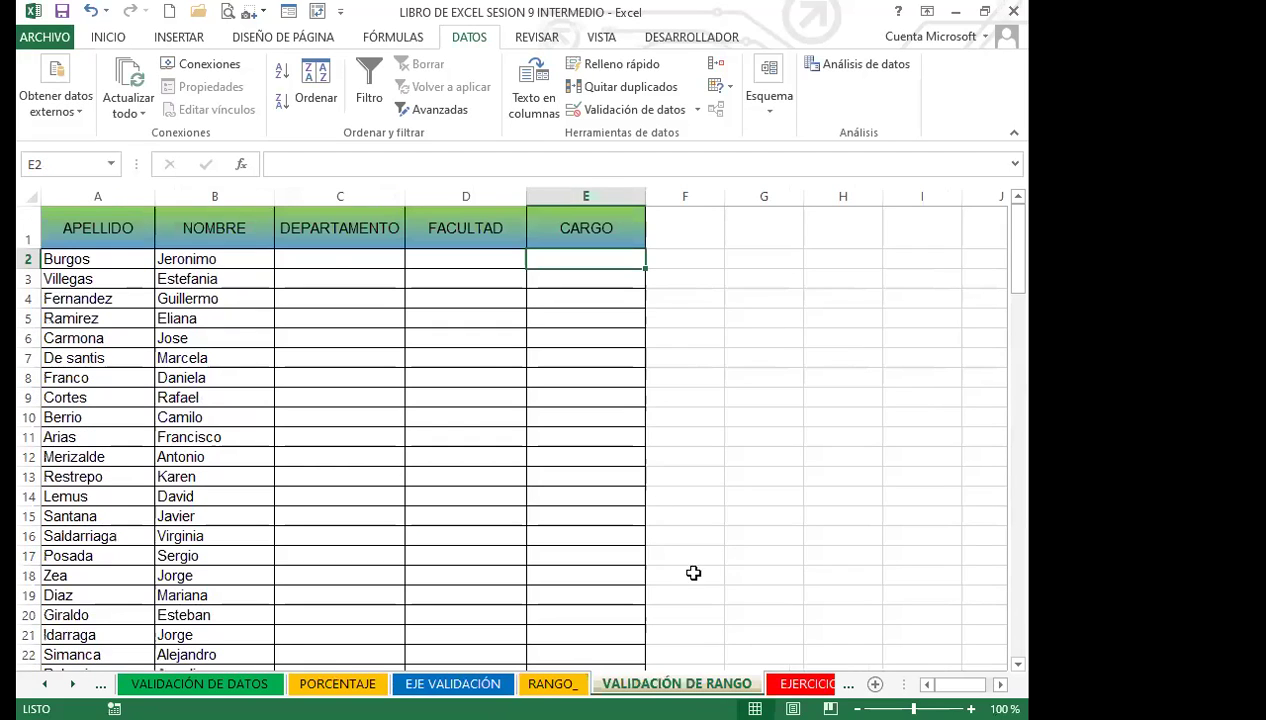
{"action": "left_click", "coordinate": [329, 261]}
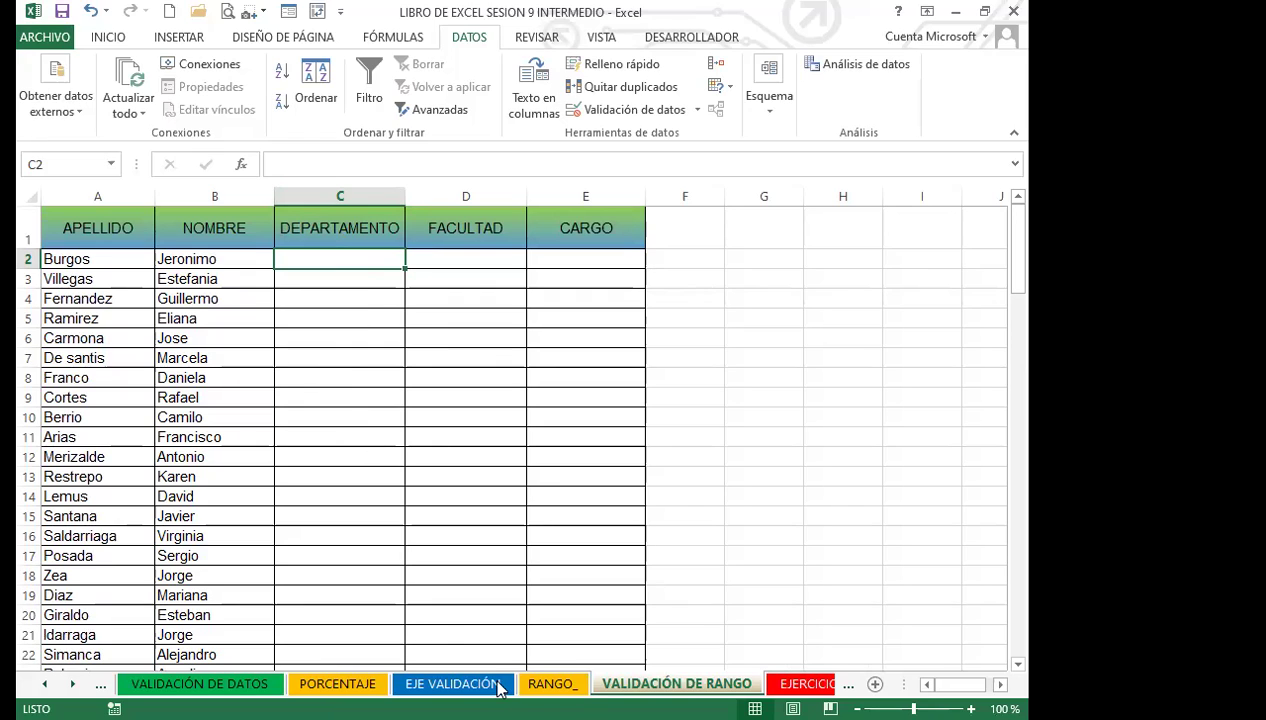
{"action": "left_click", "coordinate": [537, 497]}
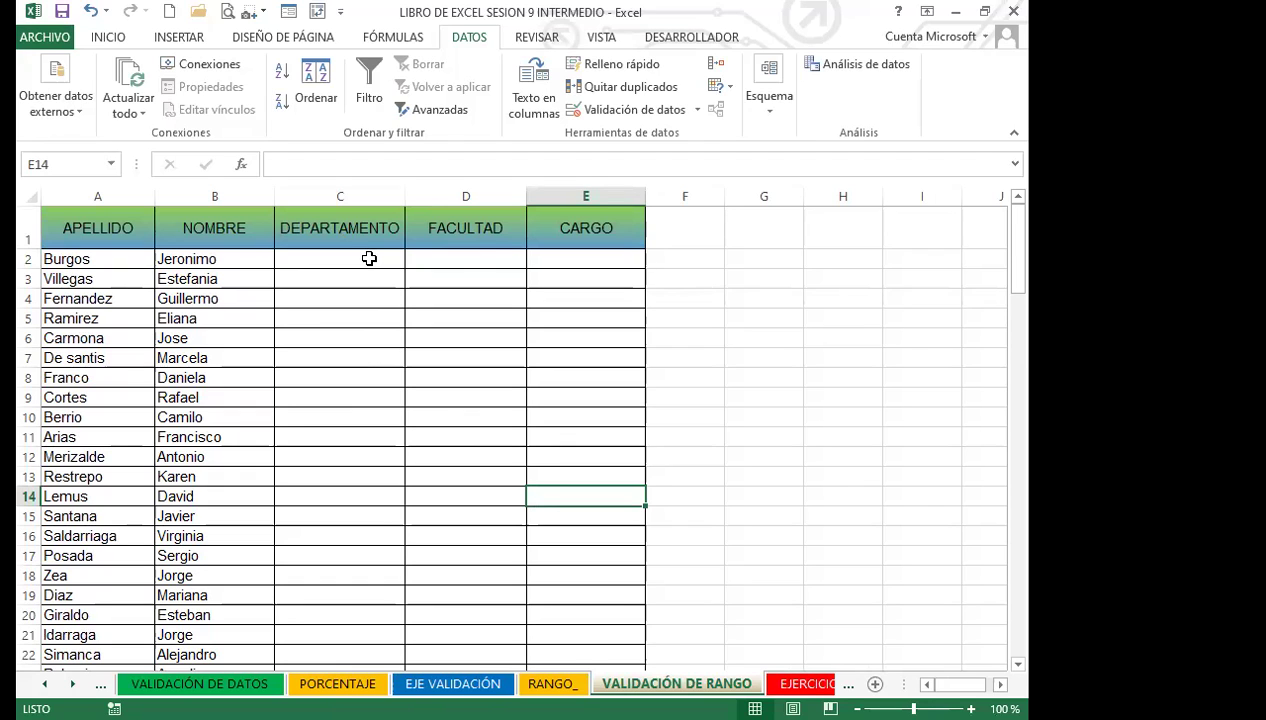
Compare the DEPARTAMENTO, FACULTAD and CARGO data on the RANGO_ sheet with the matching empty columns on VALIDACIÓN DE RANGO.
{"action": "left_click", "coordinate": [553, 684]}
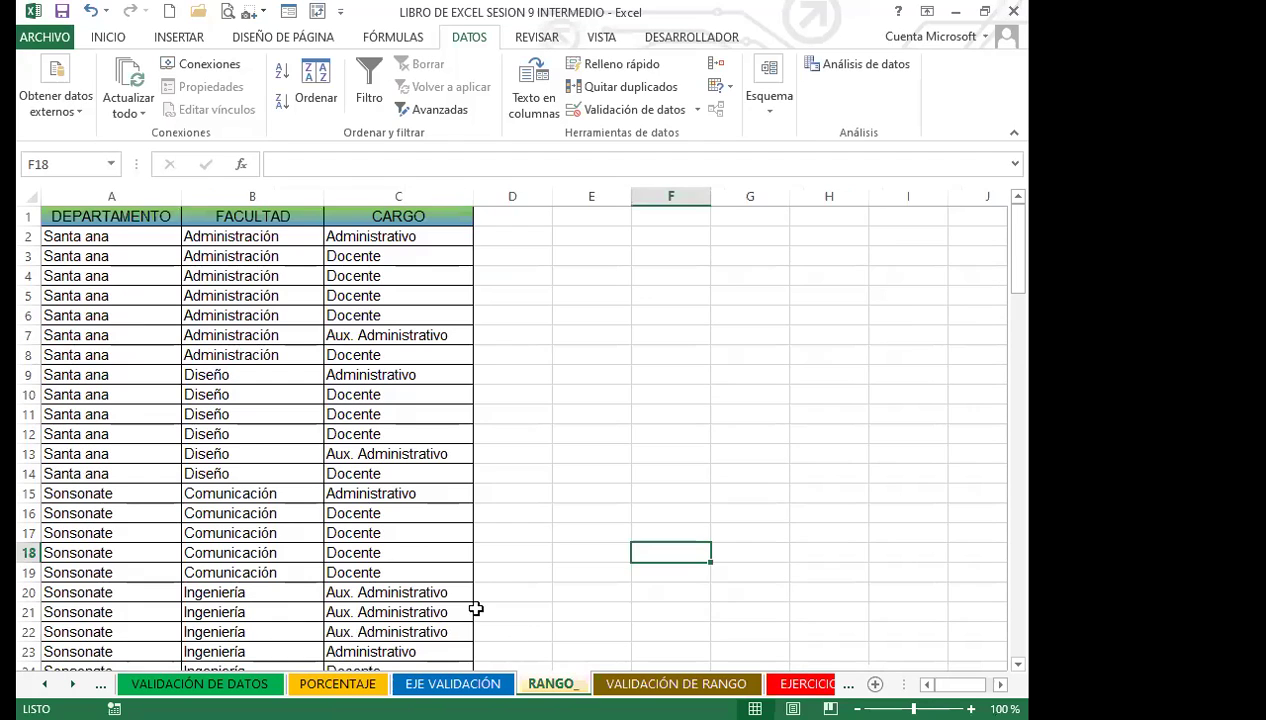
{"action": "left_click", "coordinate": [168, 355]}
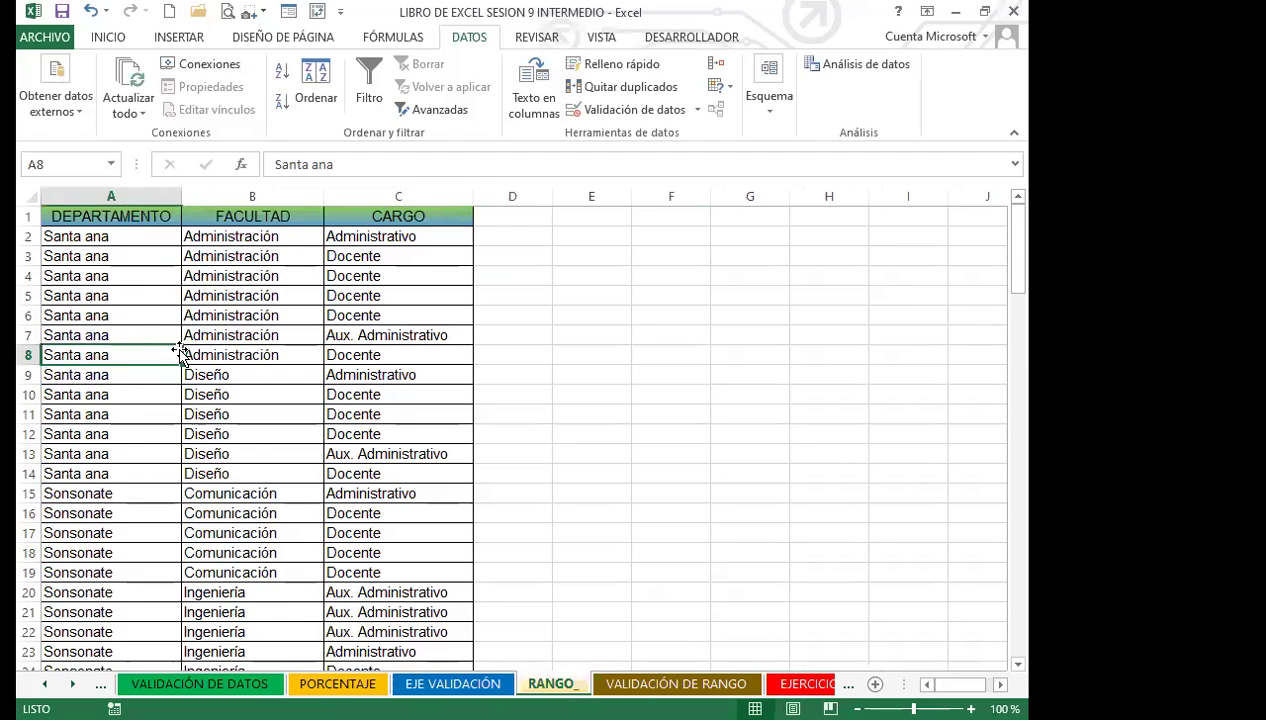
{"action": "left_click", "coordinate": [156, 213]}
{"action": "left_click", "coordinate": [255, 215]}
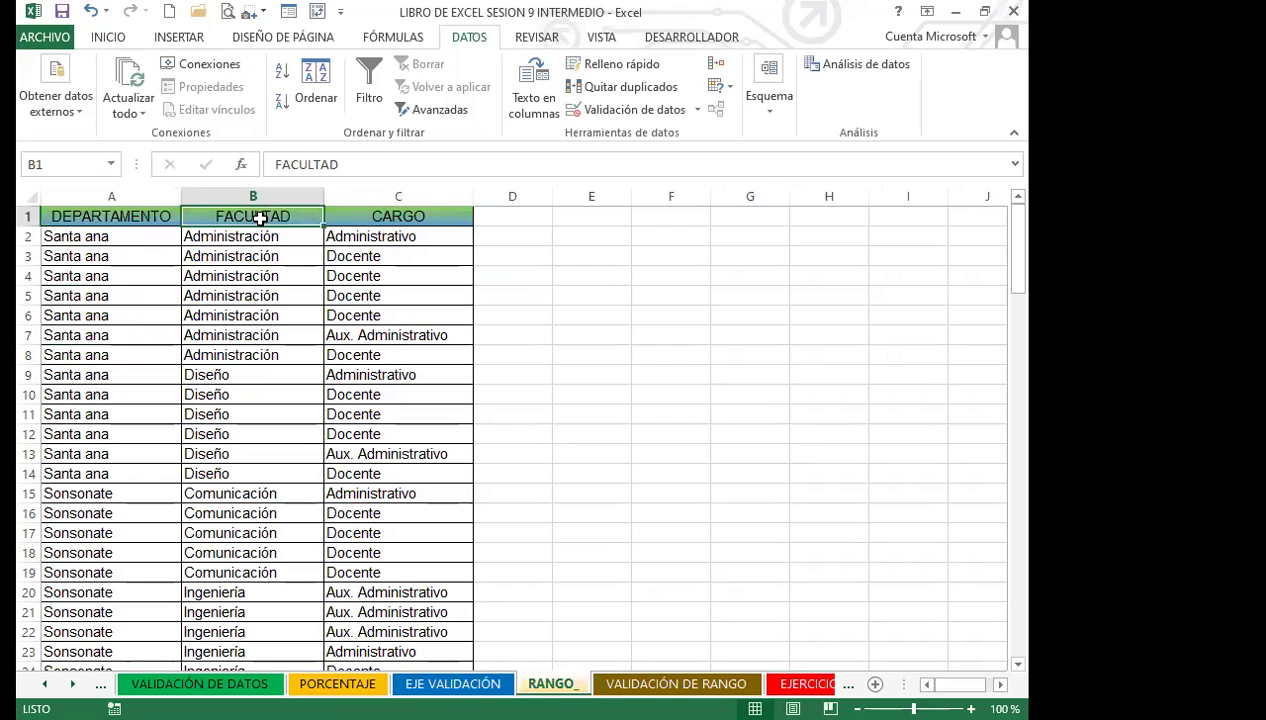
{"action": "left_click", "coordinate": [381, 219]}
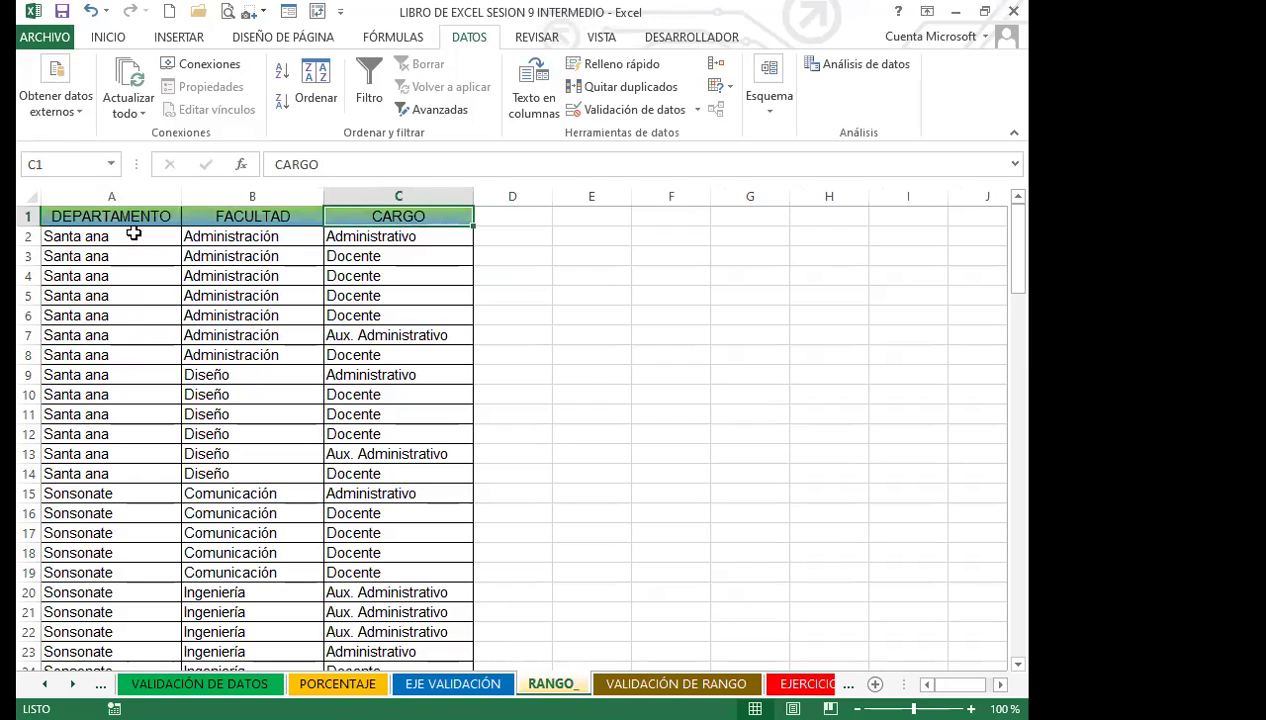
{"action": "scroll", "coordinate": [133, 401], "scroll_direction": "down", "scroll_amount": 9}
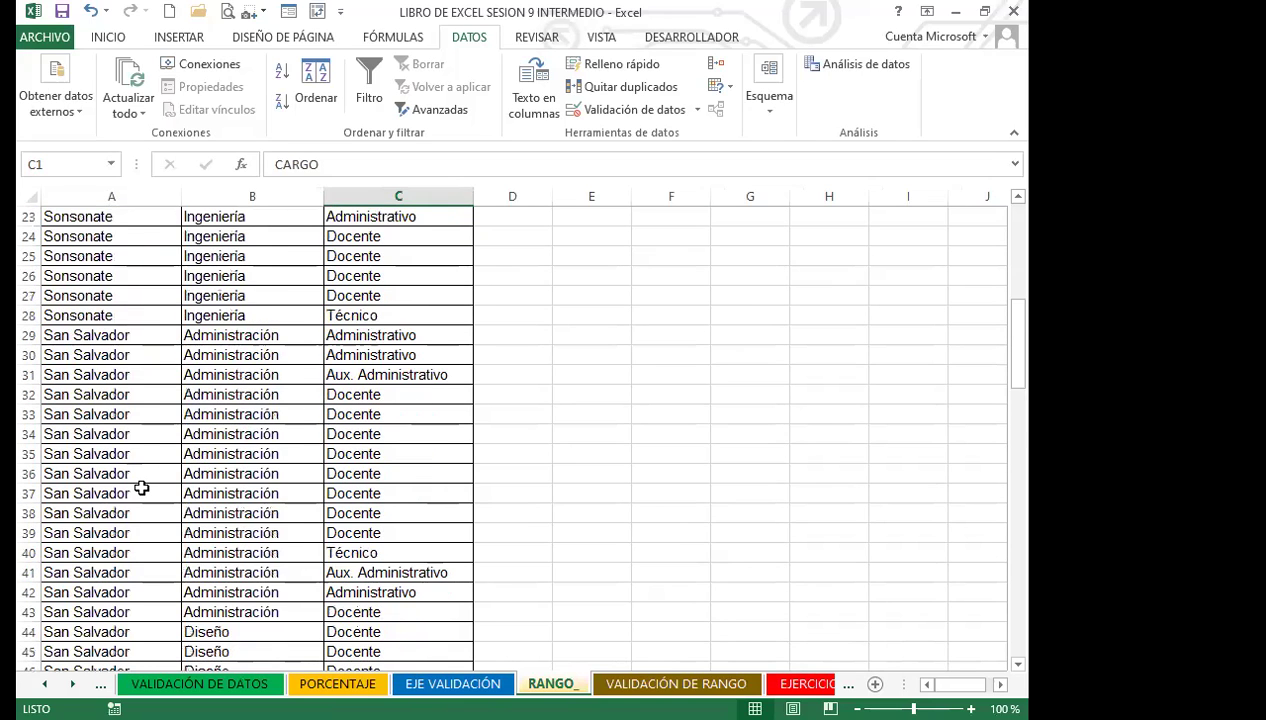
{"action": "scroll", "coordinate": [141, 488], "scroll_direction": "up", "scroll_amount": 9}
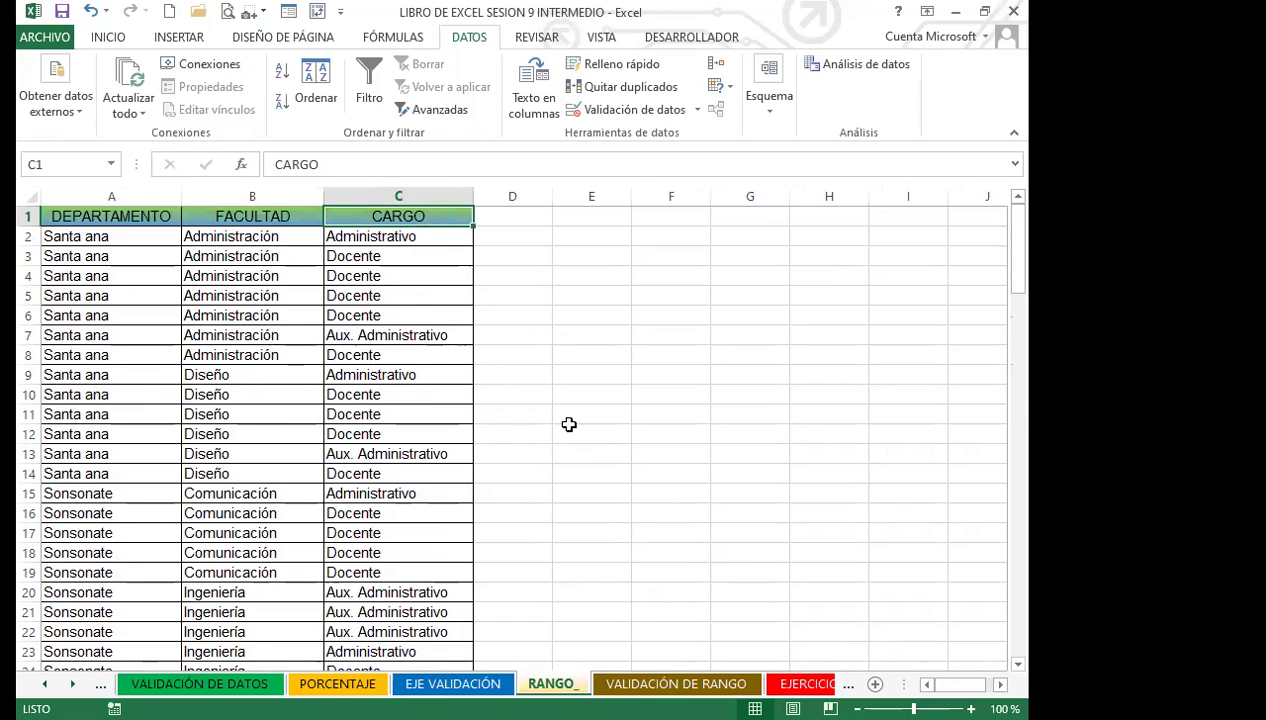
{"action": "left_click", "coordinate": [622, 683]}
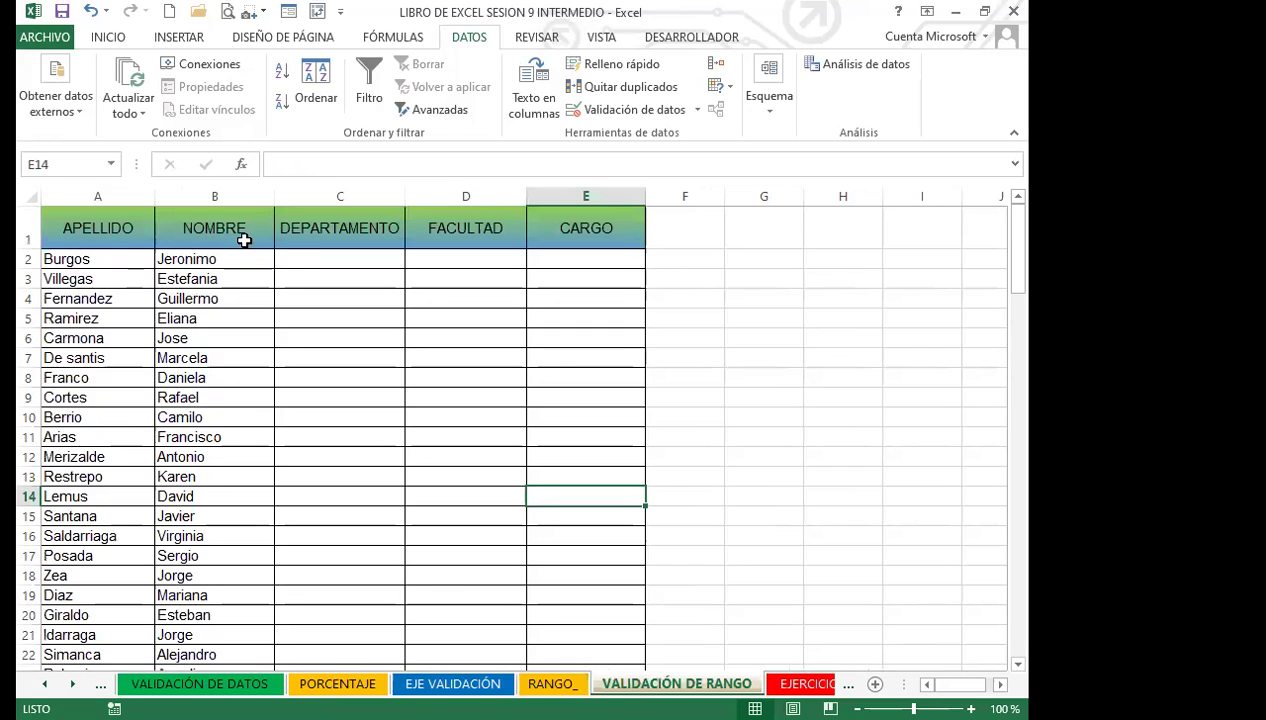
{"action": "left_click", "coordinate": [300, 256]}
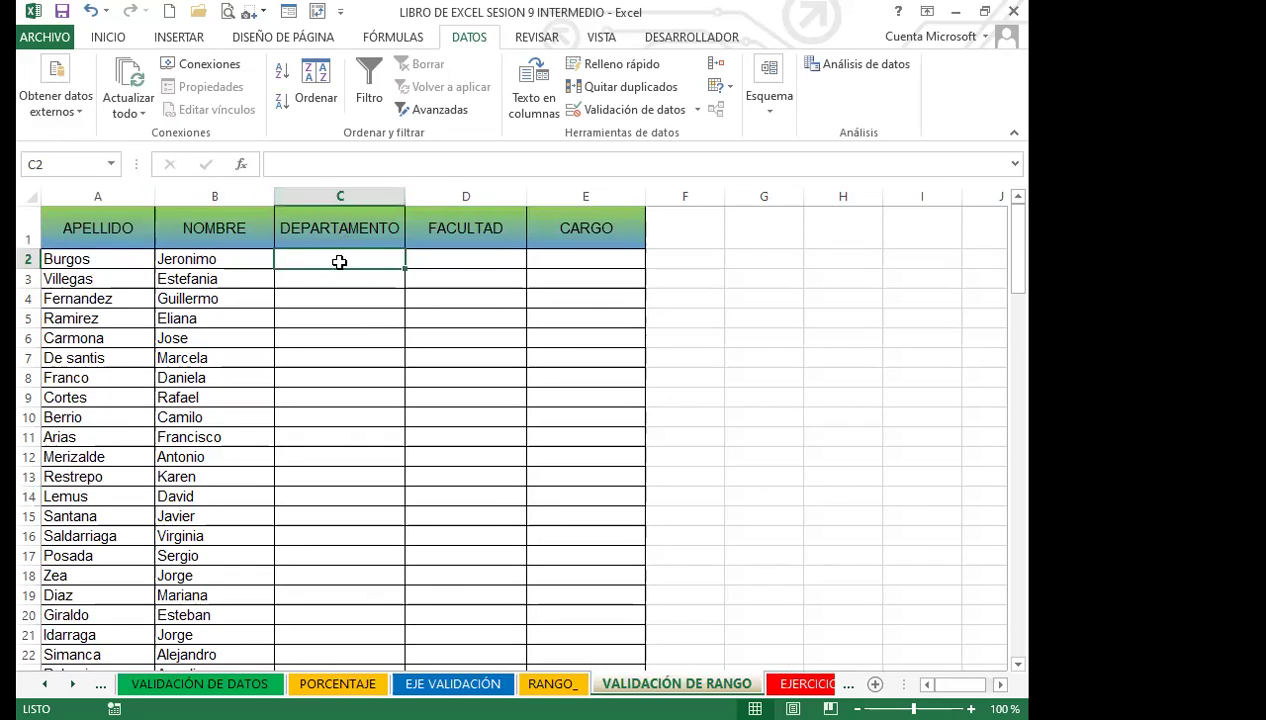
{"action": "left_click", "coordinate": [464, 256]}
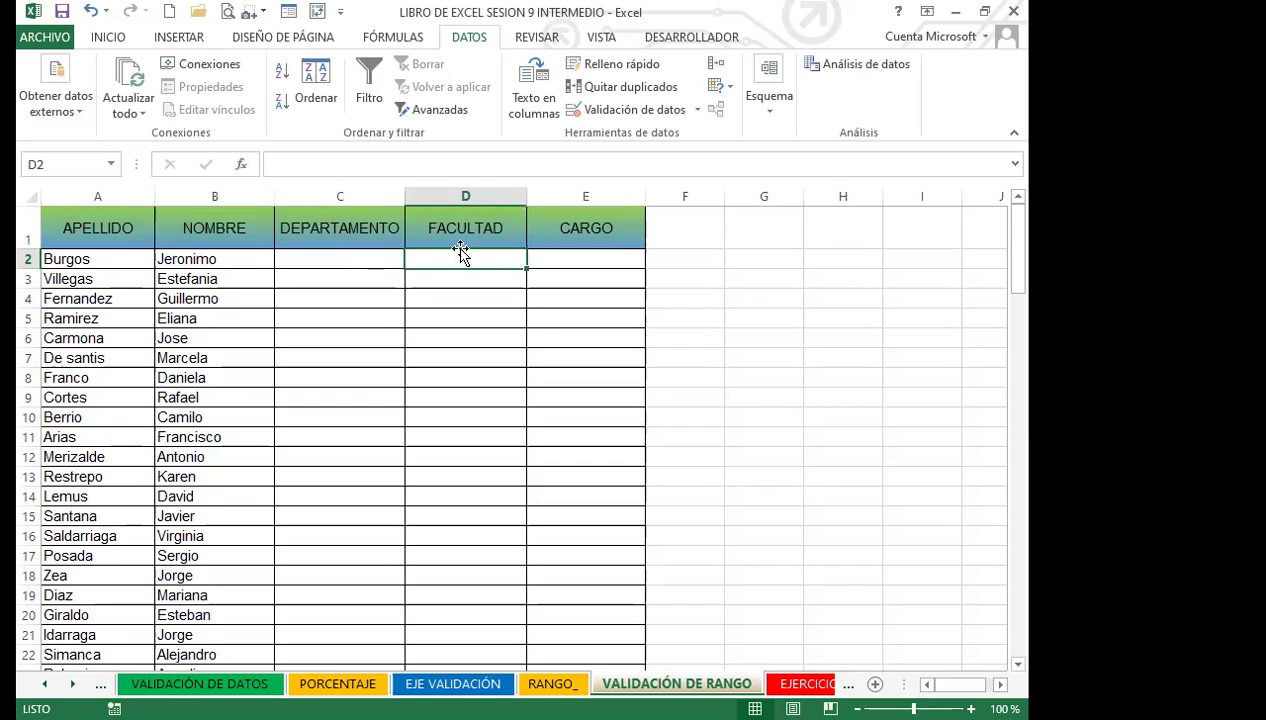
{"action": "left_click", "coordinate": [585, 261]}
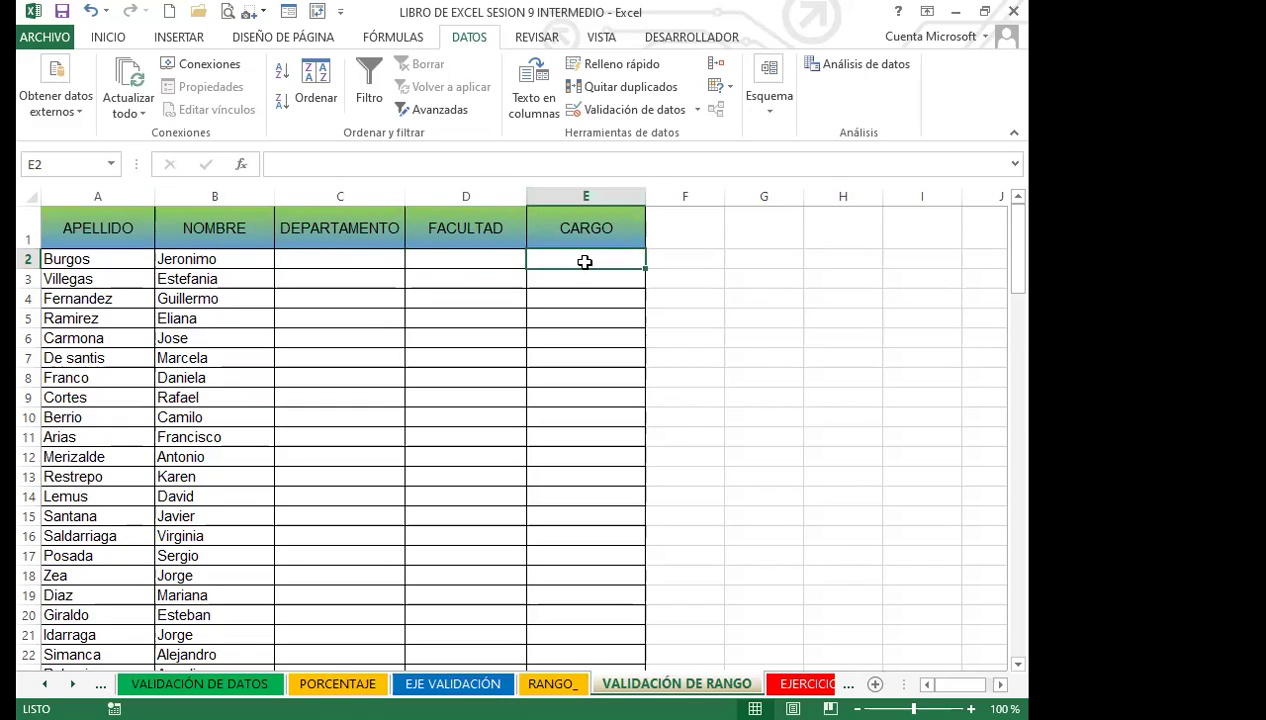
{"action": "left_click", "coordinate": [338, 258]}
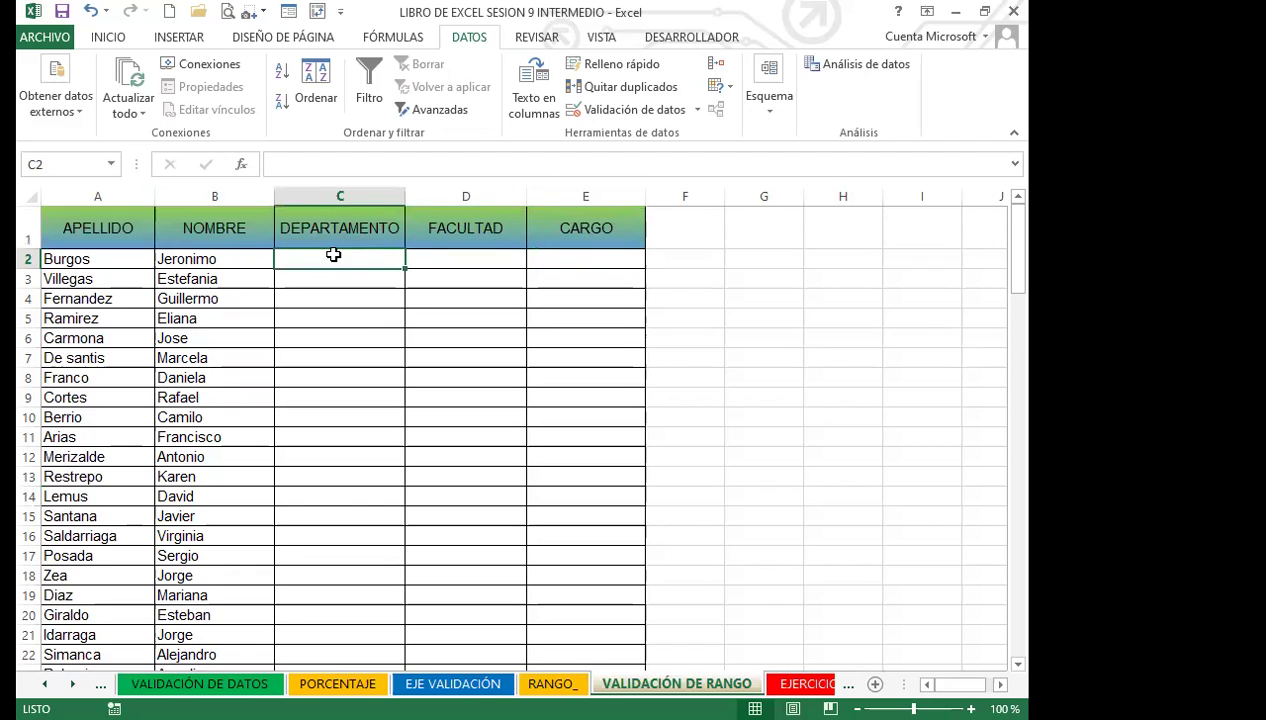
Name the DEPARTAMENTO range A1:A115 on the RANGO_ sheet as DEPARTAMENTO_1.
{"action": "left_click", "coordinate": [563, 683]}
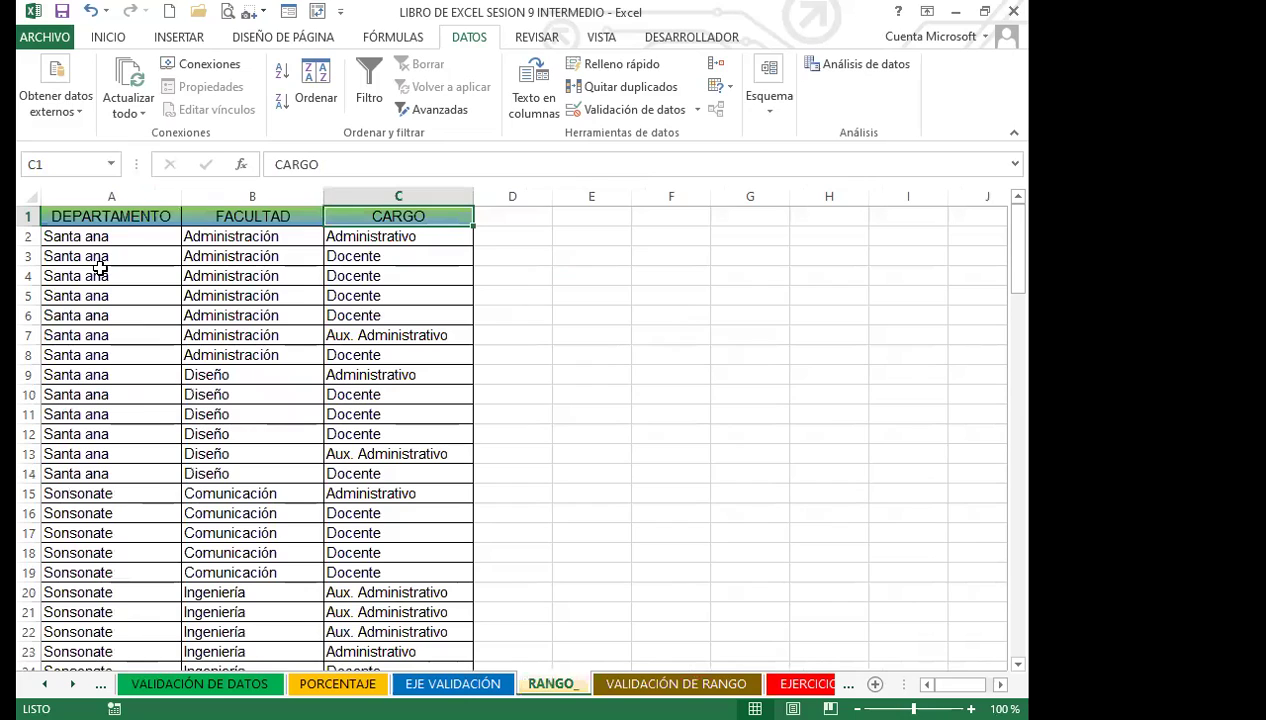
{"action": "left_click_drag", "start_coordinate": [136, 218], "coordinate": [150, 632]}
{"action": "left_click", "coordinate": [49, 165]}
{"action": "type", "text": "DEPA"}
{"action": "type", "text": "RTAMENTO"}
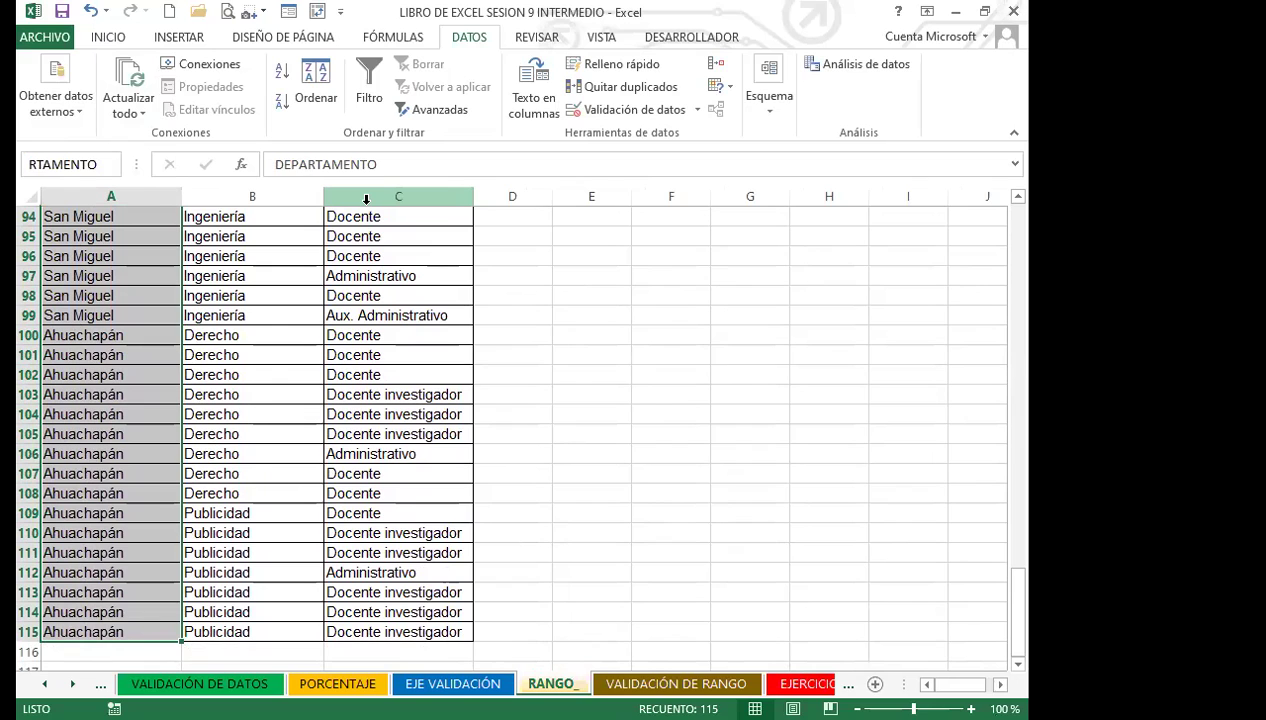
{"action": "type", "text": "_1"}
{"action": "key", "text": "Return"}
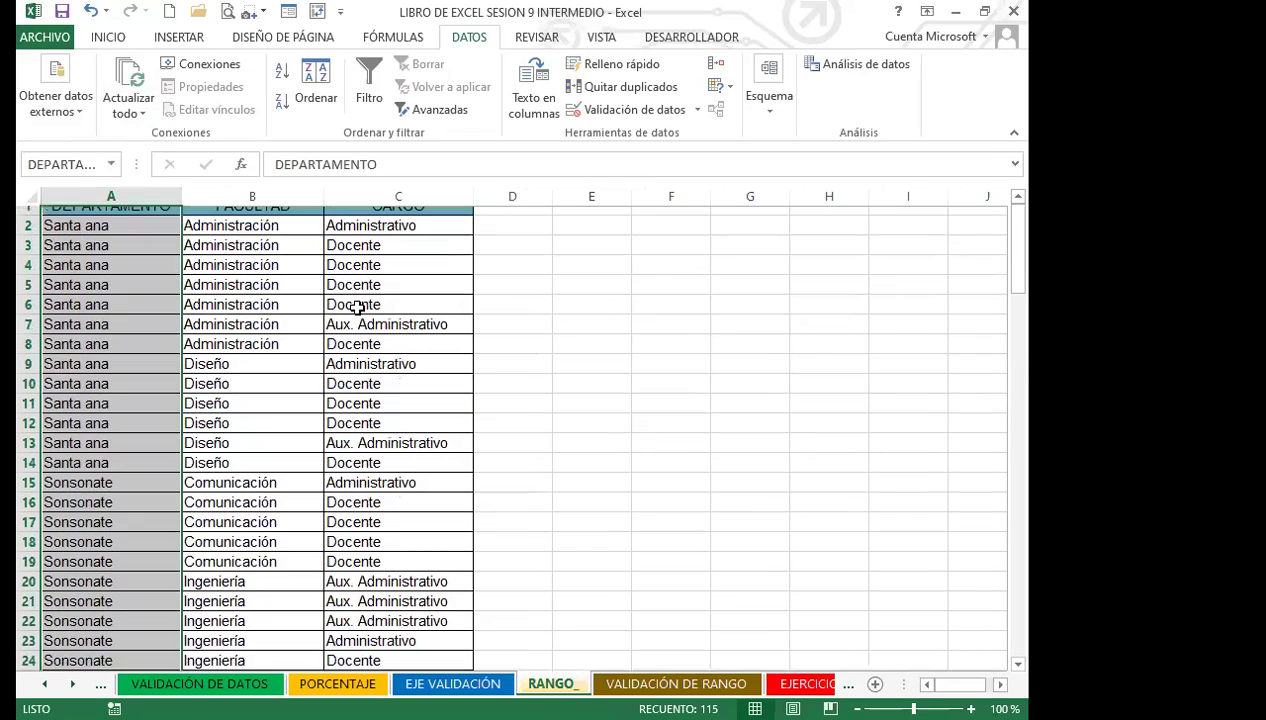
{"action": "left_click", "coordinate": [645, 552]}
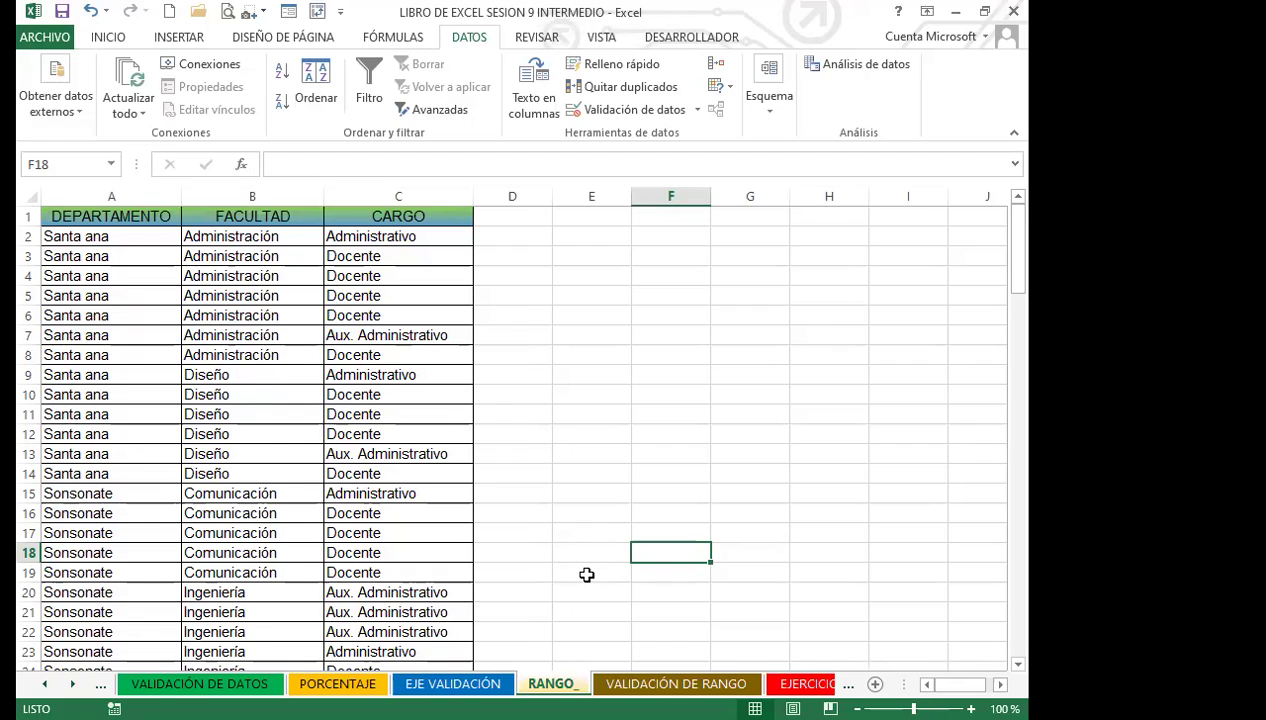
On the VALIDACIÓN DE RANGO sheet, set the DEPARTAMENTO cells C2:C115 to allow only Lista in their data validation.
{"action": "key", "text": "ctrl+Page_Down"}
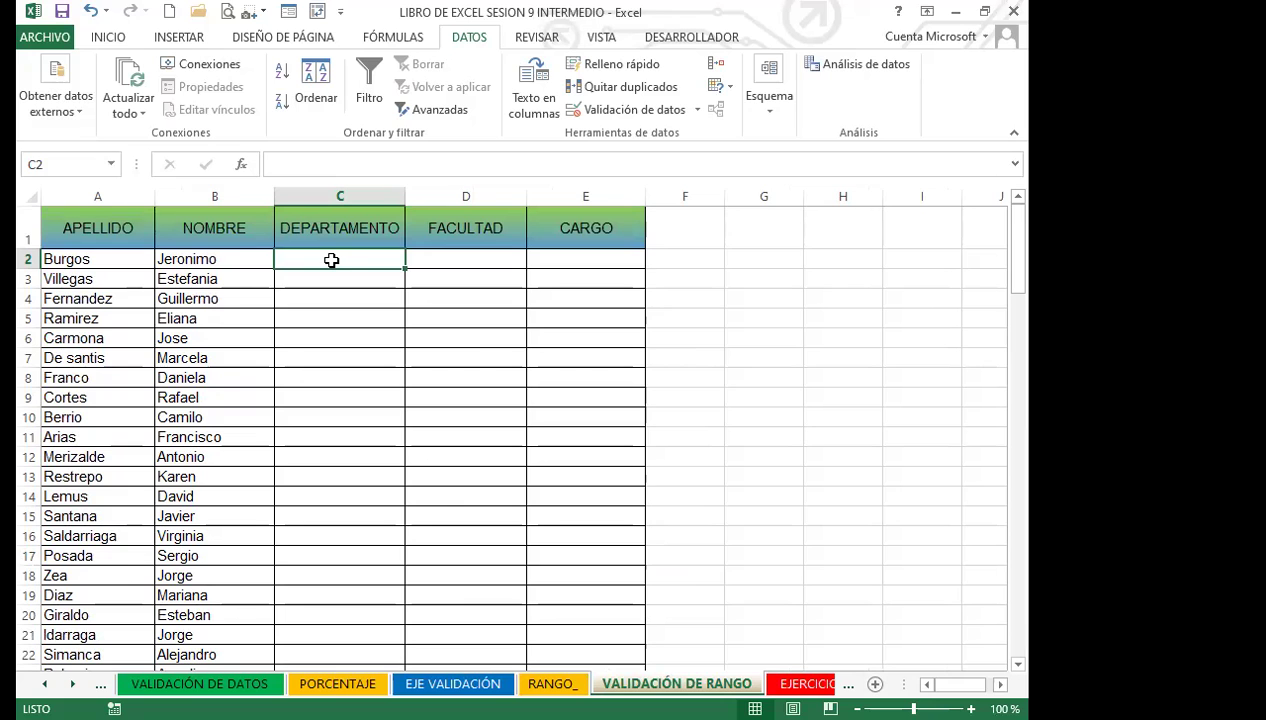
{"action": "left_click_drag", "start_coordinate": [350, 257], "coordinate": [340, 620]}
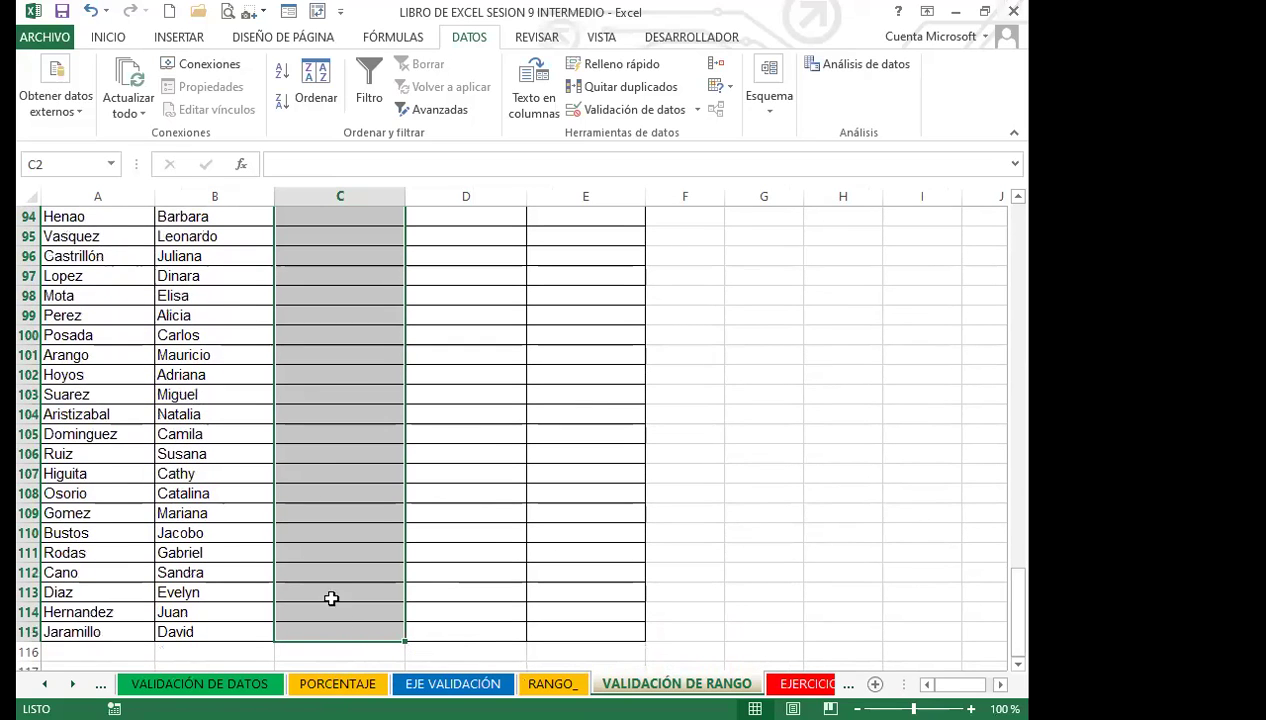
{"action": "left_click", "coordinate": [698, 113]}
{"action": "left_click", "coordinate": [622, 133]}
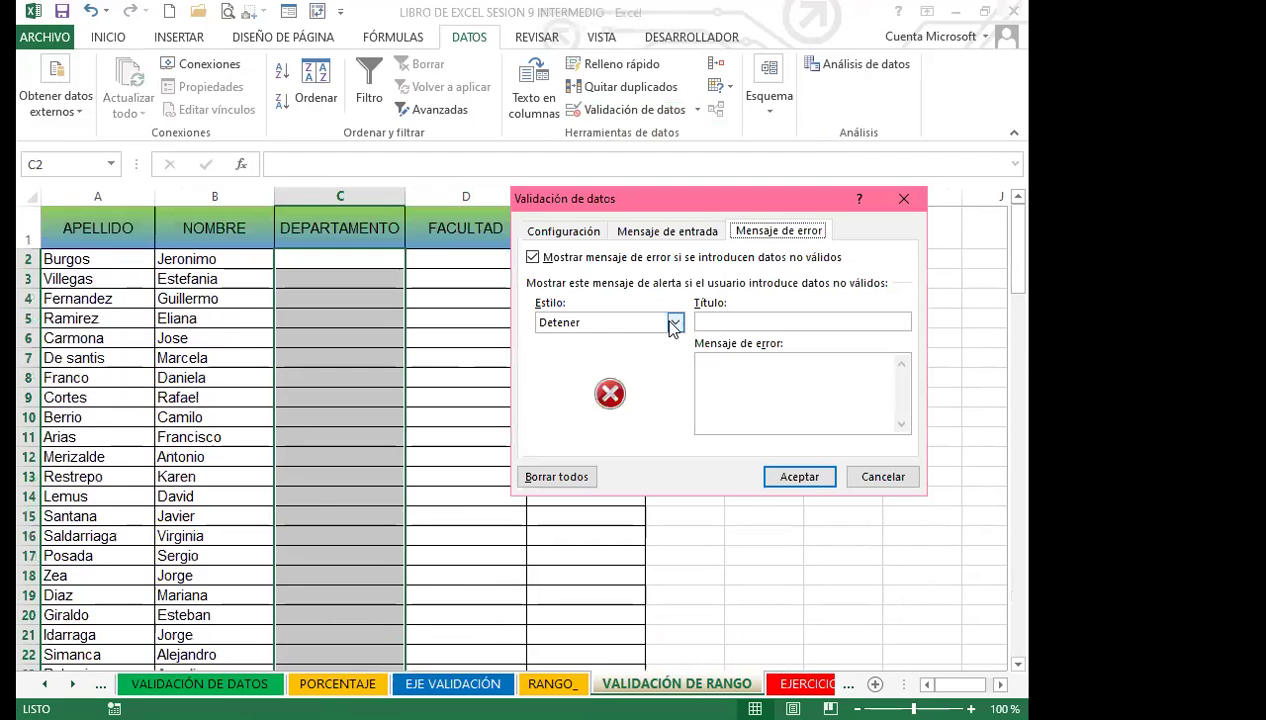
{"action": "left_click", "coordinate": [676, 322]}
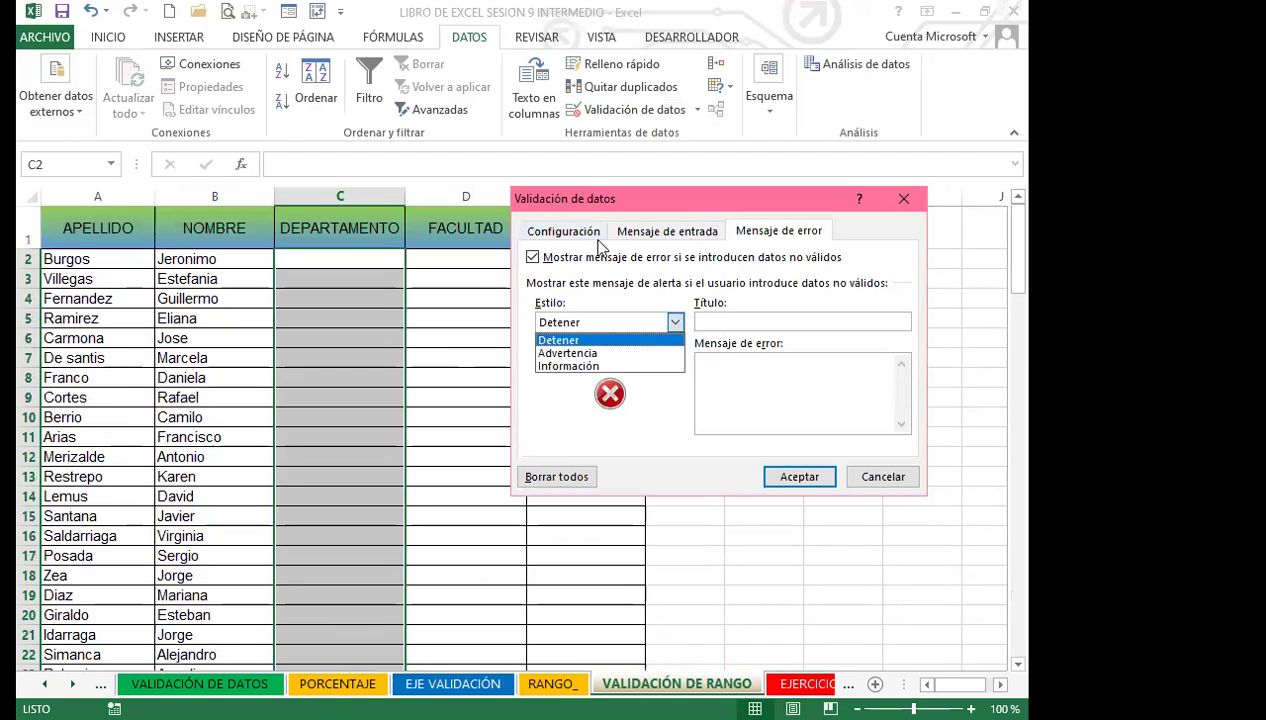
{"action": "left_click", "coordinate": [577, 234]}
{"action": "left_click", "coordinate": [650, 296]}
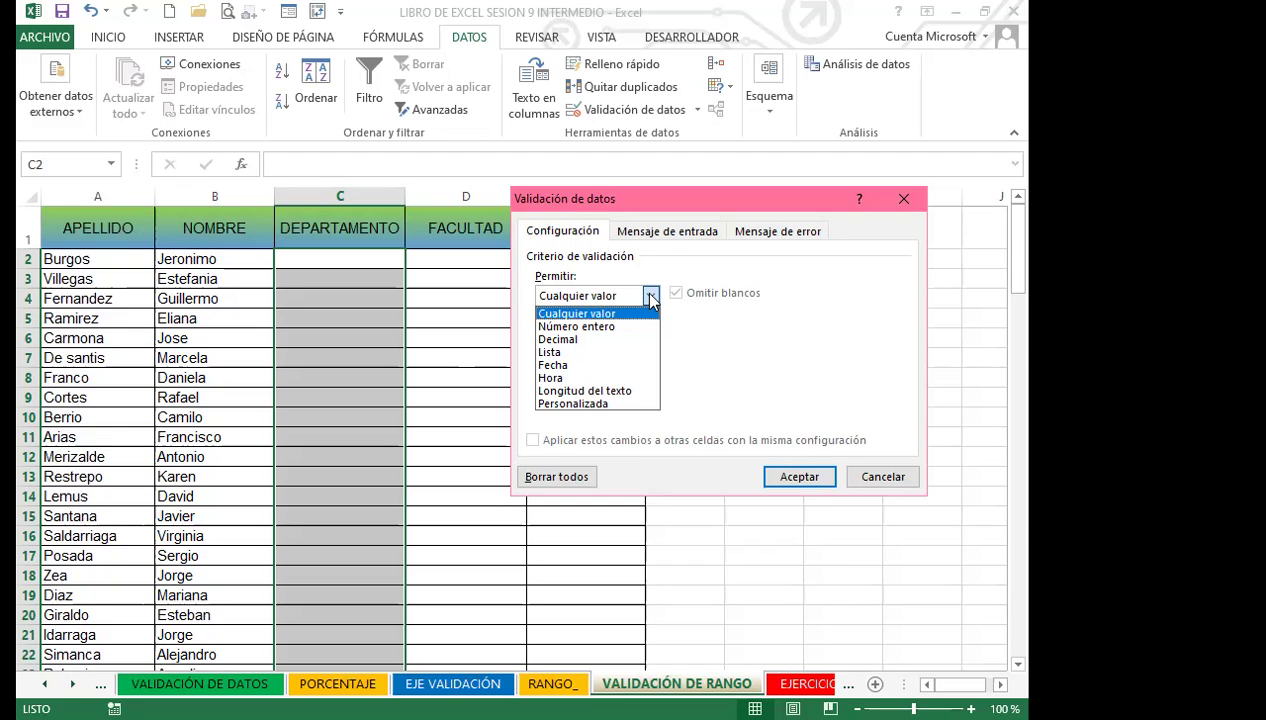
{"action": "left_click", "coordinate": [556, 353]}
Set the list's Origen to =DEPARTAMENTO_1 and apply the validation.
{"action": "left_click", "coordinate": [573, 376]}
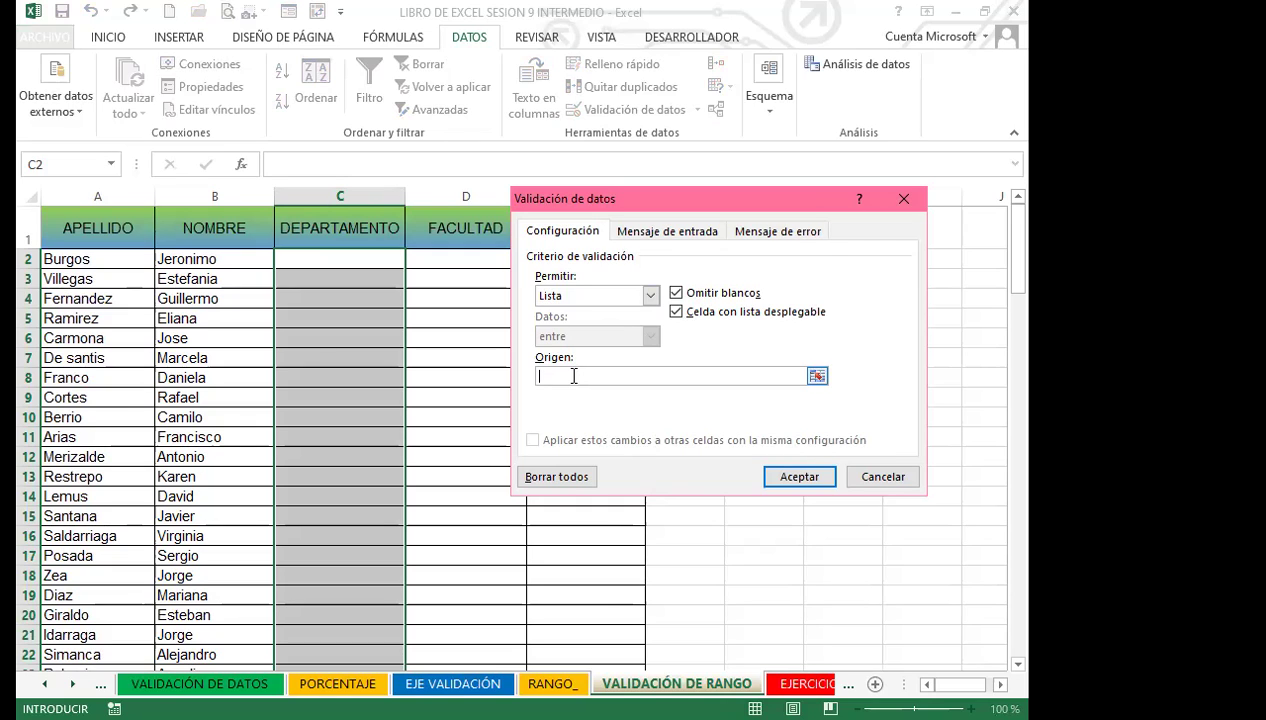
{"action": "type", "text": "DEPARTAMENT_1"}
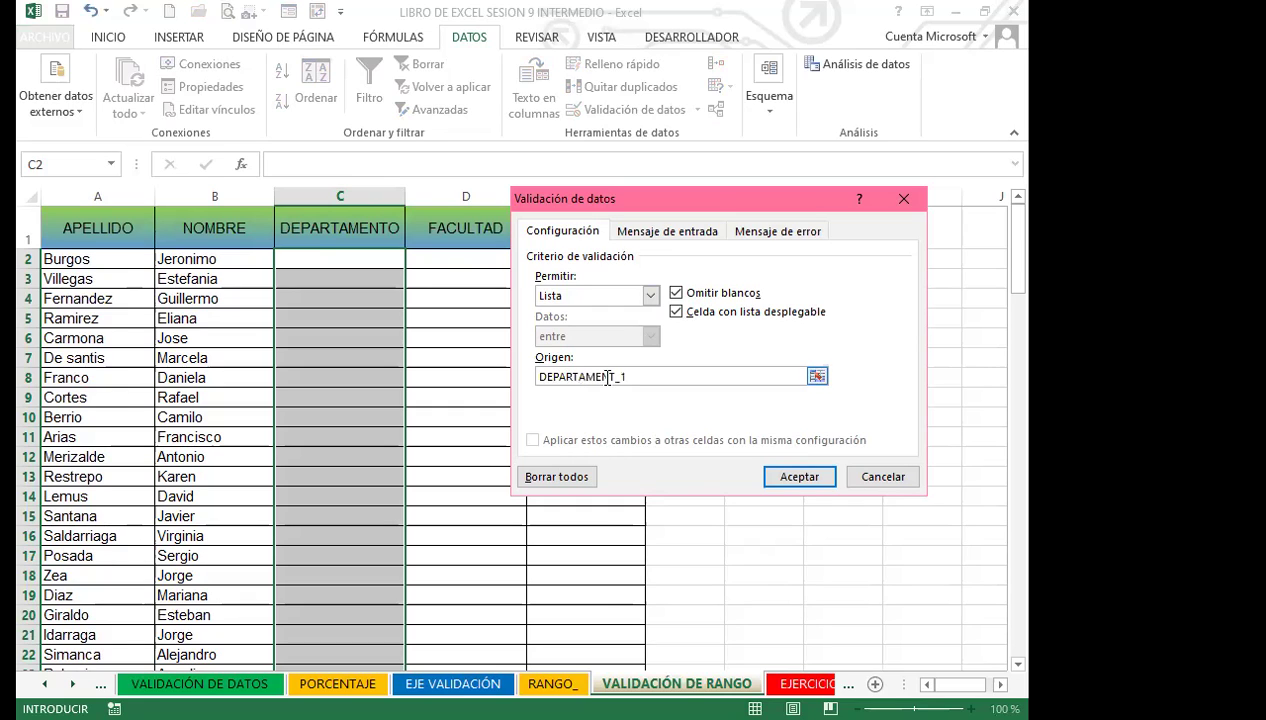
{"action": "left_click", "coordinate": [616, 374]}
{"action": "type", "text": "O"}
{"action": "left_click", "coordinate": [540, 376]}
{"action": "type", "text": "="}
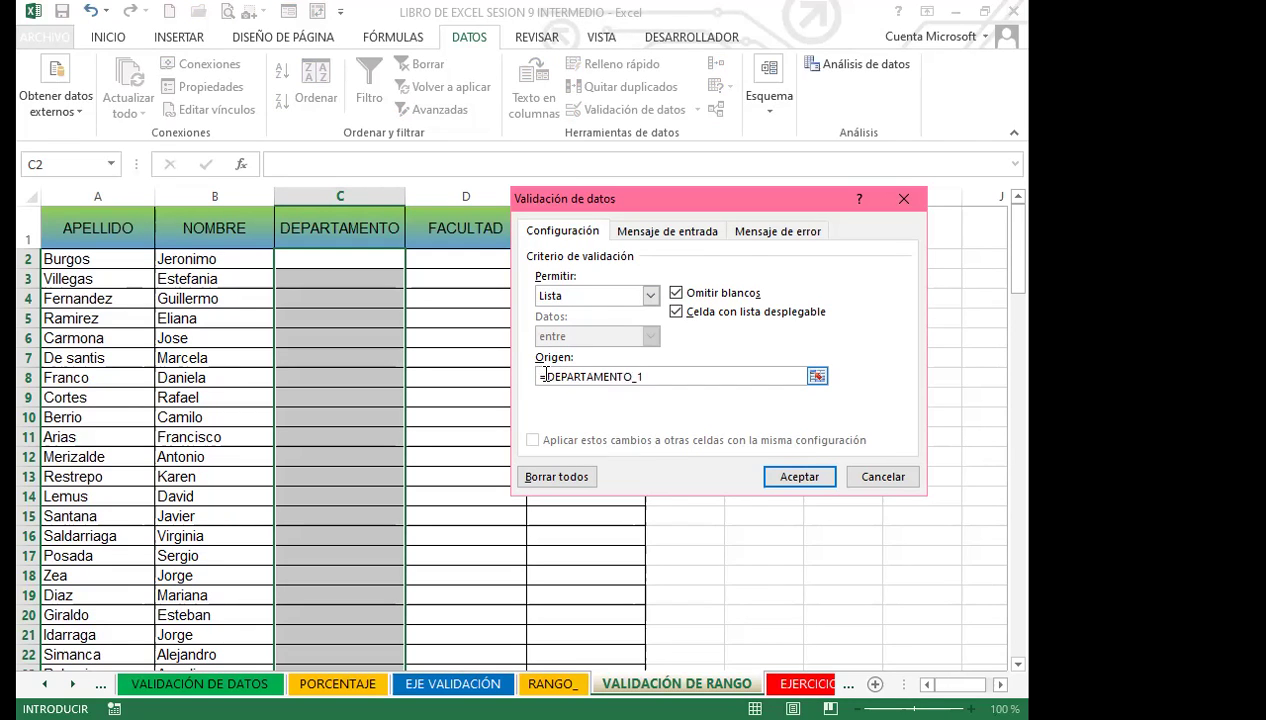
{"action": "left_click", "coordinate": [796, 472]}
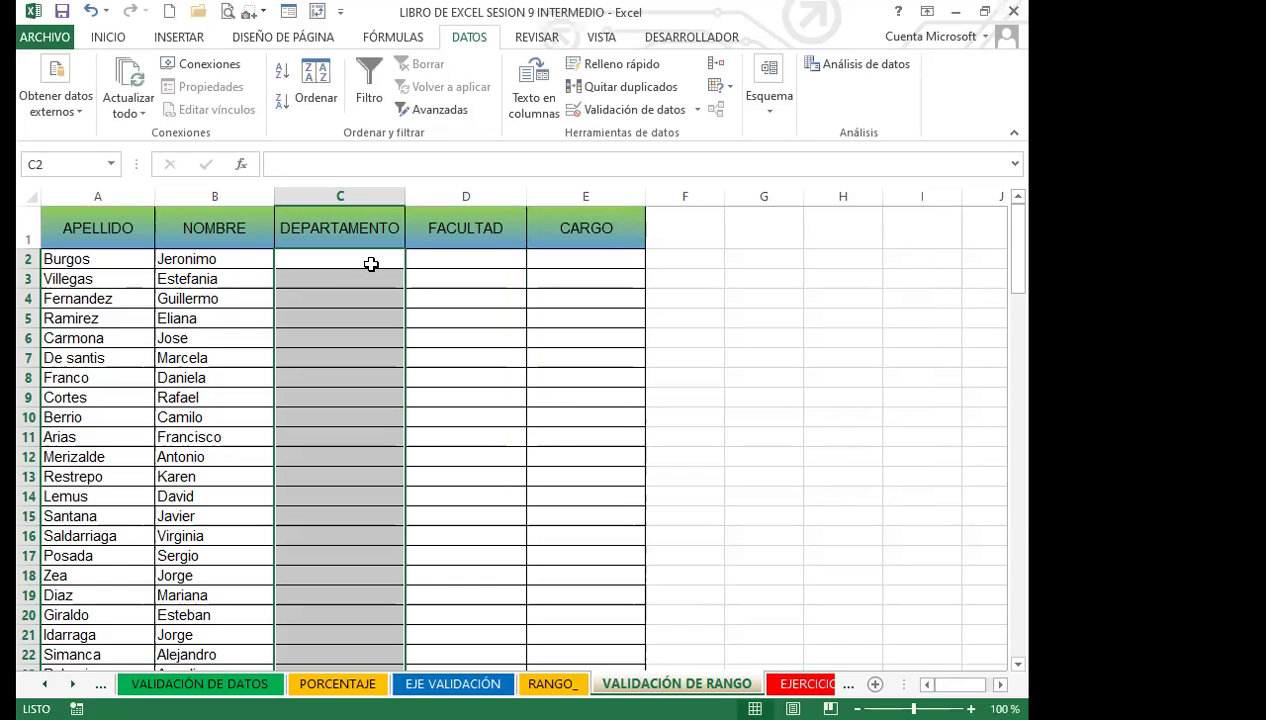
Test the department list by choosing San Miguel in C2 and checking the cells C3 and C4.
{"action": "left_click", "coordinate": [370, 263]}
{"action": "left_click", "coordinate": [412, 261]}
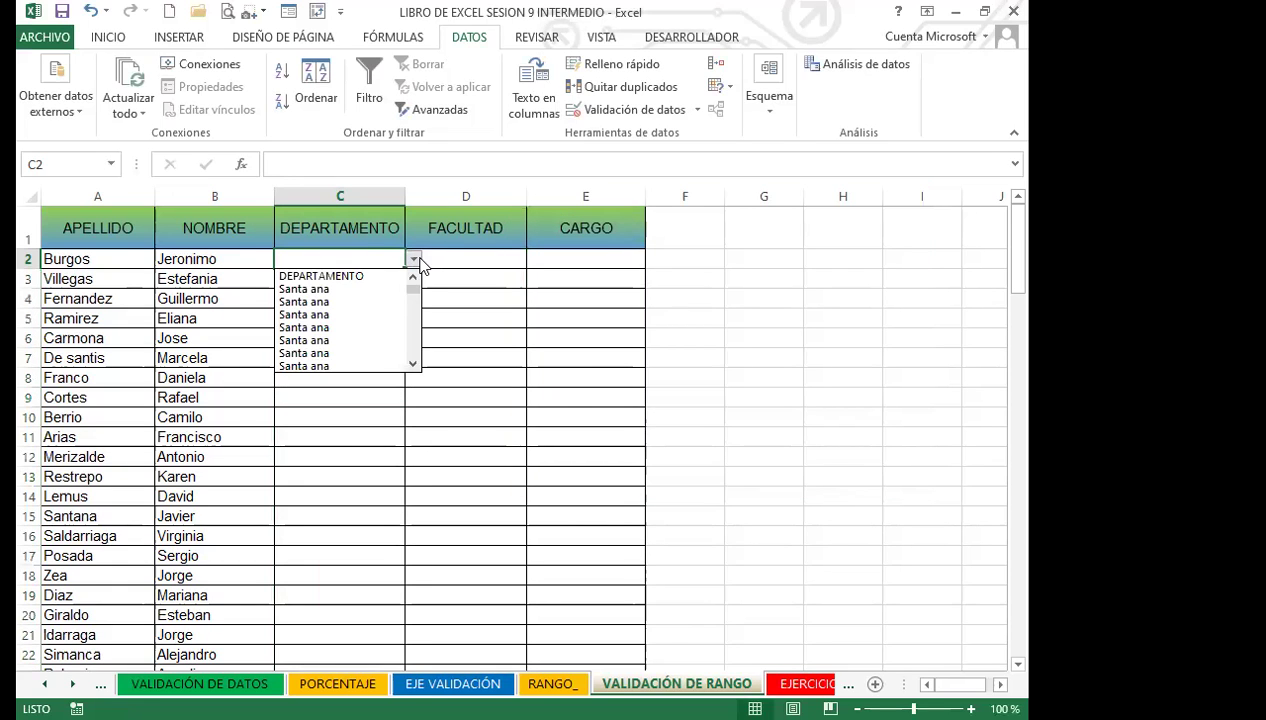
{"action": "left_click_drag", "start_coordinate": [412, 290], "coordinate": [413, 336]}
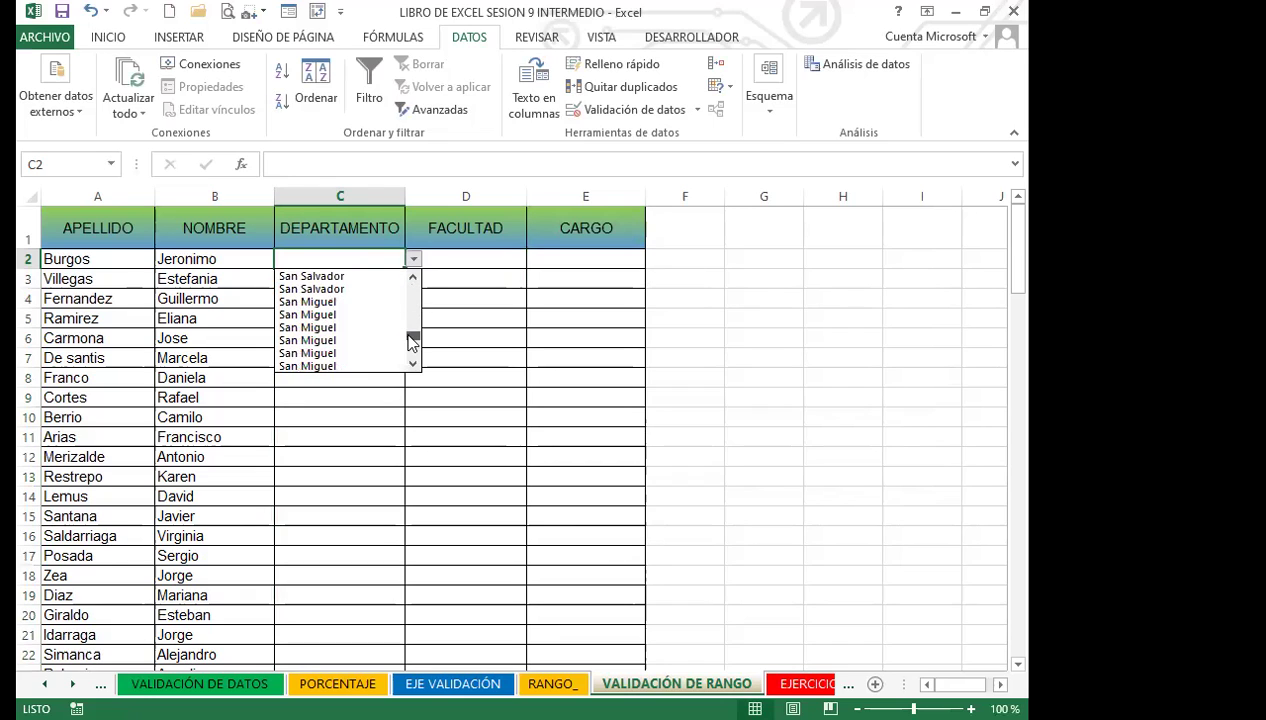
{"action": "left_click", "coordinate": [333, 328]}
{"action": "left_click", "coordinate": [413, 260]}
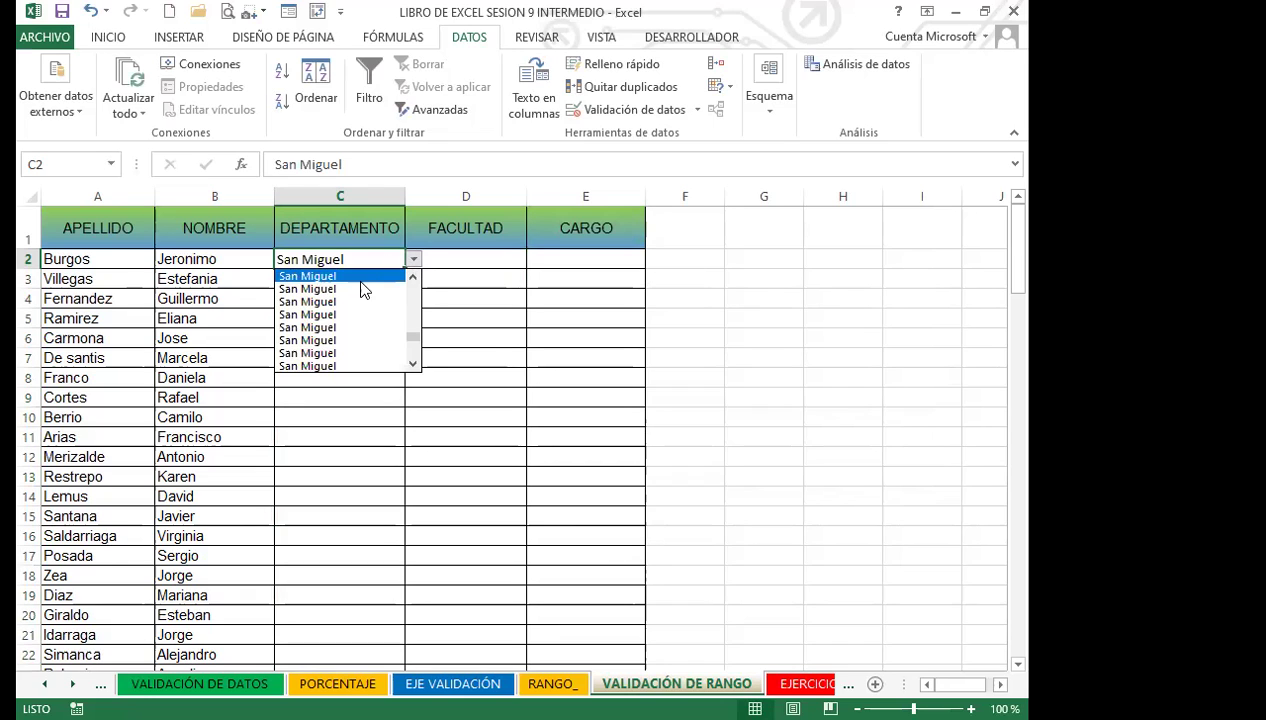
{"action": "left_click", "coordinate": [355, 259]}
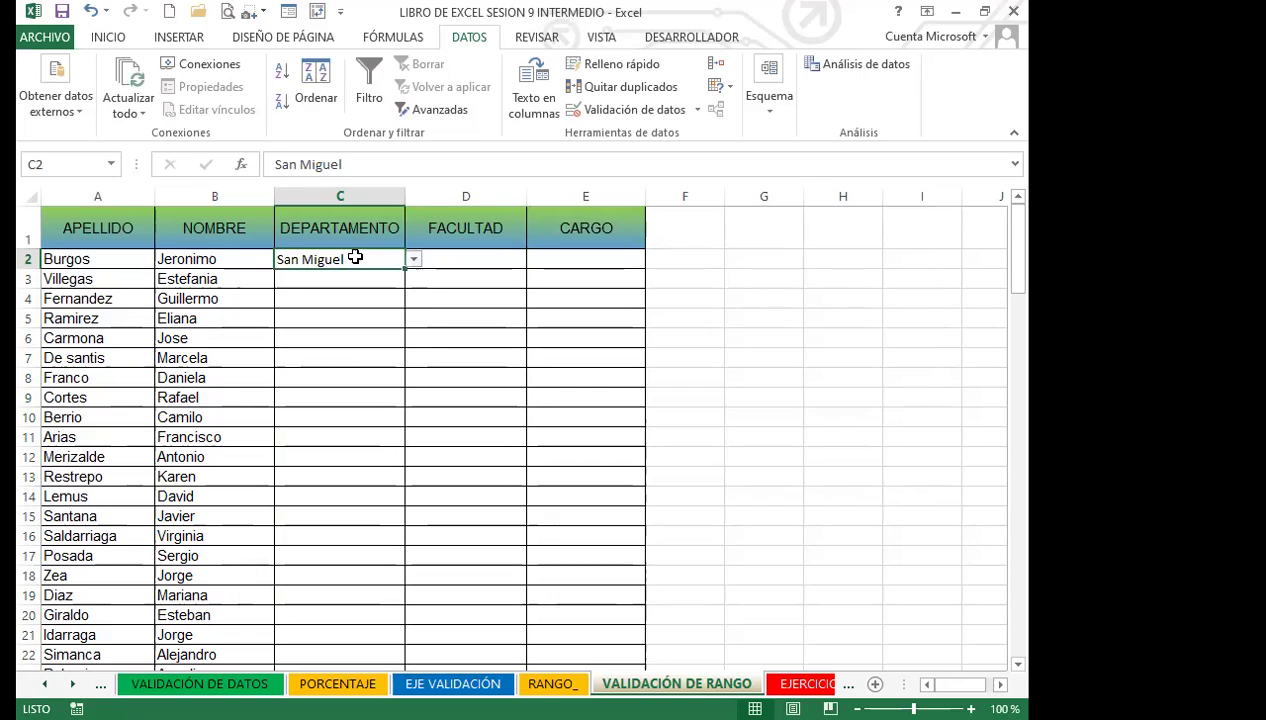
{"action": "left_click", "coordinate": [306, 278]}
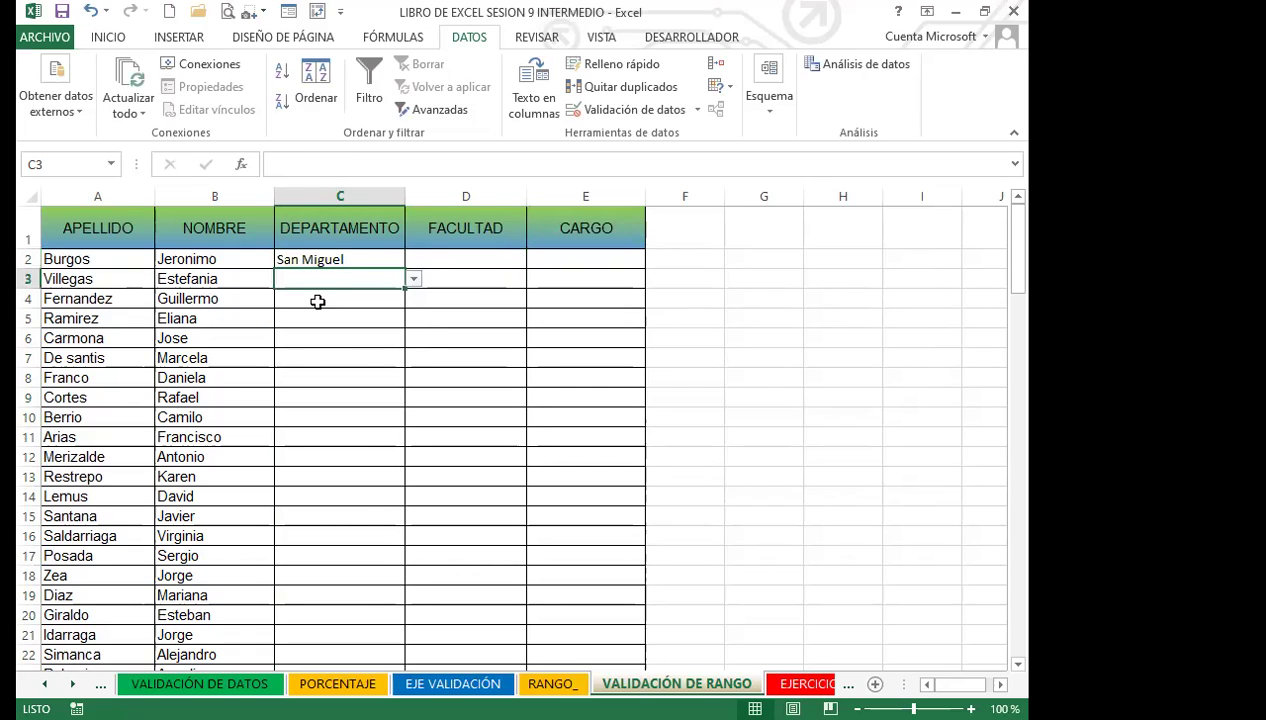
{"action": "left_click", "coordinate": [317, 301]}
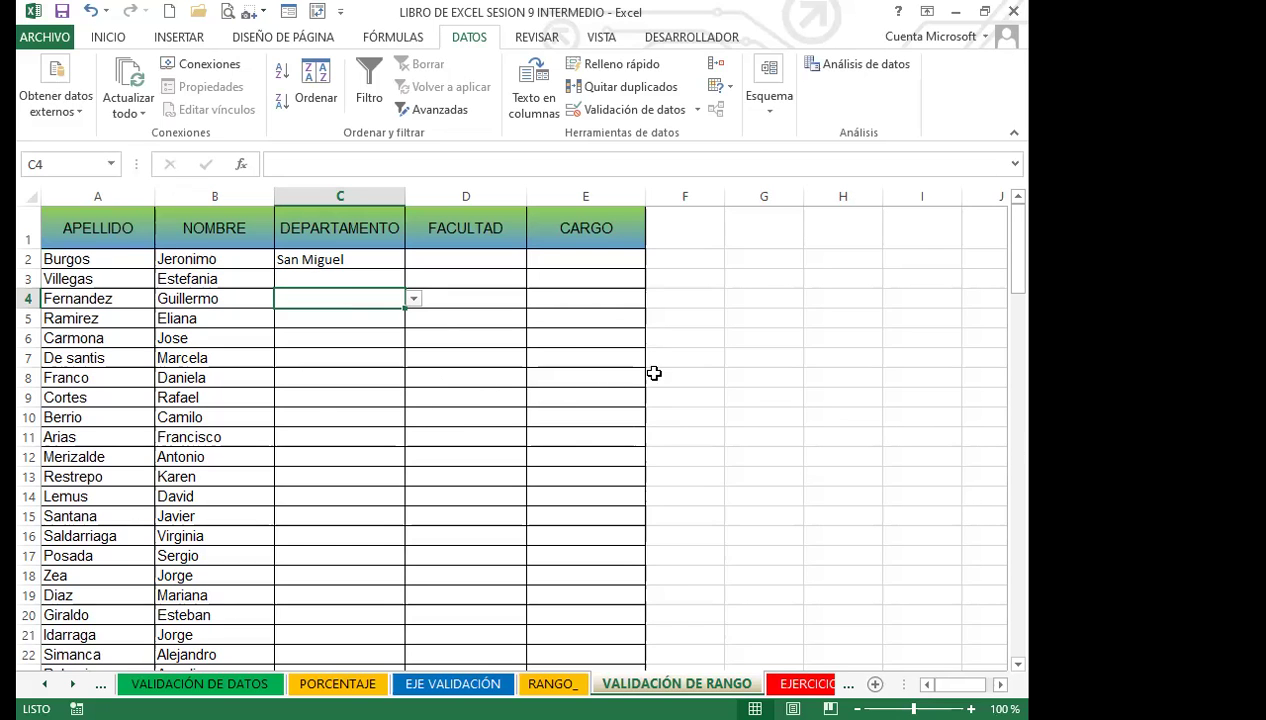
Hide the RANGO_ source sheet.
{"action": "scroll", "coordinate": [325, 410], "scroll_direction": "down", "scroll_amount": 4}
{"action": "scroll", "coordinate": [355, 486], "scroll_direction": "down", "scroll_amount": 20}
{"action": "scroll", "coordinate": [355, 486], "scroll_direction": "down", "scroll_amount": 1}
{"action": "scroll", "coordinate": [355, 486], "scroll_direction": "up", "scroll_amount": 20}
{"action": "scroll", "coordinate": [355, 486], "scroll_direction": "up", "scroll_amount": 13}
{"action": "right_click", "coordinate": [552, 684]}
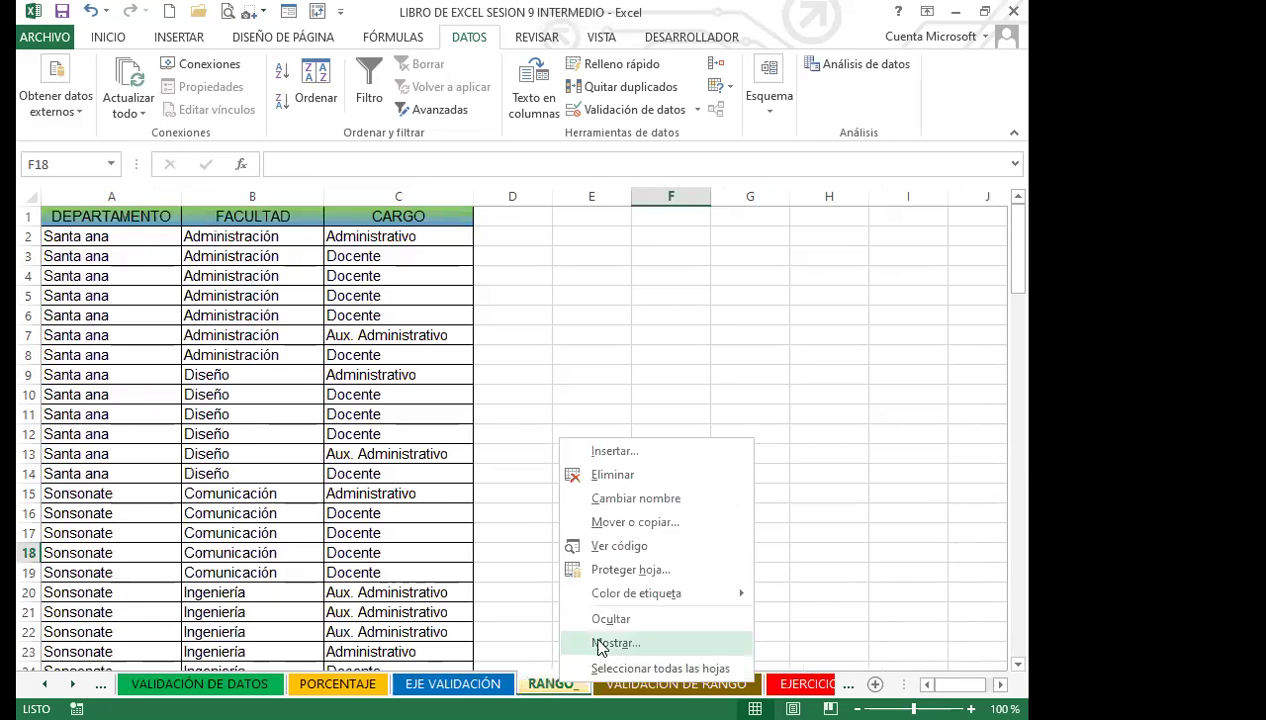
{"action": "left_click", "coordinate": [610, 619]}
Test the department list with its source sheet hidden by choosing Santa ana in C5 and C10.
{"action": "left_click", "coordinate": [336, 320]}
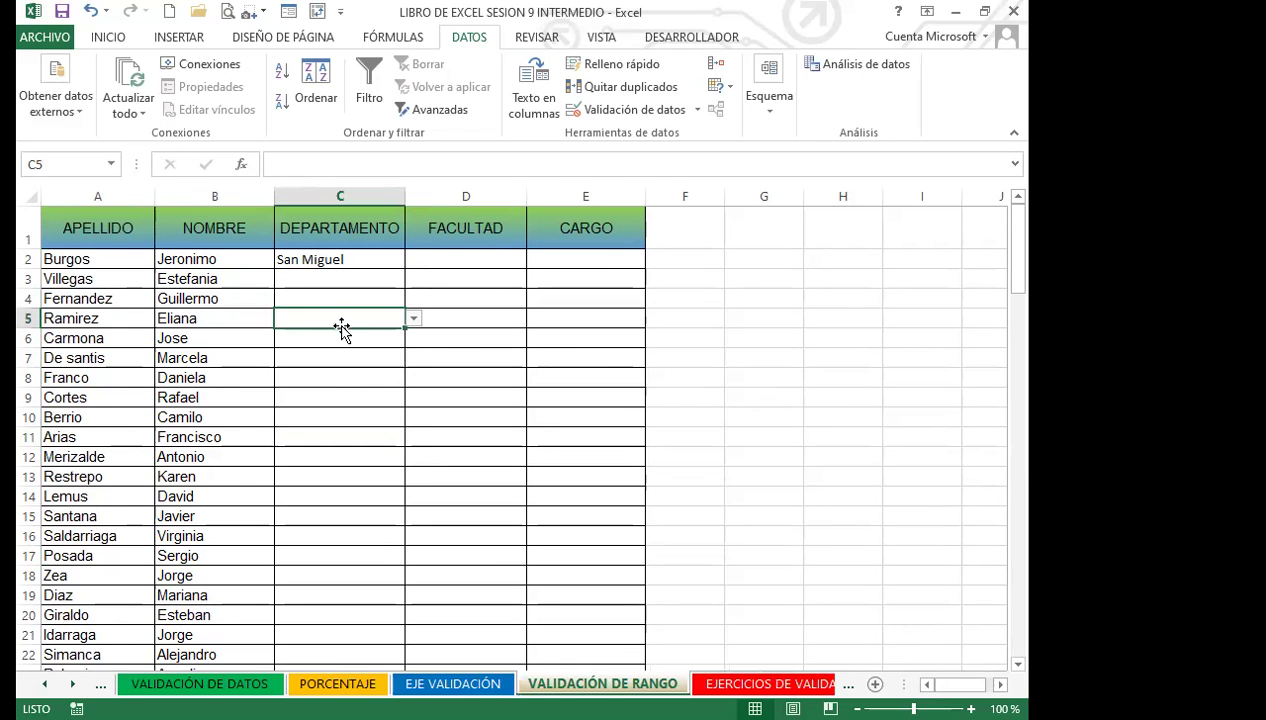
{"action": "left_click", "coordinate": [412, 320]}
{"action": "left_click", "coordinate": [310, 361]}
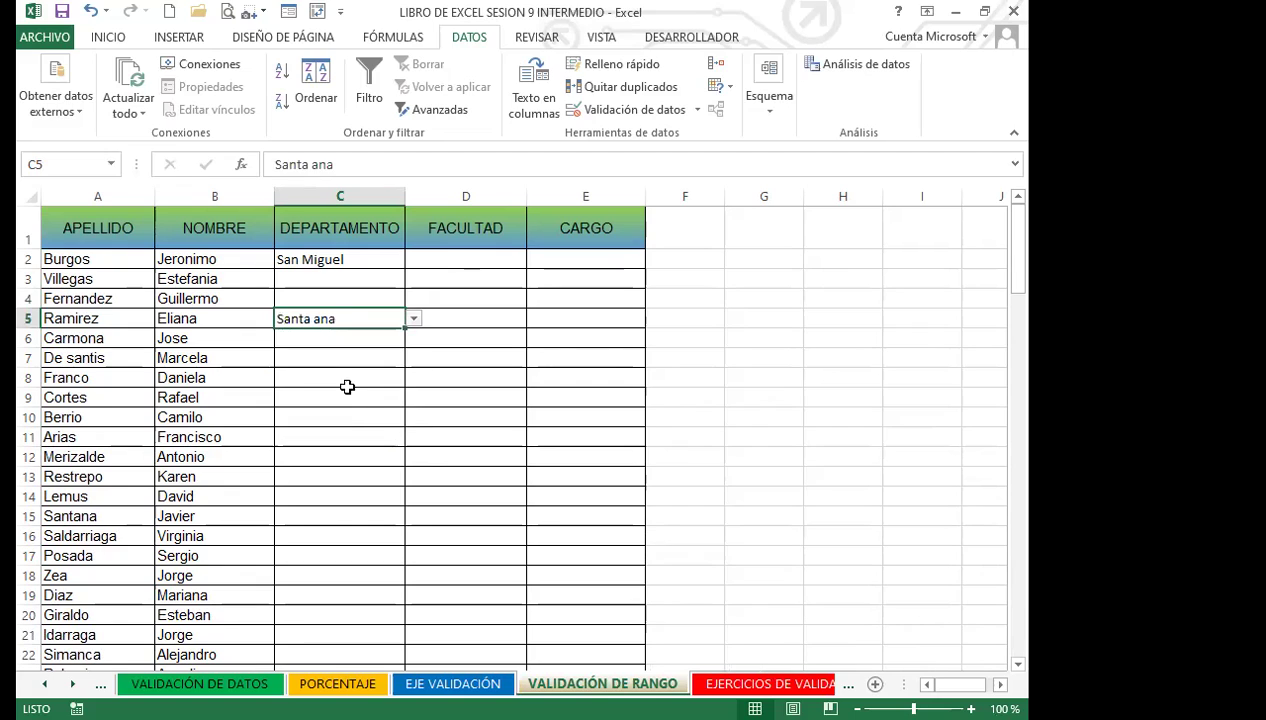
{"action": "left_click", "coordinate": [340, 415]}
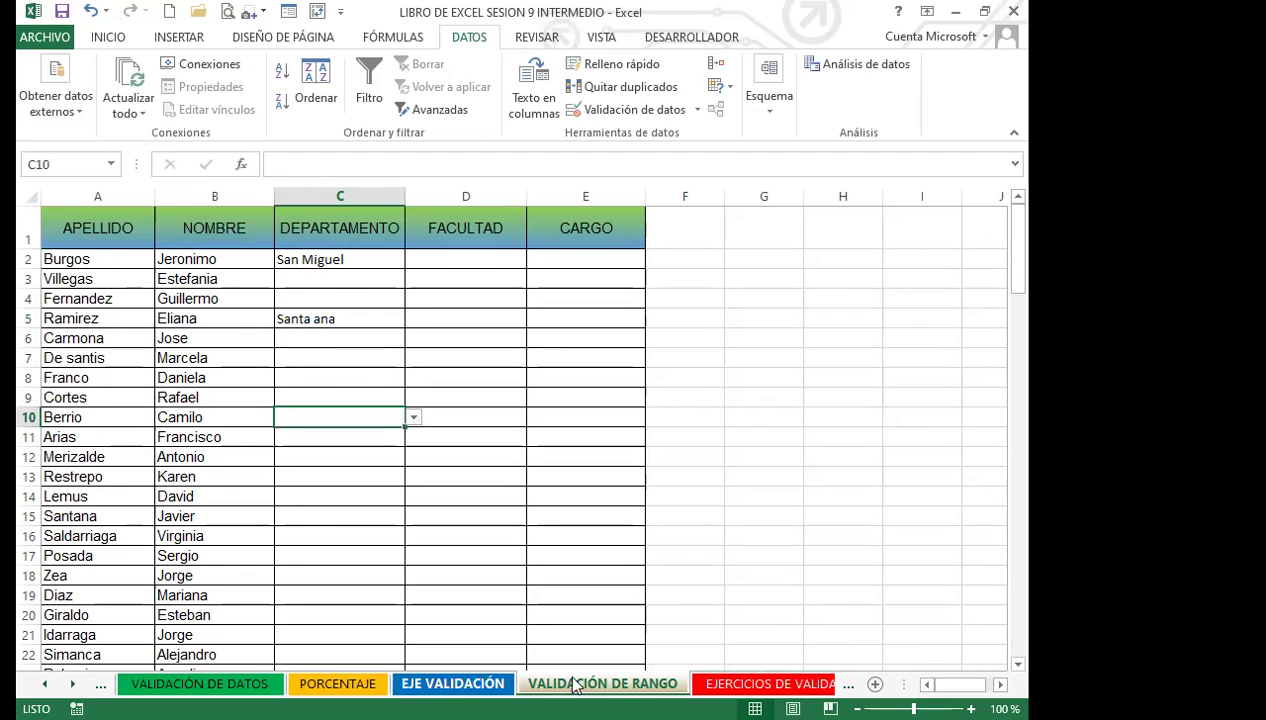
{"action": "left_click", "coordinate": [413, 418]}
{"action": "left_click", "coordinate": [292, 472]}
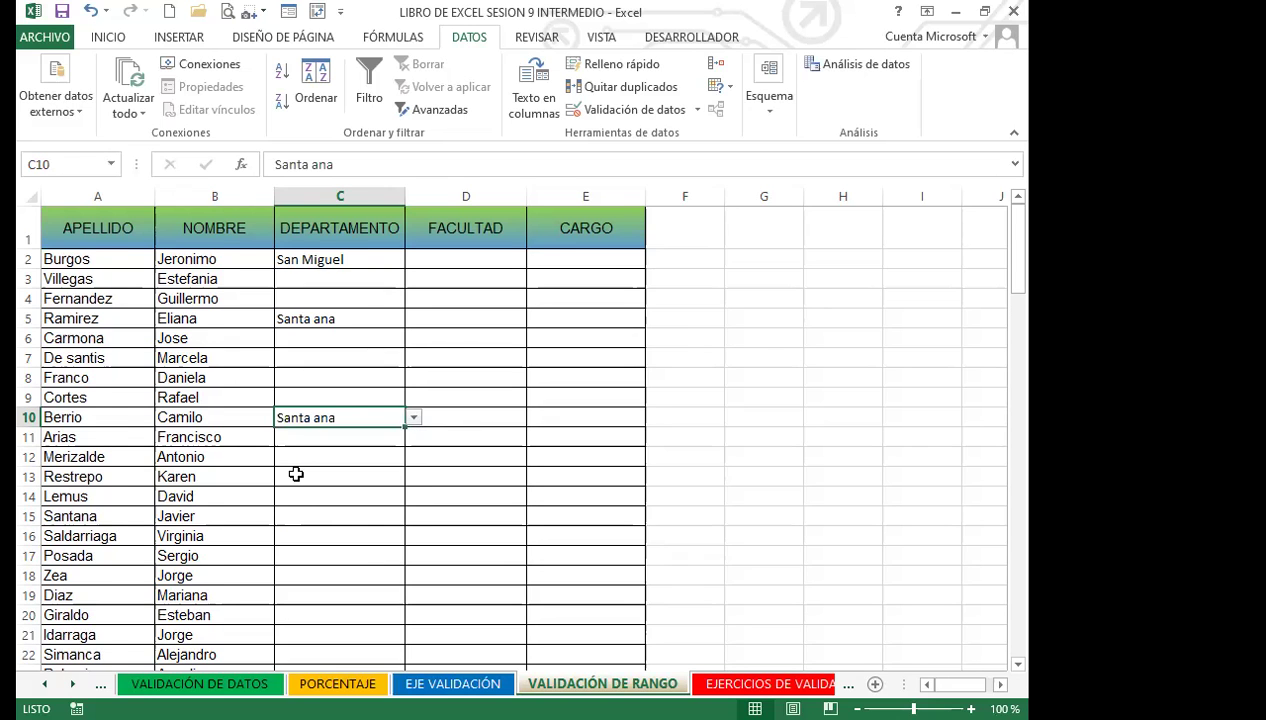
Choose San Salvador from the department list in cell C20.
{"action": "scroll", "coordinate": [300, 500], "scroll_direction": "down", "scroll_amount": 1}
{"action": "left_click", "coordinate": [397, 532]}
{"action": "scroll", "coordinate": [397, 532], "scroll_direction": "down", "scroll_amount": 1}
{"action": "left_click", "coordinate": [413, 474]}
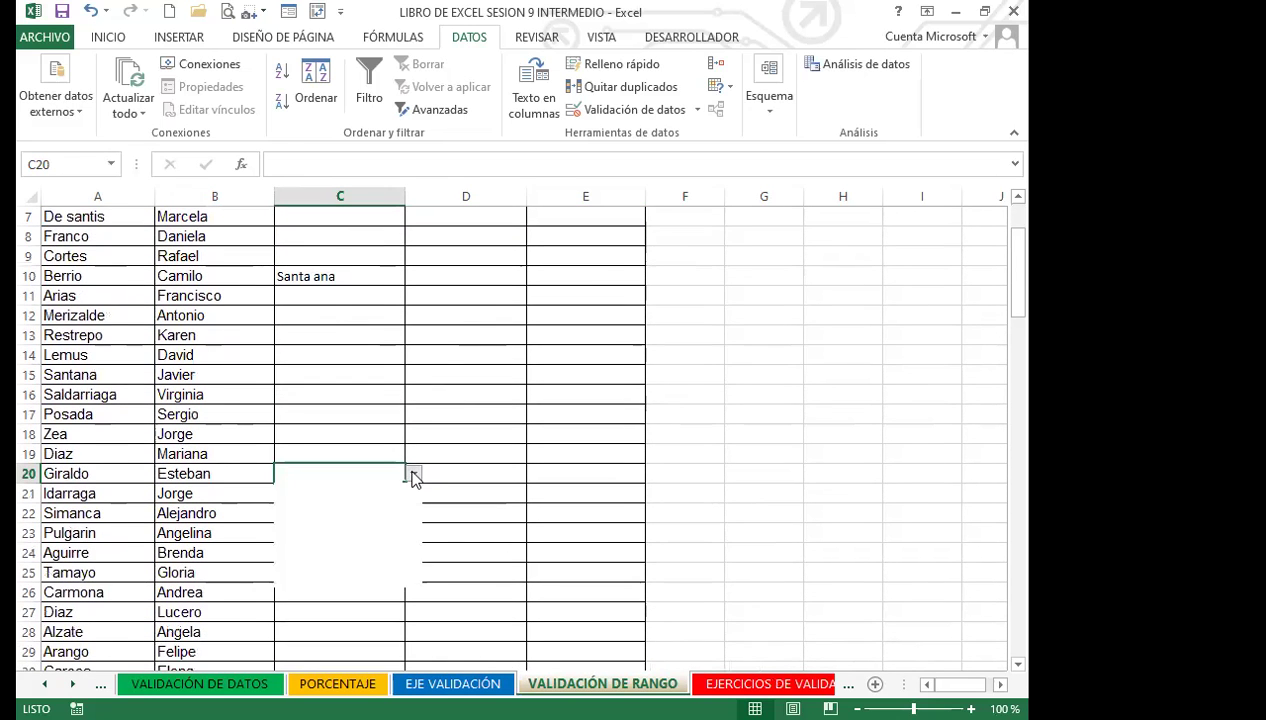
{"action": "left_click_drag", "start_coordinate": [412, 505], "coordinate": [413, 554]}
{"action": "key", "text": "Escape"}
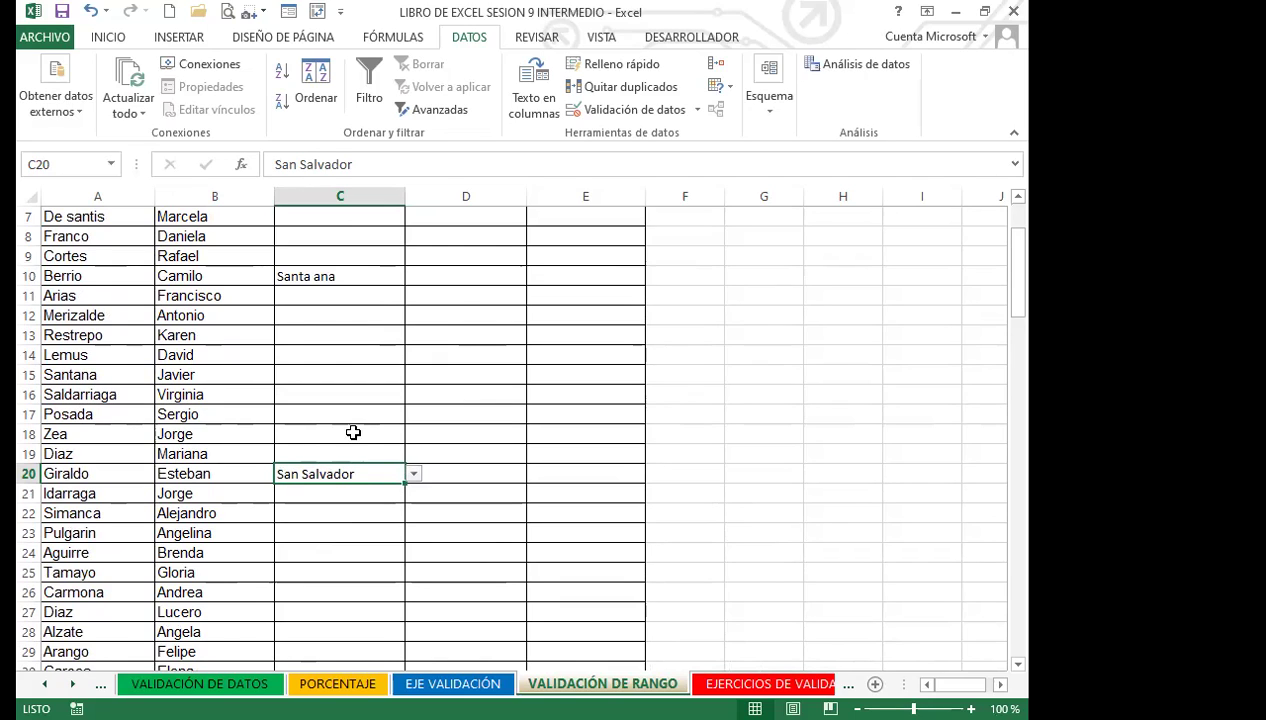
Choose Santa ana in cell C18 and open the list of department options in C31.
{"action": "left_click", "coordinate": [352, 434]}
{"action": "left_click", "coordinate": [413, 436]}
{"action": "left_click", "coordinate": [343, 477]}
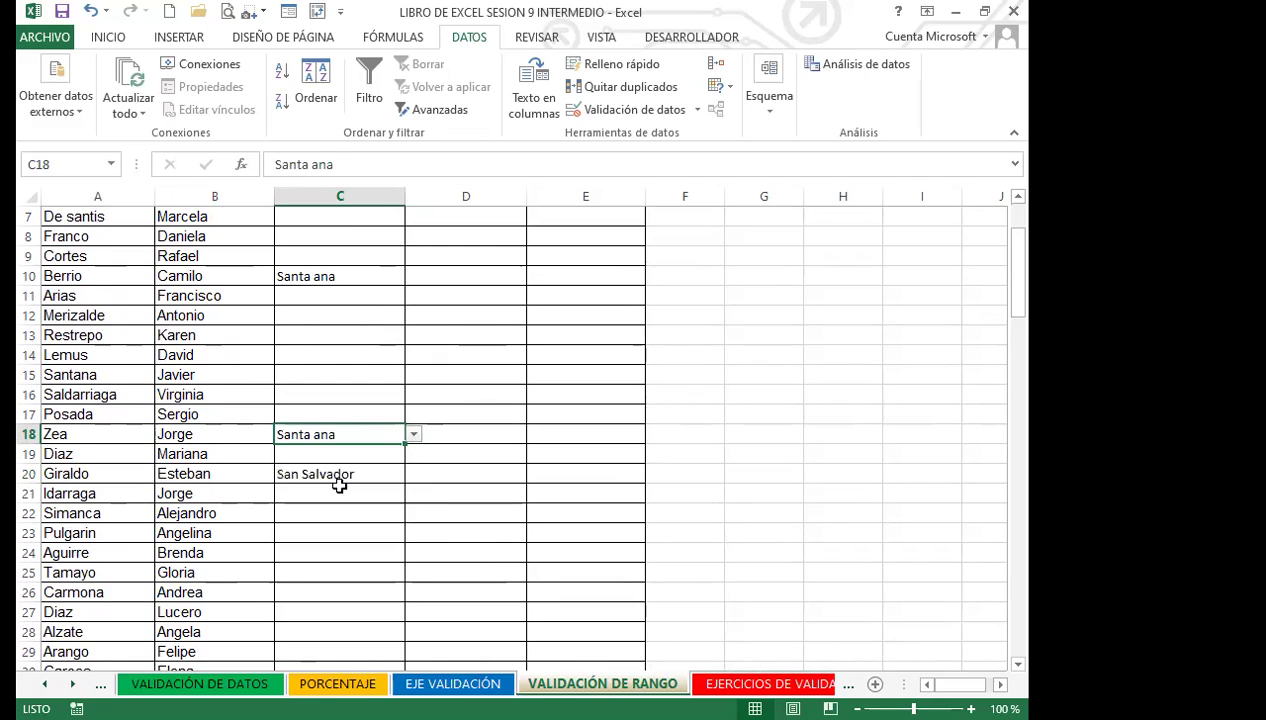
{"action": "scroll", "coordinate": [355, 510], "scroll_direction": "down", "scroll_amount": 3}
{"action": "left_click", "coordinate": [347, 517]}
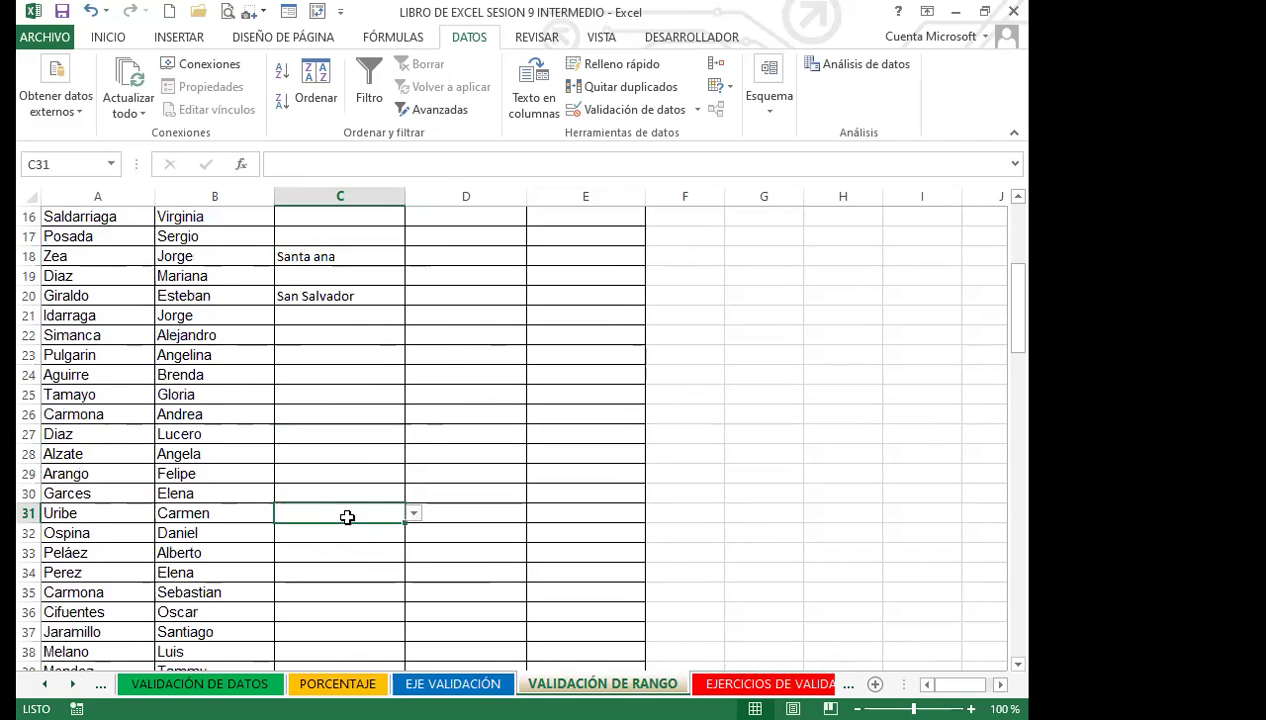
{"action": "left_click", "coordinate": [413, 513]}
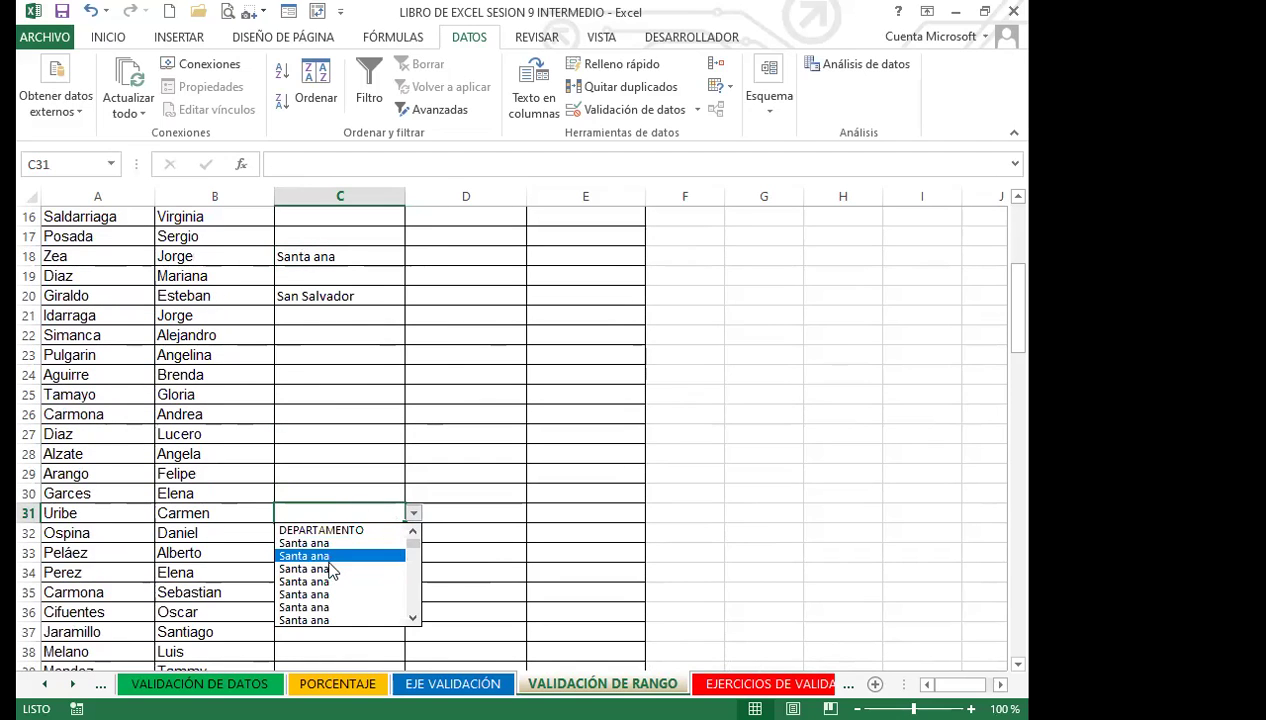
Clear the test department in C18 and the remaining ones in C2:C21.
{"action": "left_click", "coordinate": [329, 255]}
{"action": "left_click", "coordinate": [329, 255]}
{"action": "key", "text": "Delete"}
{"action": "scroll", "coordinate": [362, 290], "scroll_direction": "up", "scroll_amount": 4}
{"action": "scroll", "coordinate": [339, 297], "scroll_direction": "up", "scroll_amount": 1}
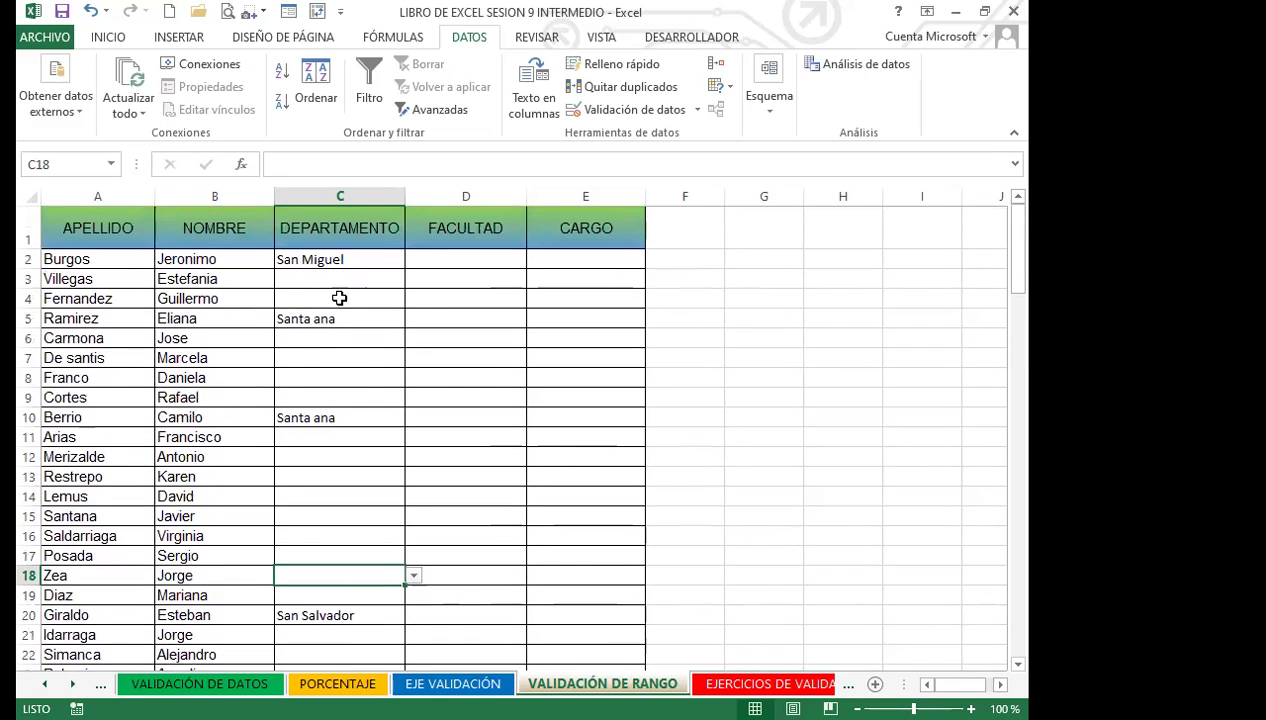
{"action": "left_click", "coordinate": [331, 262]}
{"action": "left_click", "coordinate": [333, 641], "text": "shift"}
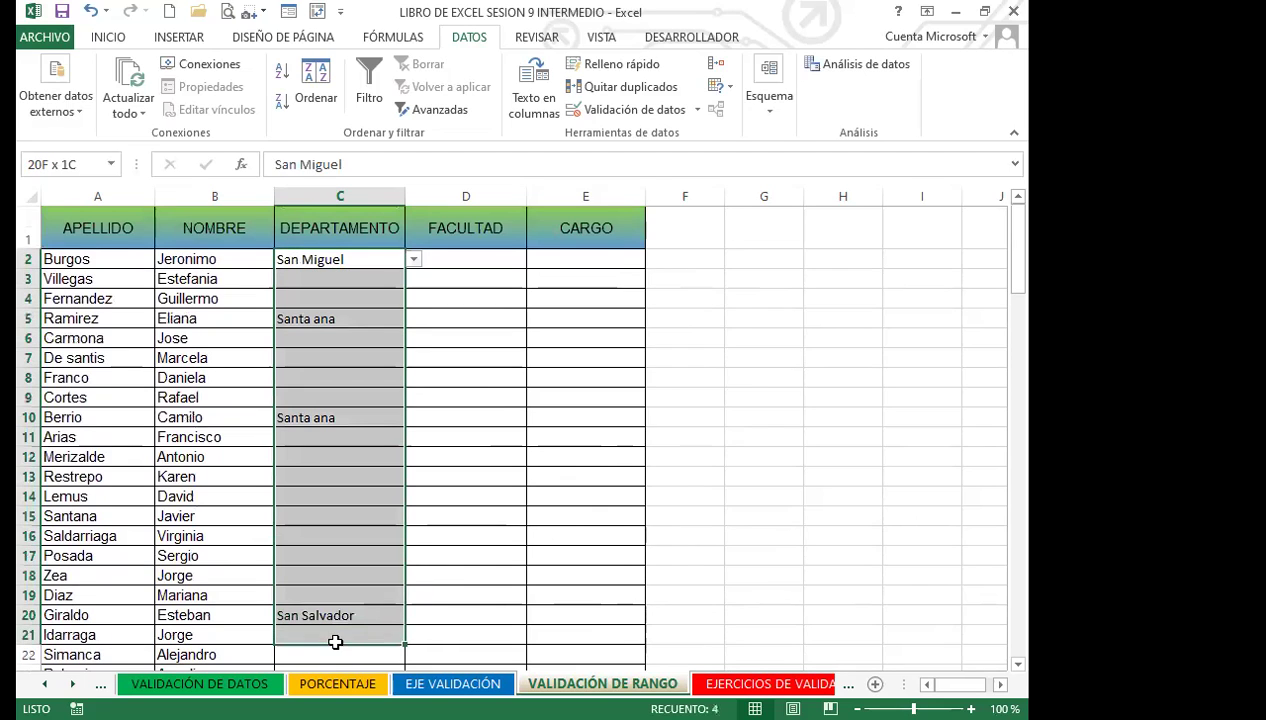
{"action": "key", "text": "Delete"}
{"action": "left_click", "coordinate": [342, 441]}
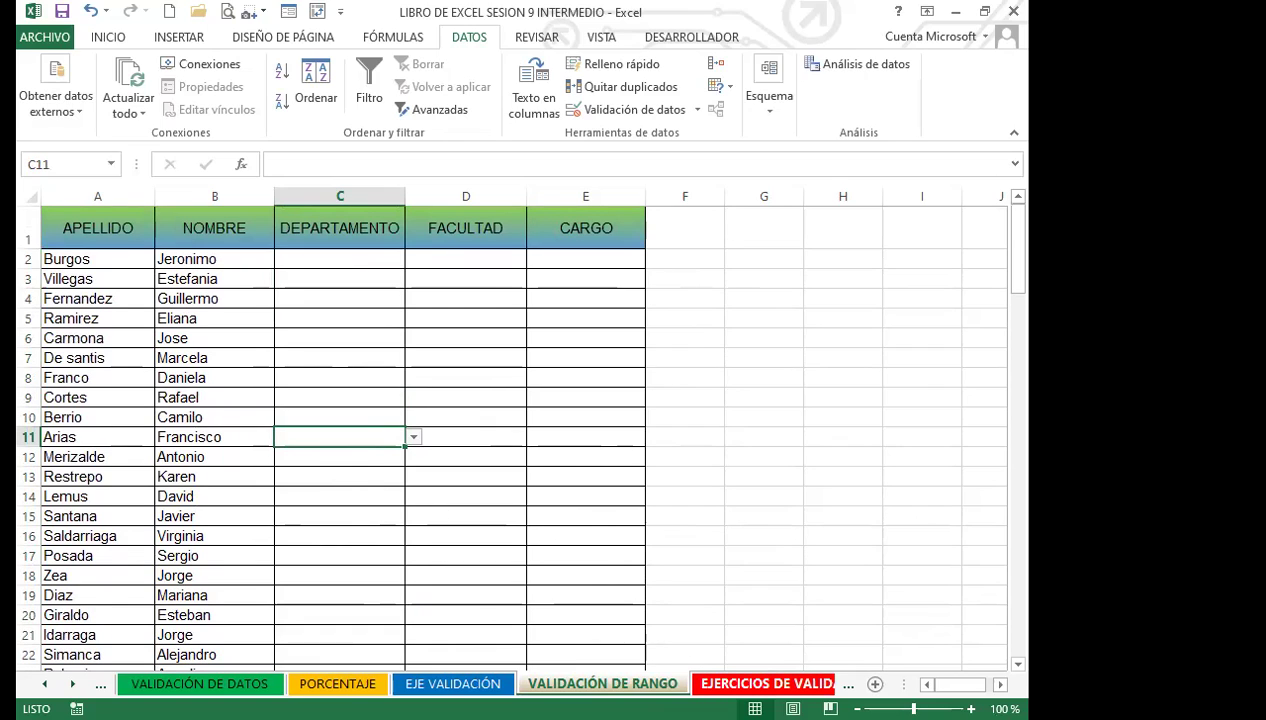
On the EJERCICIOS DE VALIDACION sheet, start a custom (Personalizada) validation rule for the ID EMPLEADOS cells from A3 to the last employee row.
{"action": "left_click", "coordinate": [720, 683]}
{"action": "left_click", "coordinate": [383, 543]}
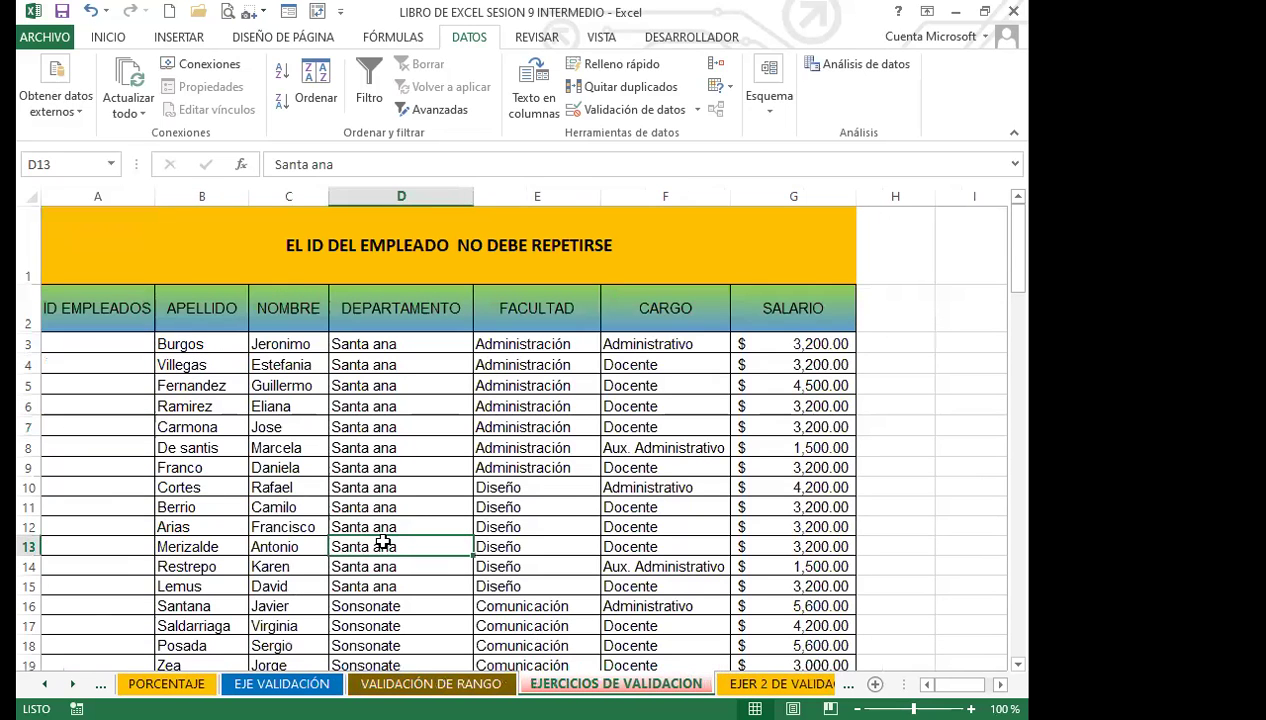
{"action": "left_click", "coordinate": [145, 451]}
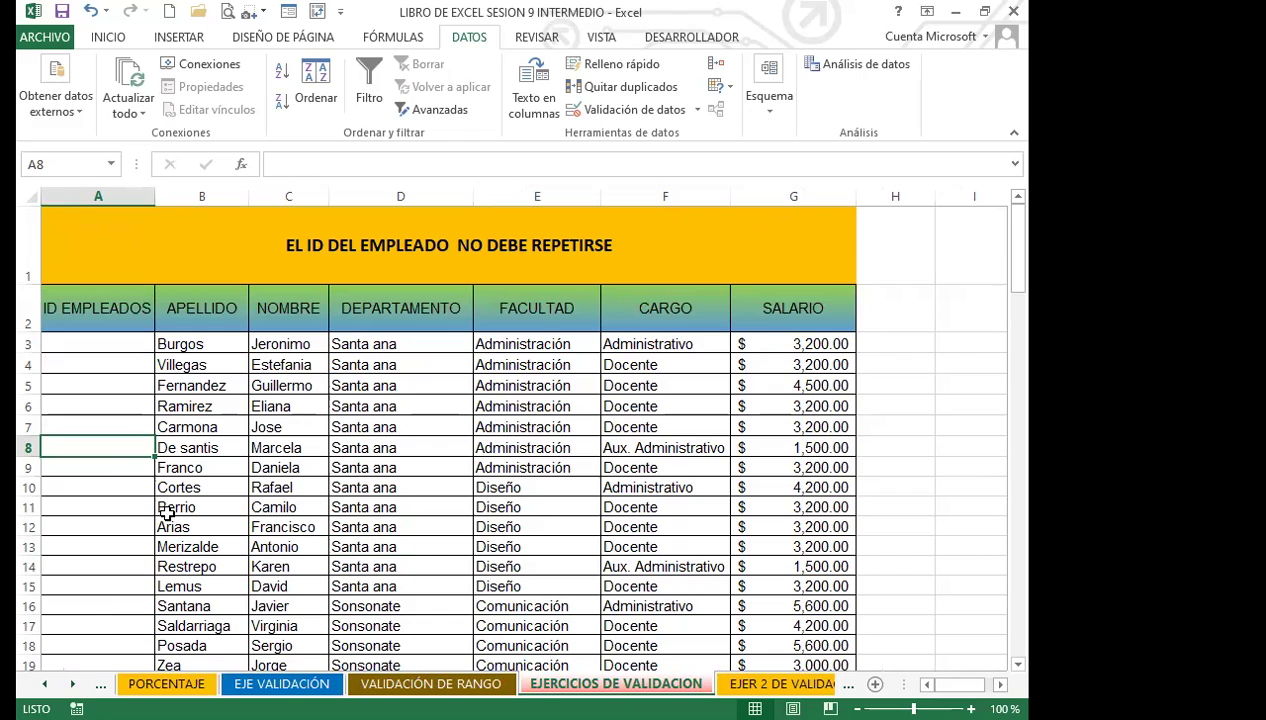
{"action": "left_click", "coordinate": [116, 345]}
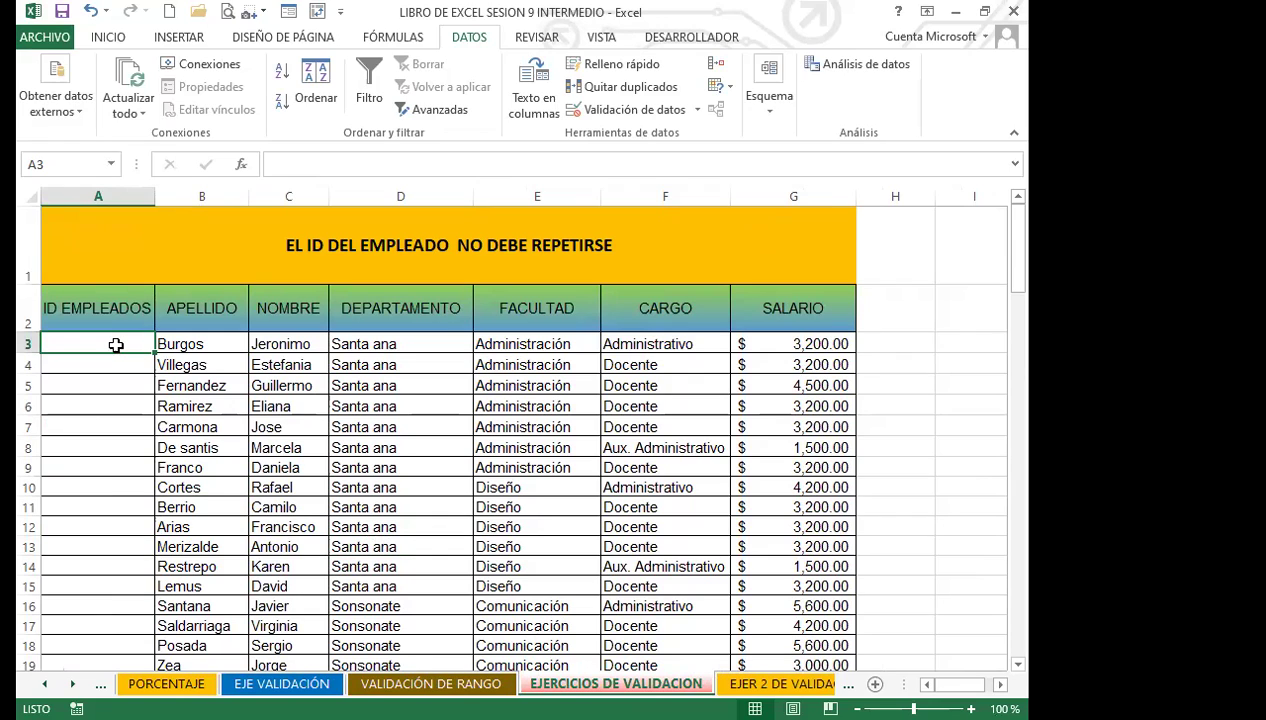
{"action": "left_click_drag", "start_coordinate": [116, 345], "coordinate": [142, 613]}
{"action": "scroll", "coordinate": [133, 424], "scroll_direction": "up", "scroll_amount": 20}
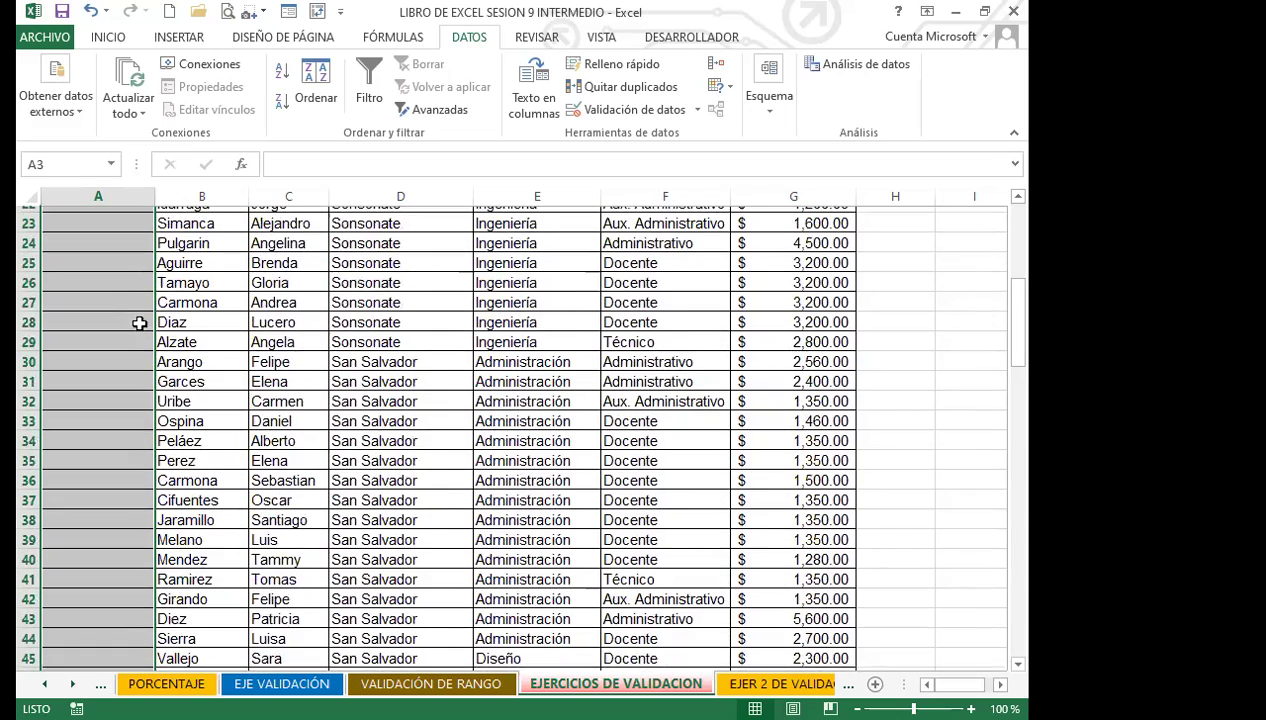
{"action": "scroll", "coordinate": [120, 310], "scroll_direction": "up", "scroll_amount": 7}
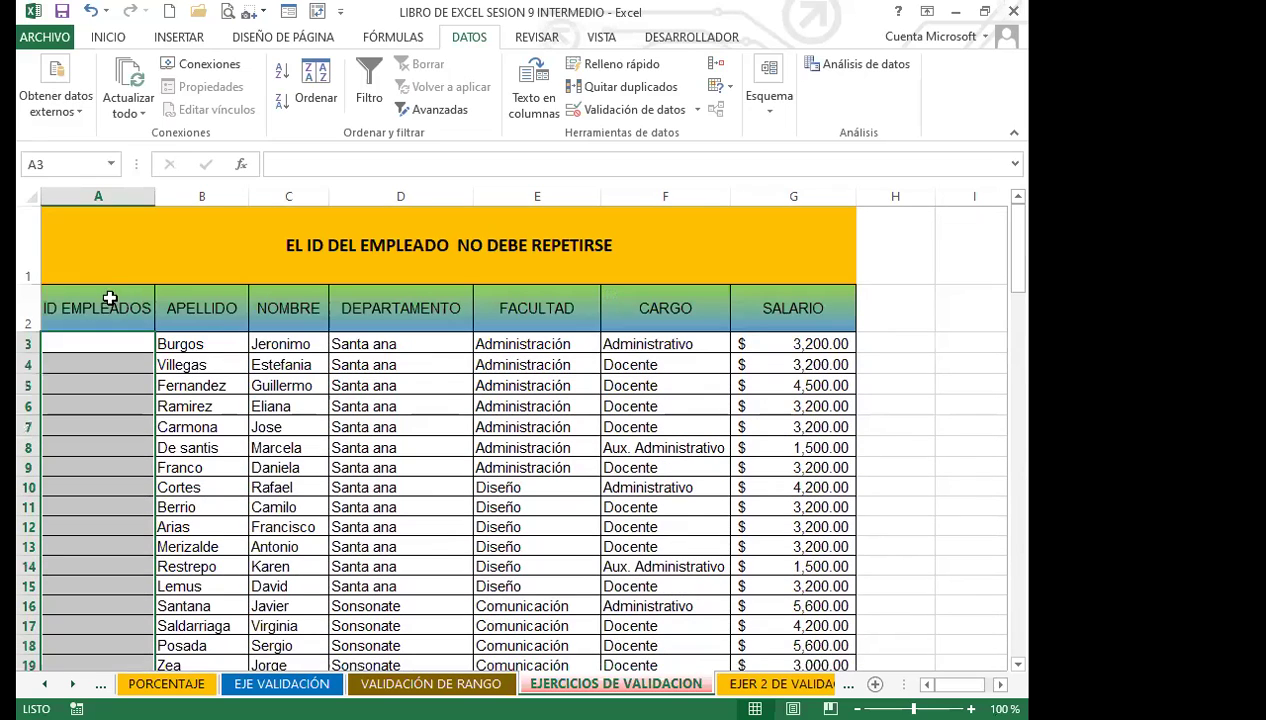
{"action": "left_click", "coordinate": [697, 110]}
{"action": "left_click", "coordinate": [645, 140]}
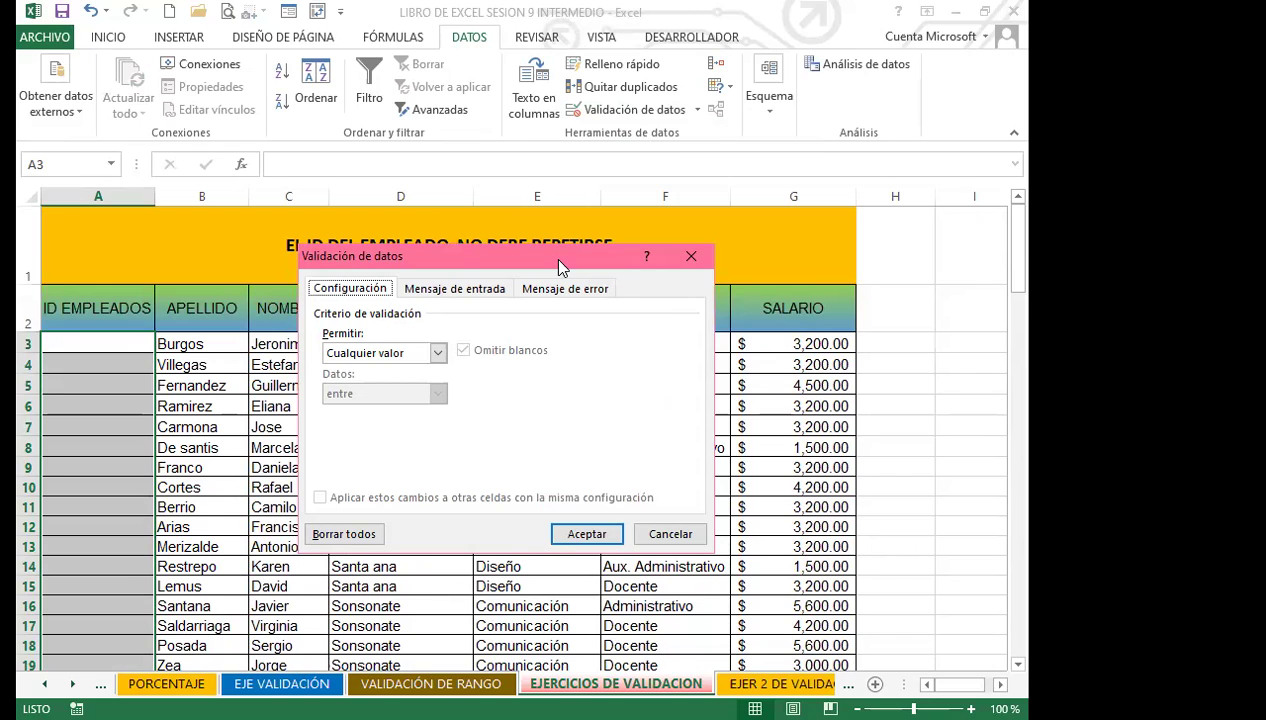
{"action": "left_click", "coordinate": [438, 353]}
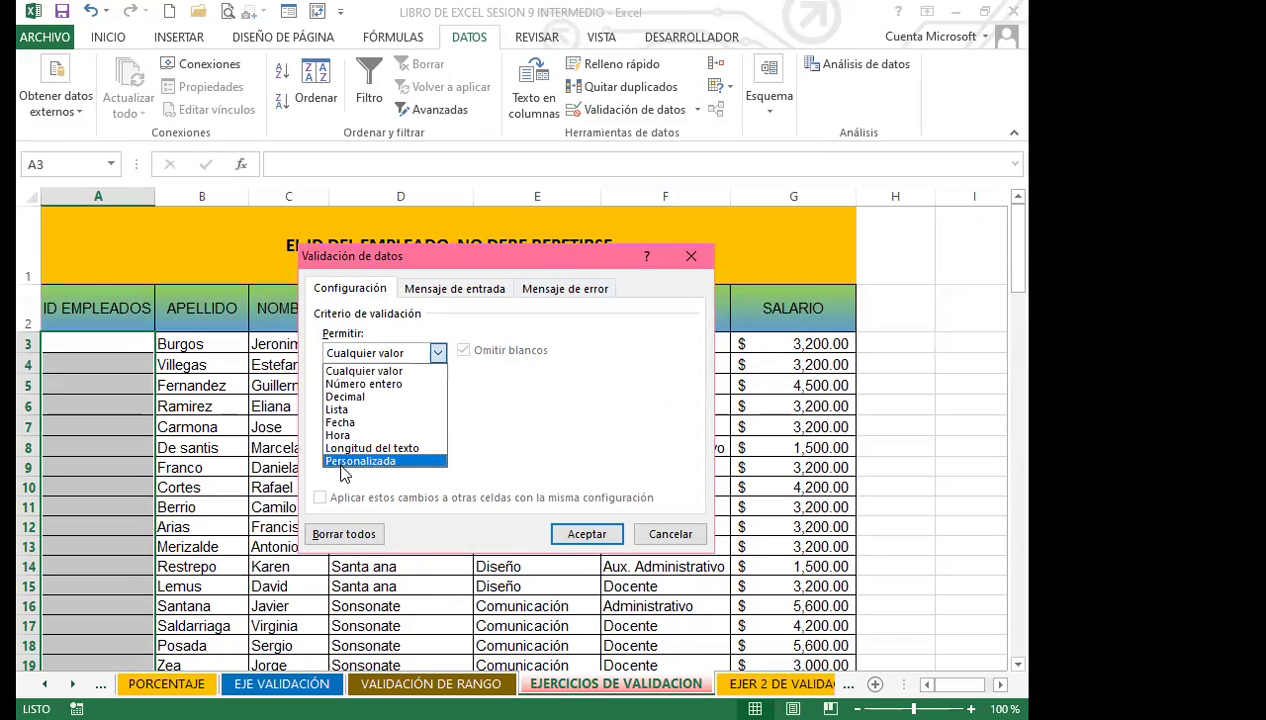
{"action": "left_click", "coordinate": [350, 461]}
{"action": "left_click", "coordinate": [368, 429]}
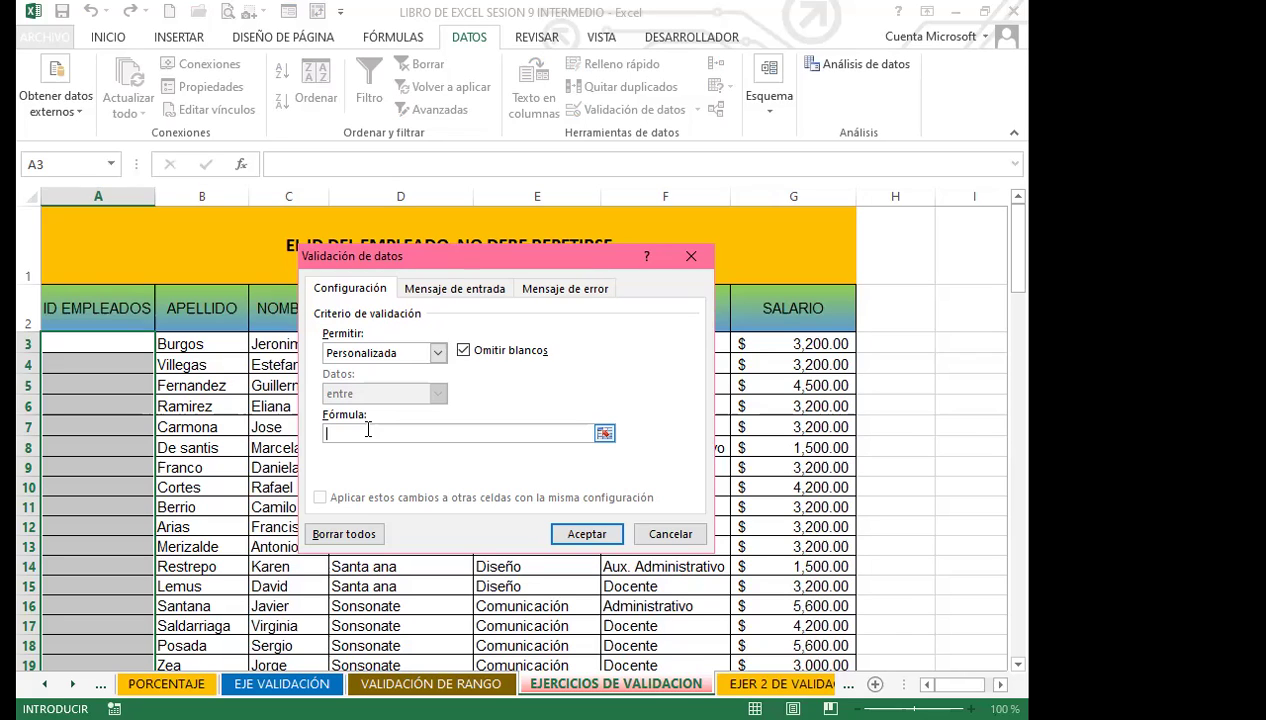
Enter the validation formula =CONTAR.SI($A$3:$A$116;A3)=1 so each employee ID is accepted only once.
{"action": "type", "text": "=CON"}
{"action": "type", "text": "TAR"}
{"action": "type", "text": ".SI"}
{"action": "type", "text": ")"}
{"action": "key", "text": "BackSpace"}
{"action": "type", "text": "("}
{"action": "left_click", "coordinate": [119, 343]}
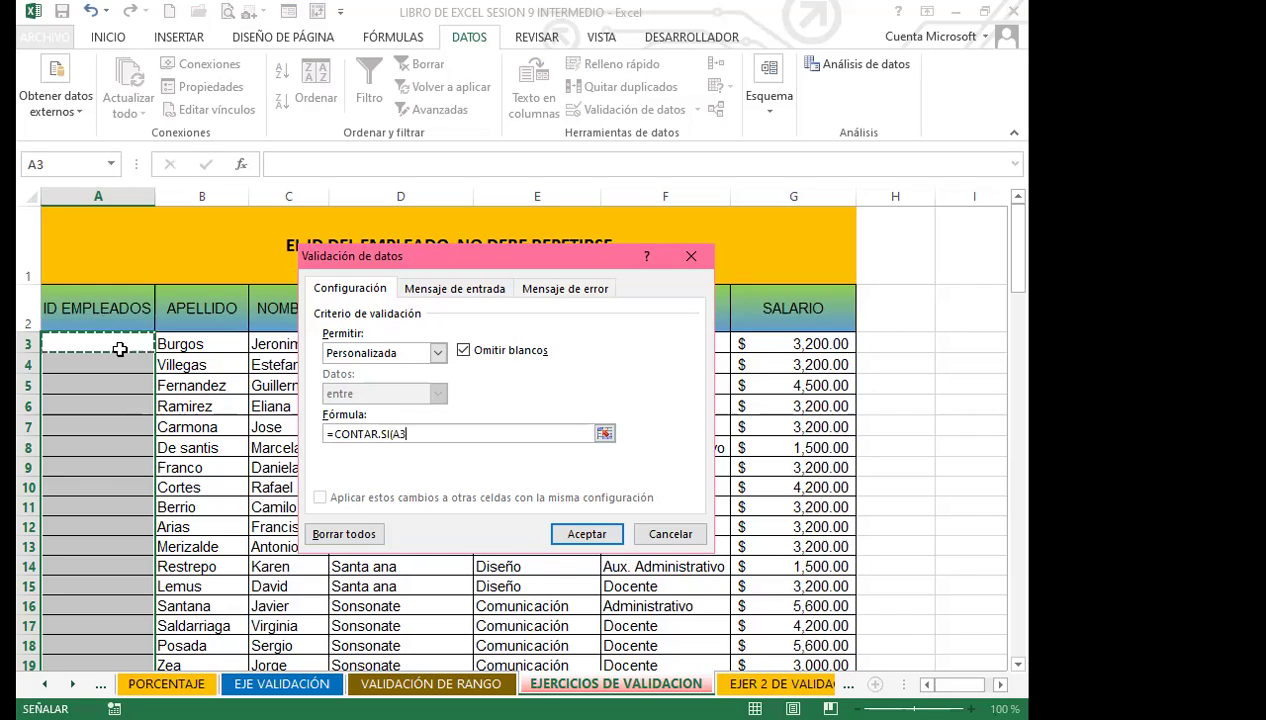
{"action": "left_click_drag", "start_coordinate": [98, 343], "coordinate": [133, 634]}
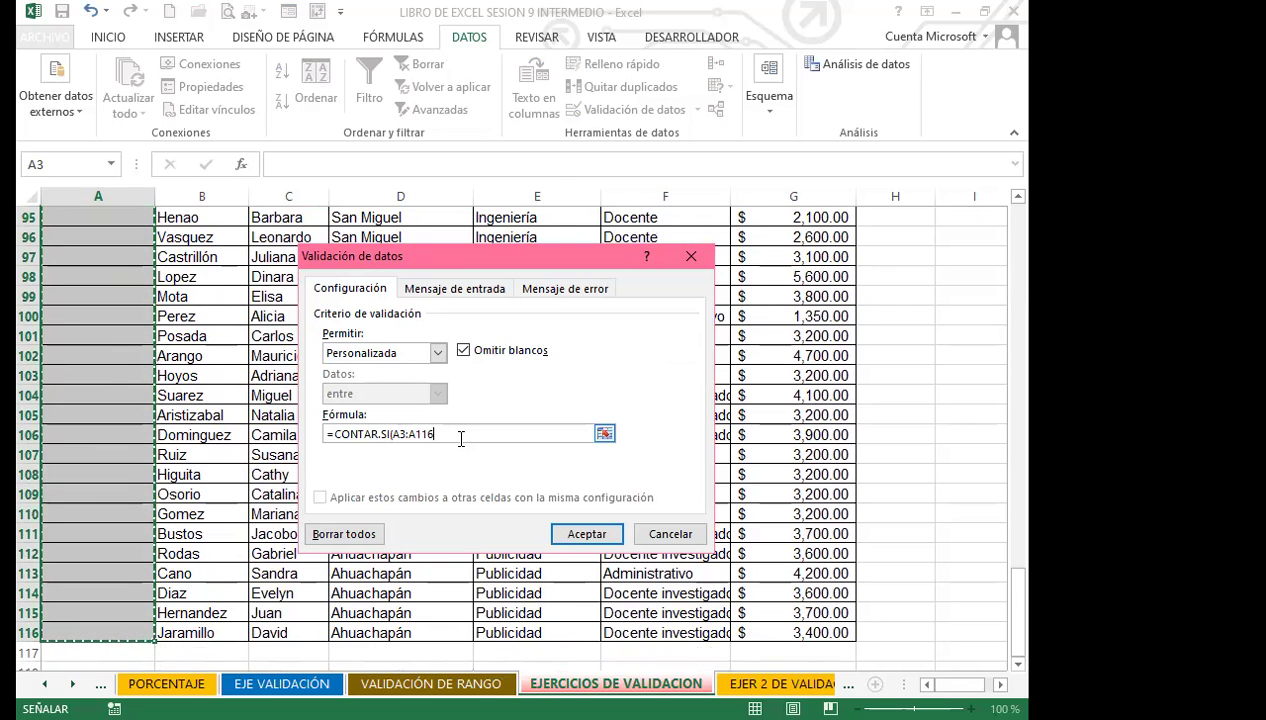
{"action": "key", "text": "F4"}
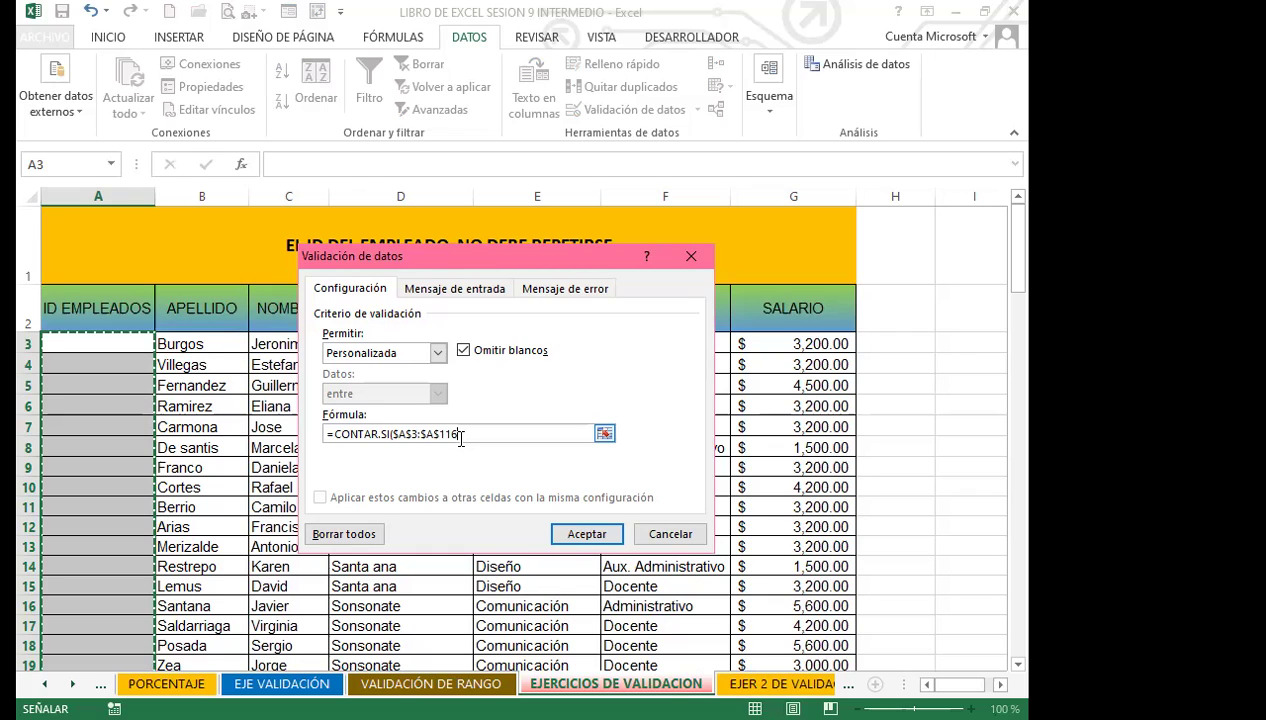
{"action": "type", "text": ";"}
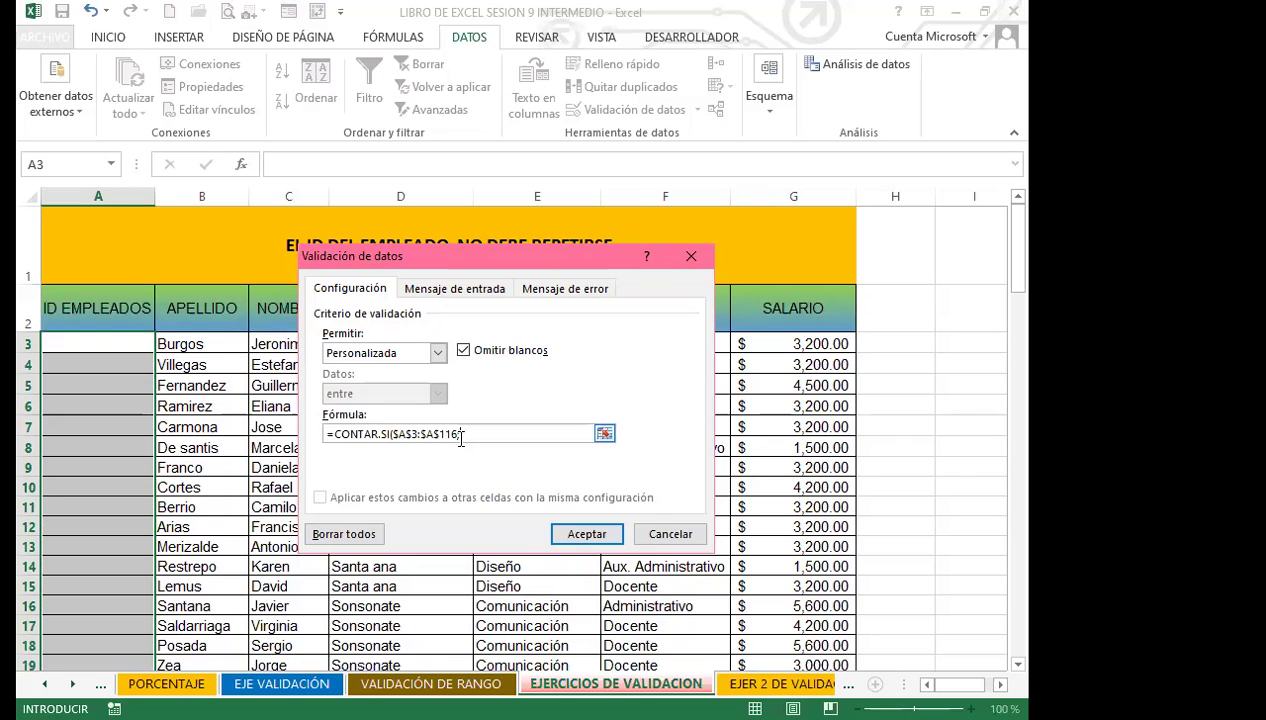
{"action": "type", "text": ";"}
{"action": "left_click", "coordinate": [108, 343]}
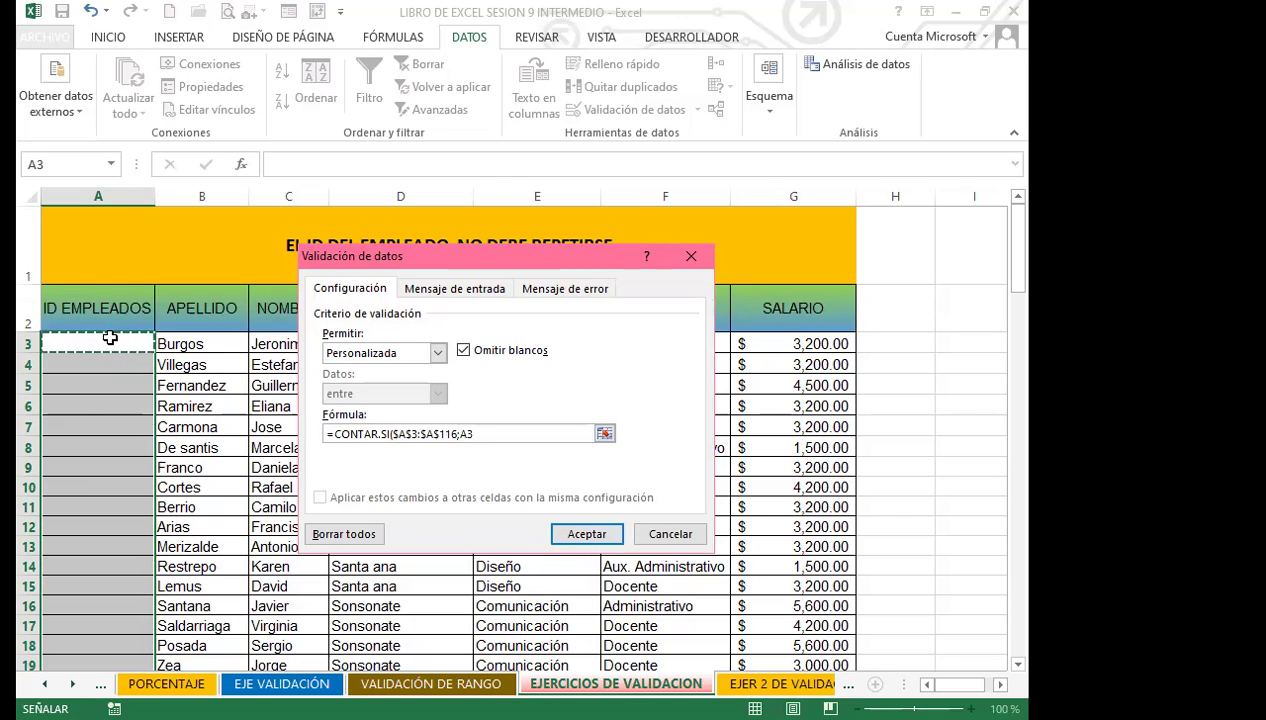
{"action": "type", "text": "="}
{"action": "key", "text": "BackSpace"}
{"action": "type", "text": ")"}
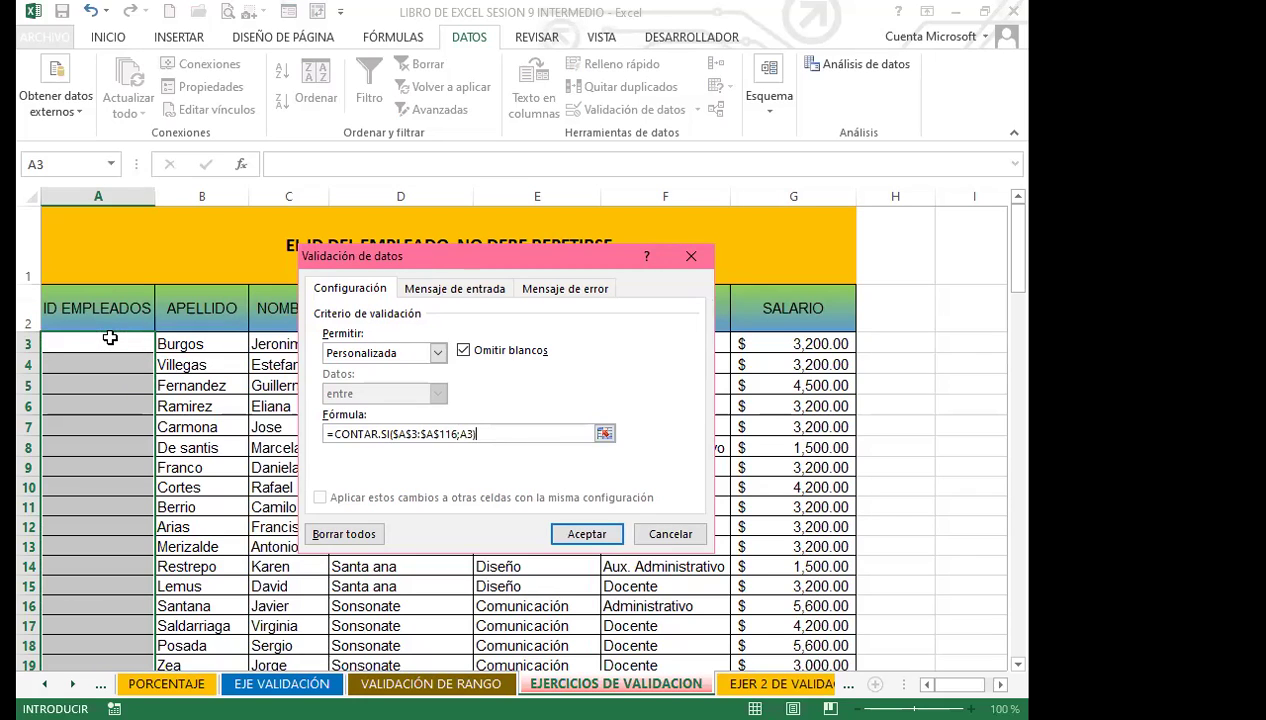
{"action": "type", "text": "=1"}
Add an error alert titled DETENER with the message "FAVOR COLOCAR ID CORRELATIVO AL NUMERO QUE SE LLEVA" and apply the validation rule.
{"action": "left_click", "coordinate": [556, 288]}
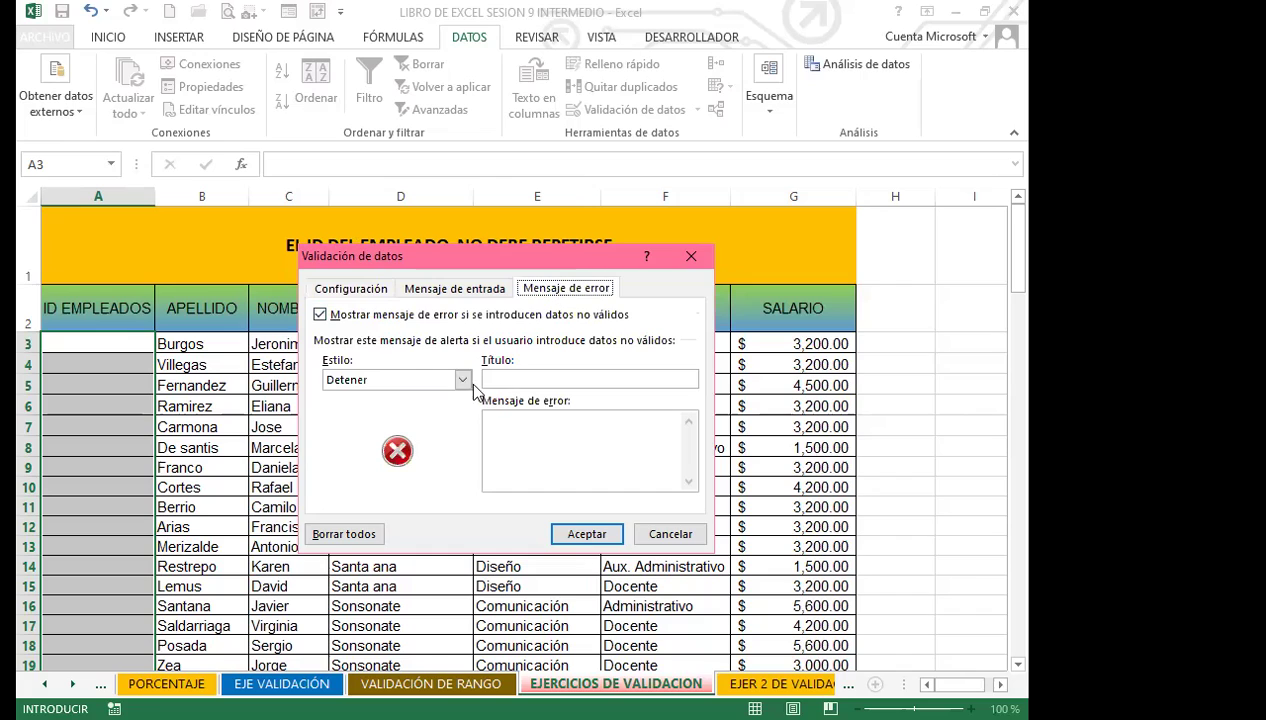
{"action": "left_click", "coordinate": [510, 379]}
{"action": "type", "text": "DETENER"}
{"action": "left_click", "coordinate": [506, 435]}
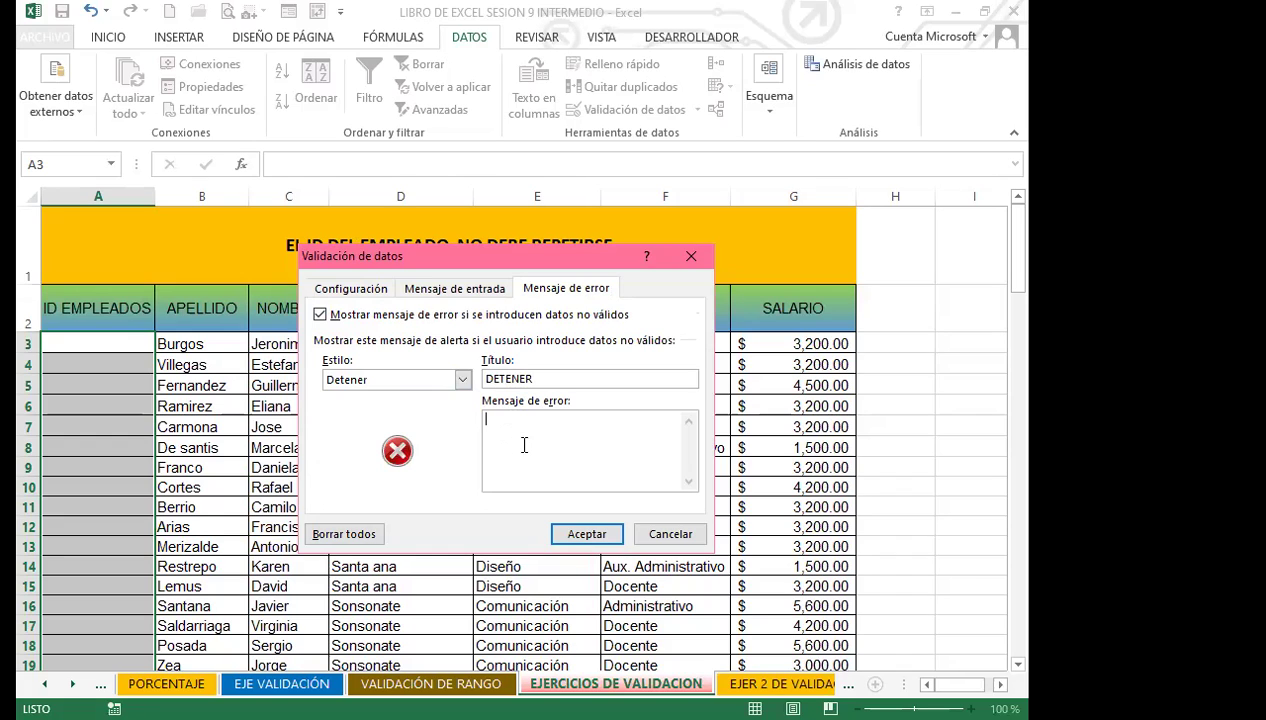
{"action": "type", "text": "FAVOR COLOCAR ID CORRELATIVO "}
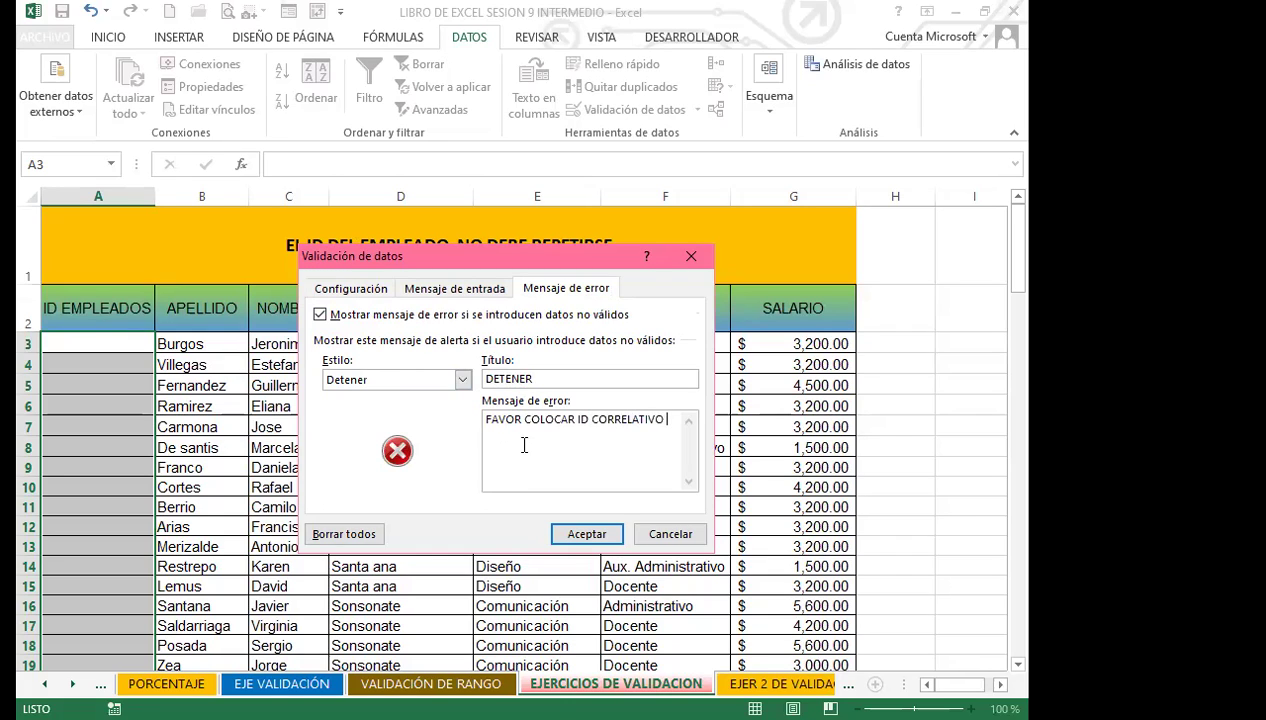
{"action": "type", "text": "AL NUMERO QUE SE LLEVA"}
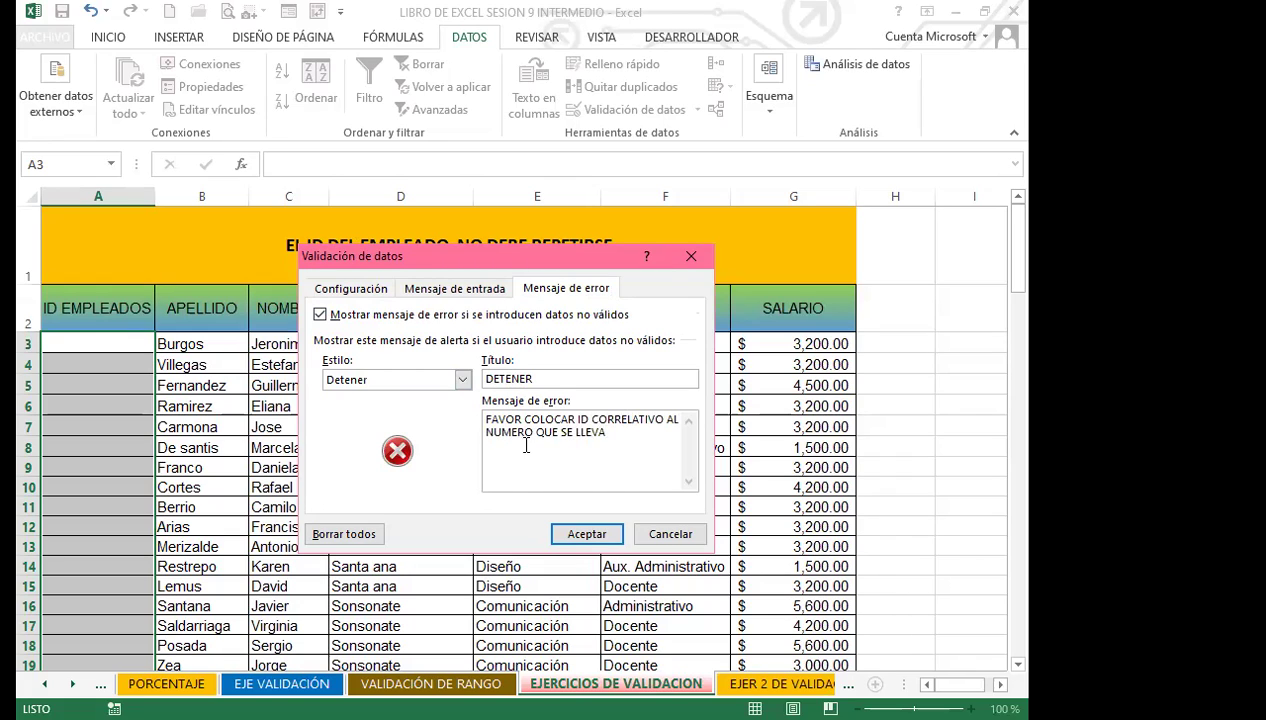
{"action": "left_click", "coordinate": [587, 533]}
Fill cells A3, A4 and A5 with three different consecutive employee IDs.
{"action": "left_click", "coordinate": [116, 342]}
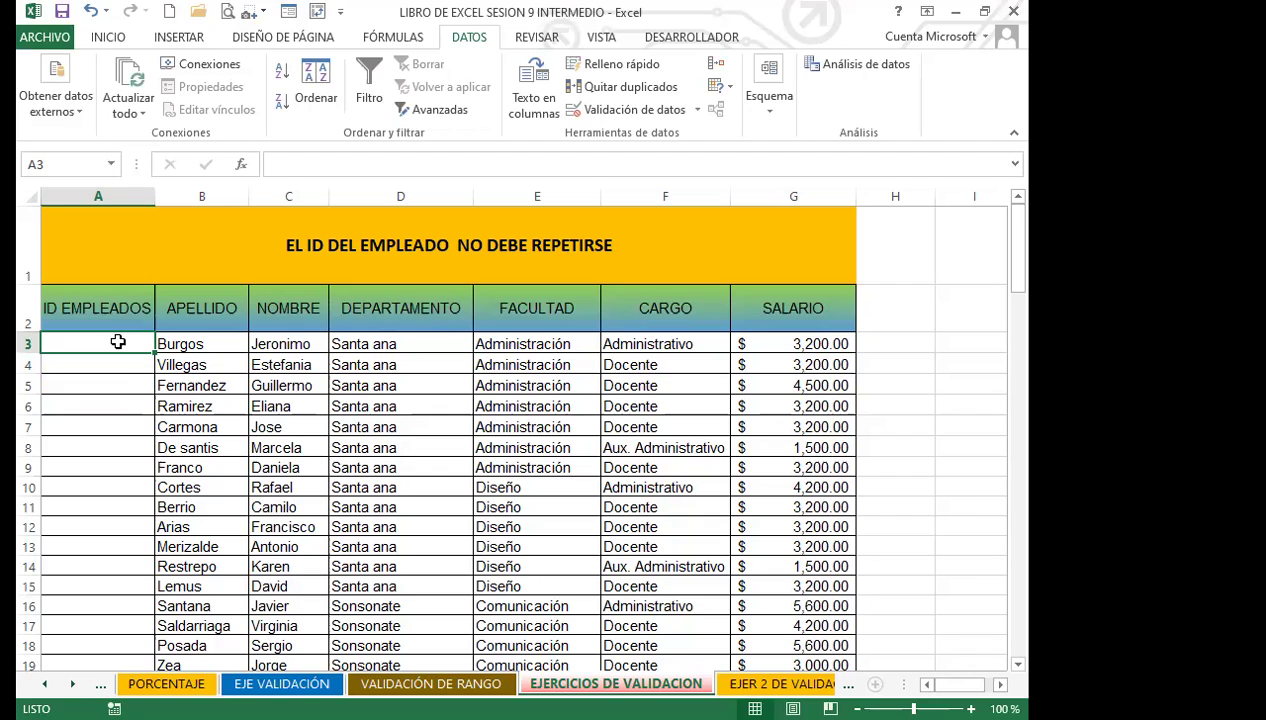
{"action": "type", "text": "AB001"}
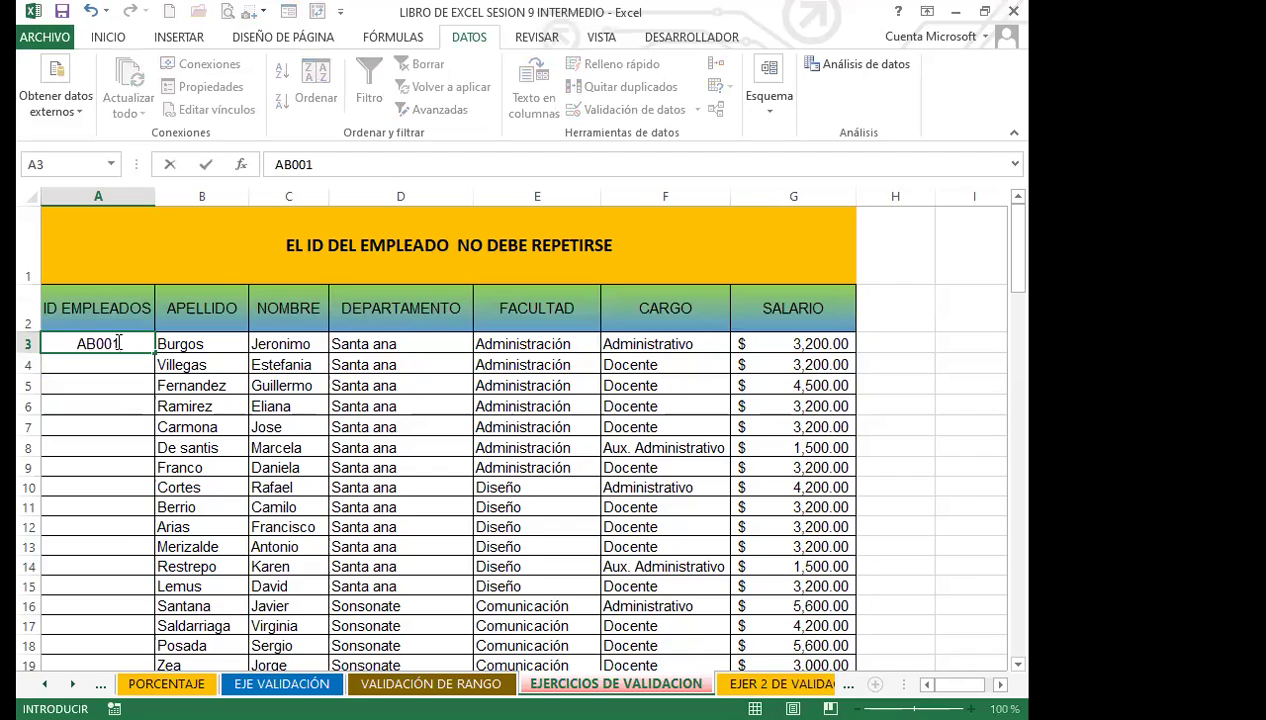
{"action": "key", "text": "Return"}
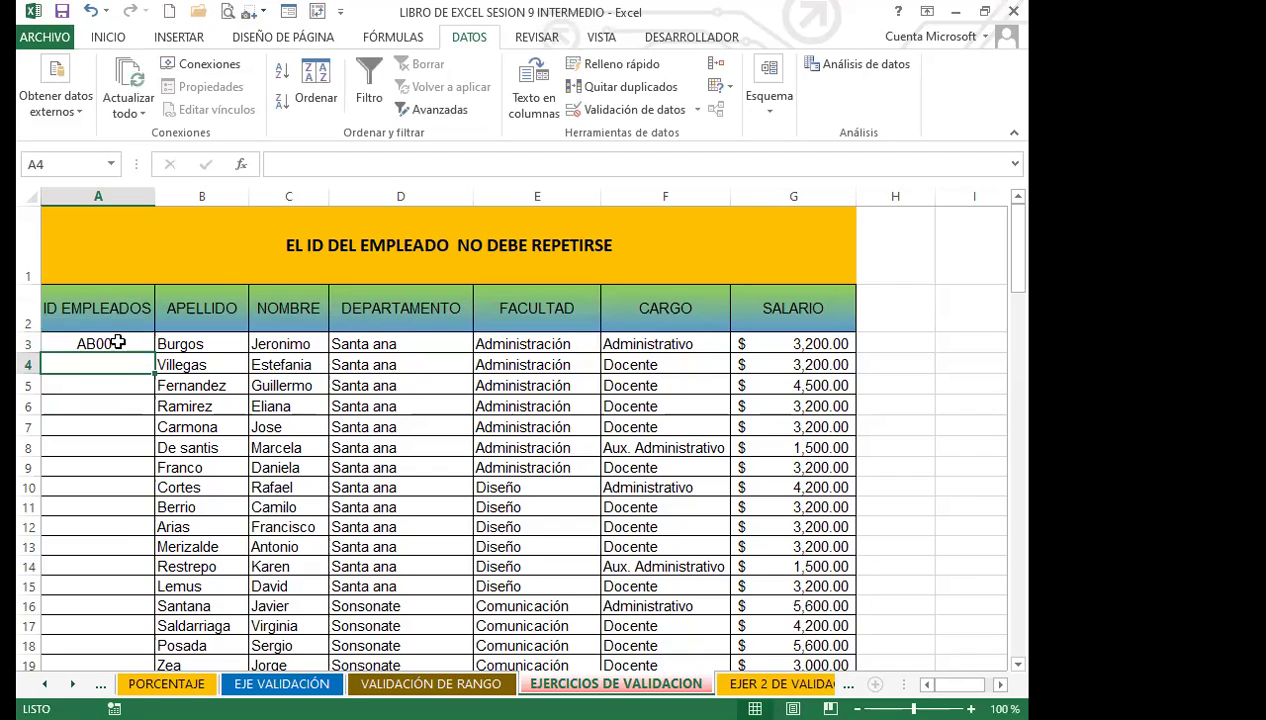
{"action": "type", "text": "AB002"}
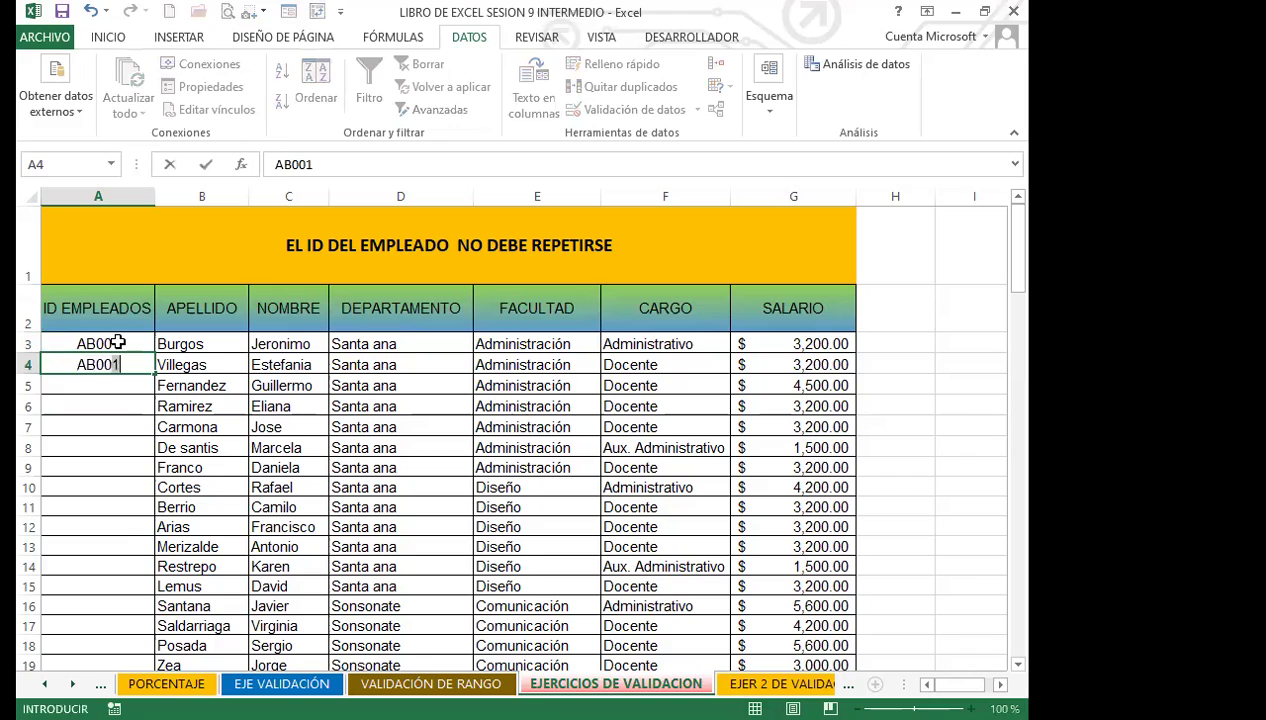
{"action": "key", "text": "Return"}
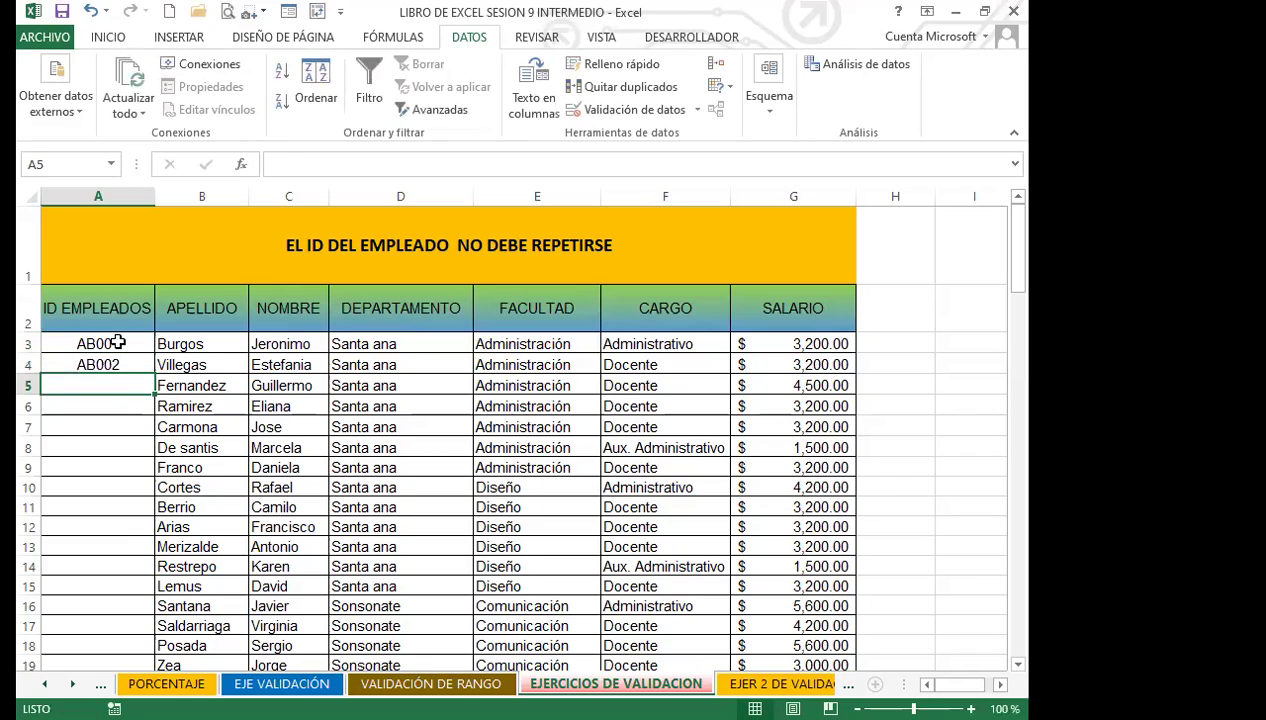
{"action": "type", "text": "AB"}
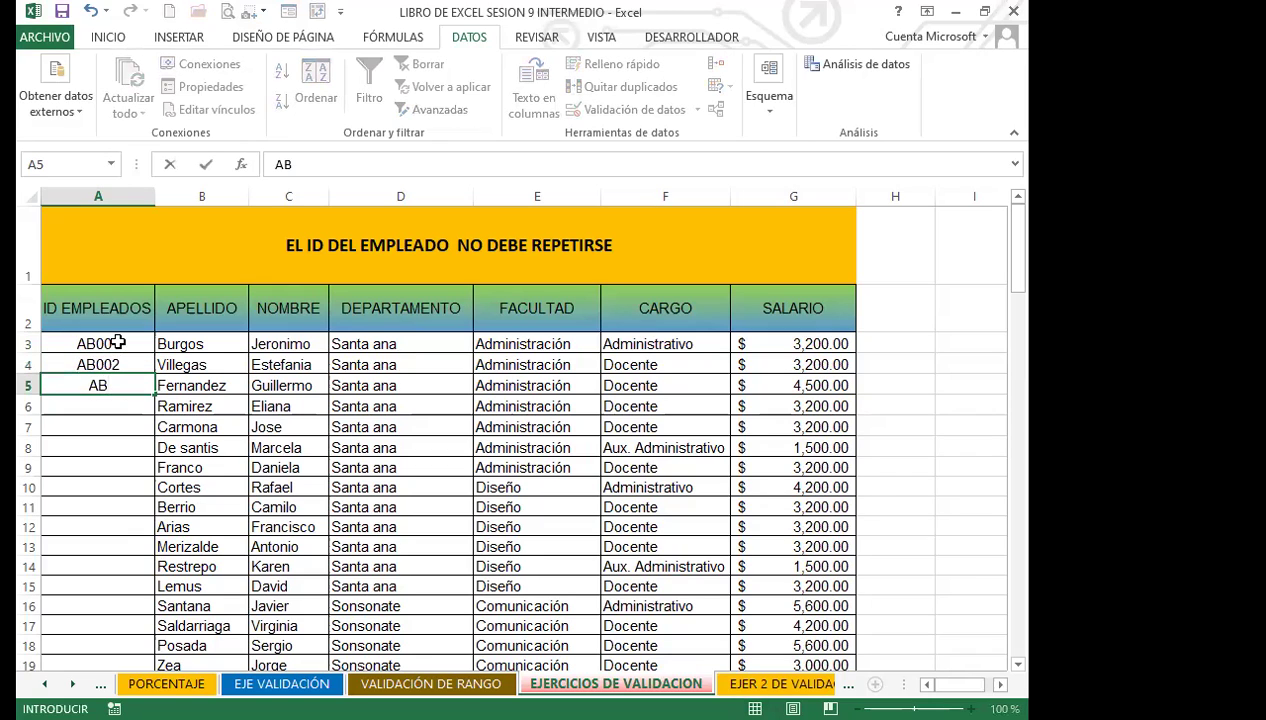
{"action": "type", "text": "003"}
{"action": "key", "text": "Return"}
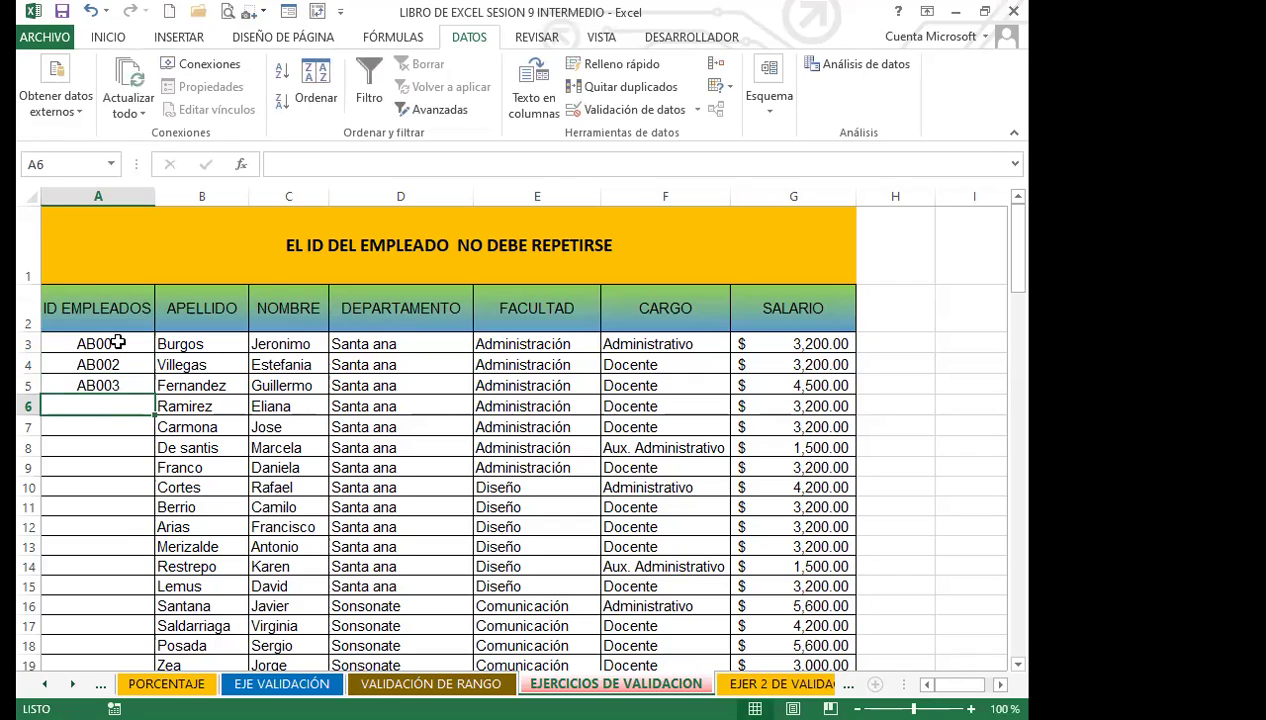
Test the rule by trying to repeat the employee ID from A4 in cell A6, retry once and cancel the entry.
{"action": "type", "text": "AB002"}
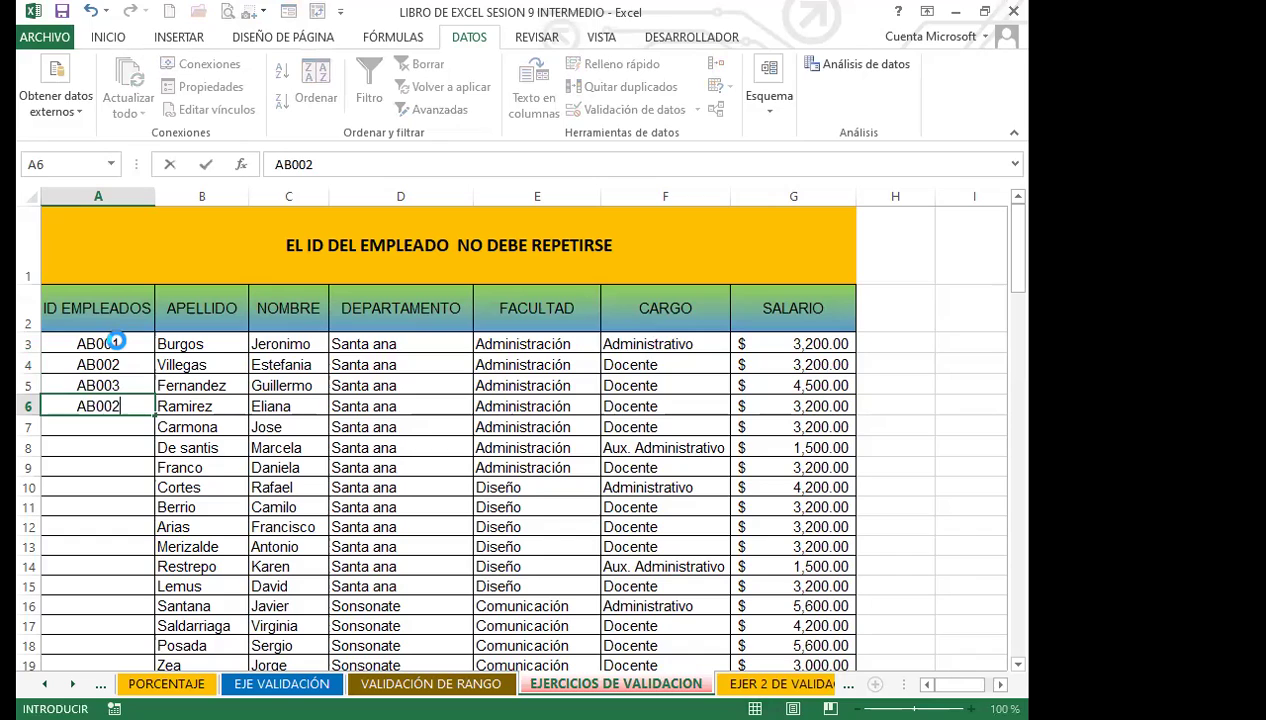
{"action": "left_click", "coordinate": [116, 341]}
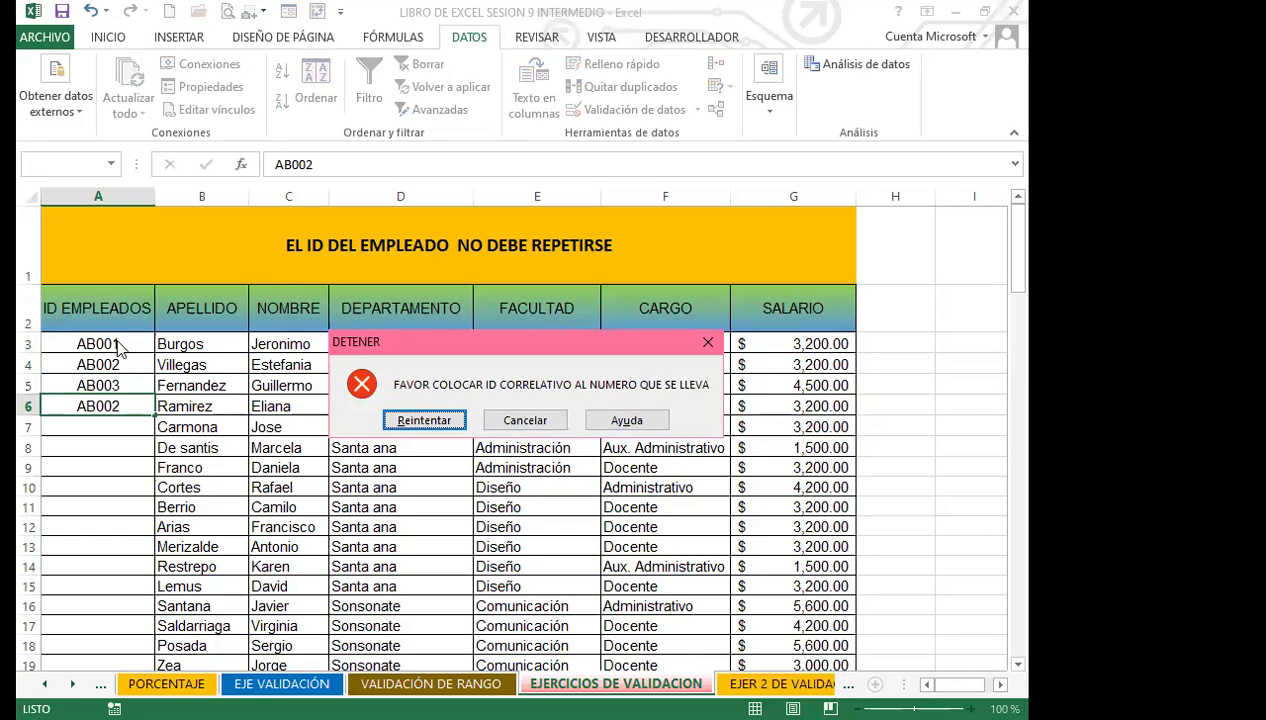
{"action": "left_click", "coordinate": [405, 420]}
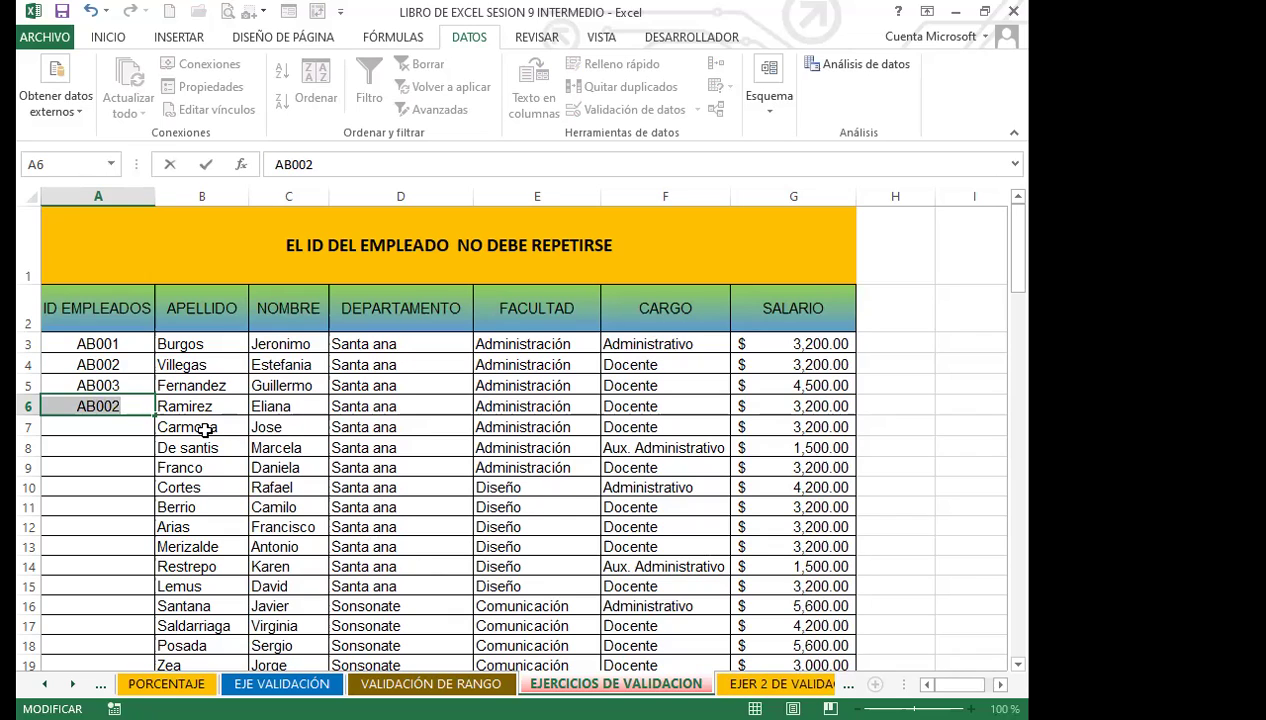
{"action": "left_click", "coordinate": [198, 405]}
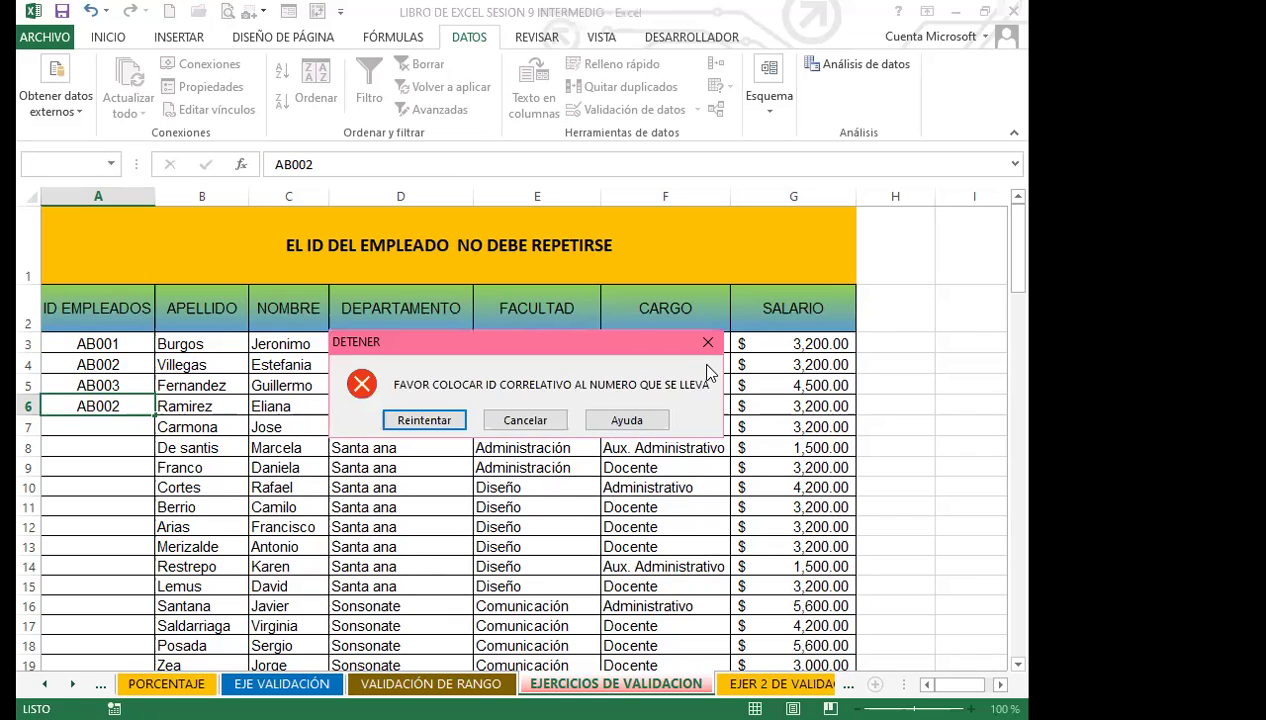
{"action": "left_click", "coordinate": [543, 425]}
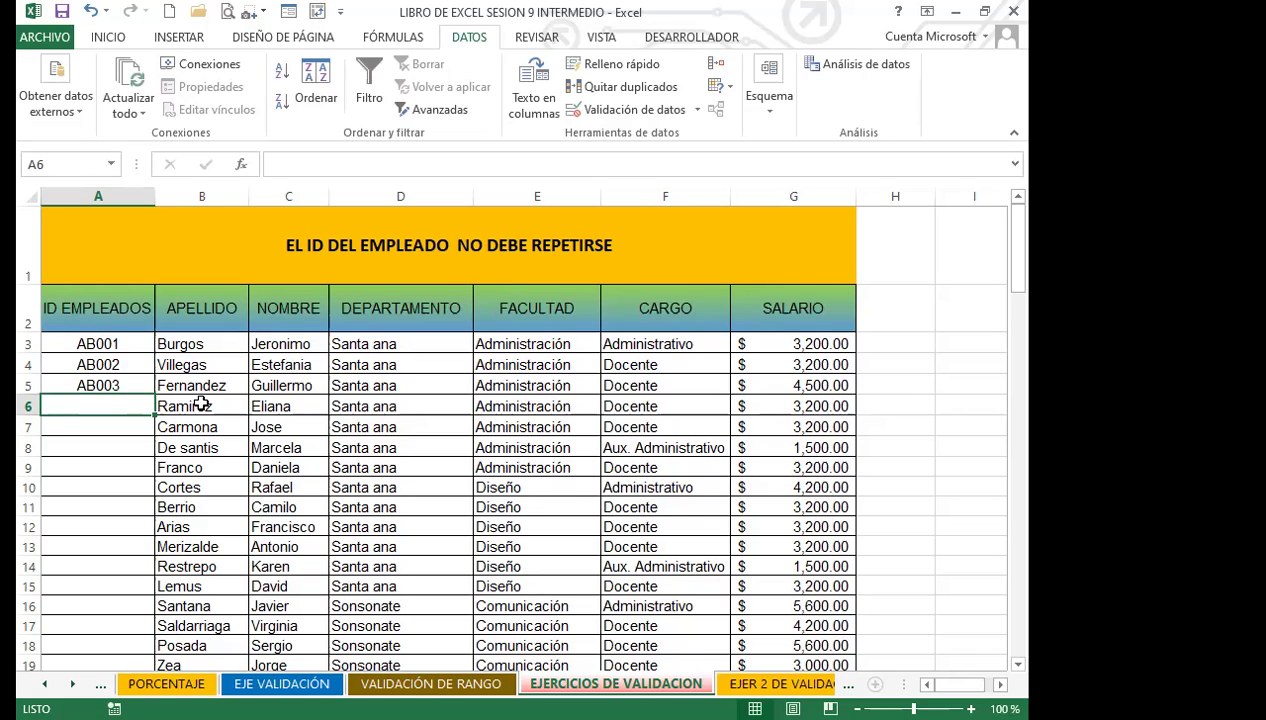
{"action": "left_click", "coordinate": [430, 523]}
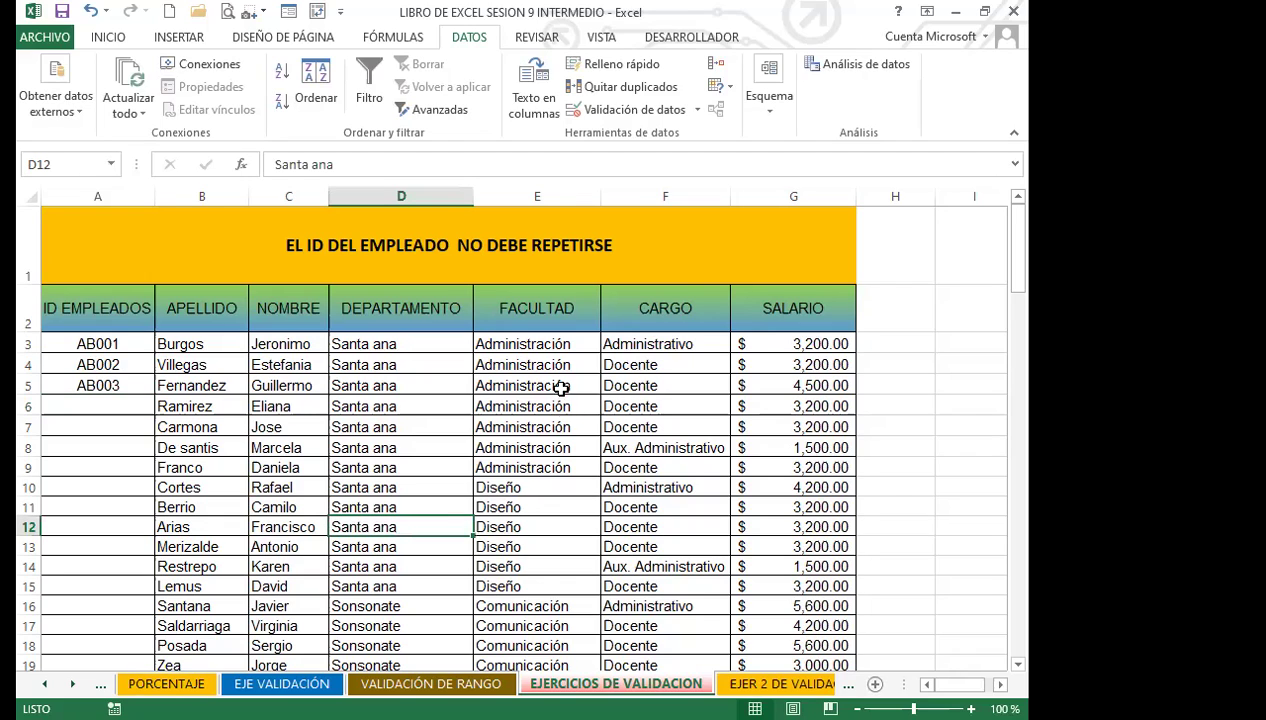
{"action": "left_click", "coordinate": [427, 382]}
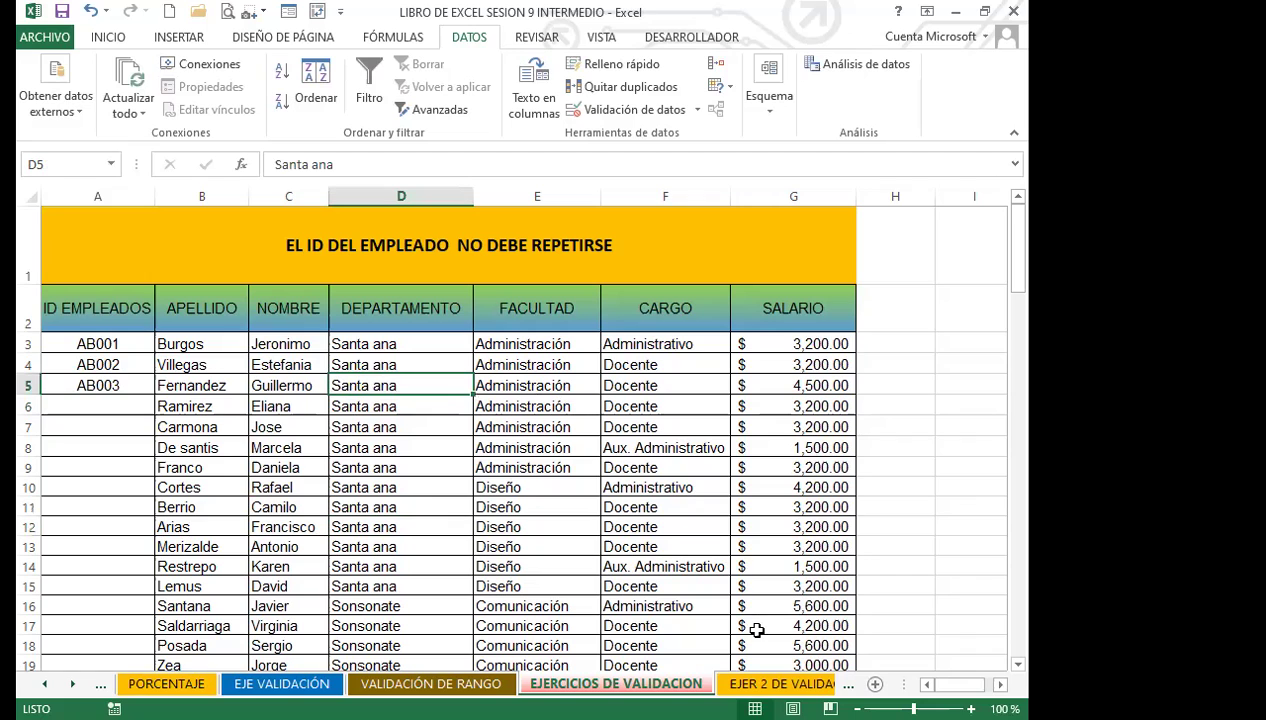